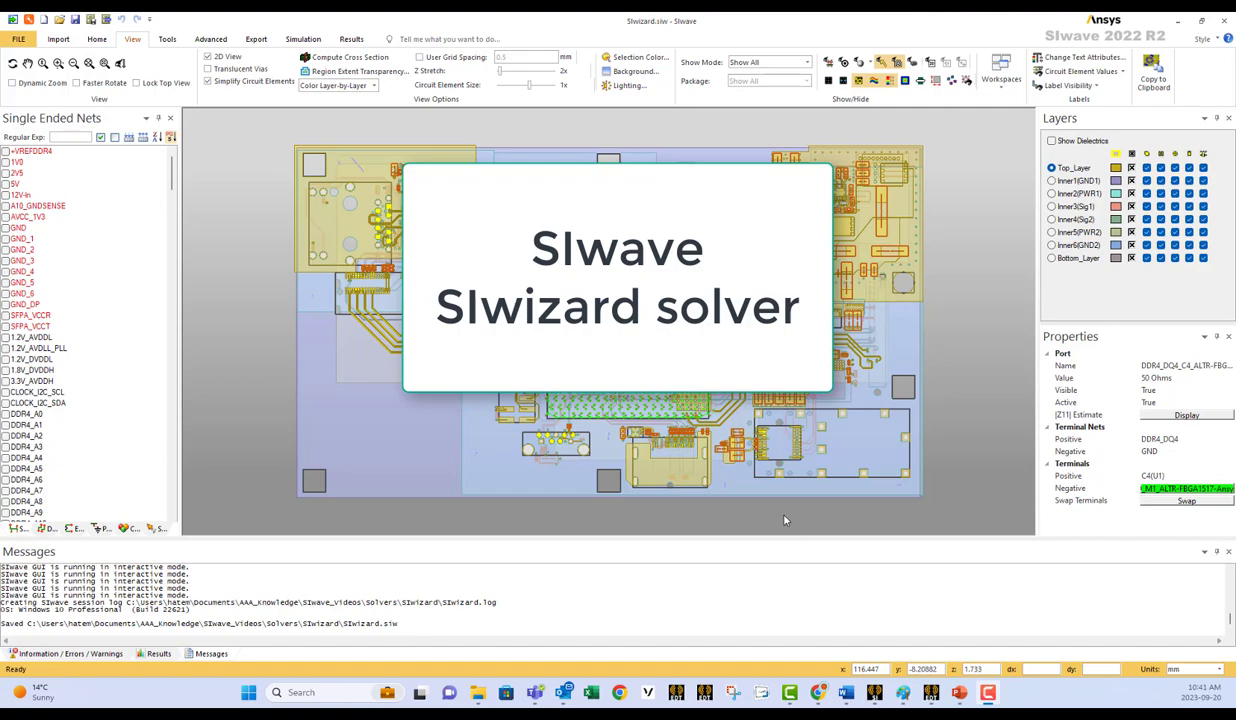
Review the board's layers and materials in the Layer Stackup Editor and accept the stackup as it is
left_click(304, 40)
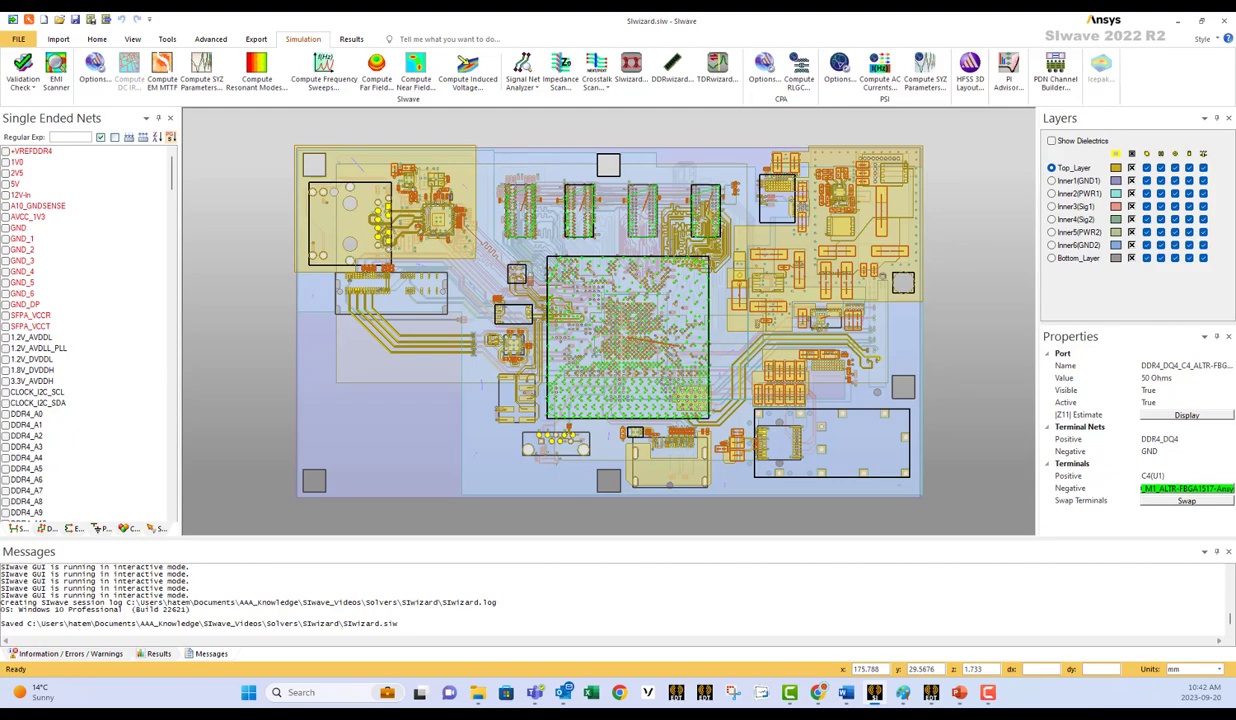
left_click(13, 19)
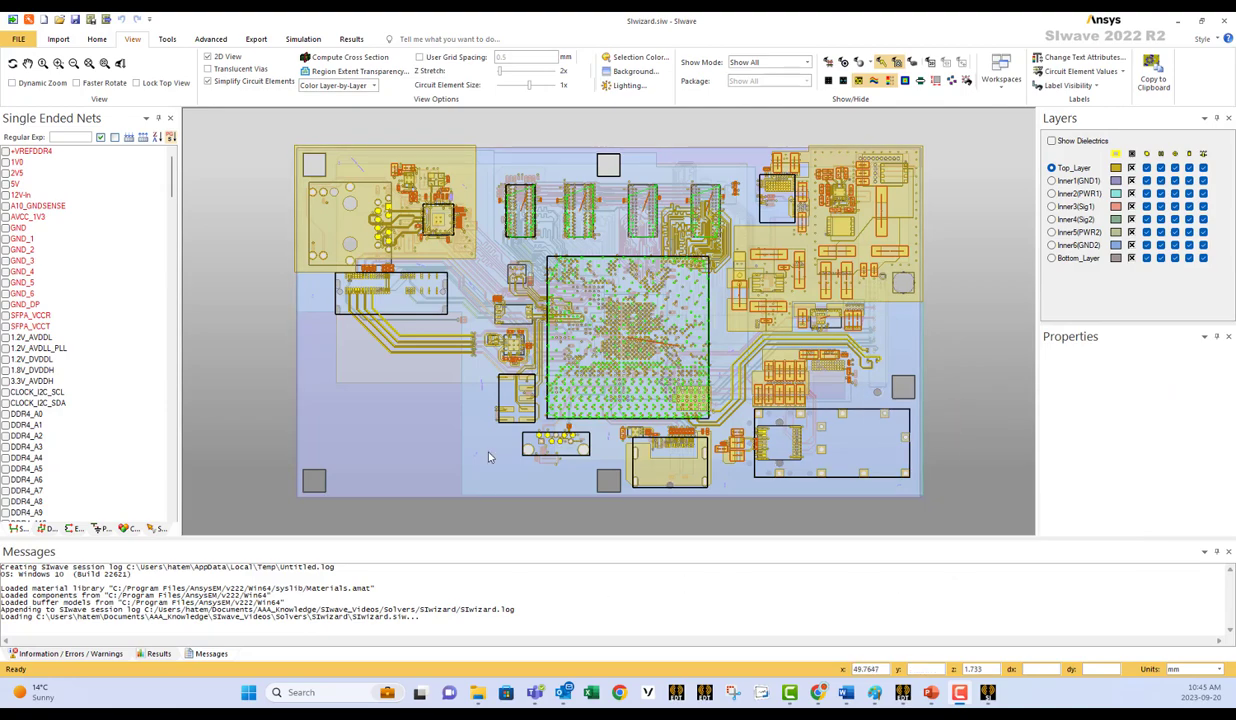
left_click(100, 42)
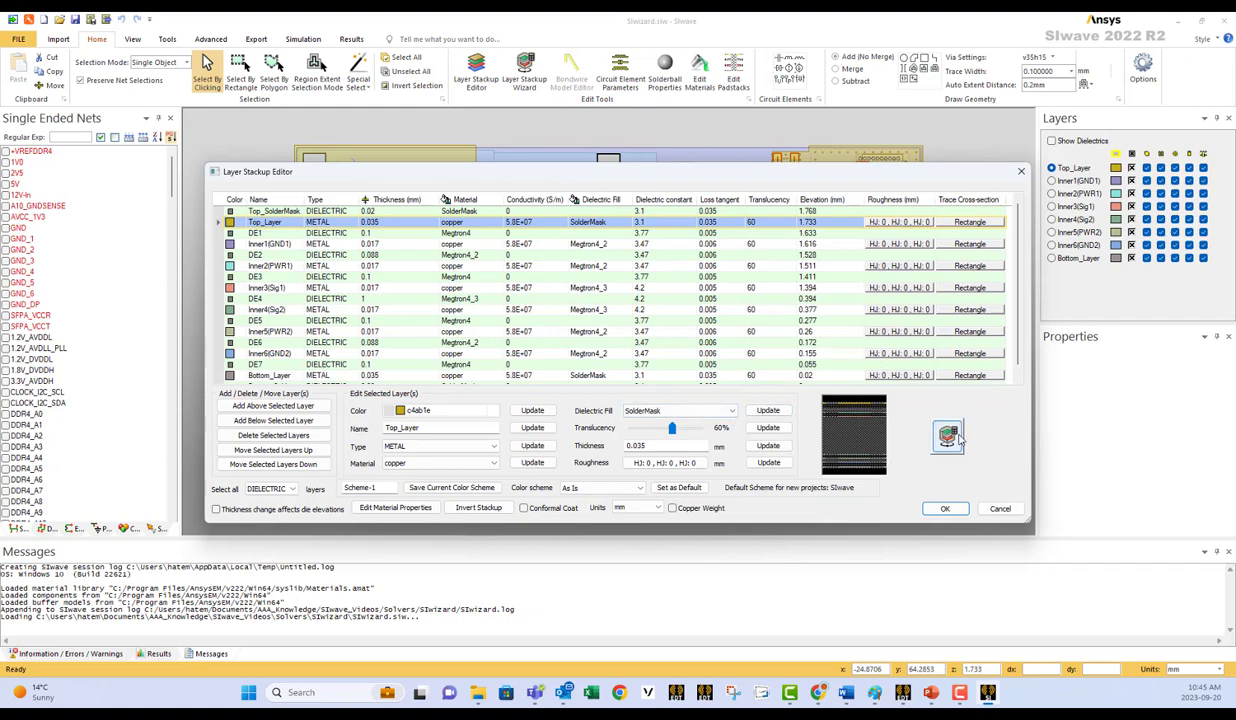
left_click(945, 509)
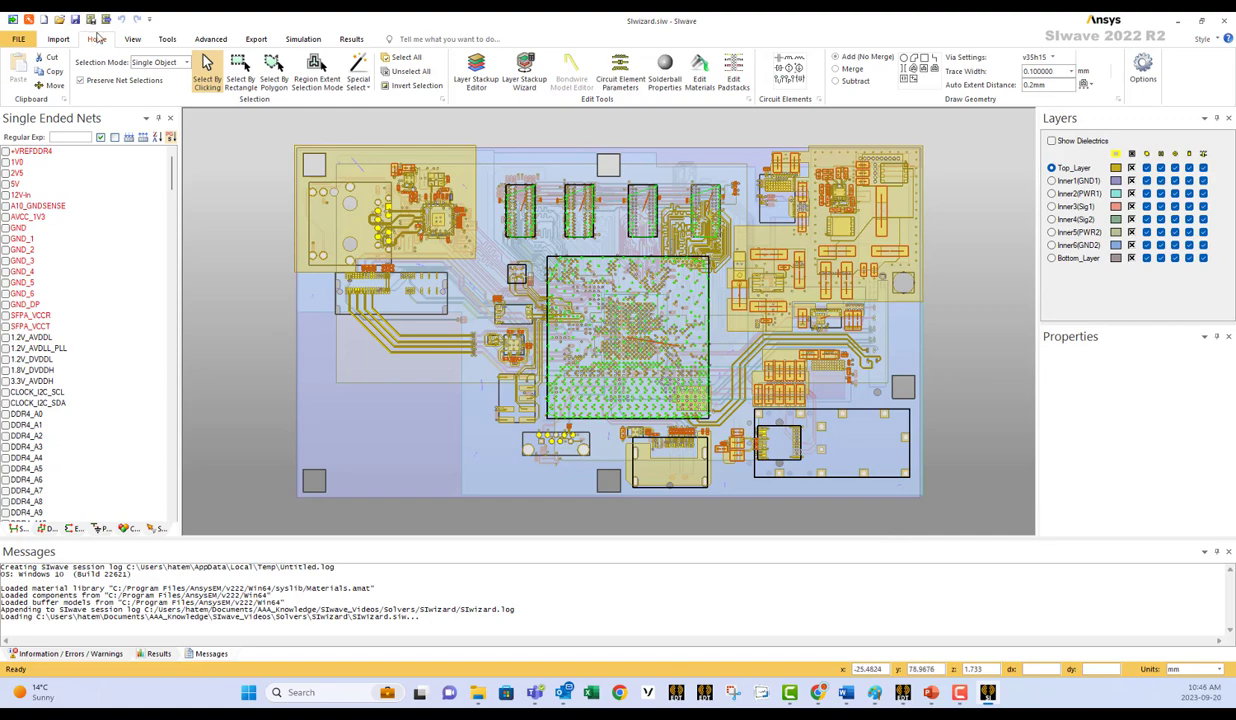
Auto-identify the board's differential pairs using the net name differentiators _P and _N, and accept the list
left_click(47, 529)
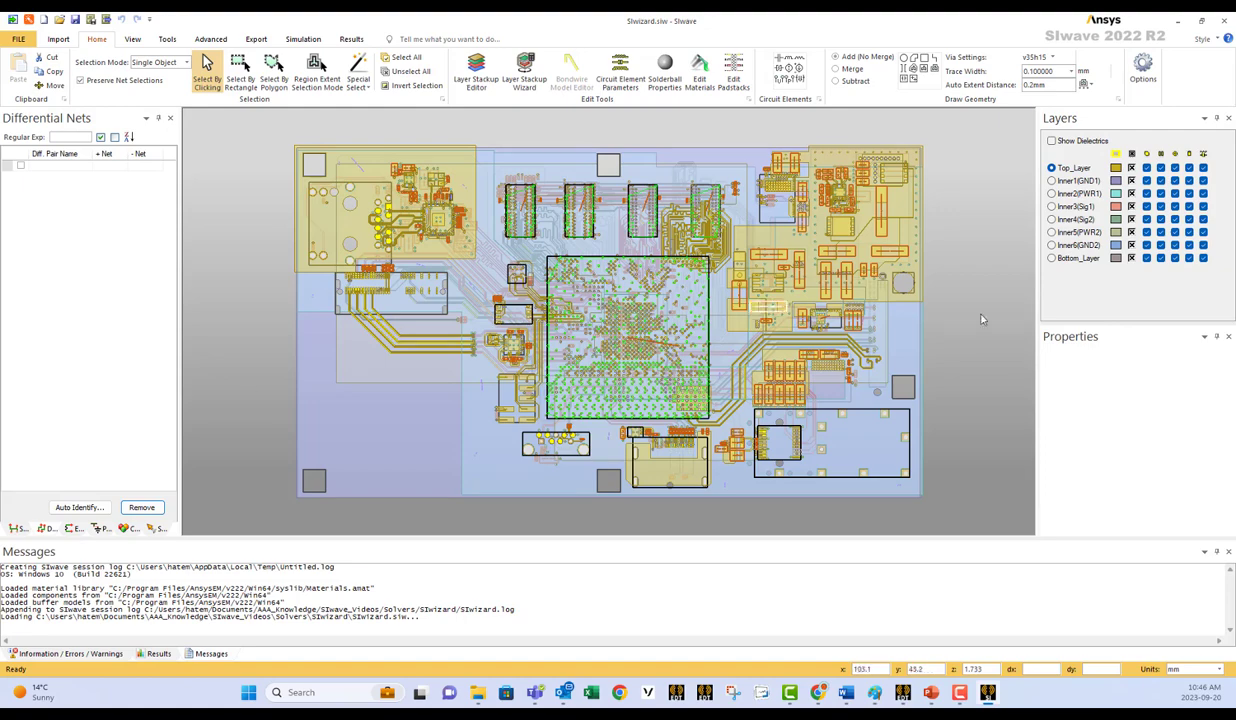
left_click(79, 507)
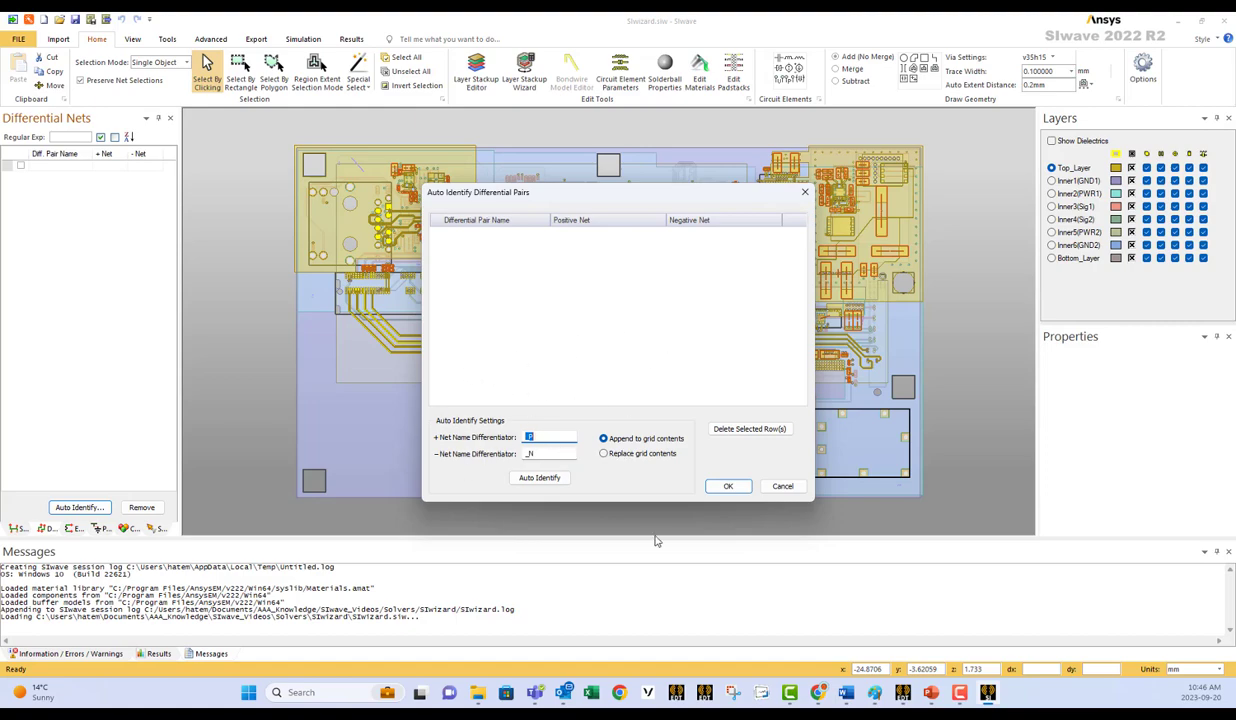
left_click(539, 477)
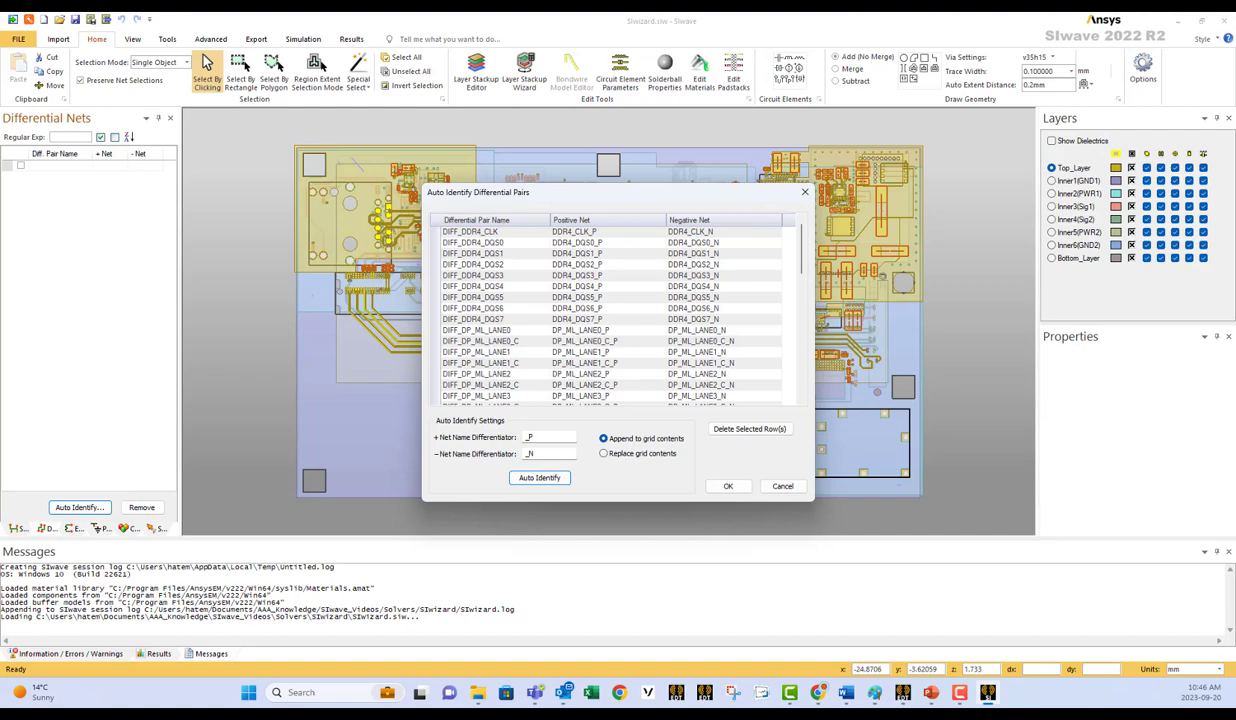
left_click(727, 488)
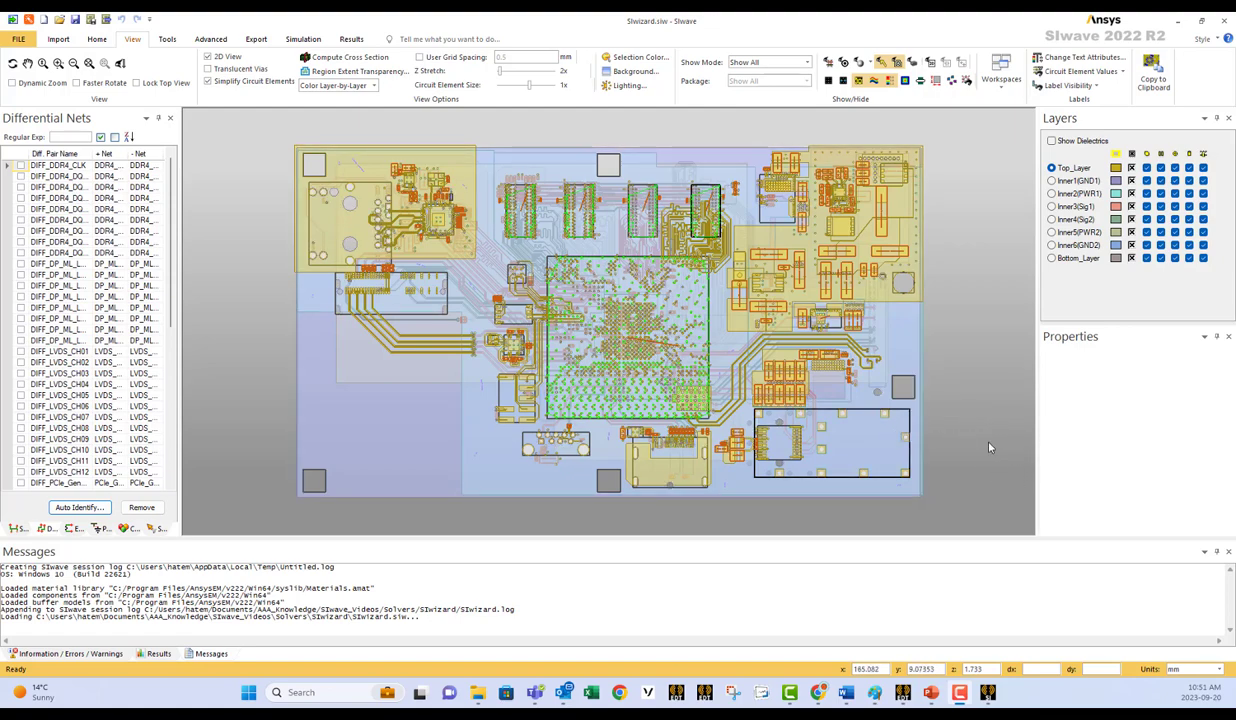
Select the differential pair DIFF_DDR4_CLK and show only the traces on all layers
left_click(21, 166)
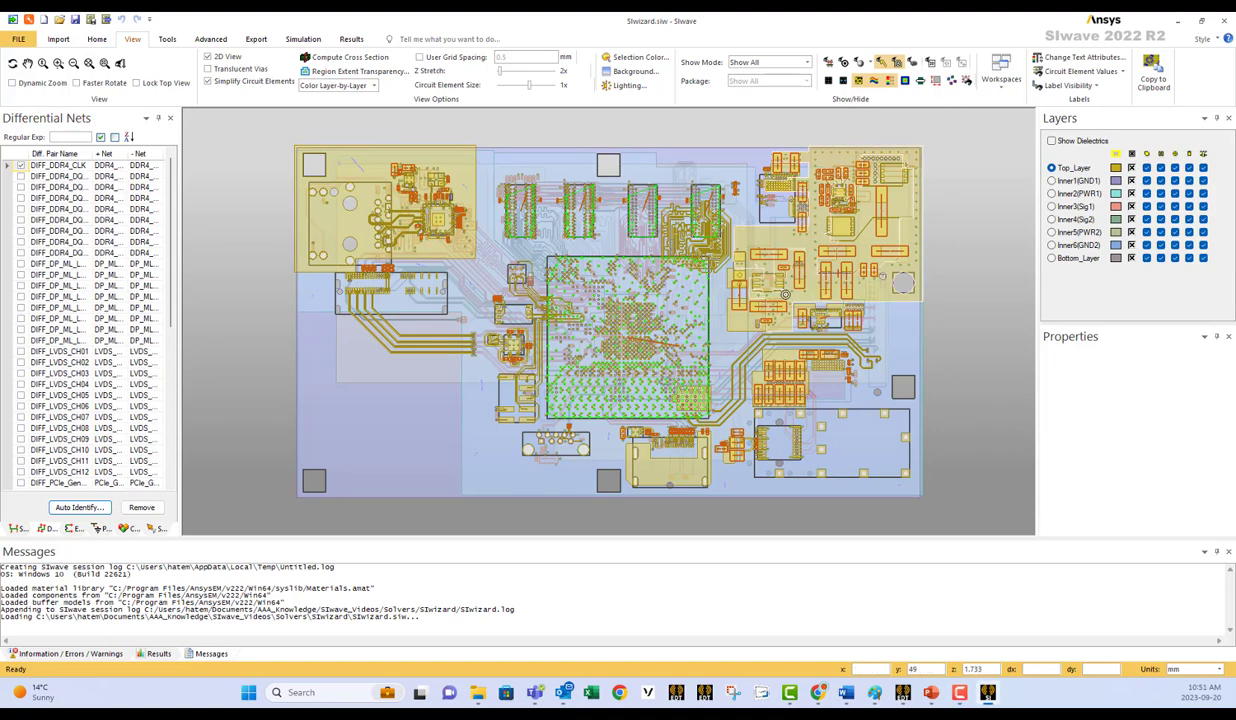
left_click(1132, 155)
left_click(1160, 154)
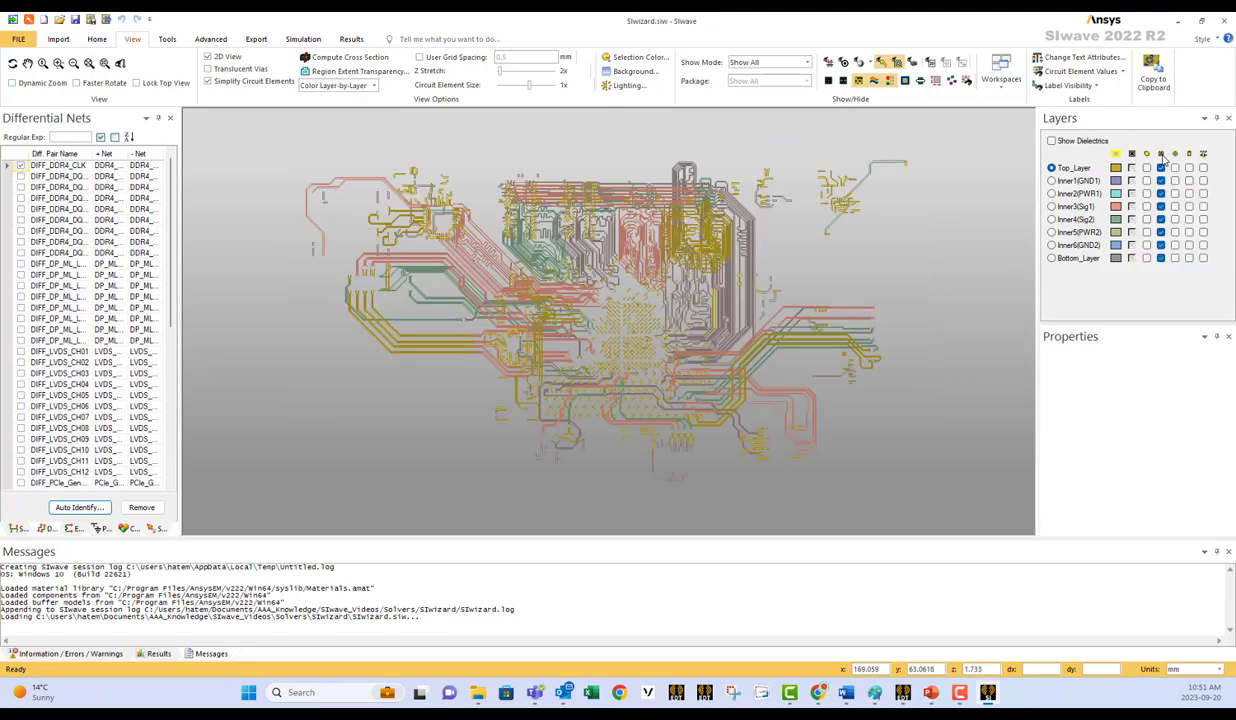
scroll(732, 325, "up", 3)
scroll(732, 325, "up", 3)
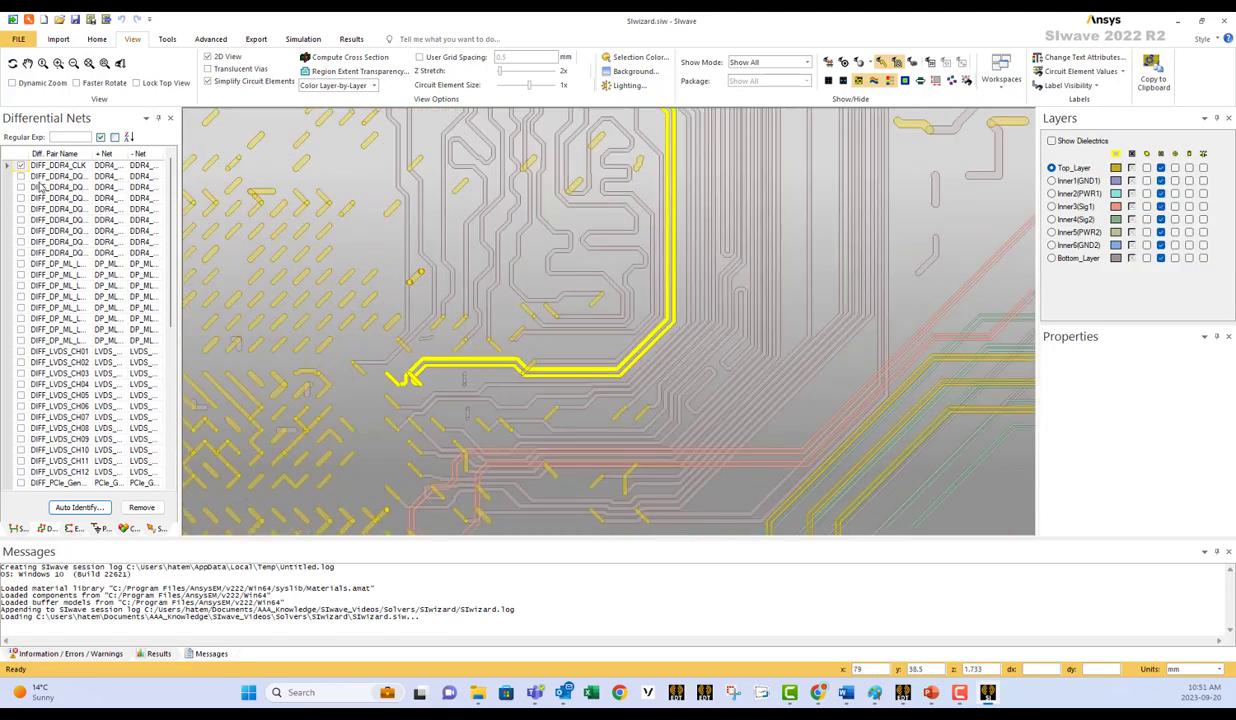
Remove the DIFF_DDR4_CLK pair and try to recreate it manually from the selected nets DDR4_CLK_P and DDR4_CLK_N
left_click(140, 507)
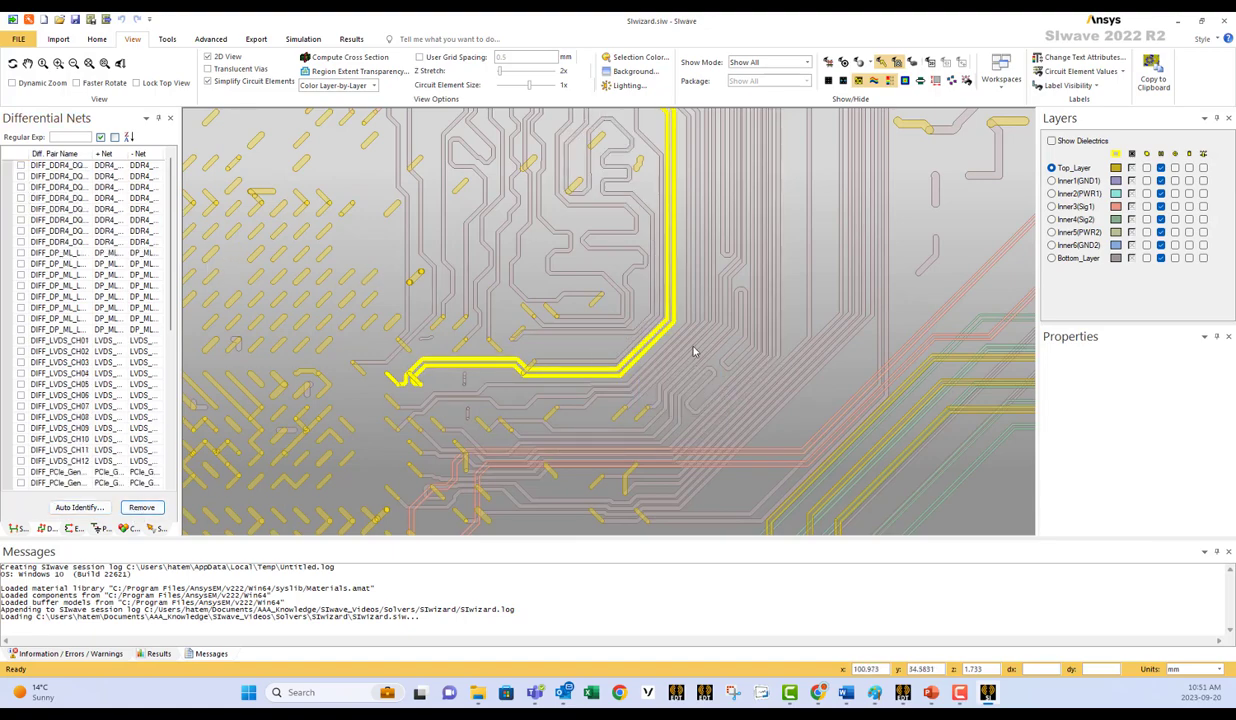
scroll(650, 348, "up", 2)
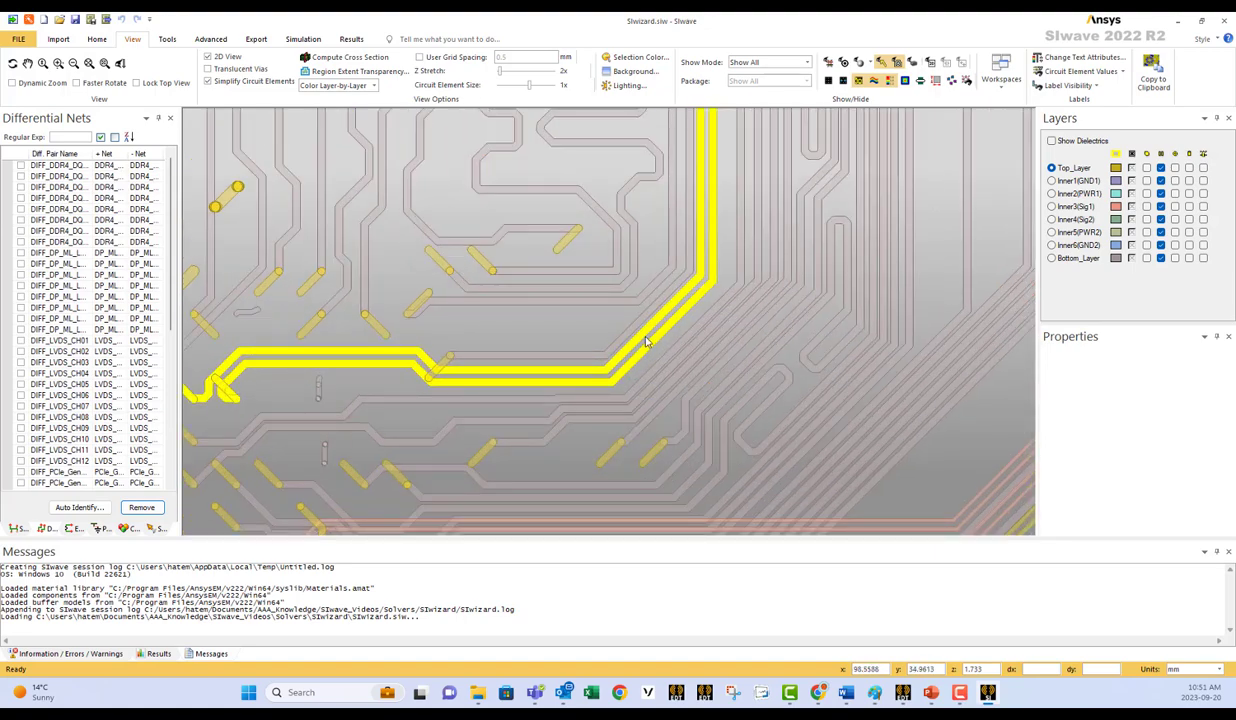
right_click(647, 343)
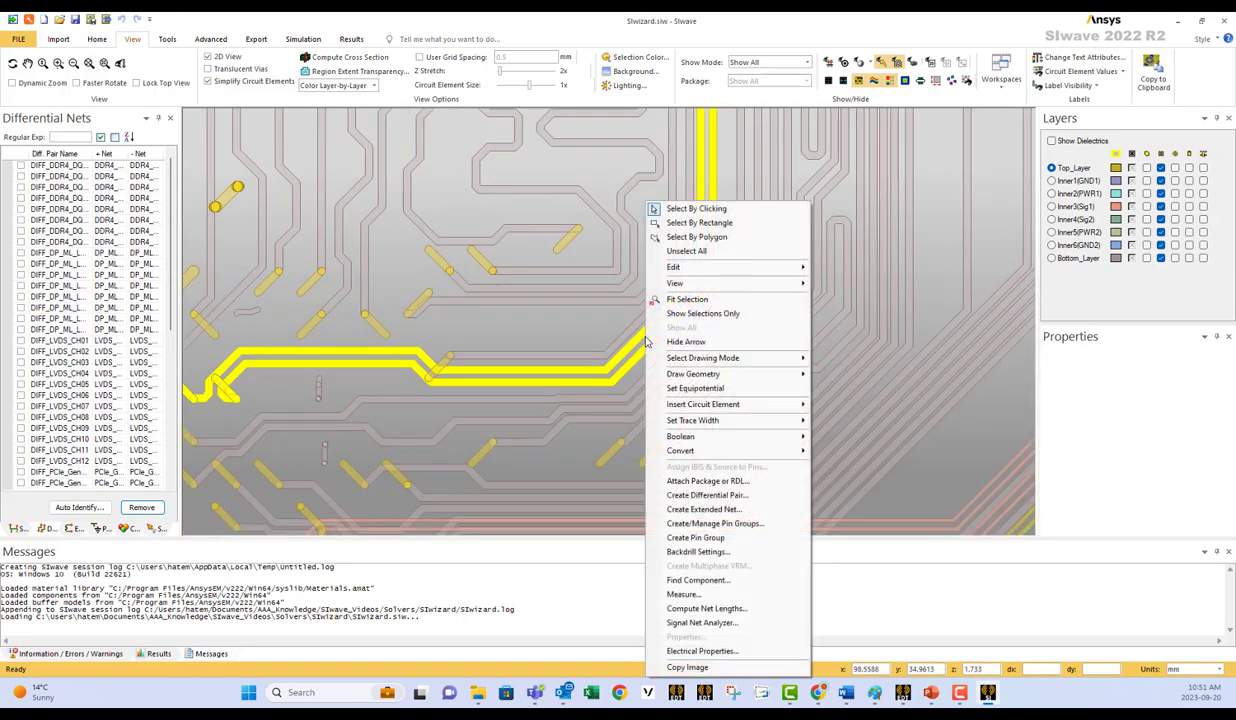
left_click(714, 497)
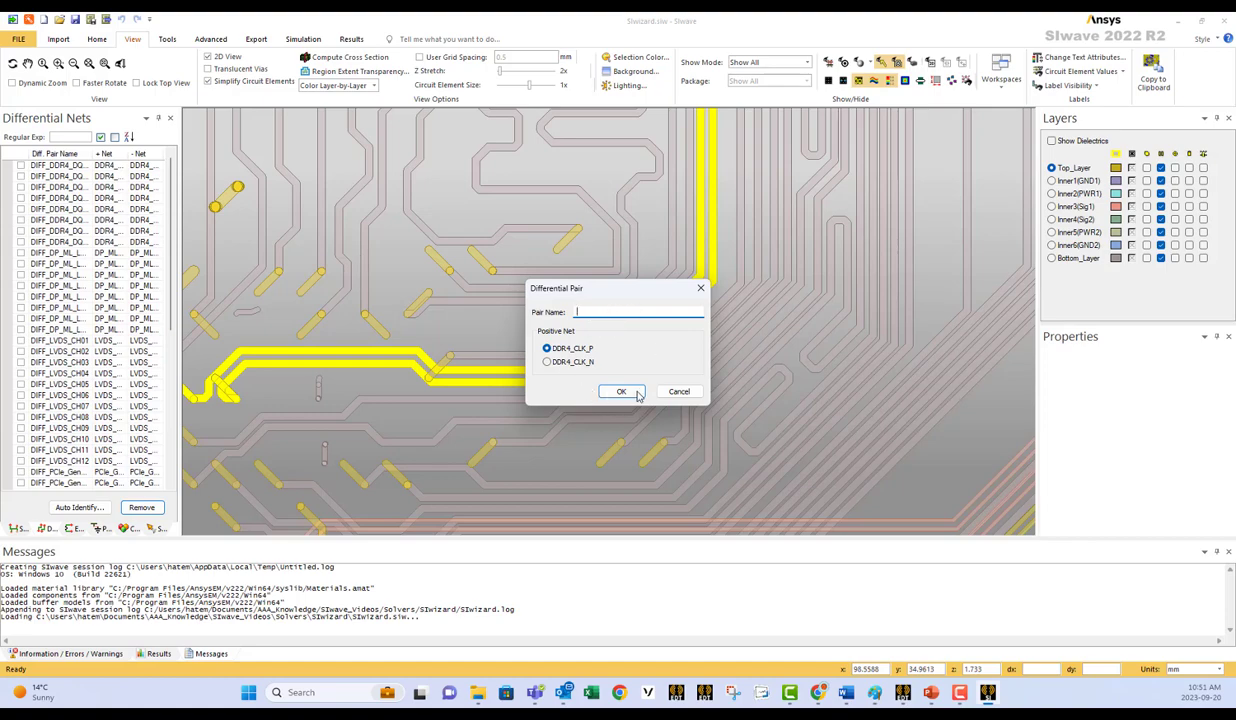
left_click(678, 391)
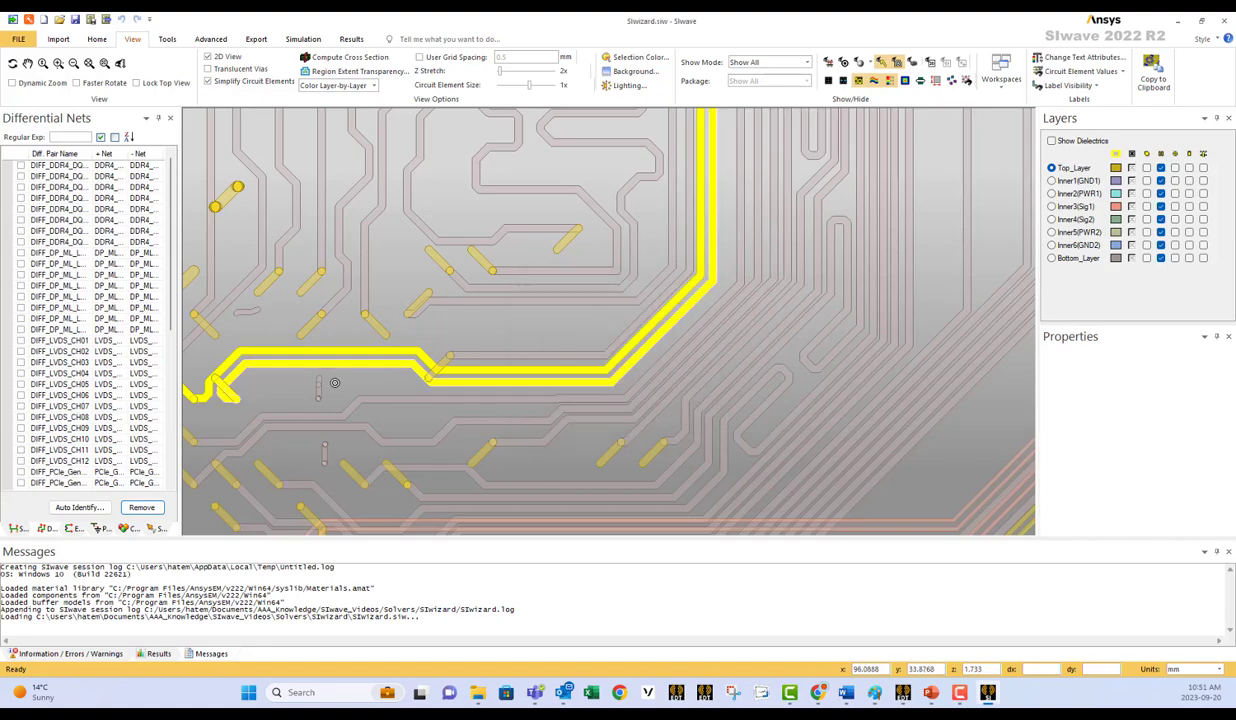
Restore DIFF_DDR4_CLK by auto-identifying the differential pairs again with _P and _N, and deselect that pair
left_click(80, 507)
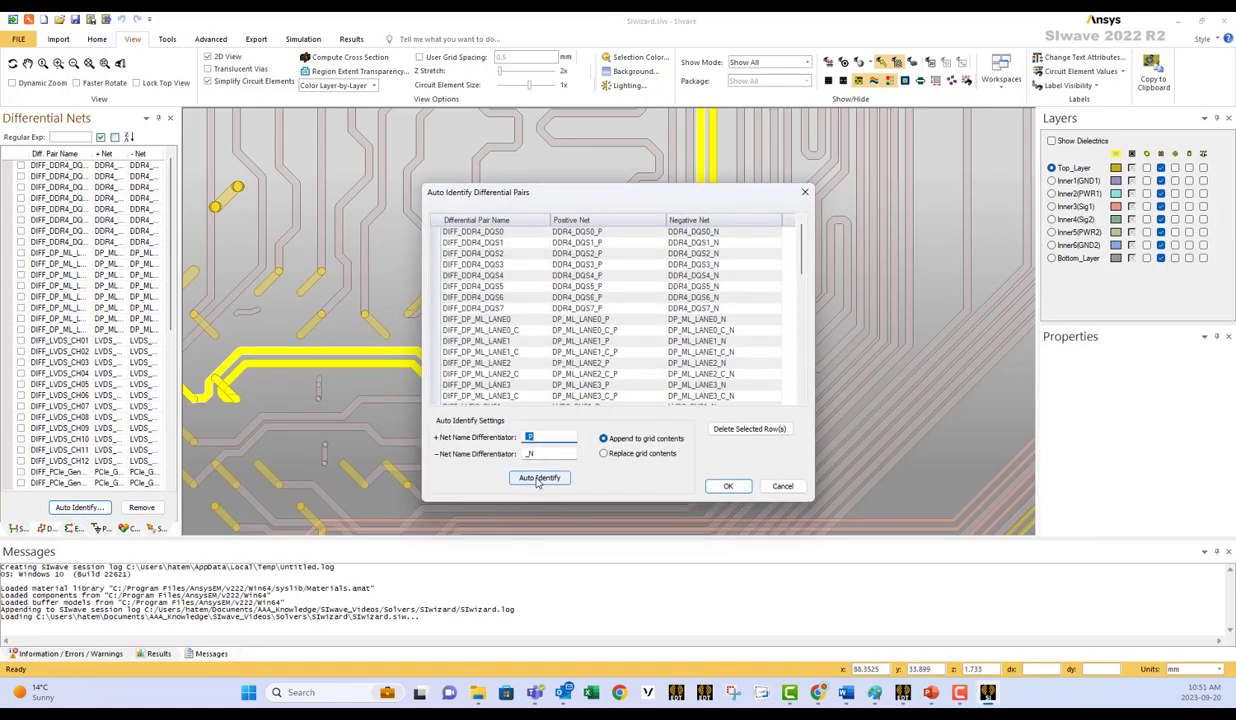
left_click(539, 477)
left_click(722, 487)
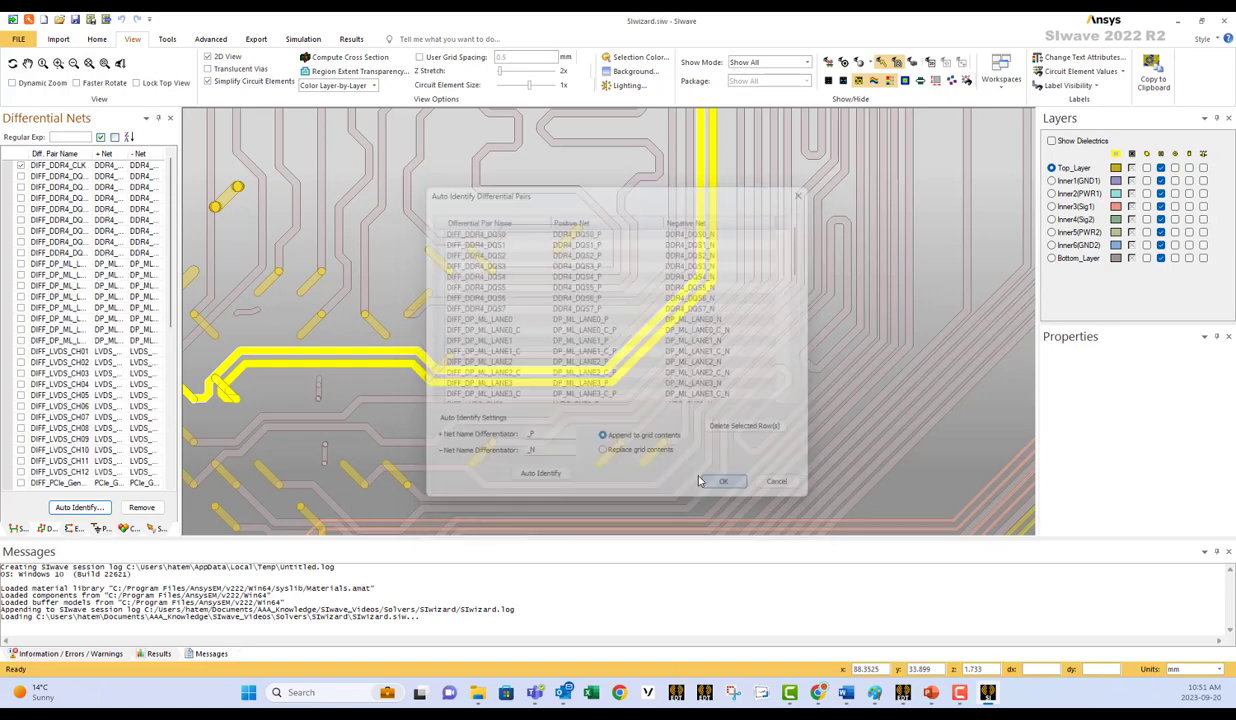
left_click(21, 167)
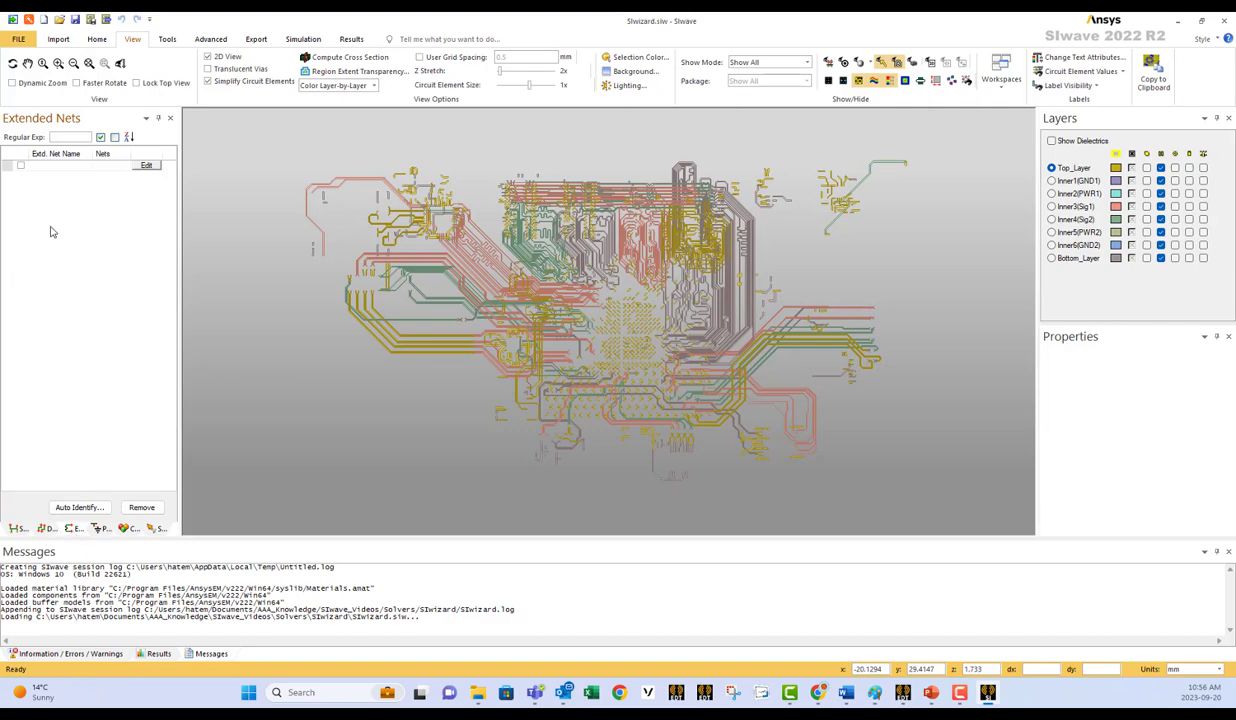
Try to auto-identify extended nets with the net name differentiator R
left_click(80, 508)
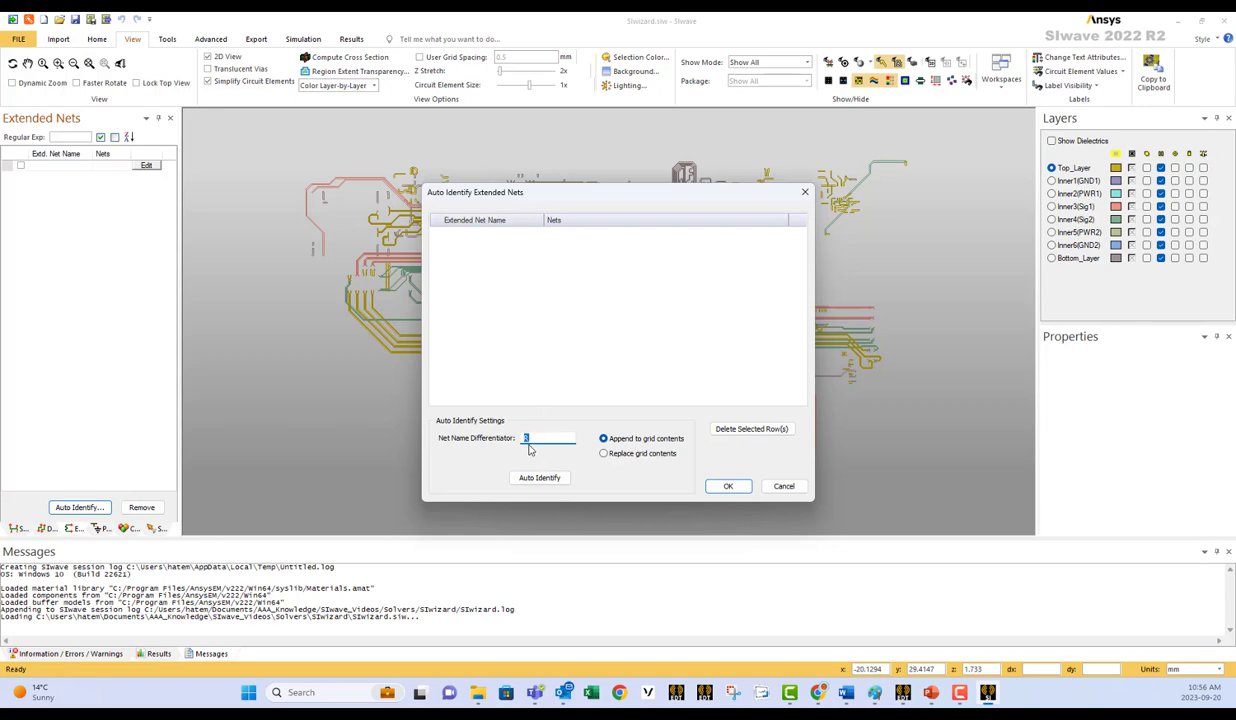
left_click(548, 478)
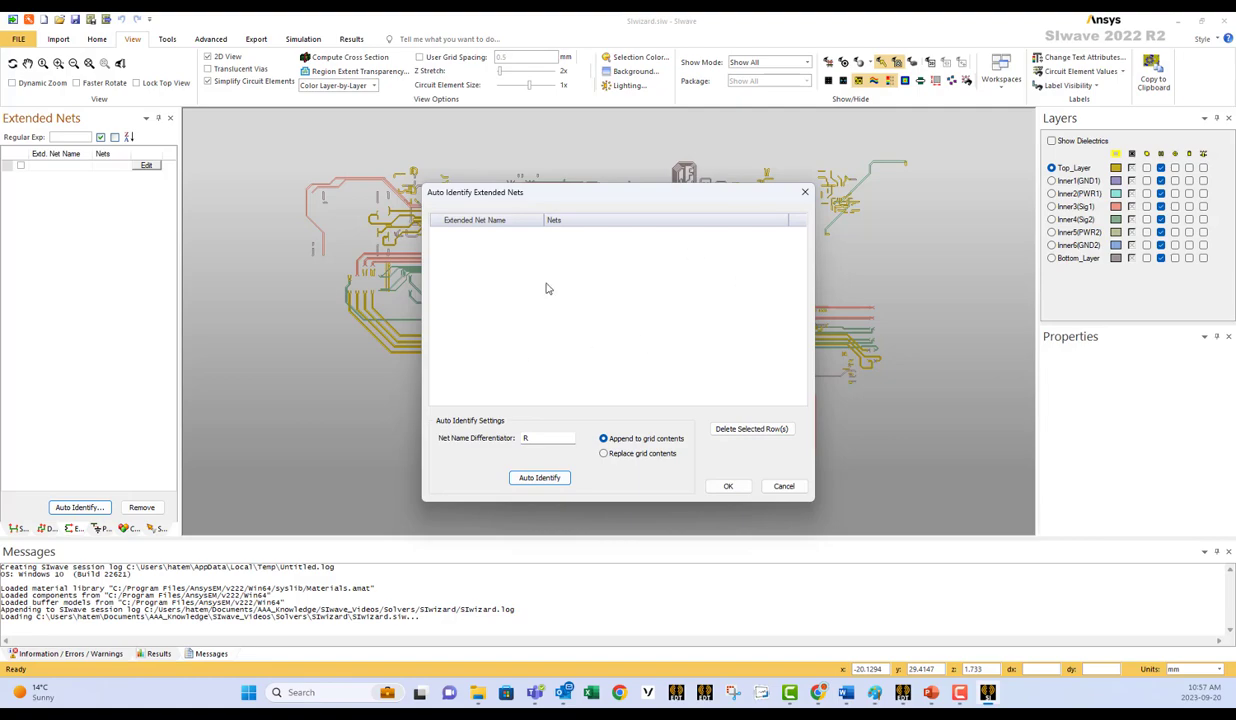
left_click(784, 486)
Locate the 2V5 trace beside the NetR105_2 trace on the top layer and rename net 2V5 to NetR105_2R
scroll(461, 168, "up", 2)
scroll(461, 168, "up", 5)
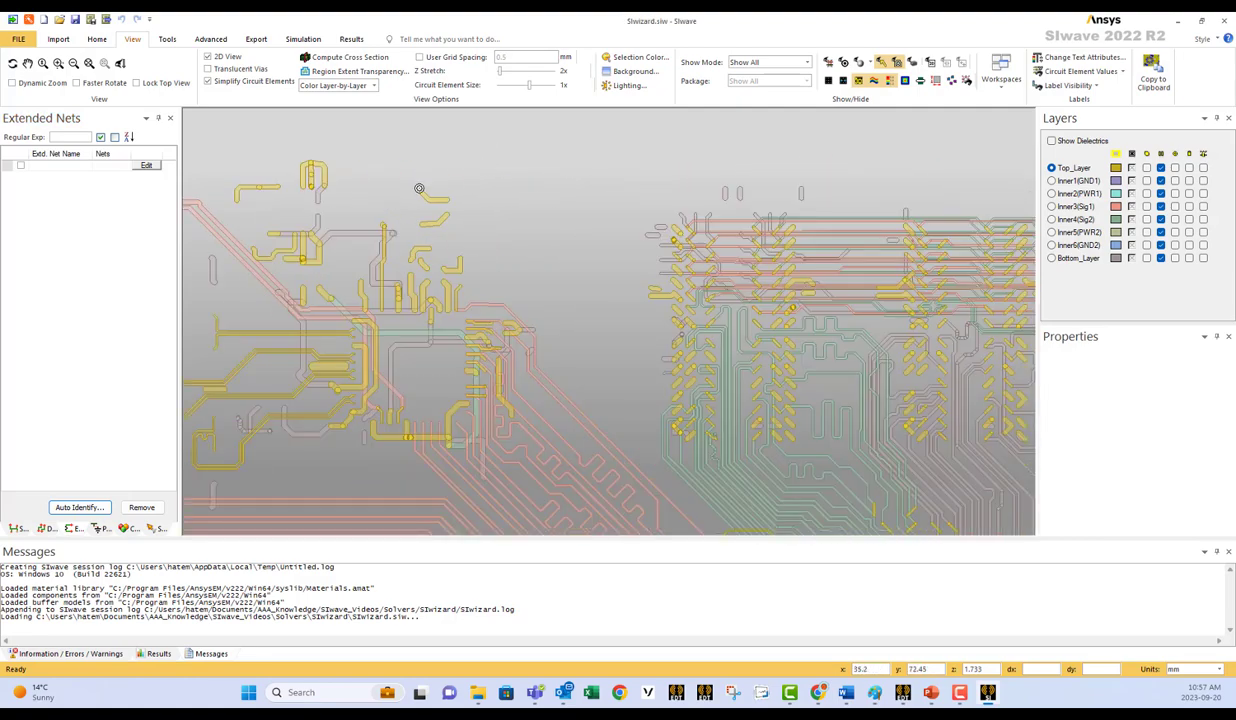
left_click(445, 214)
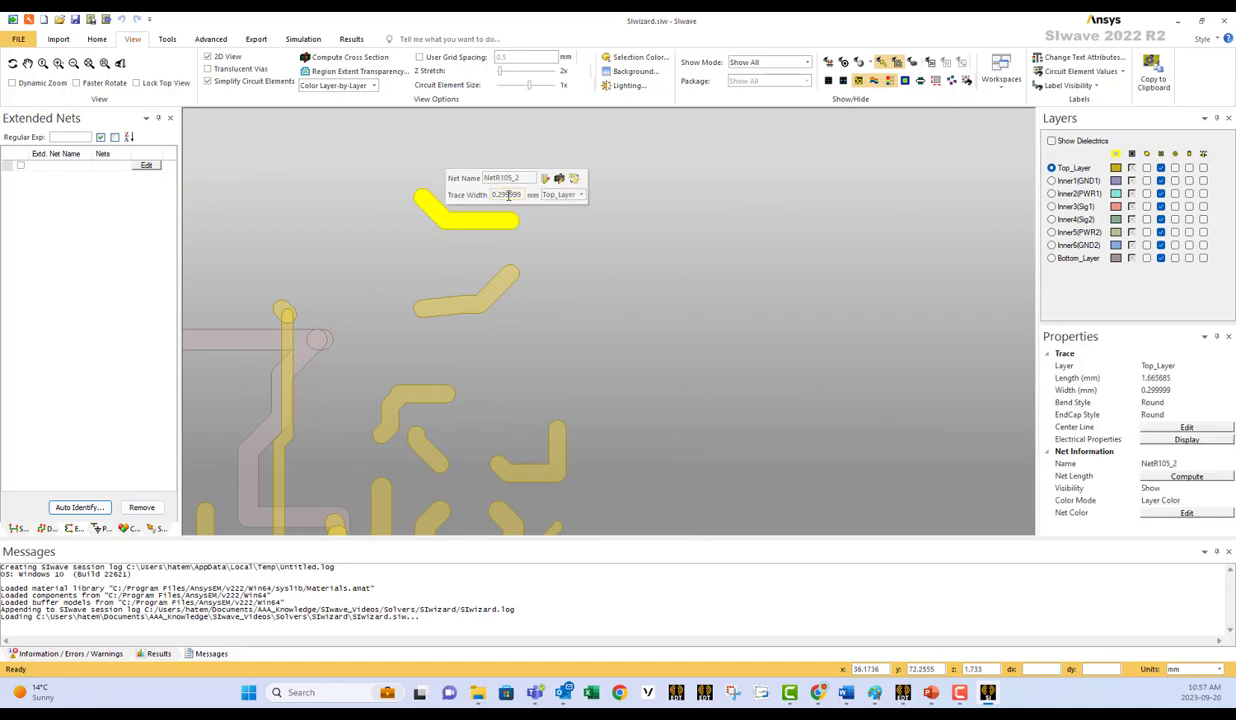
left_click(490, 280)
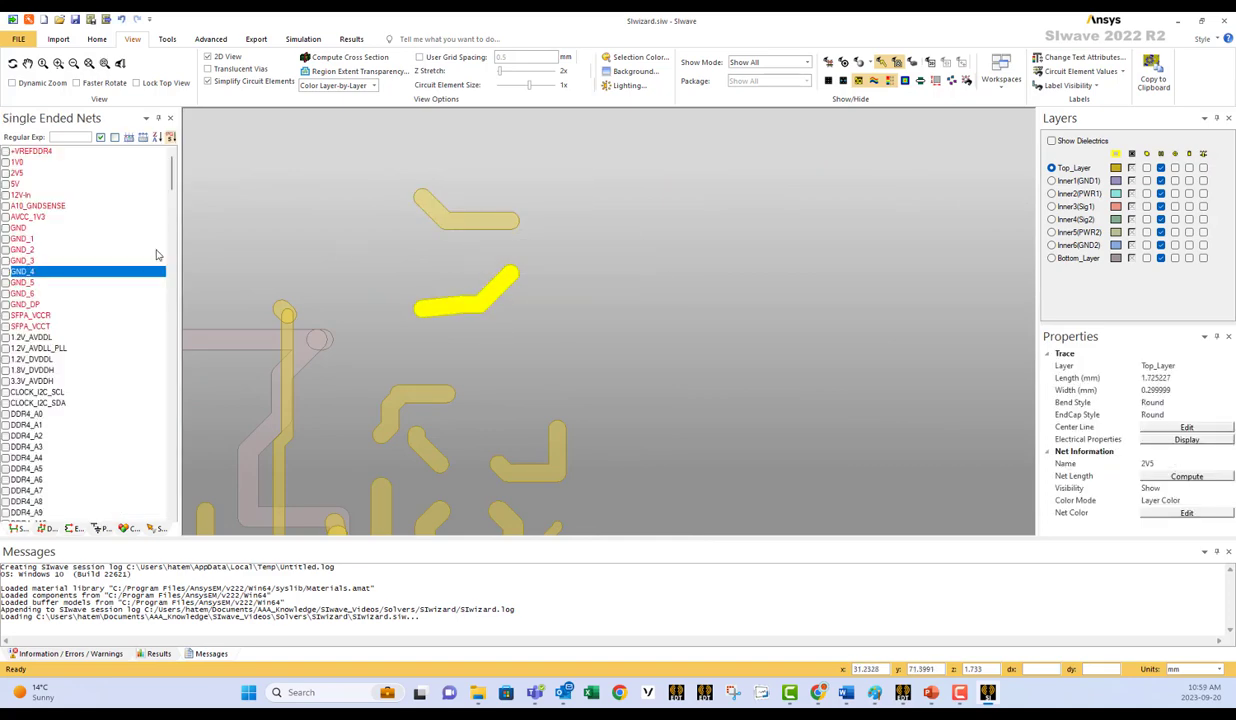
left_click(5, 176)
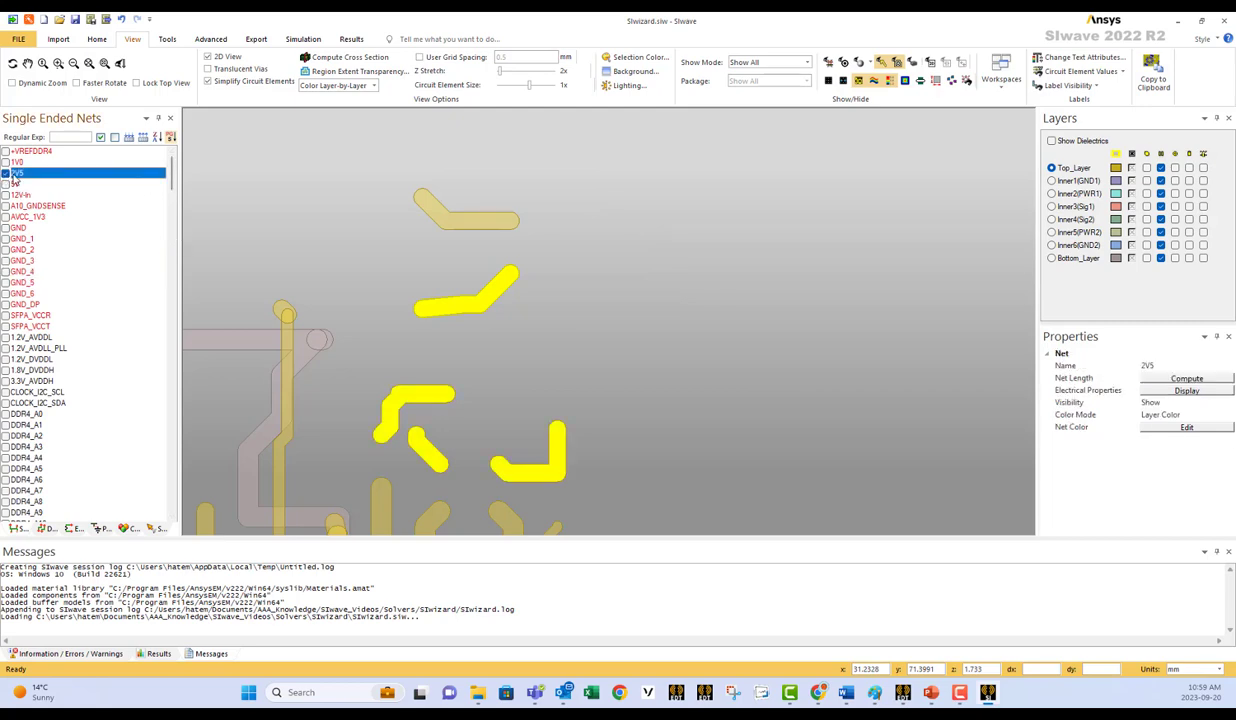
right_click(28, 175)
left_click(60, 183)
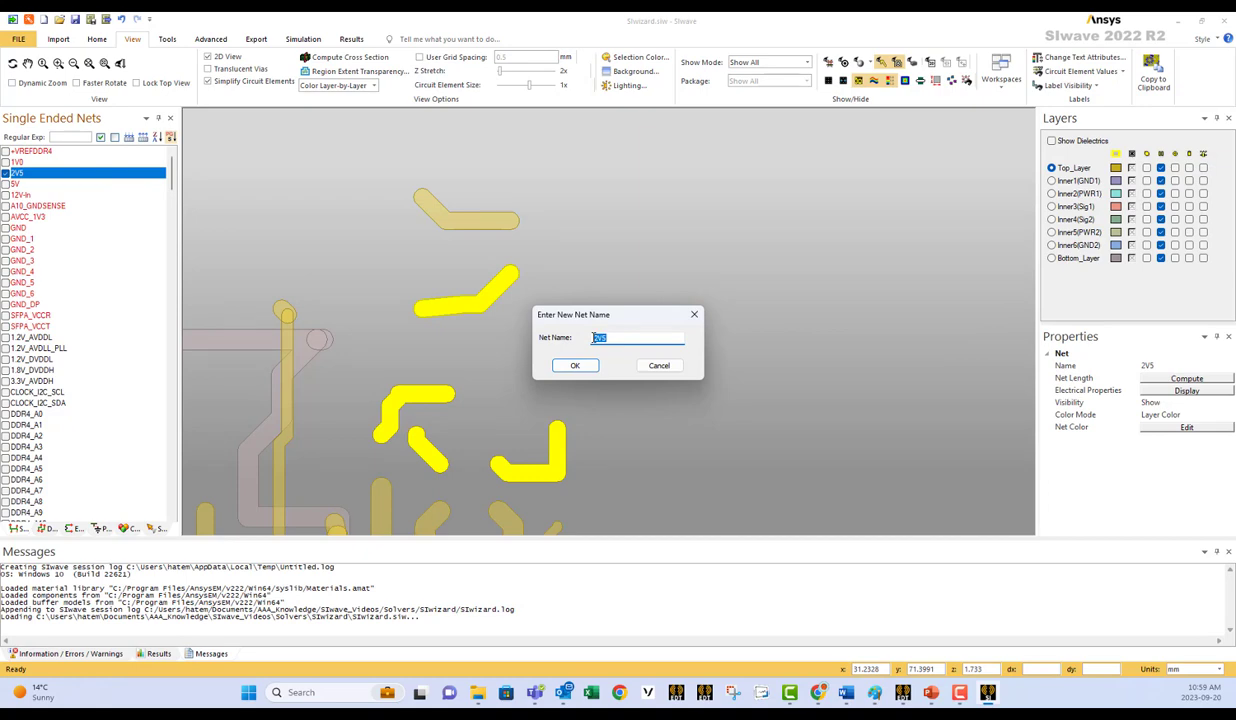
type("NetR105_2")
type("R")
left_click(575, 365)
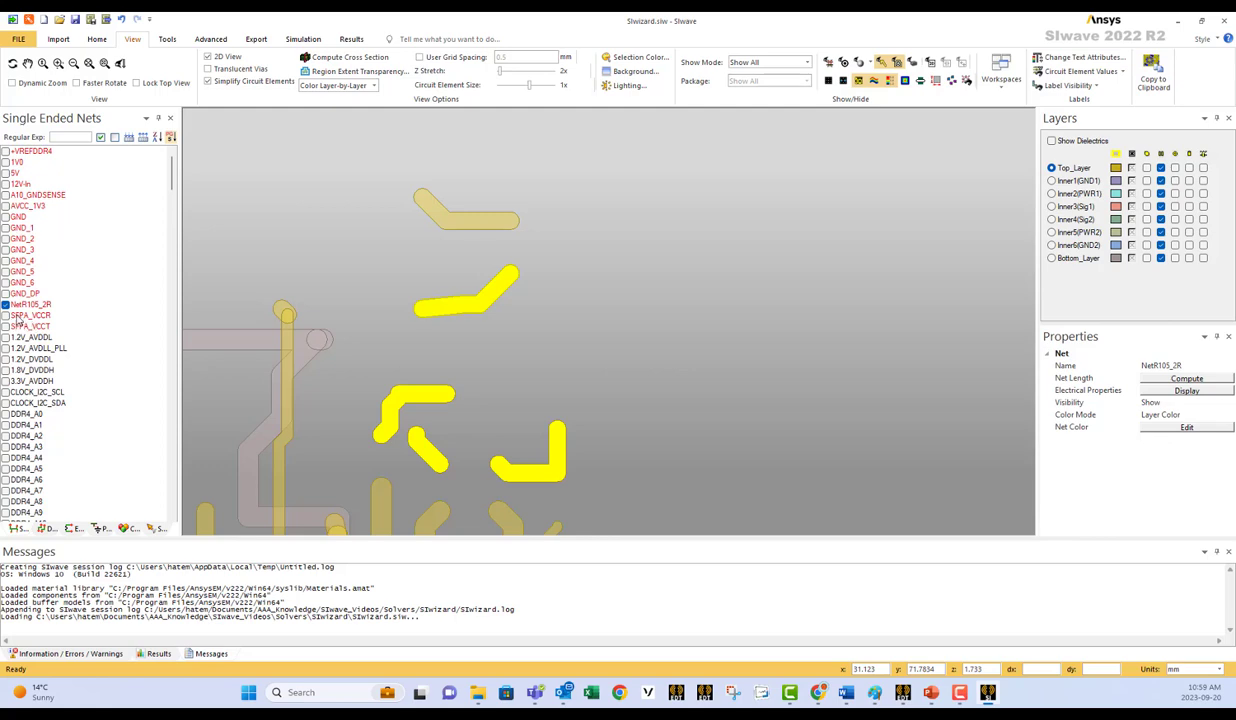
Run the extended net auto-identification again with differentiator R on the renamed nets, and discard the result
left_click(75, 529)
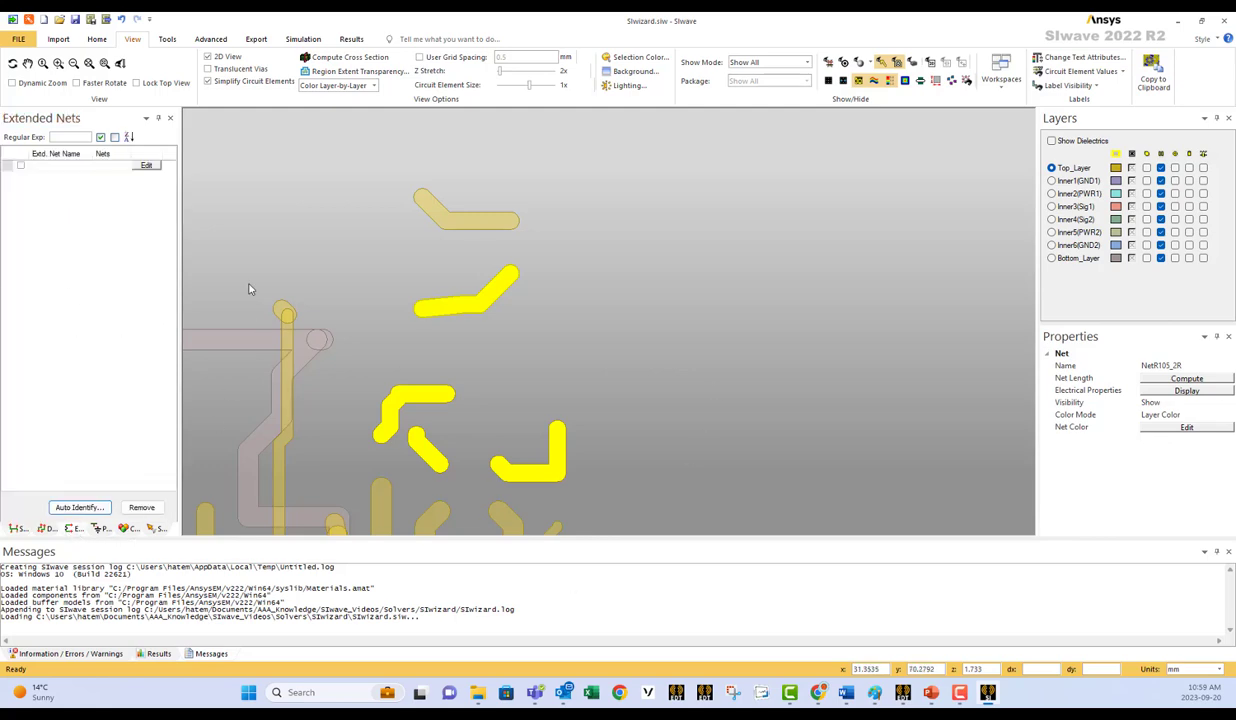
left_click(79, 508)
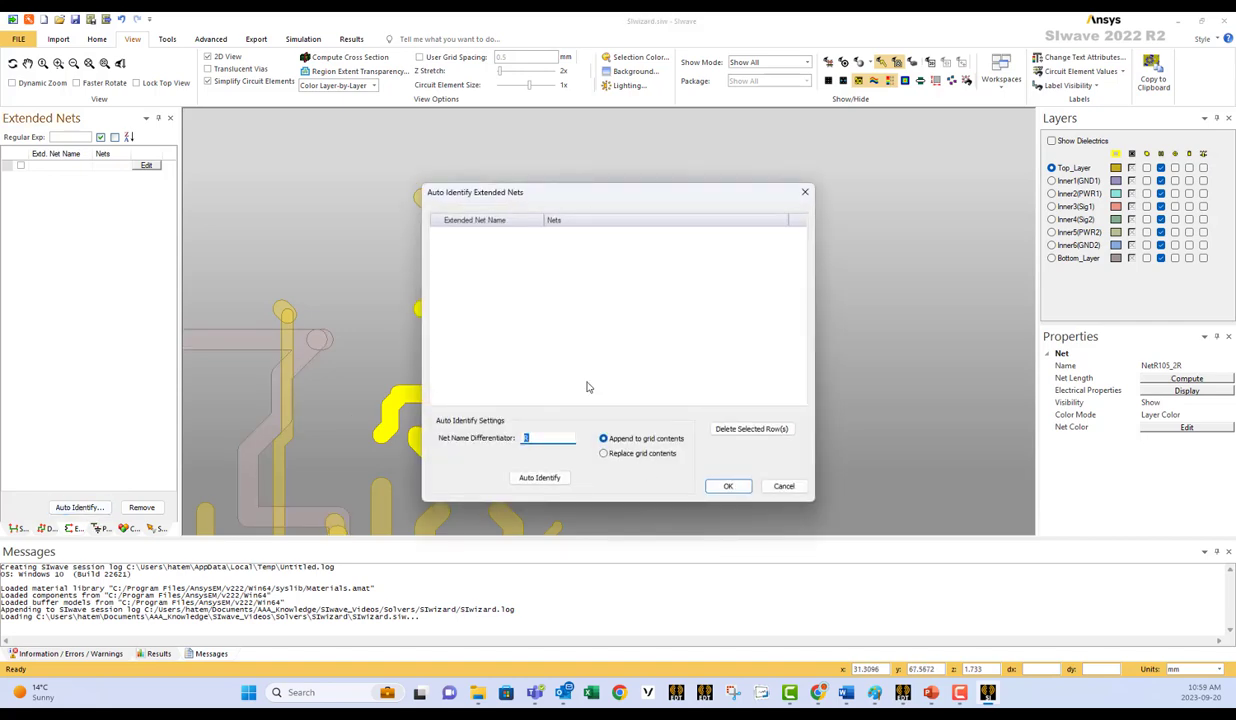
left_click(540, 476)
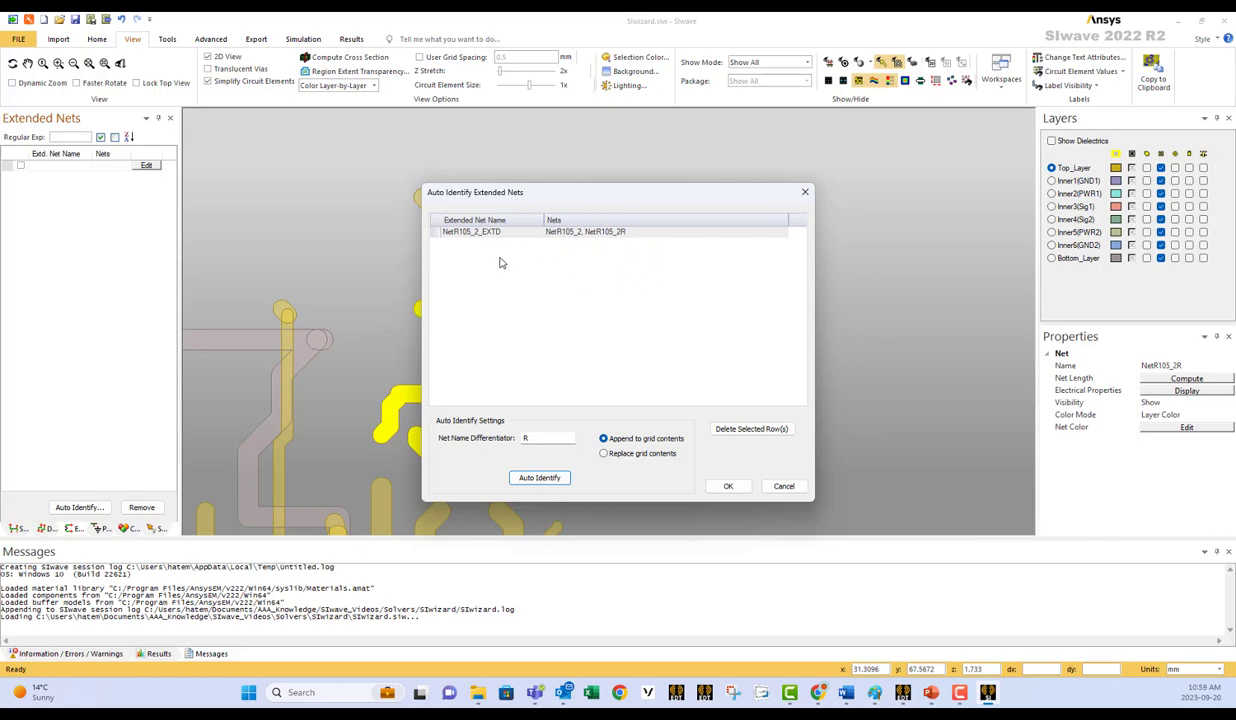
left_click(783, 486)
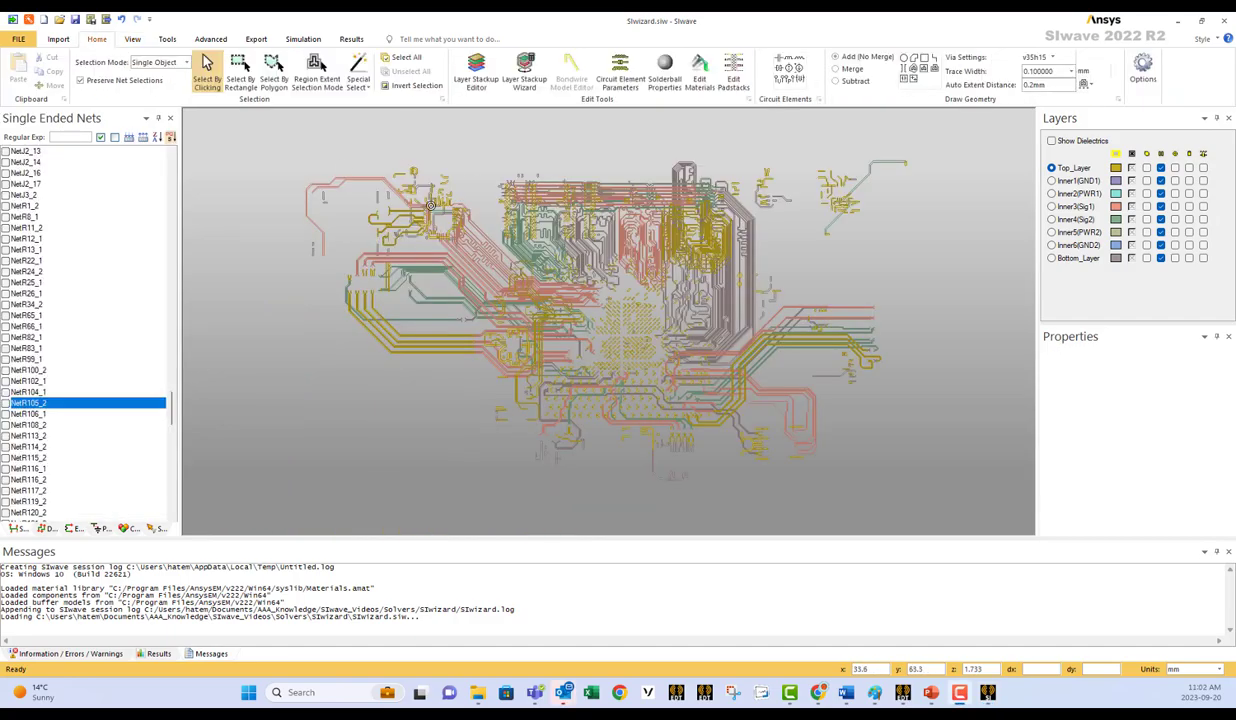
Highlight nets NetR105_2 and NetR105_2R in the layout and examine the traces between them
scroll(430, 175, "up", 3)
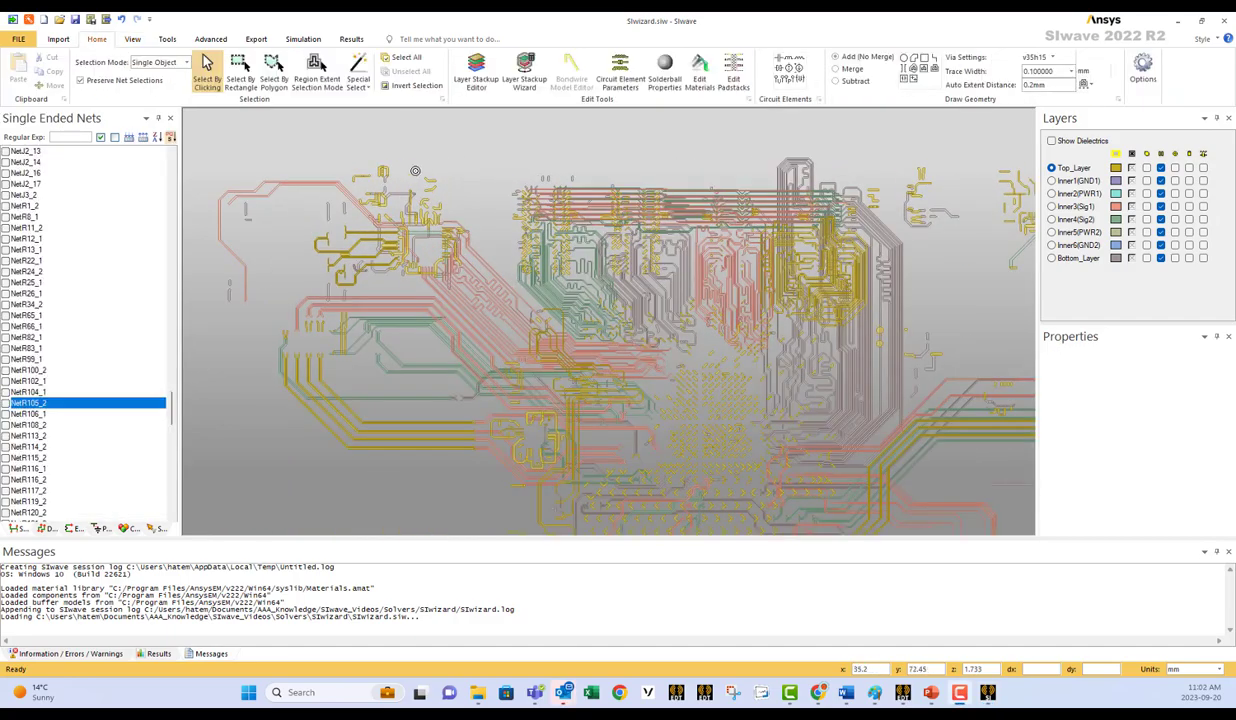
scroll(415, 168, "up", 3)
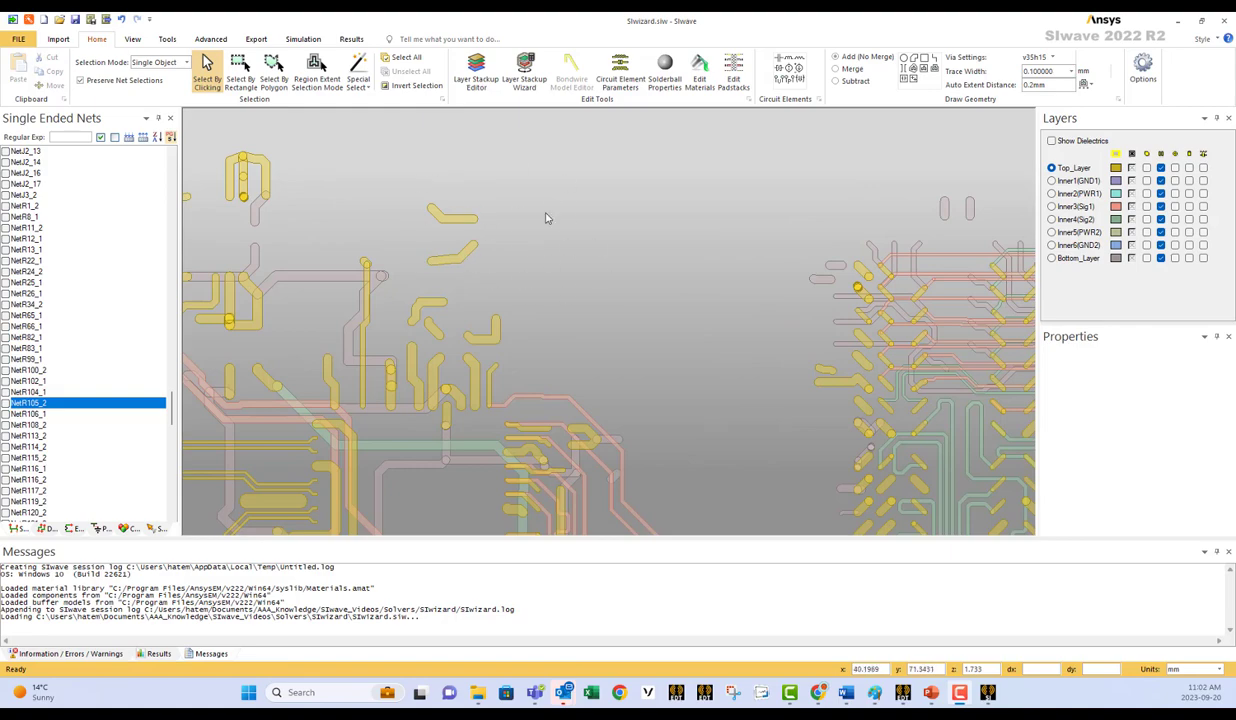
left_click(7, 404)
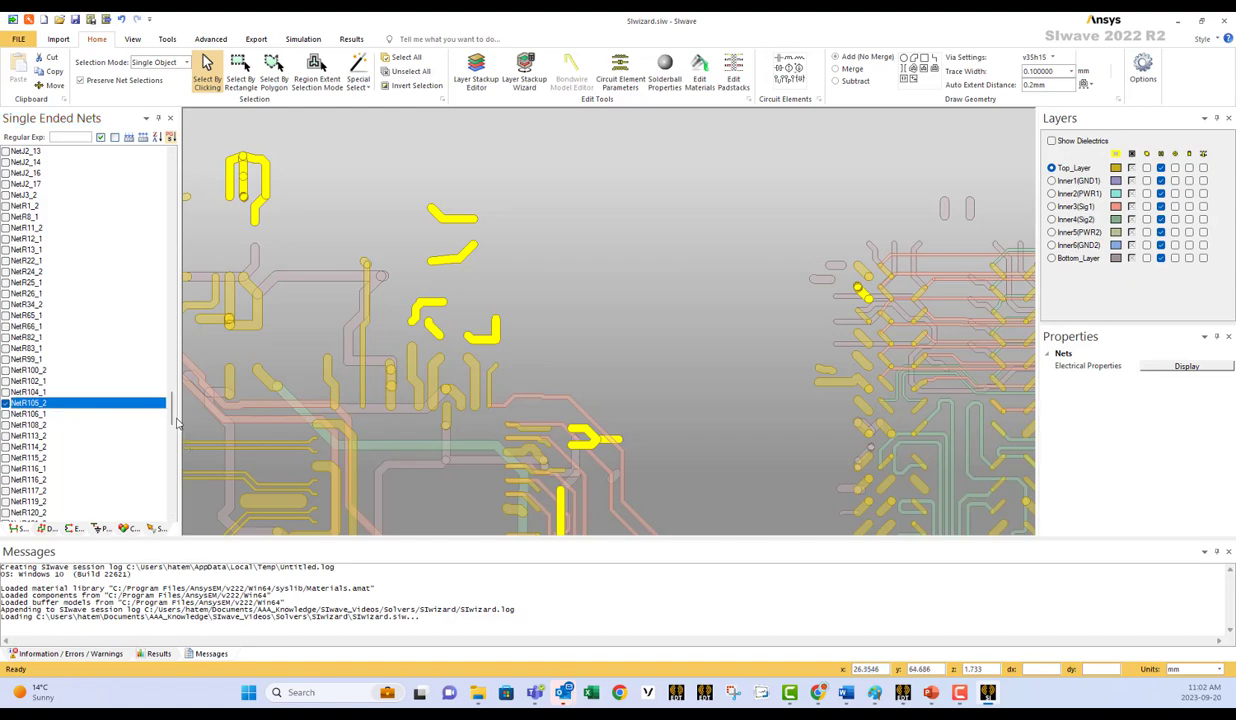
left_click_drag(170, 405, 169, 170)
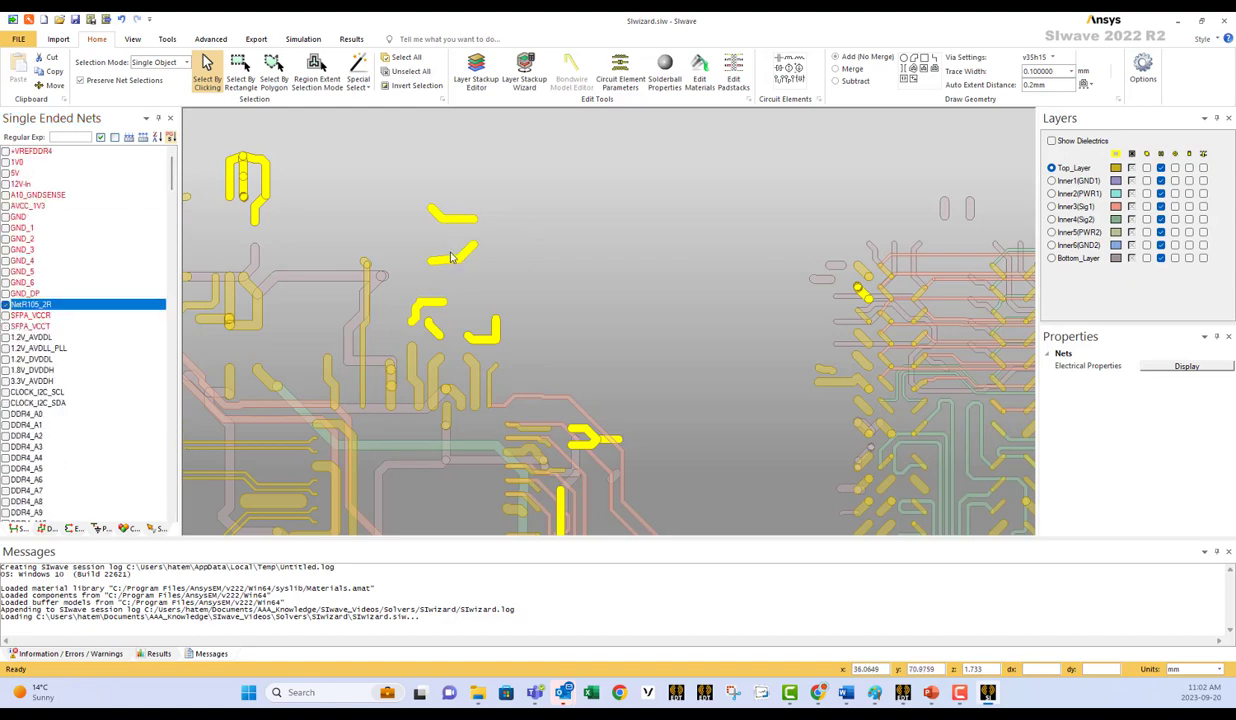
right_click(482, 214)
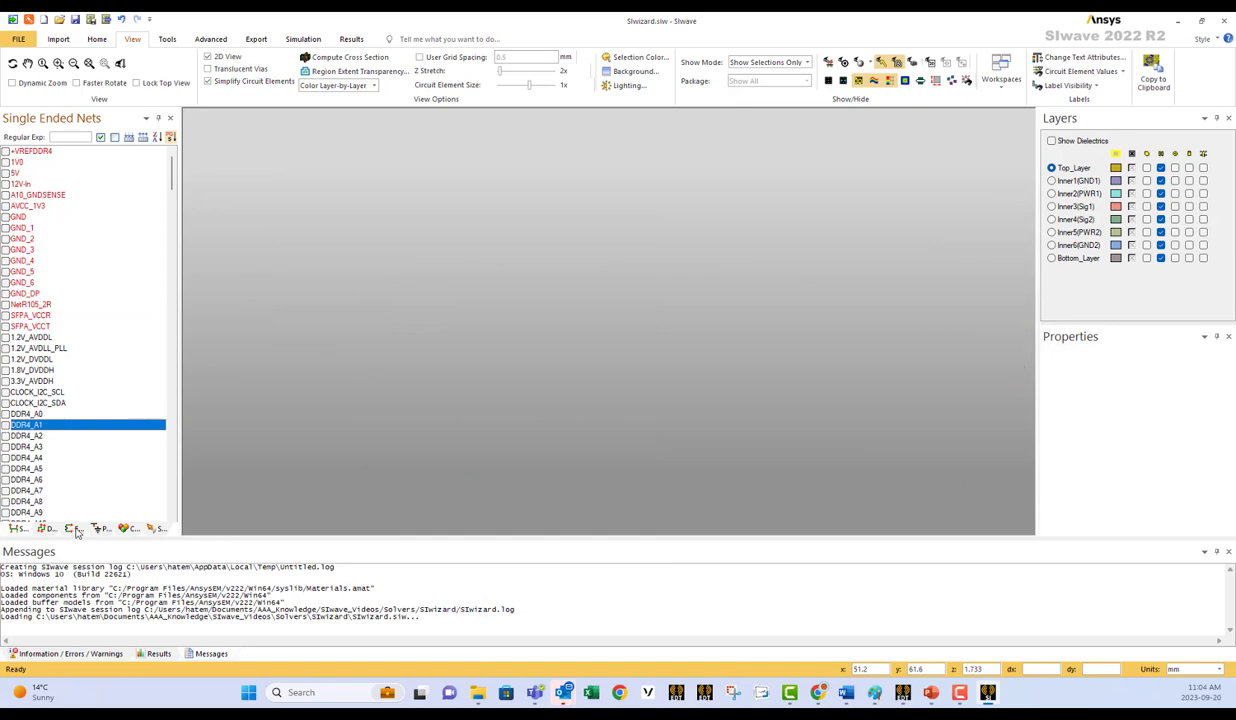
Try to define an extended net named Test1 manually, browse the nets available for it, and cancel the net choice
left_click(72, 528)
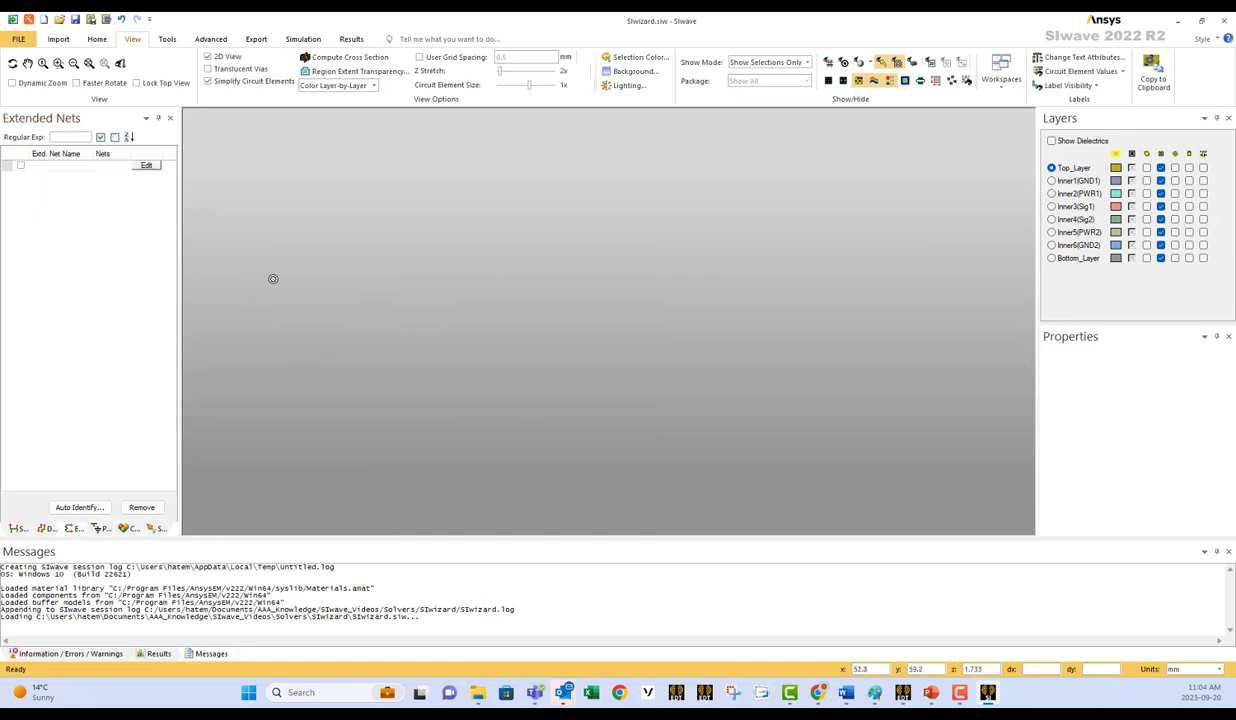
left_click(51, 168)
key("Return")
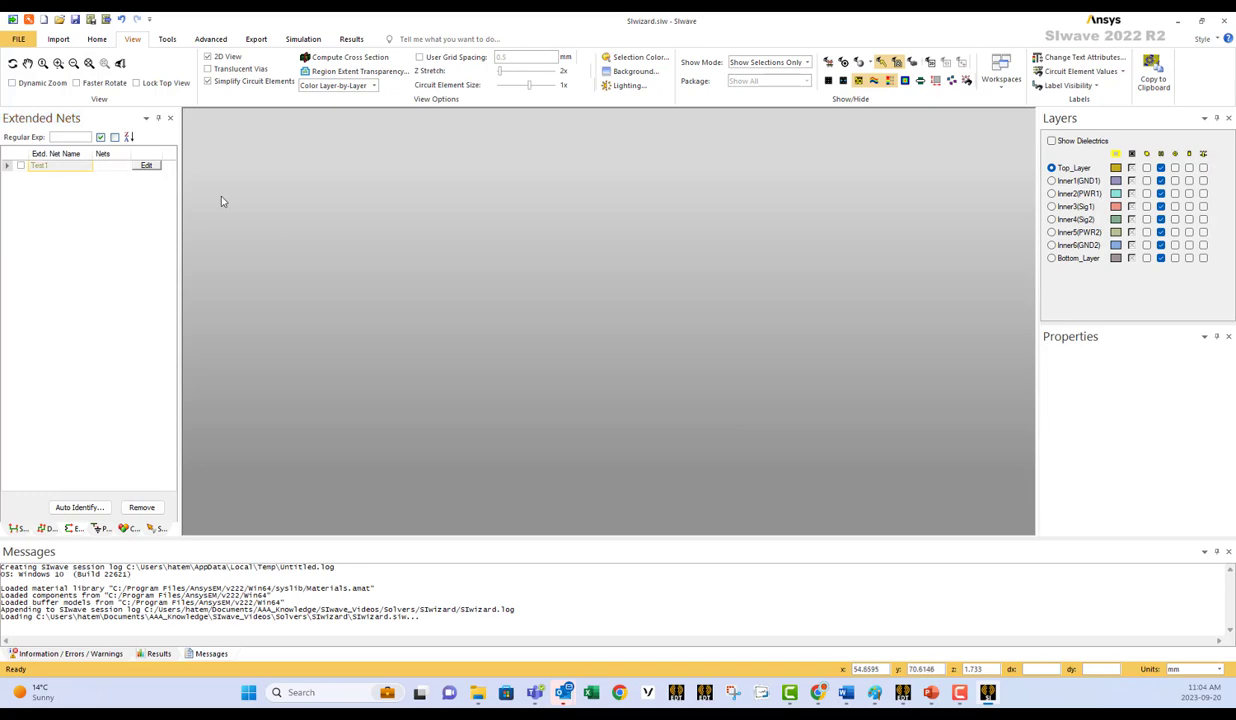
left_click(146, 166)
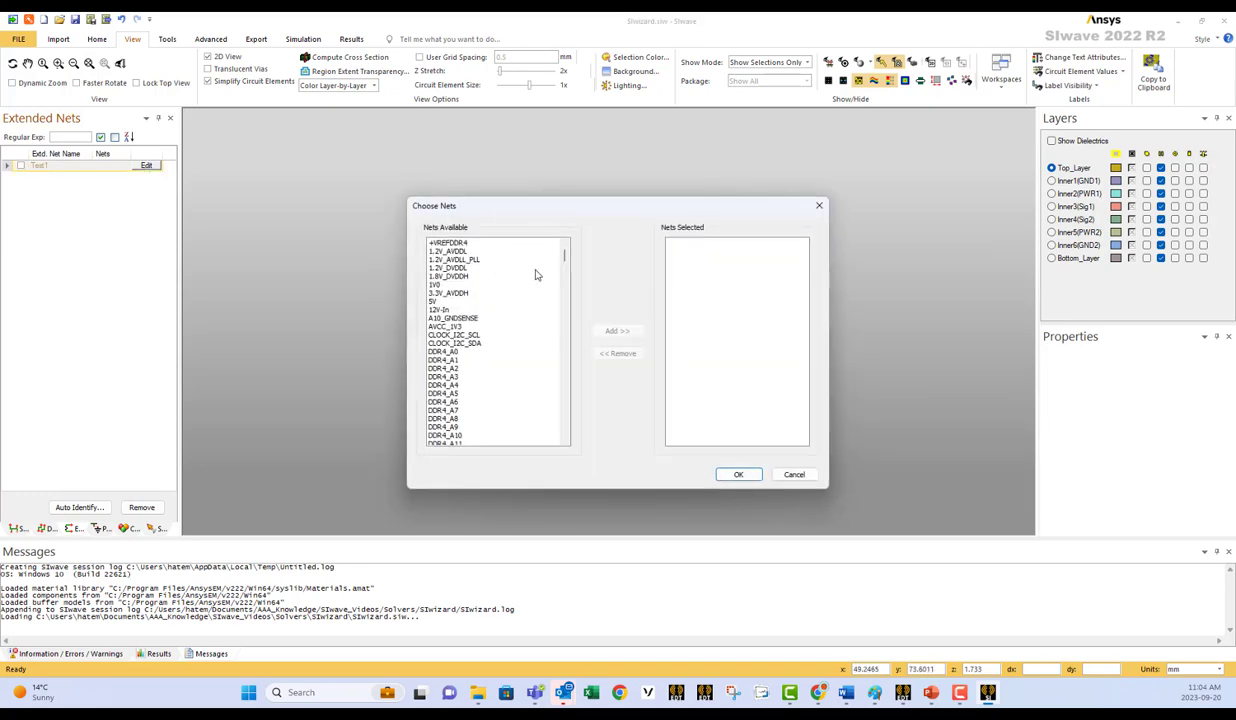
left_click_drag(564, 255, 564, 446)
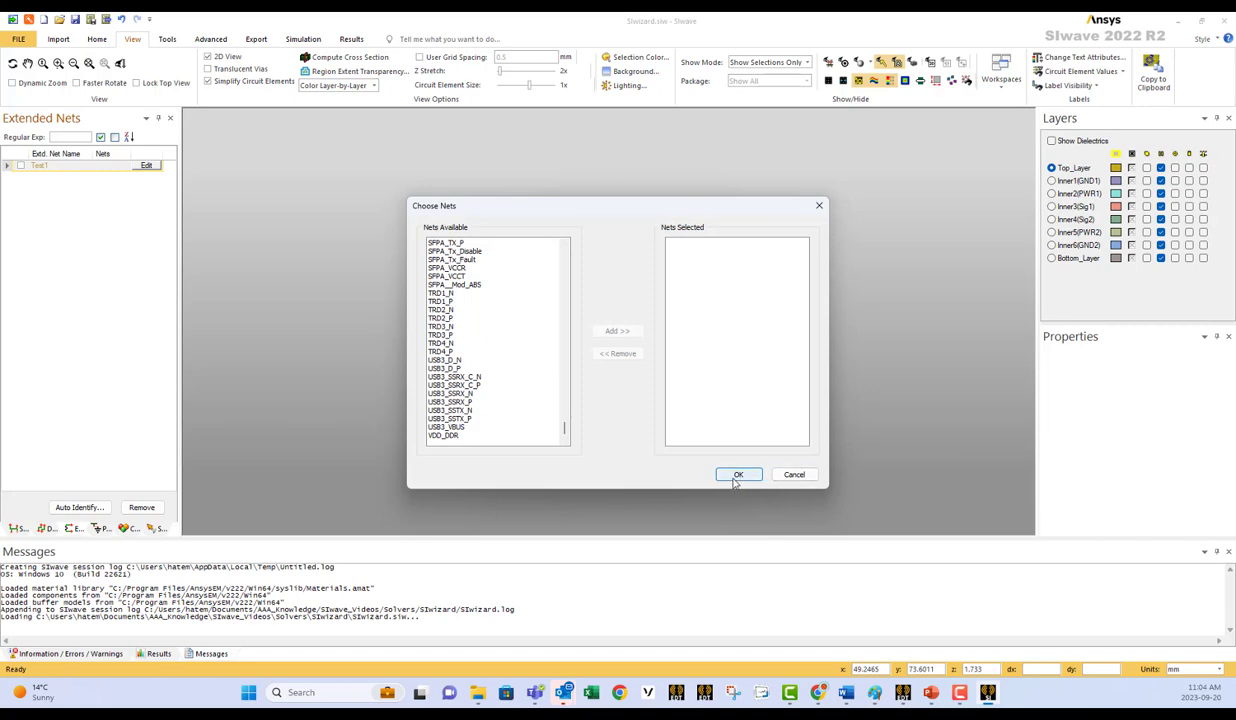
left_click(795, 476)
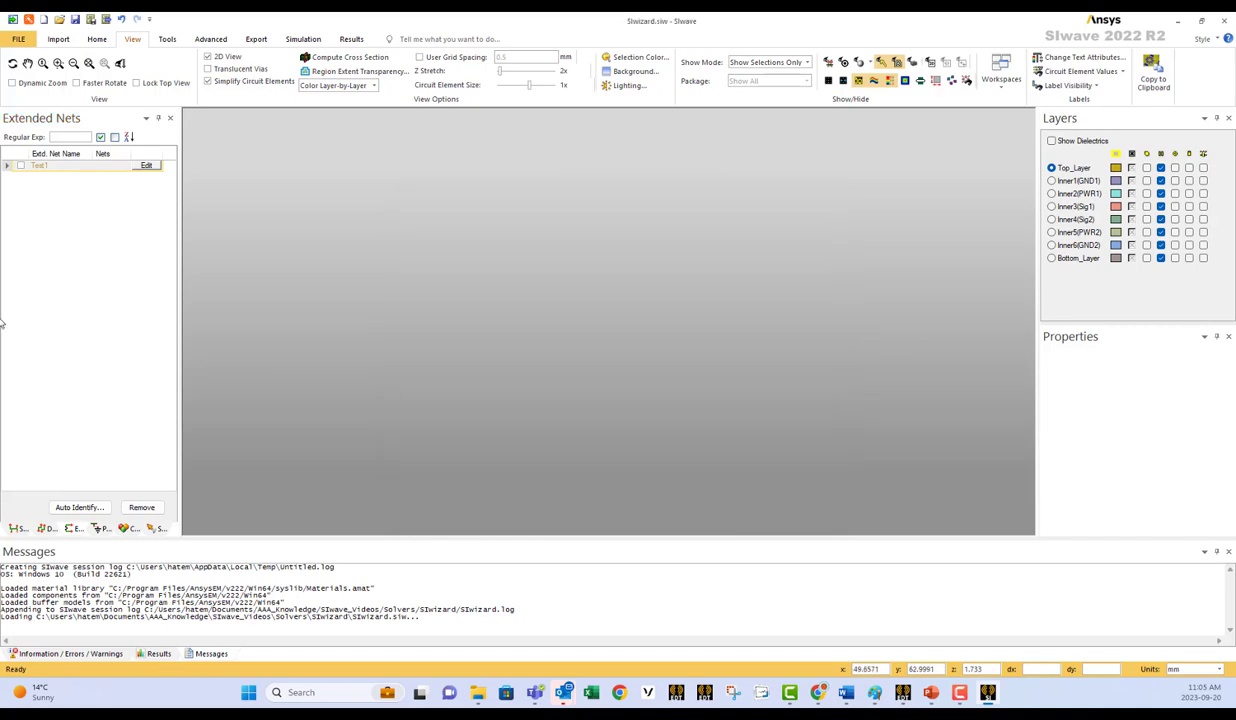
Review the lists of differential, extended and single-ended nets
left_click(47, 528)
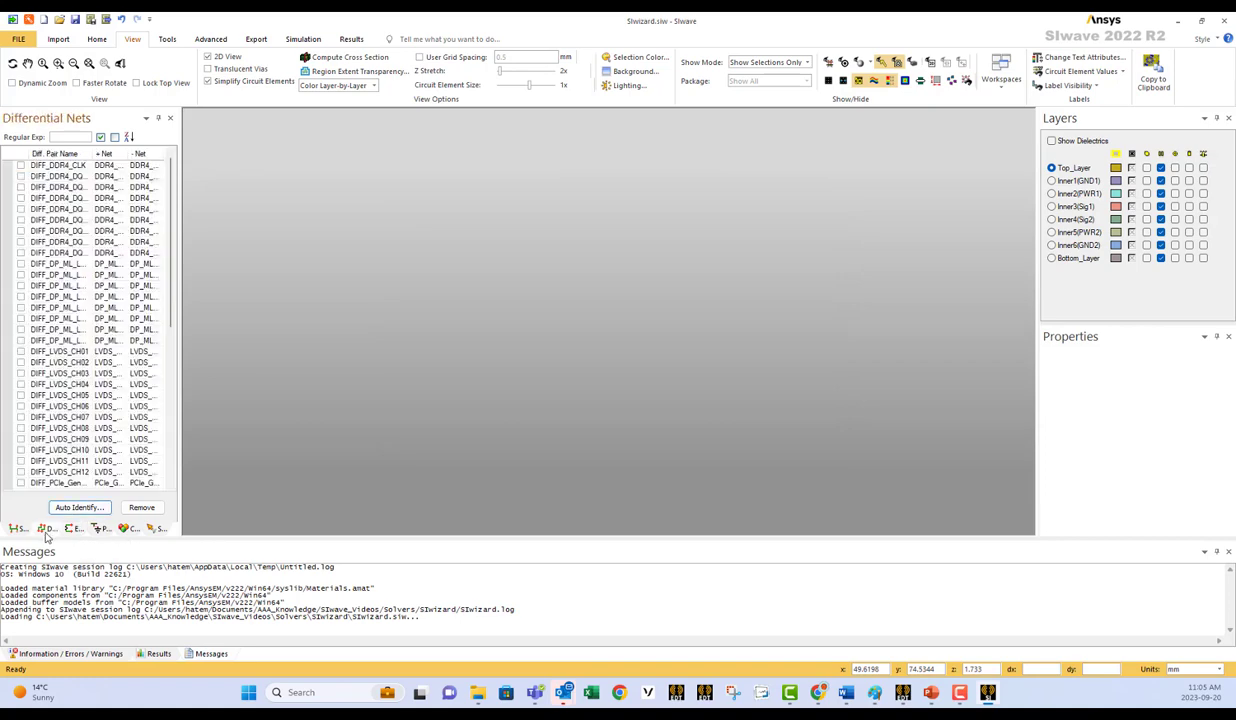
left_click(68, 529)
left_click(58, 168)
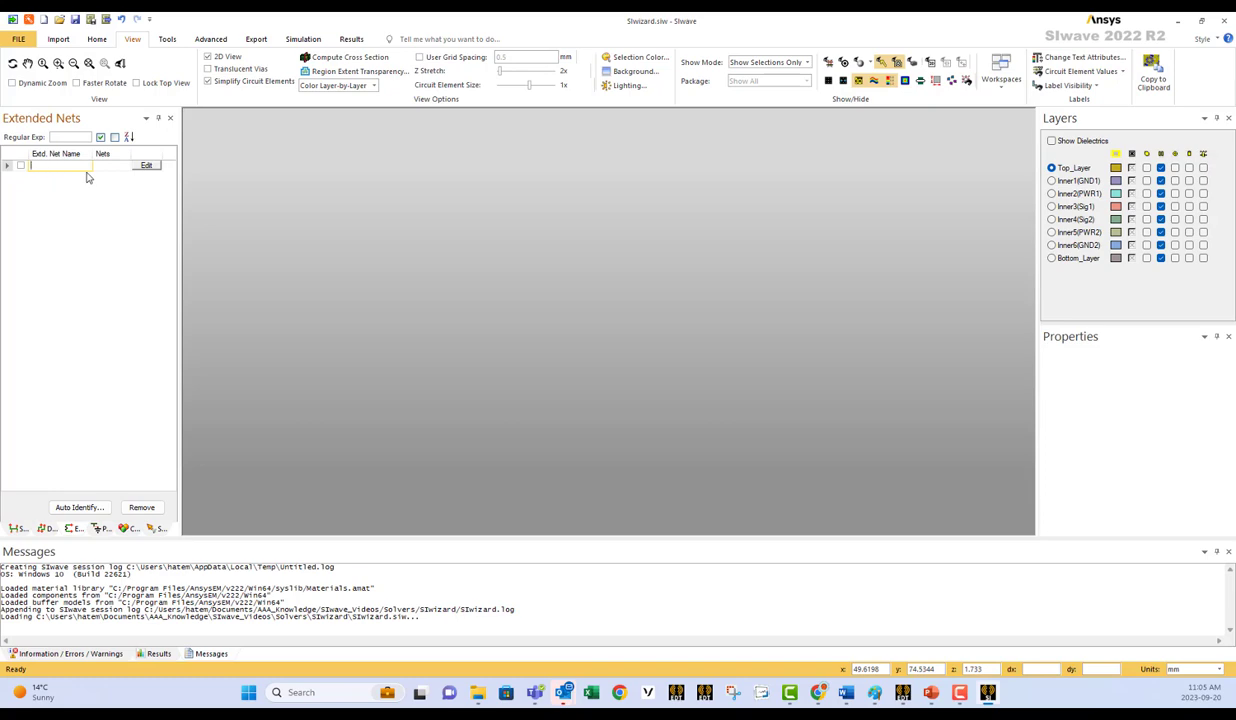
left_click(71, 306)
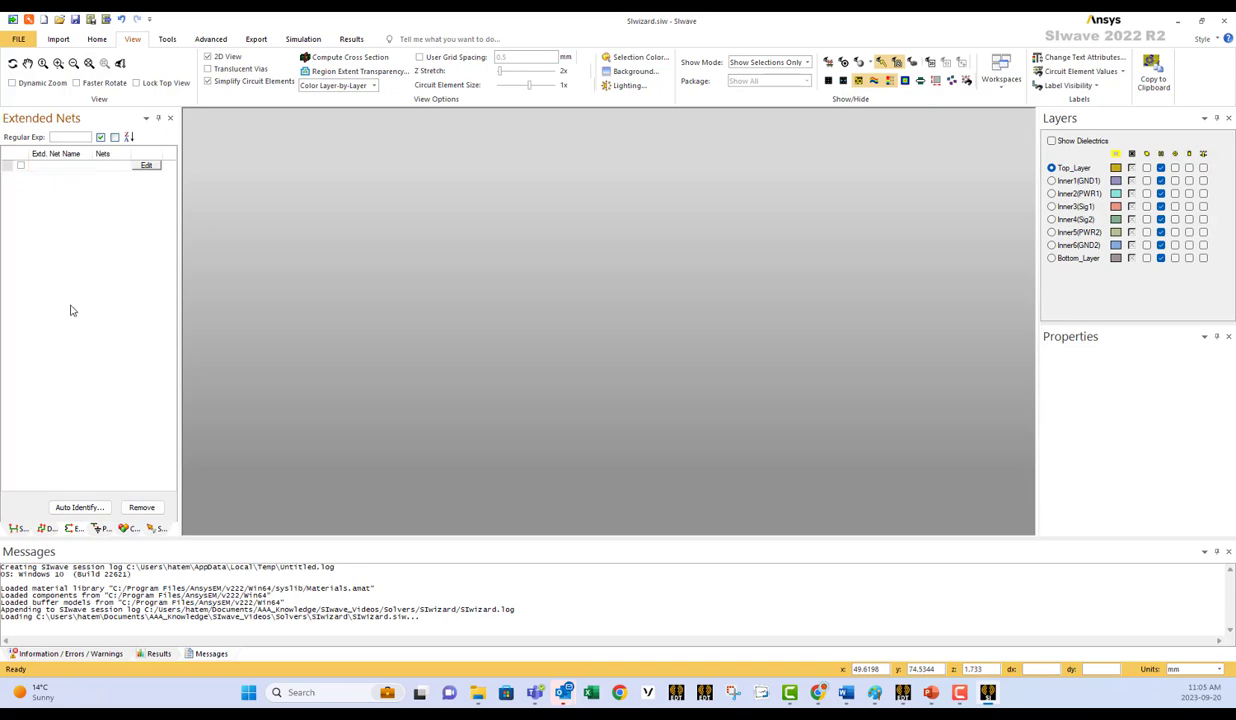
left_click(45, 529)
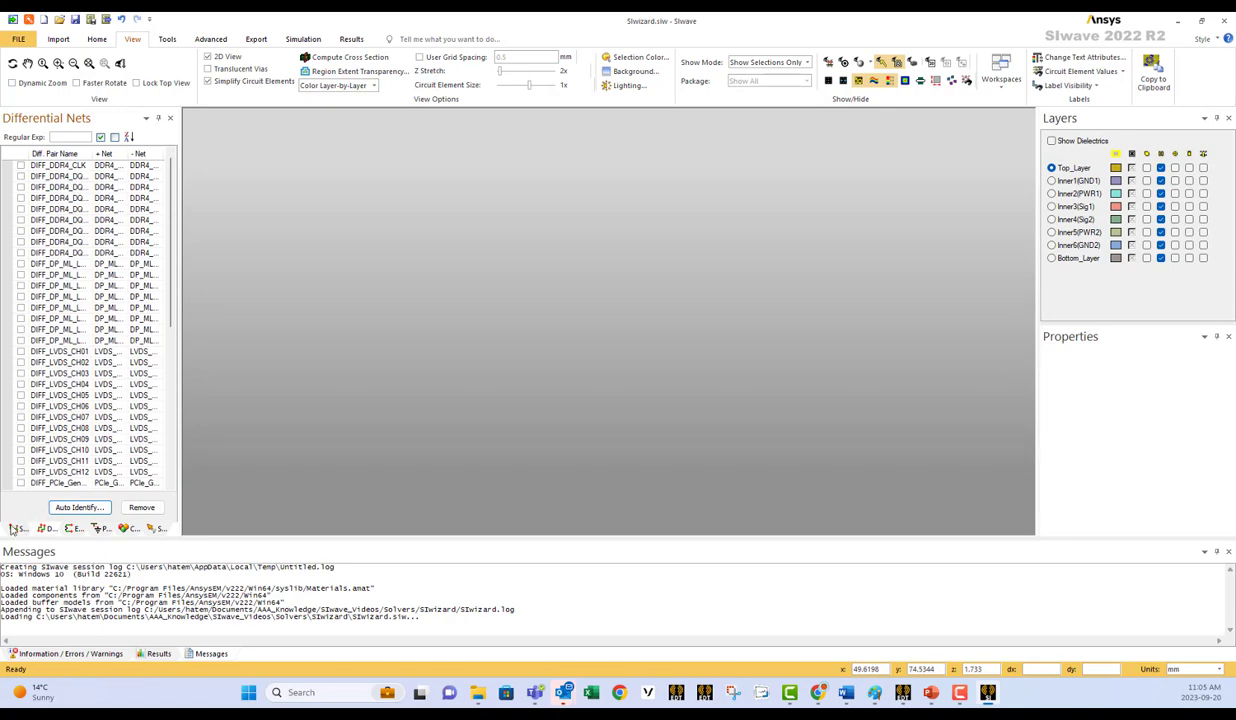
left_click(16, 526)
scroll(83, 400, "down", 10)
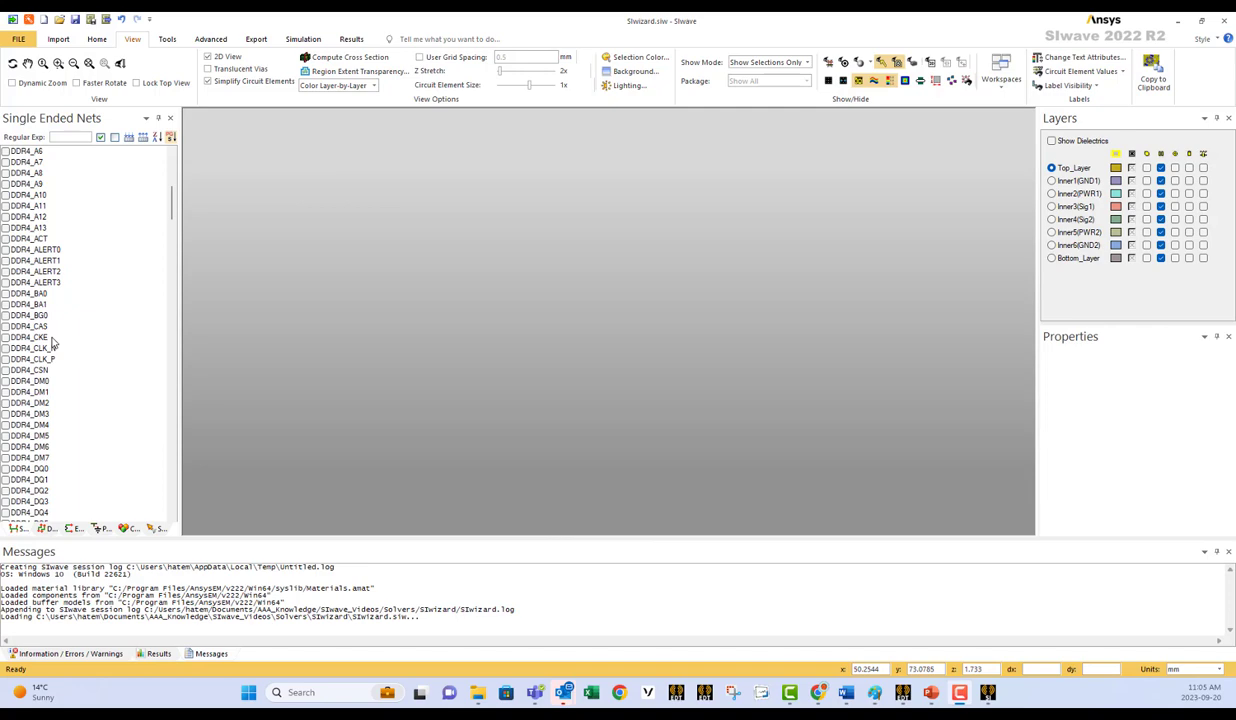
Start SIwizard and look through its single-ended, differential, extended and extended differential net categories
left_click(303, 41)
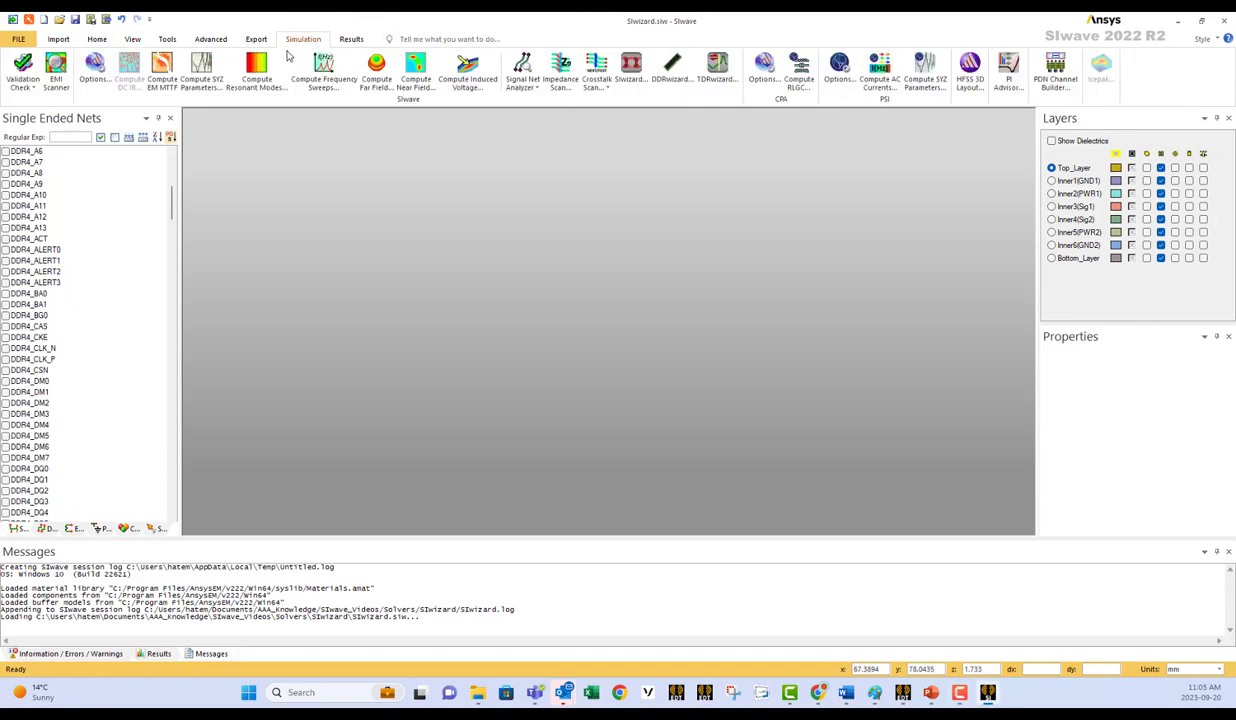
left_click(631, 70)
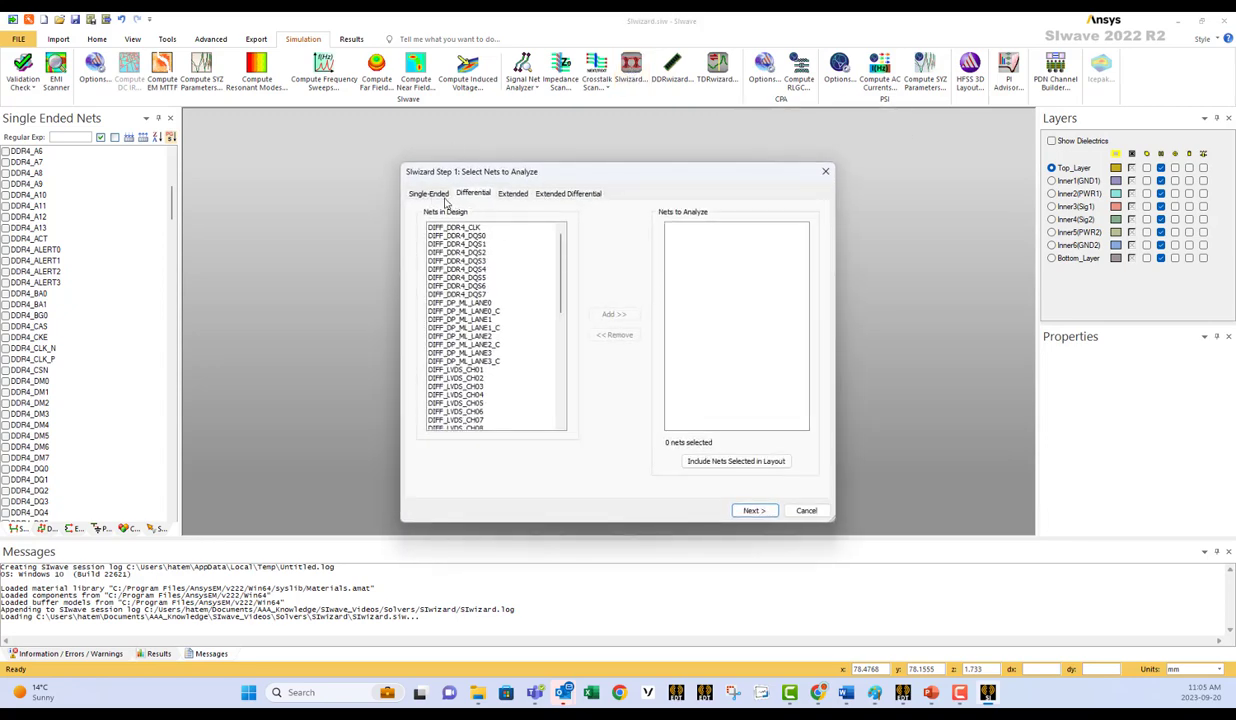
left_click(415, 191)
left_click(489, 199)
left_click(510, 194)
left_click(585, 193)
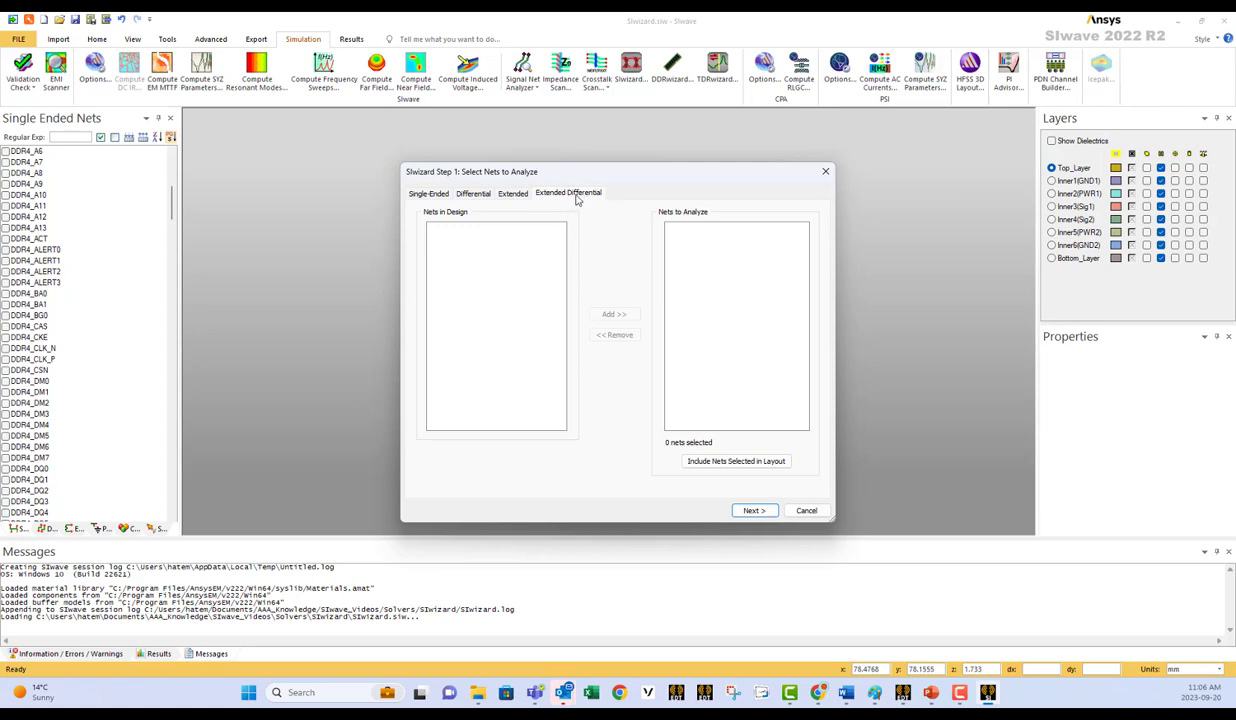
Add single-ended nets DDR4_DQ0 through DDR4_DQ7 to the nets to analyze, and remove DDR4_A0 from them
left_click(429, 193)
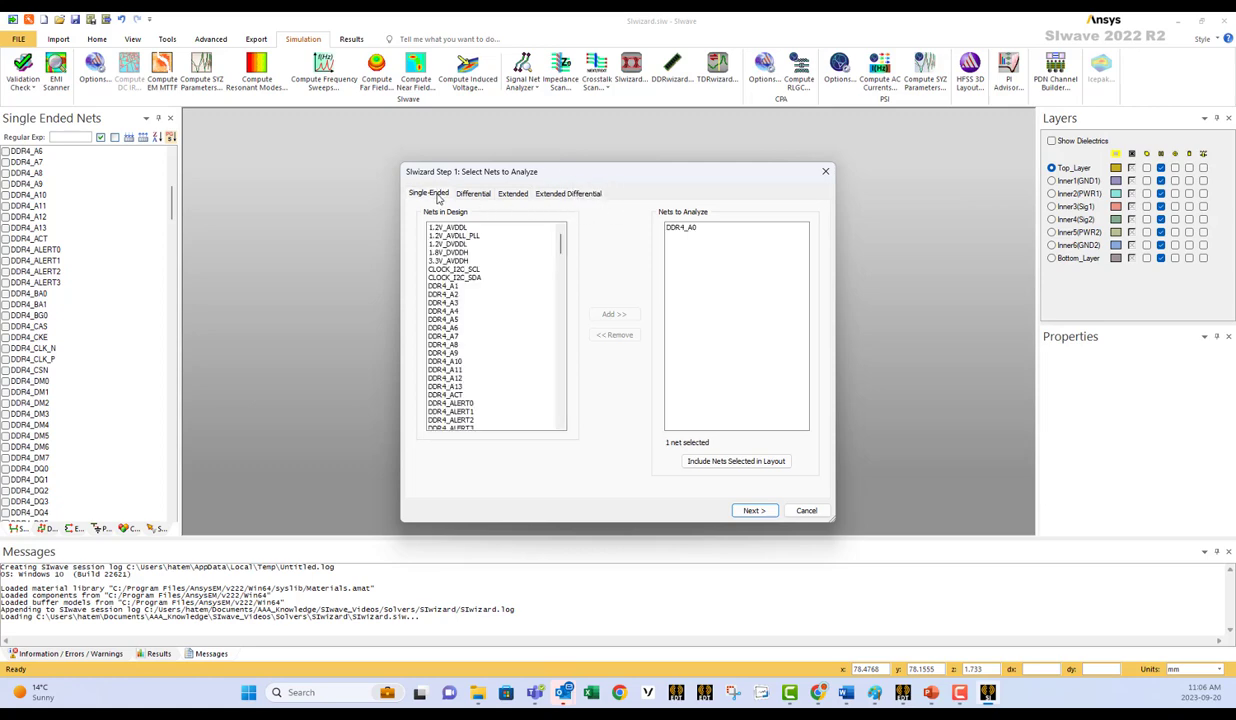
scroll(498, 340, "down", 3)
scroll(498, 345, "down", 15)
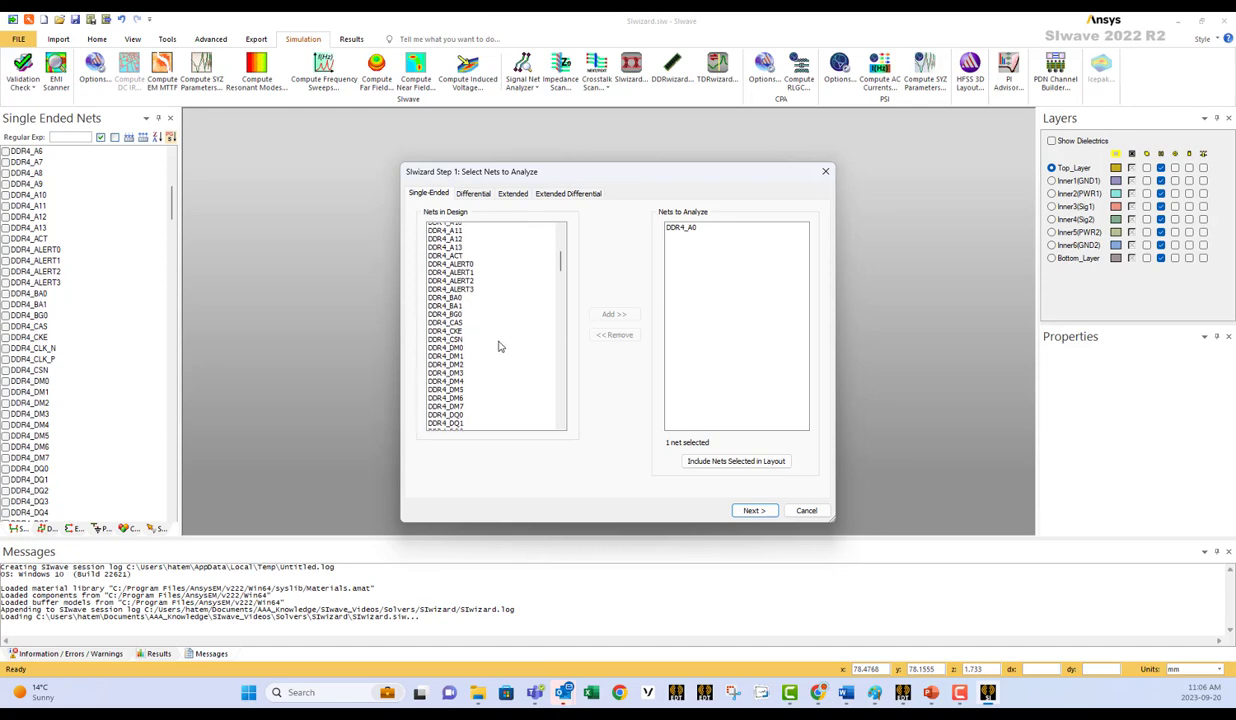
scroll(490, 345, "up", 10)
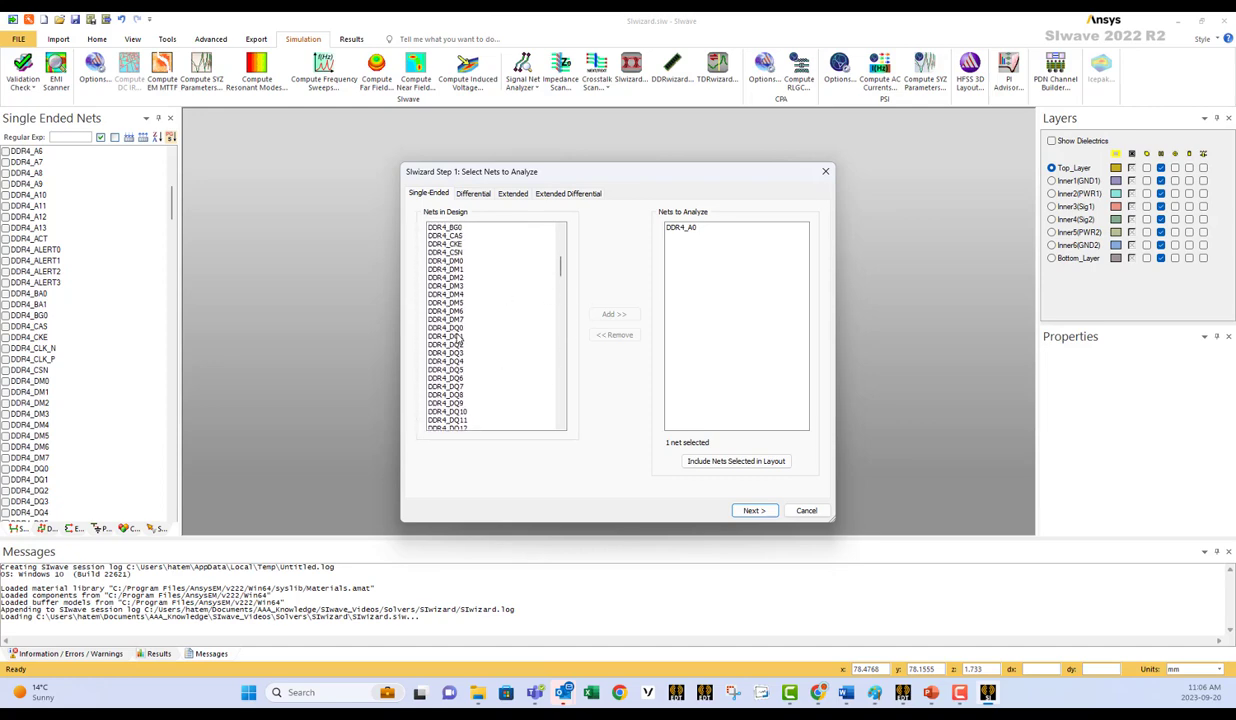
left_click(446, 328)
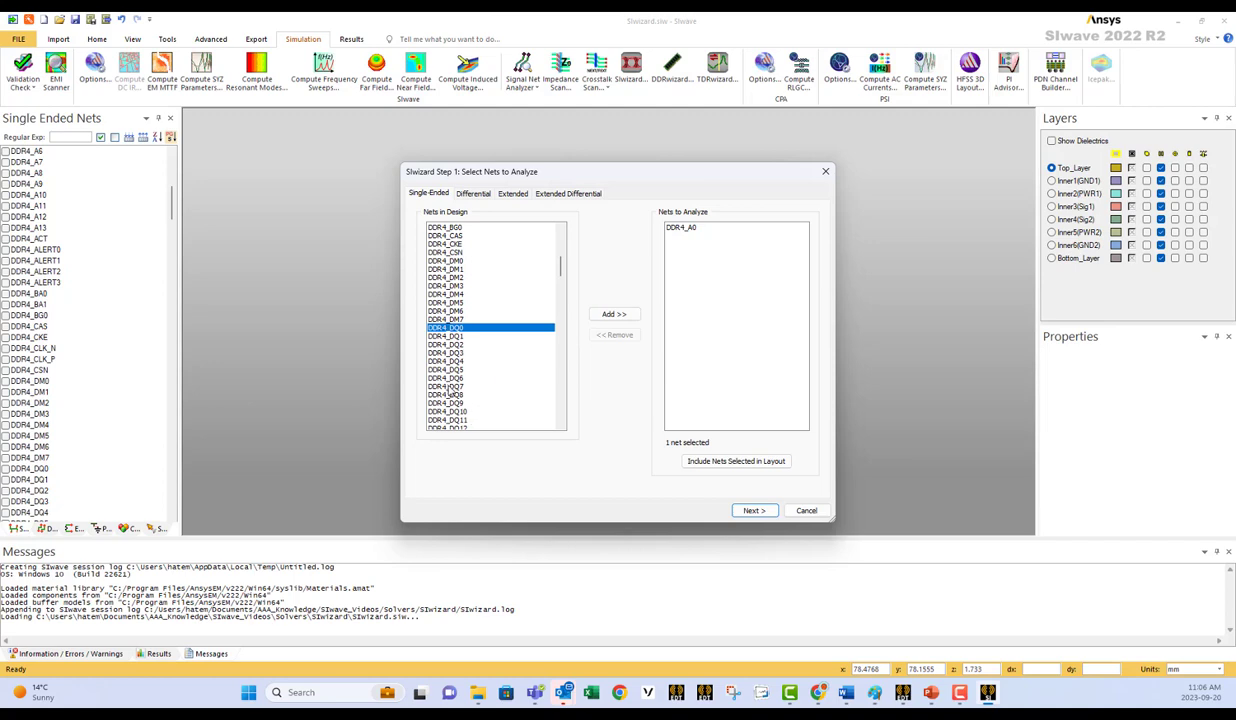
left_click(437, 385, "shift")
left_click(614, 314)
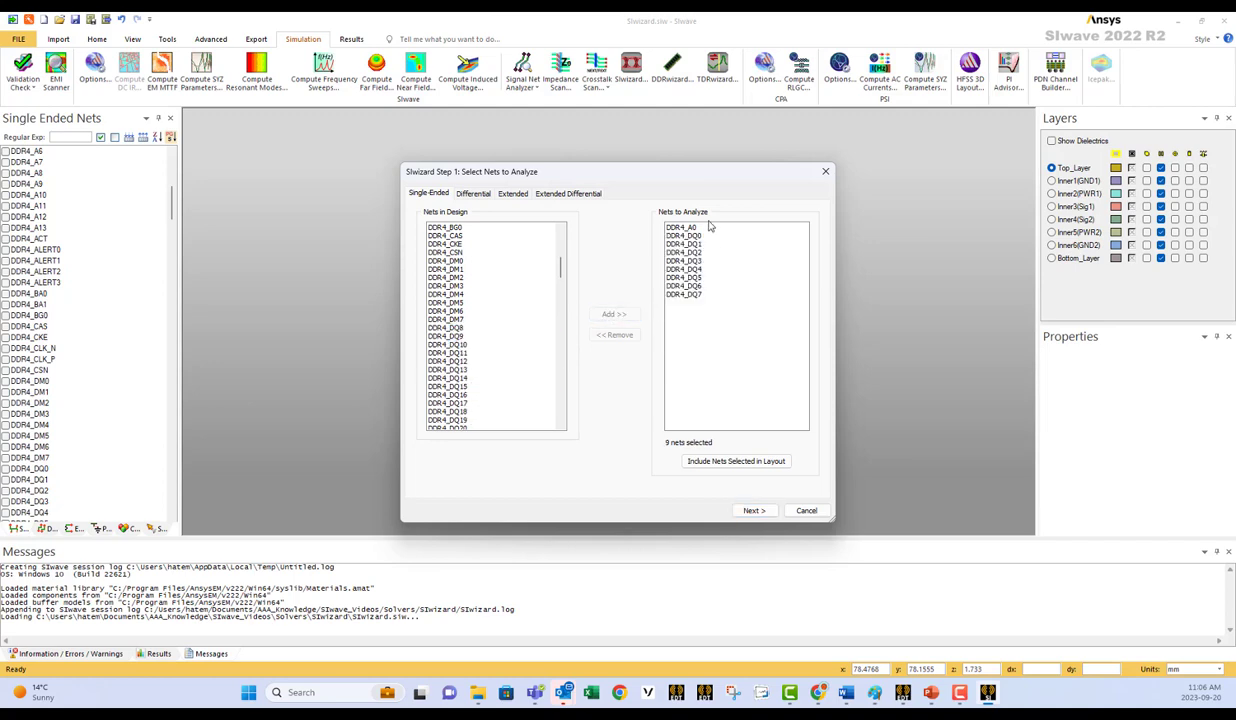
left_click(709, 227)
left_click(614, 335)
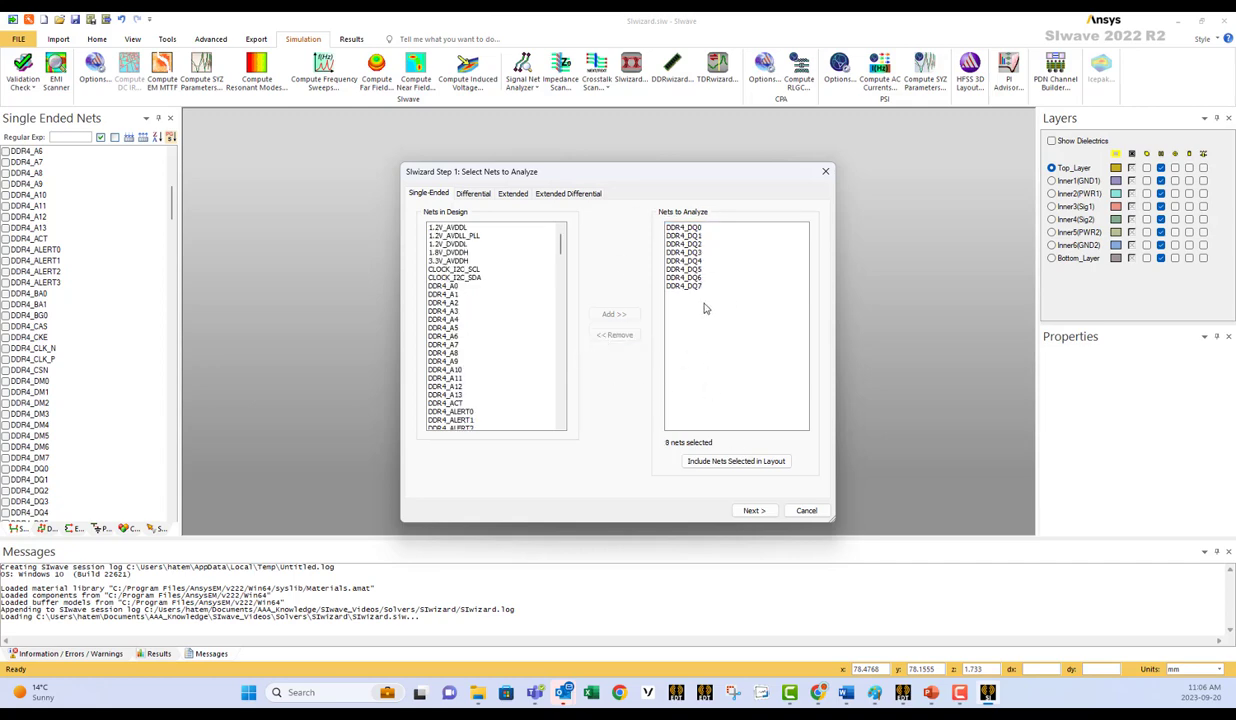
Check the differential and extended categories, return to the single-ended nets, and proceed to assigning driver and receiver models
left_click(468, 194)
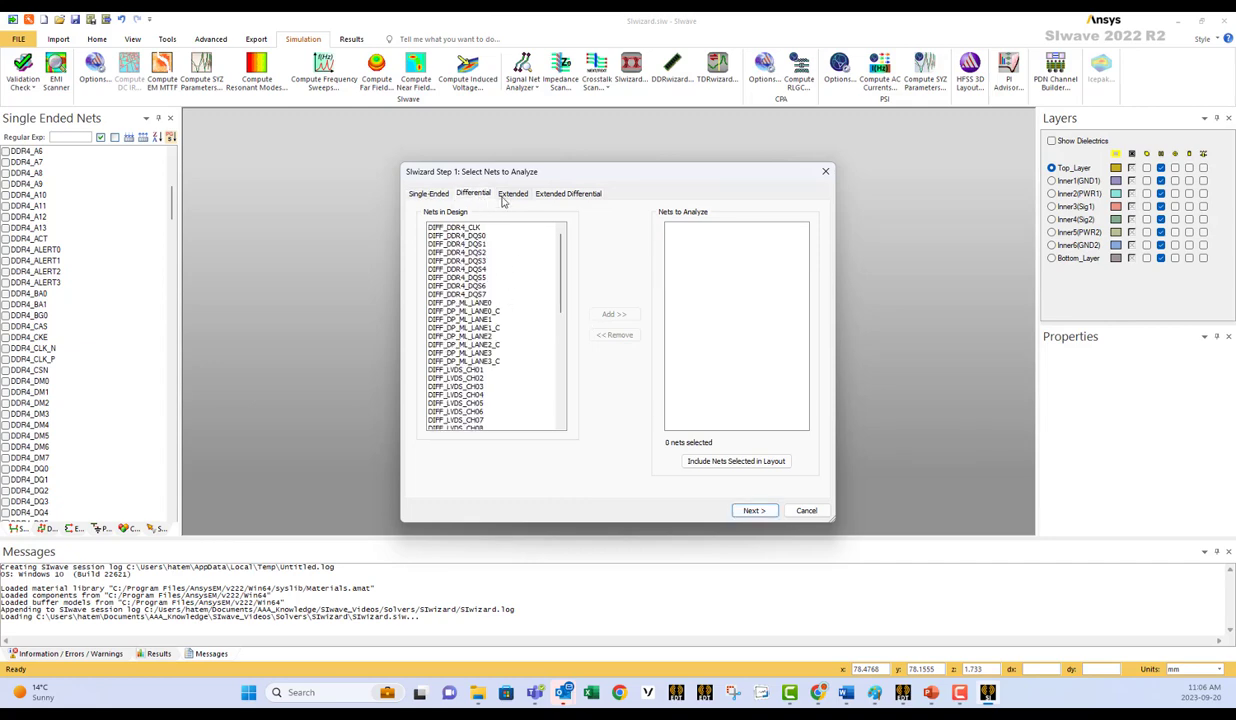
left_click(511, 194)
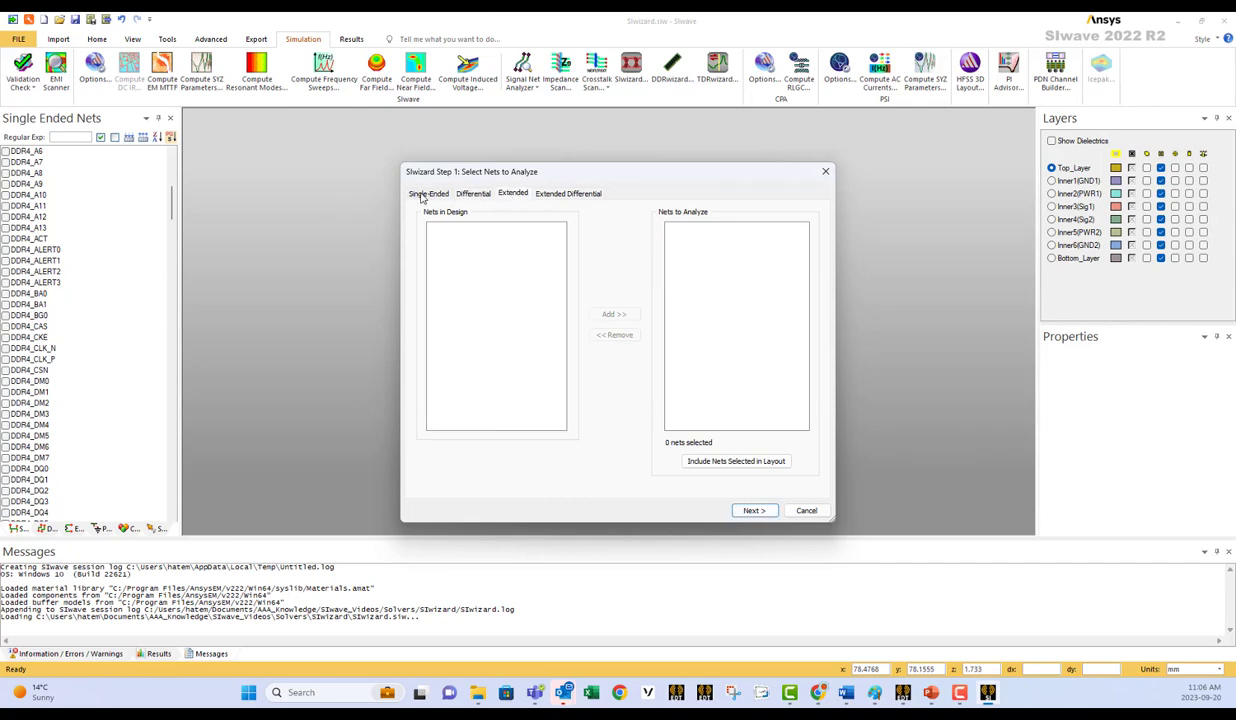
left_click(422, 195)
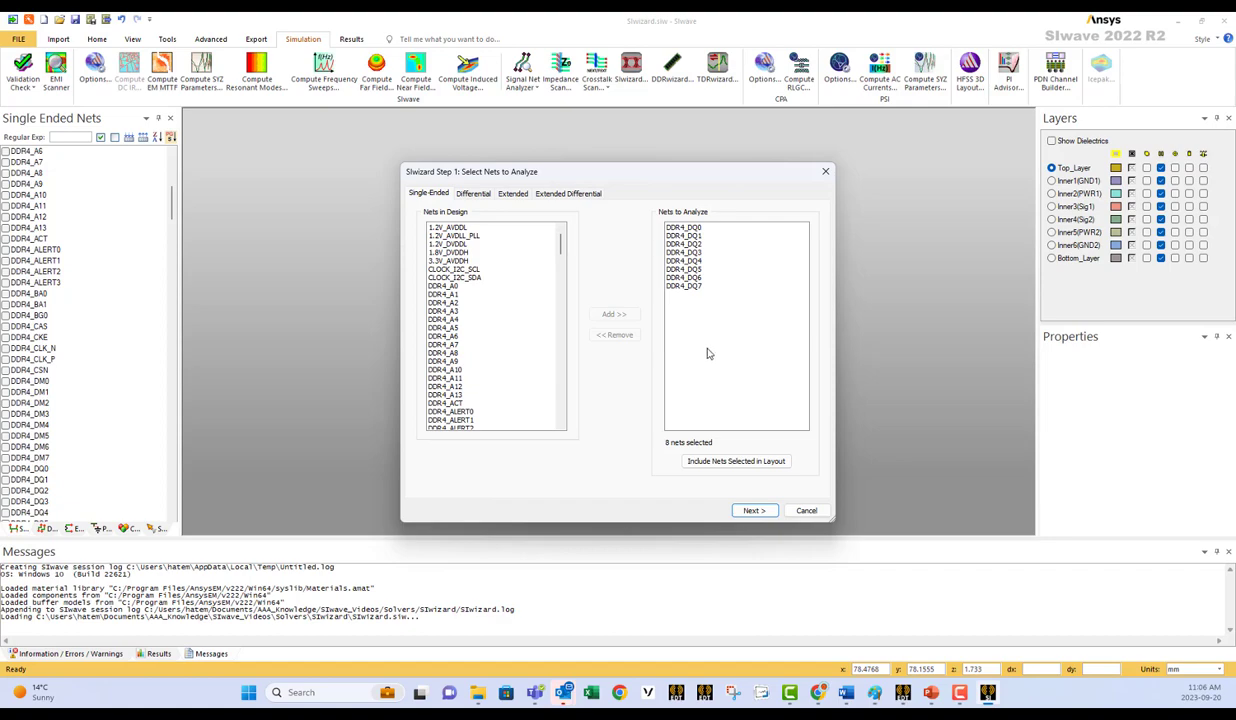
left_click(754, 511)
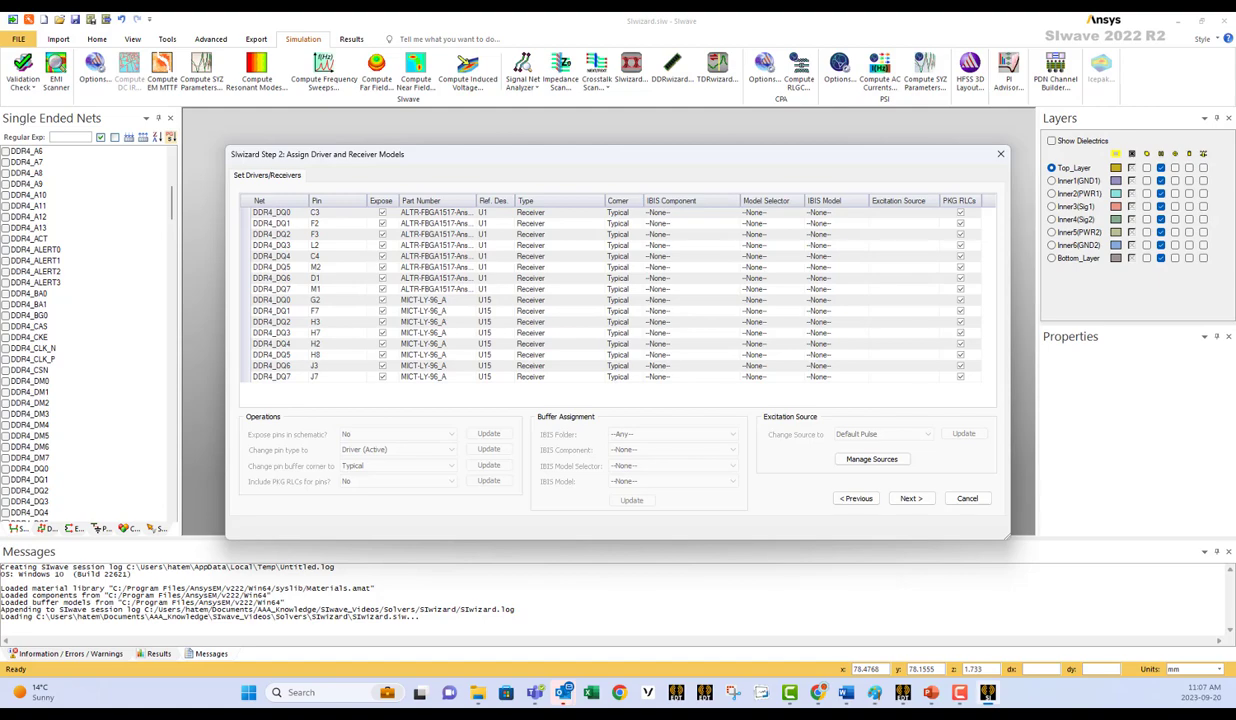
Switch to PowerPoint to examine the "Circuit in AEDT" slide with its driver and receiver blocks, and return to SIwave
key("alt+Tab")
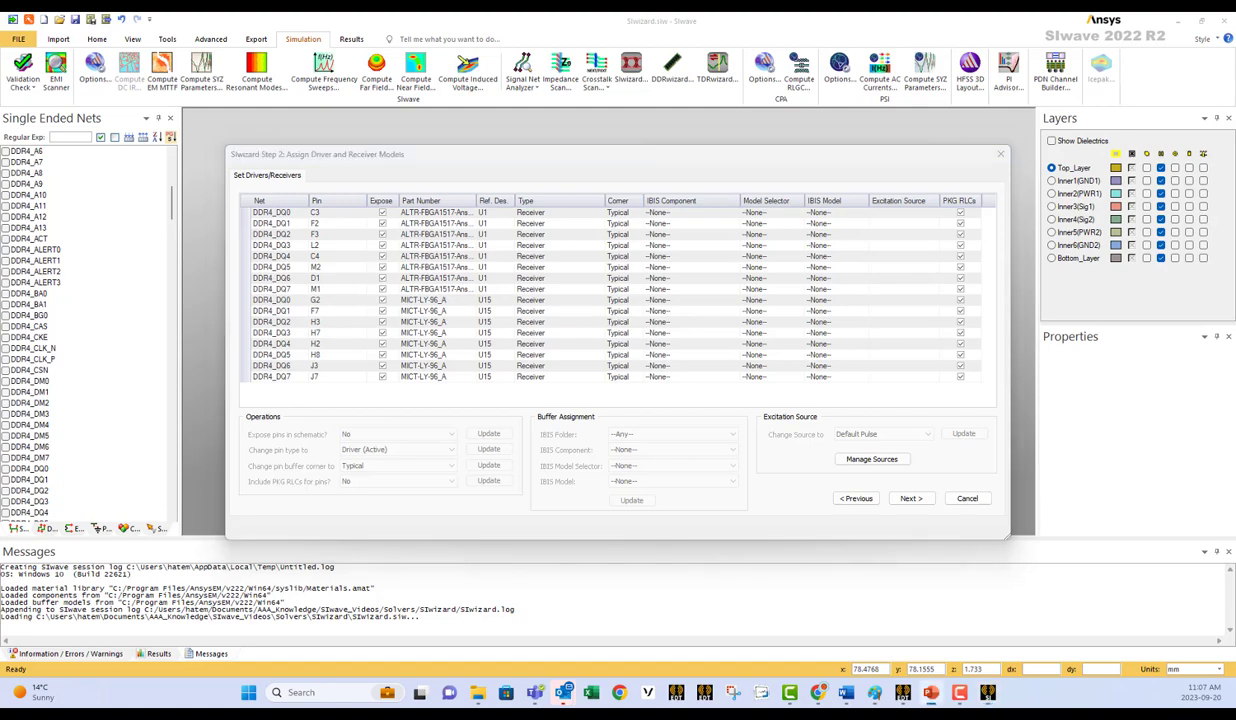
key("alt+Tab")
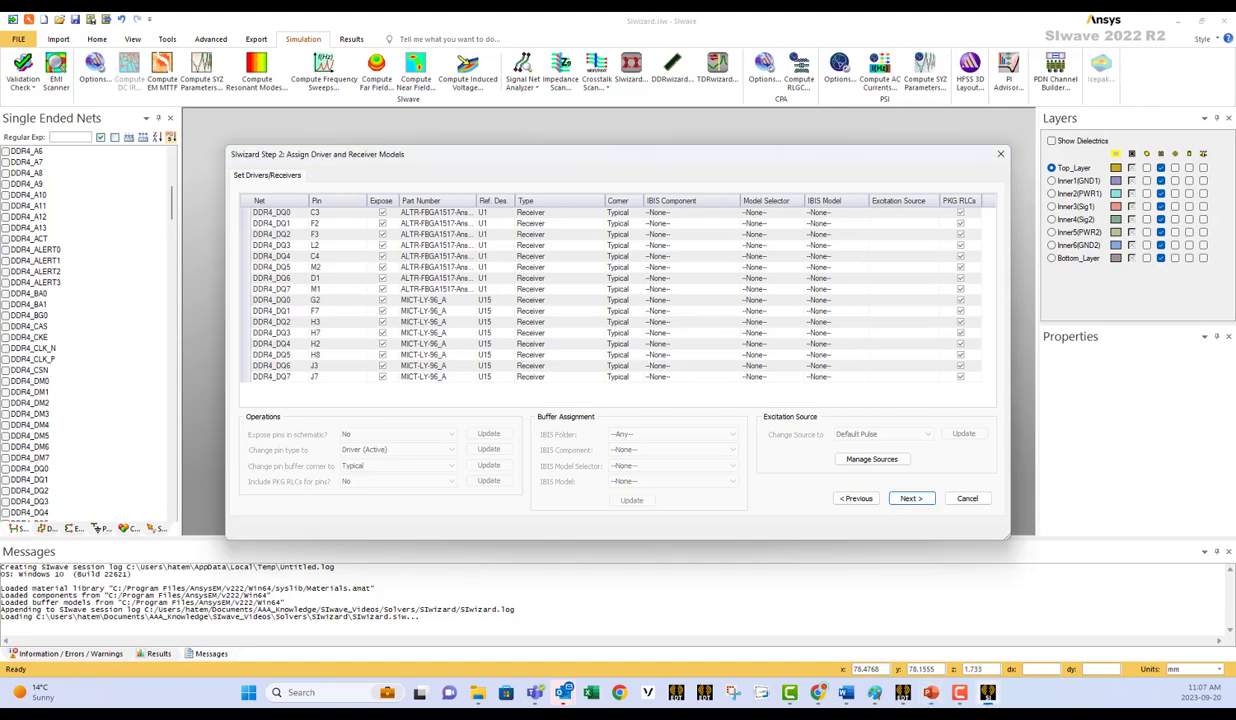
key("alt+Tab")
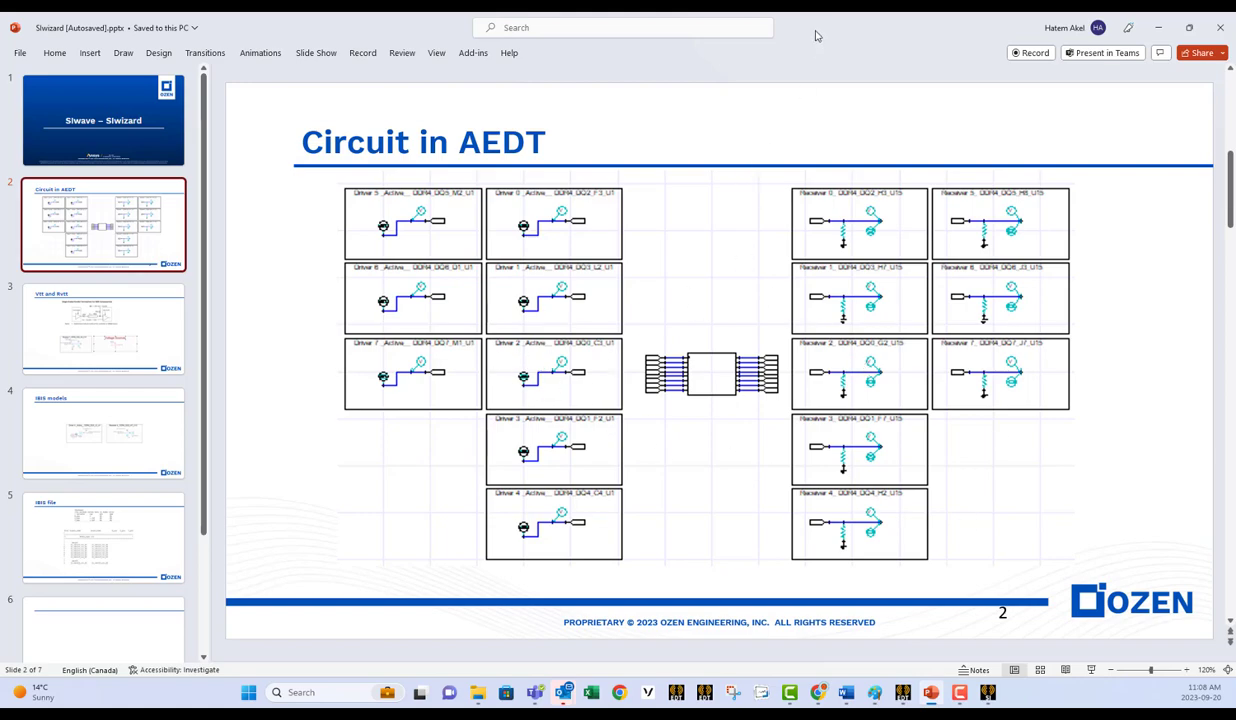
left_click(1189, 28)
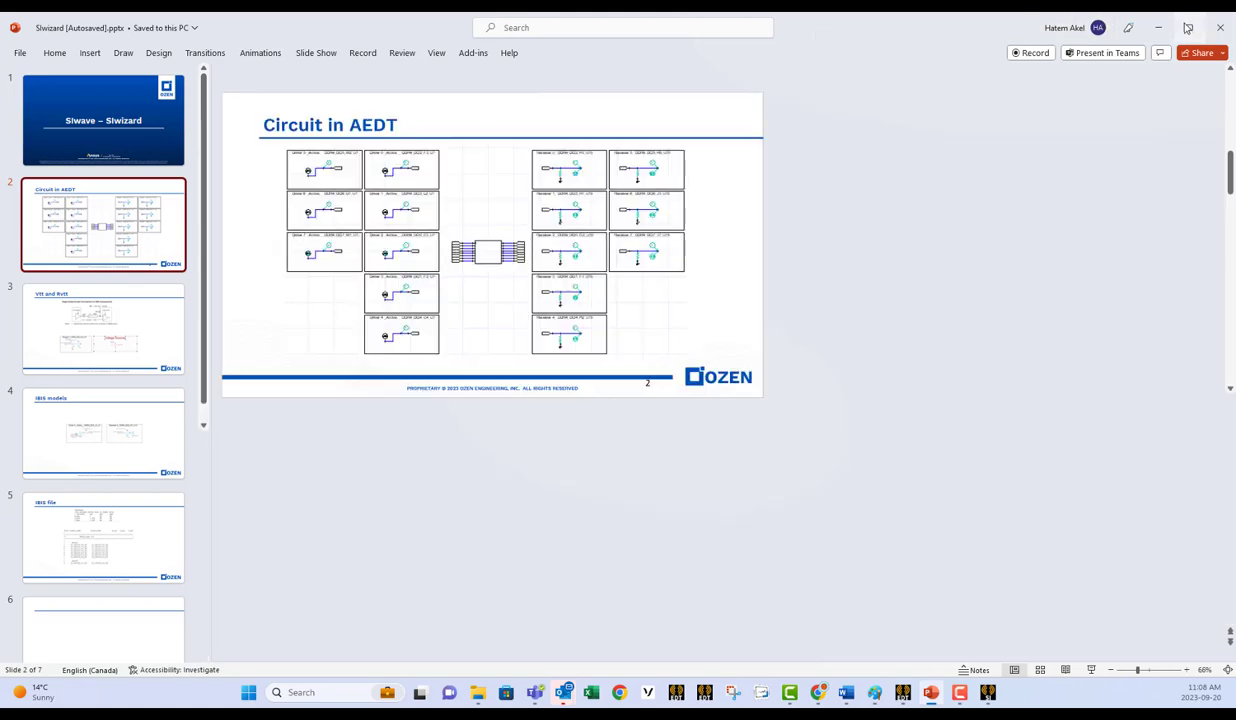
left_click_drag(609, 138, 1235, 220)
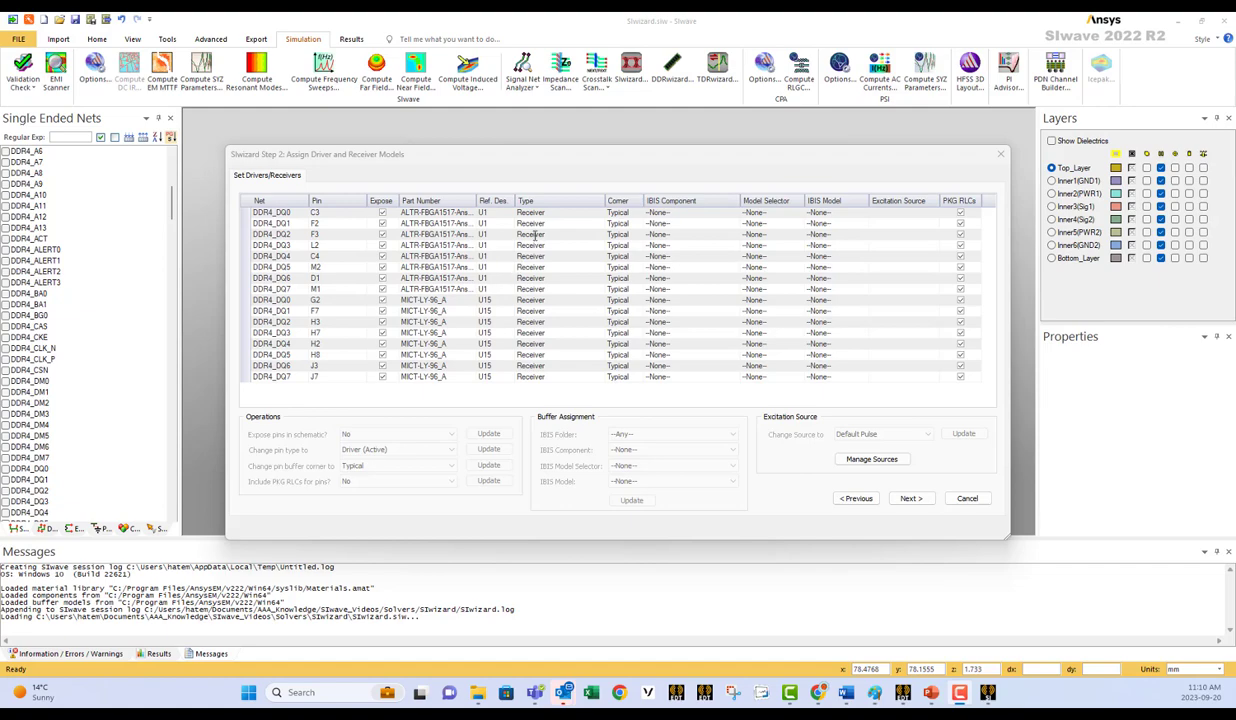
Set the pin type of the U1 pins on nets DDR4_DQ0 through DDR4_DQ7 to Driver (Active)
left_click(240, 212)
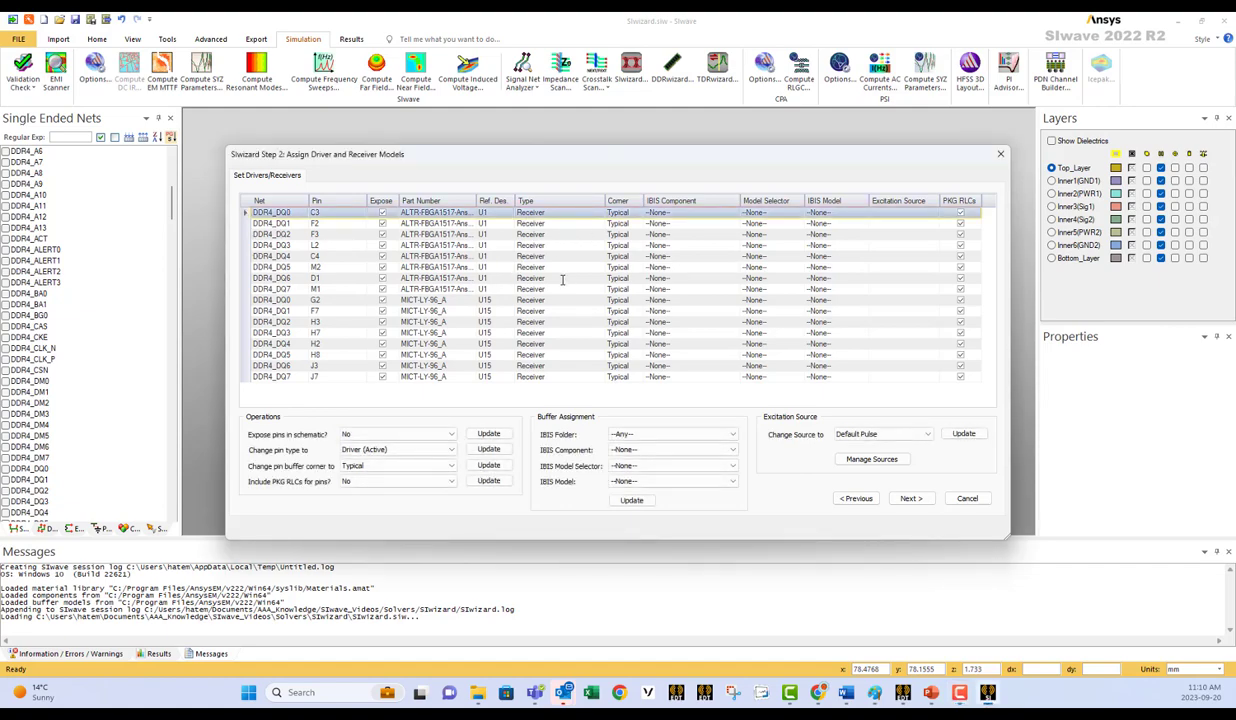
left_click(242, 290, "shift")
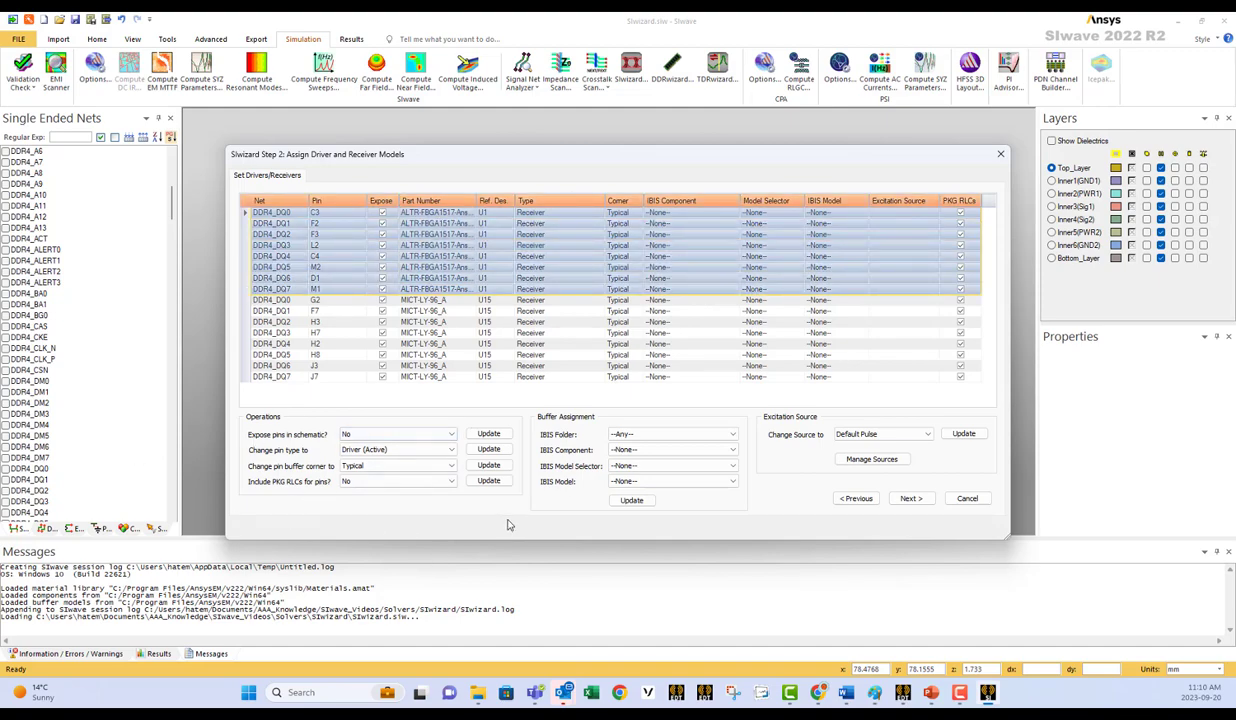
left_click(490, 450)
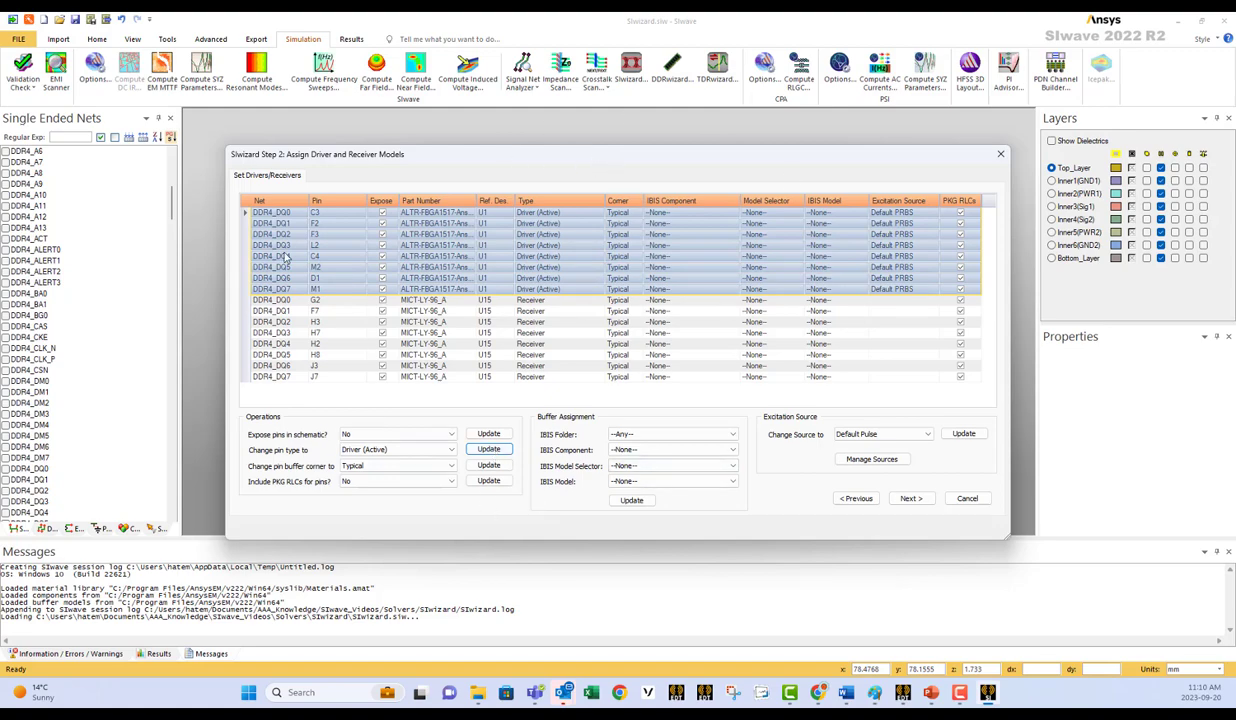
Assign the Receiver pin type to the U15 pins on nets DDR4_DQ0 through DDR4_DQ7
left_click(240, 300)
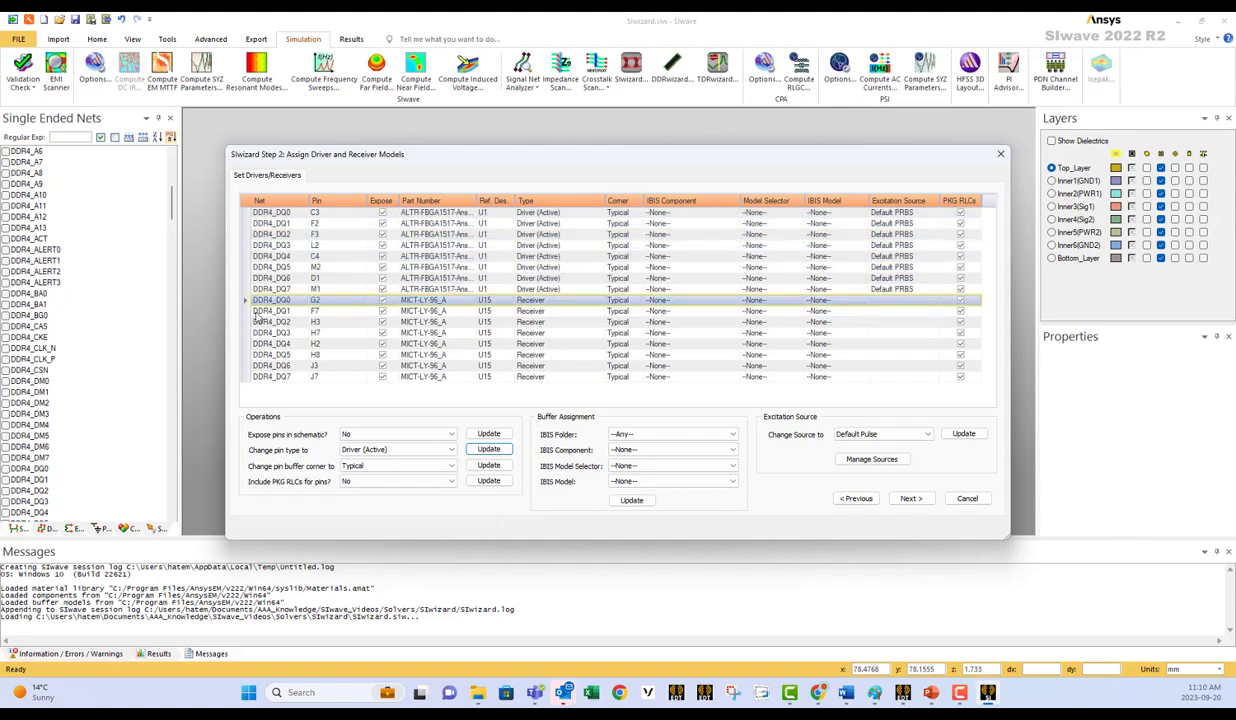
left_click(243, 377, "shift")
left_click(412, 449)
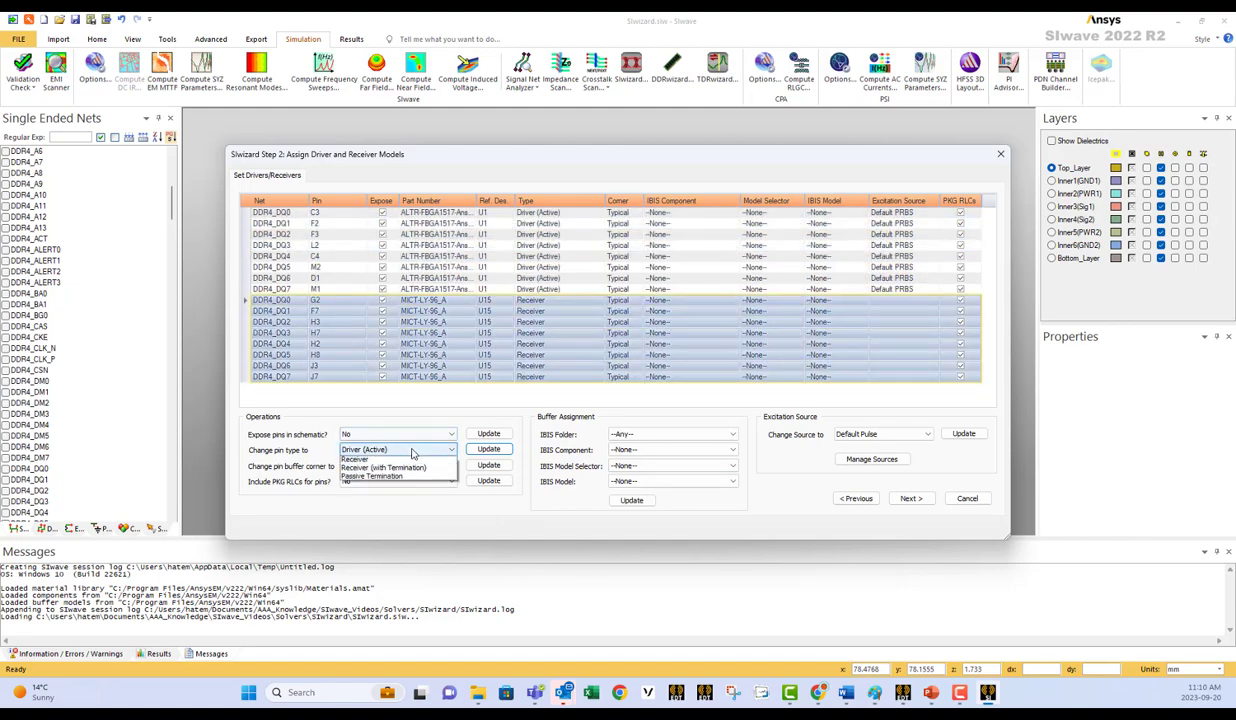
left_click(390, 478)
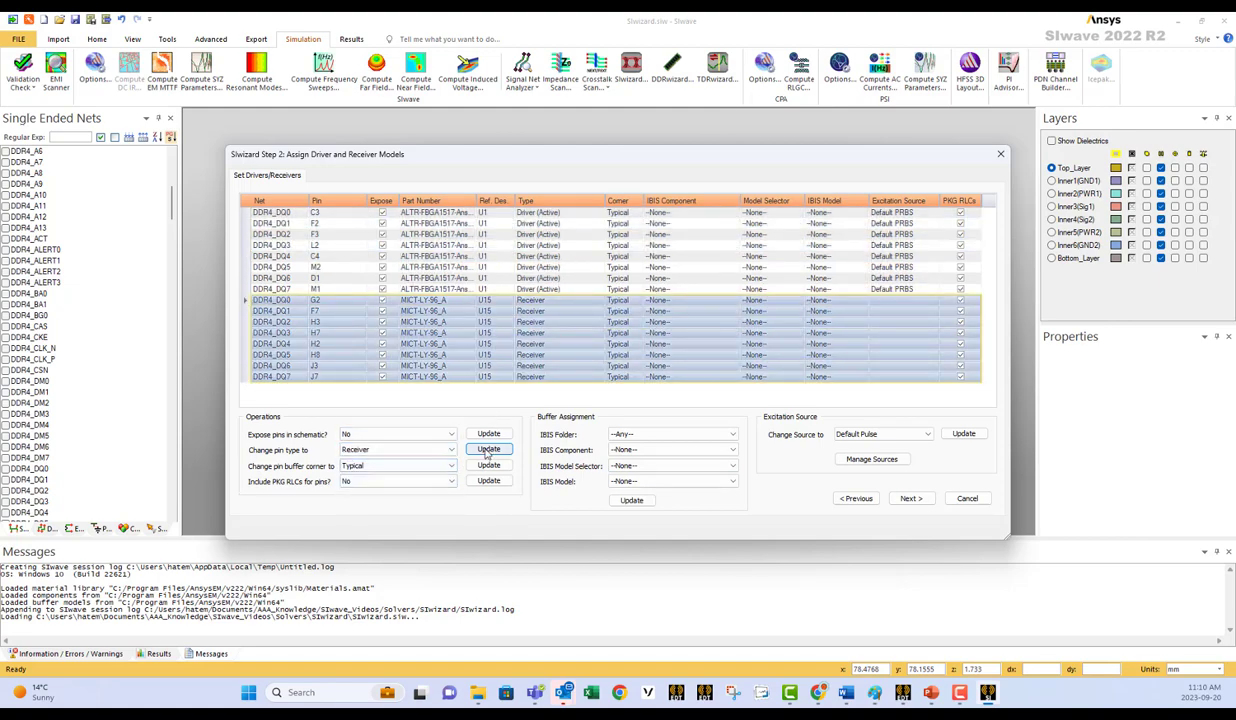
left_click(488, 449)
left_click(551, 322)
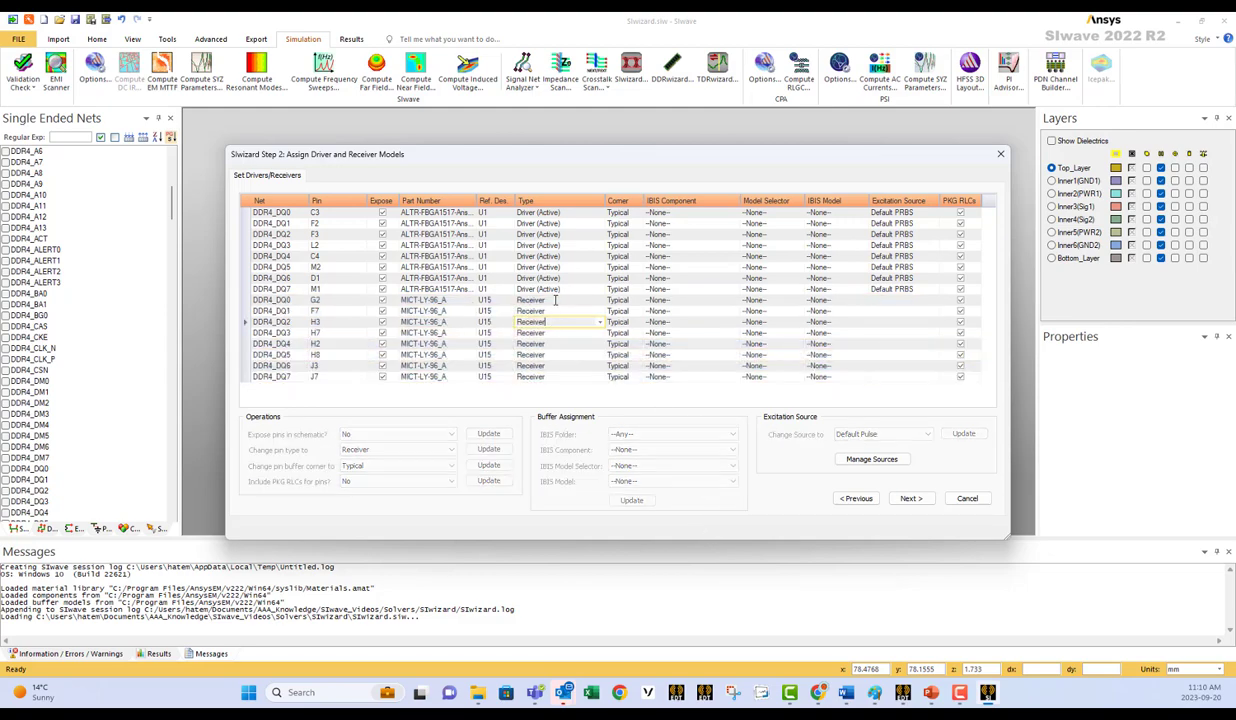
left_click(555, 300)
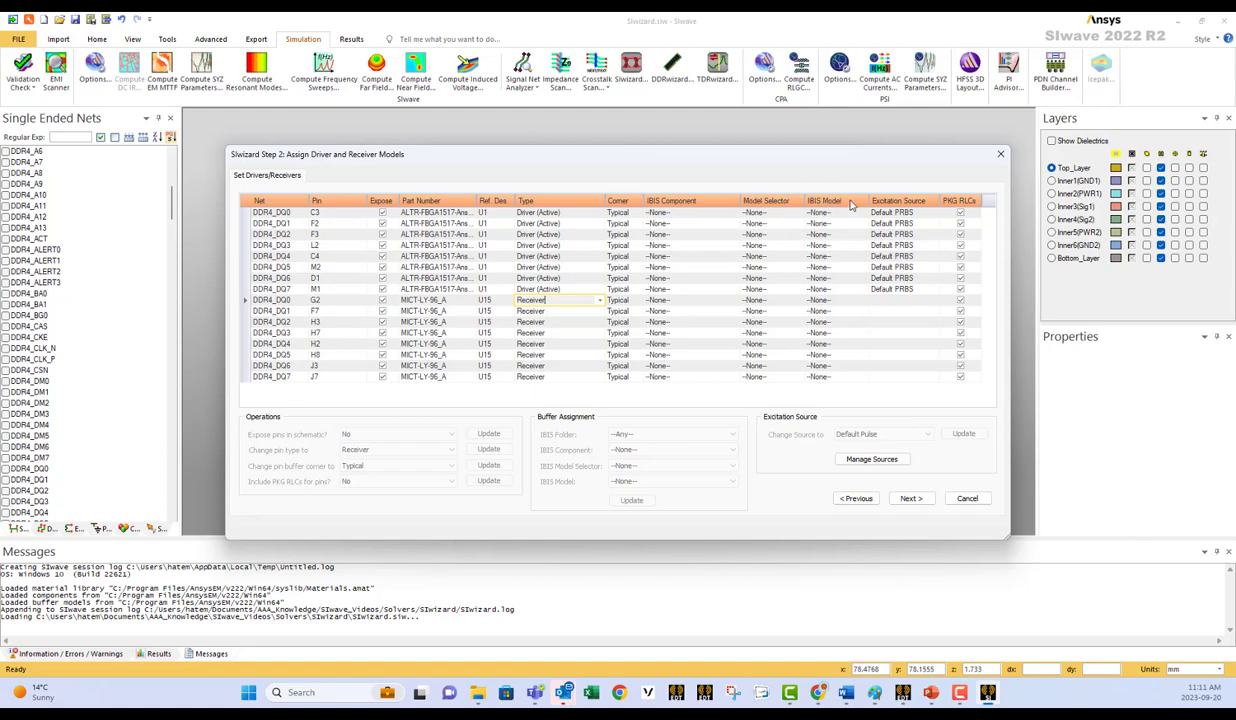
Look through the available corner and excitation source choices for the U1 driver on net DDR4_DQ0
left_click(630, 213)
left_click(635, 214)
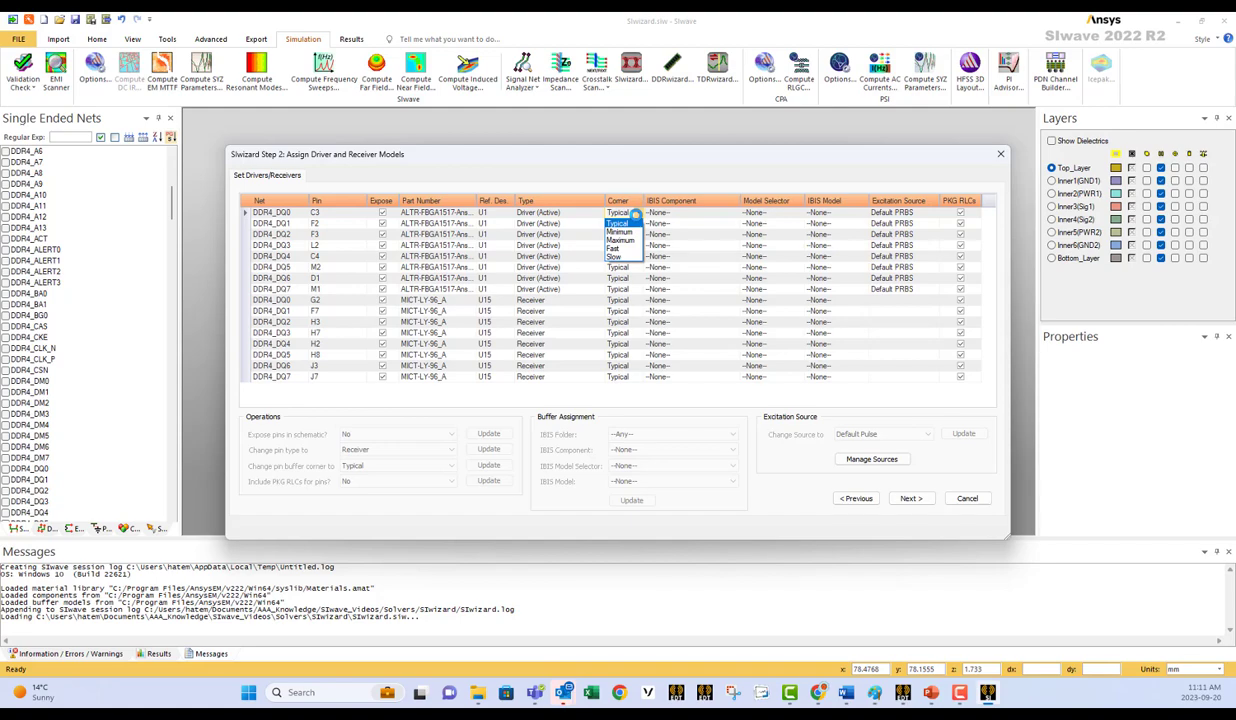
left_click(620, 168)
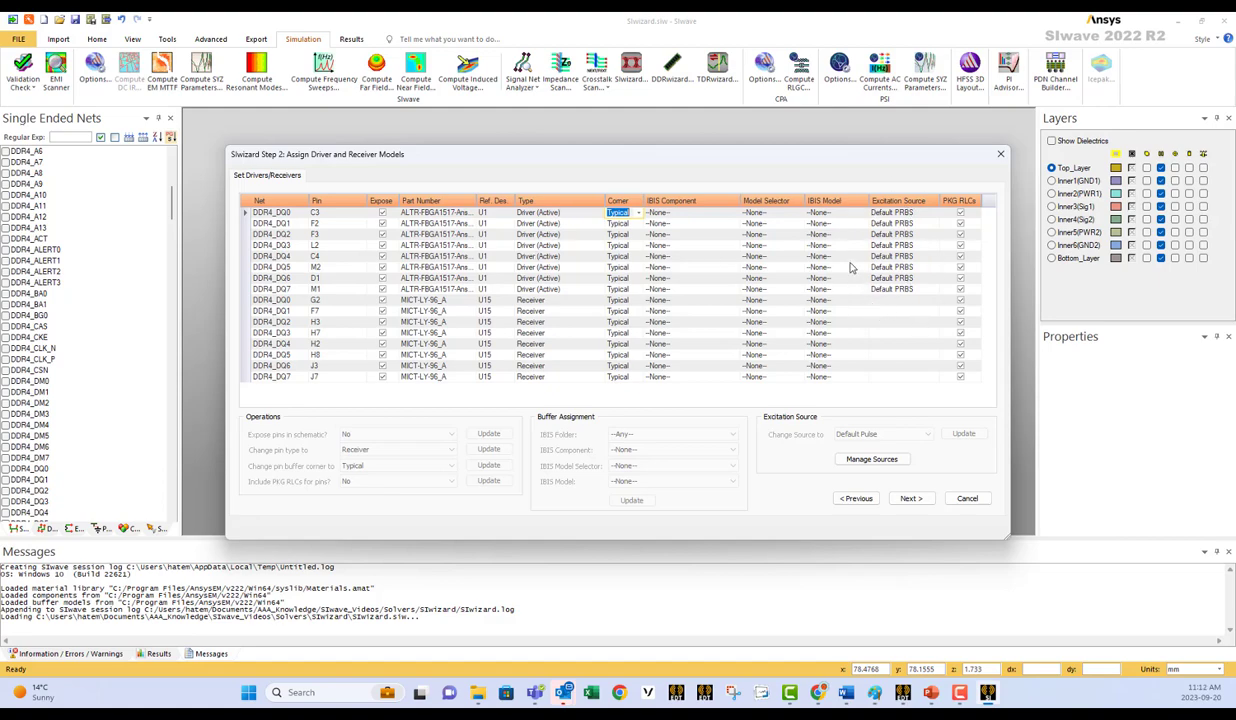
left_click(927, 213)
left_click(934, 213)
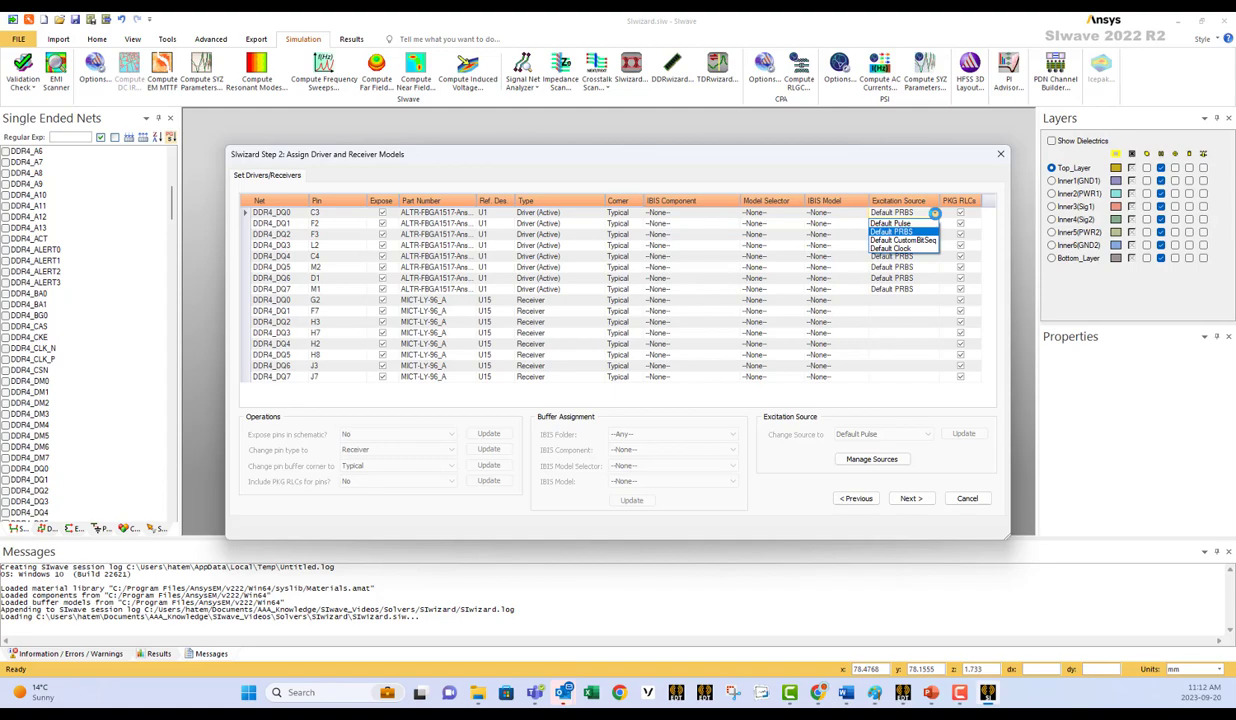
left_click(883, 168)
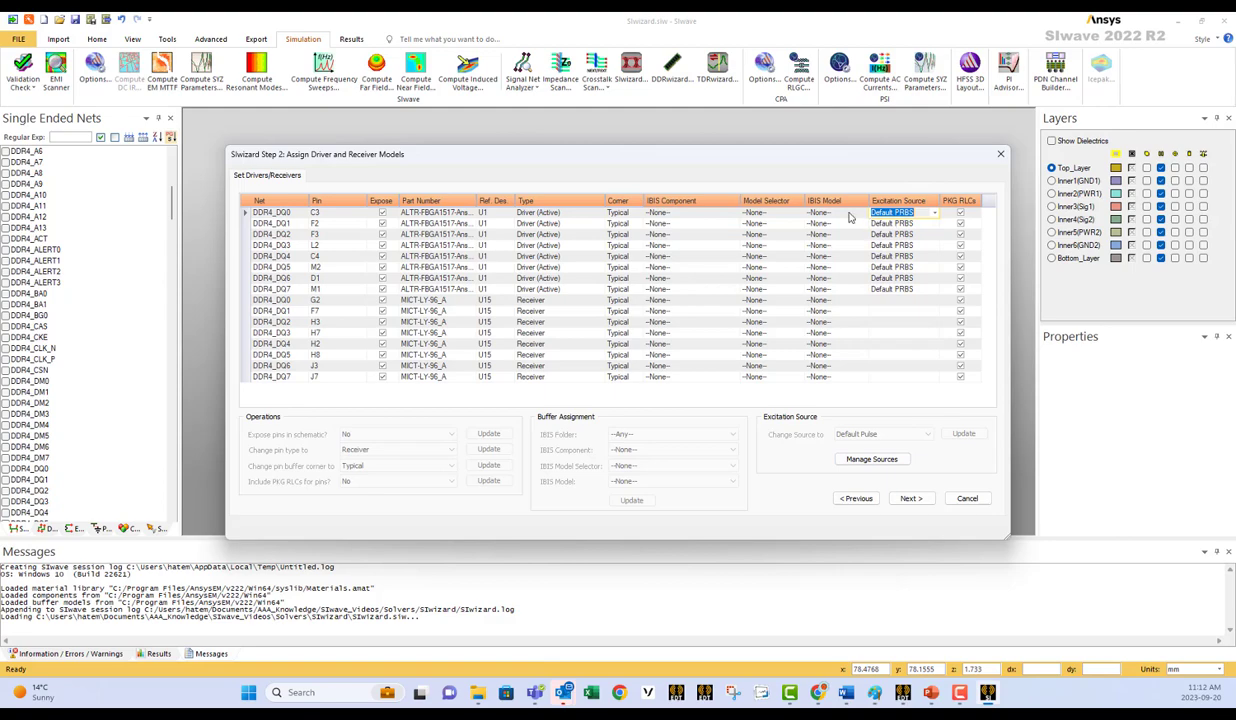
Add a new excitation source of type PRBS to the managed sources and accept the source list
left_click(872, 459)
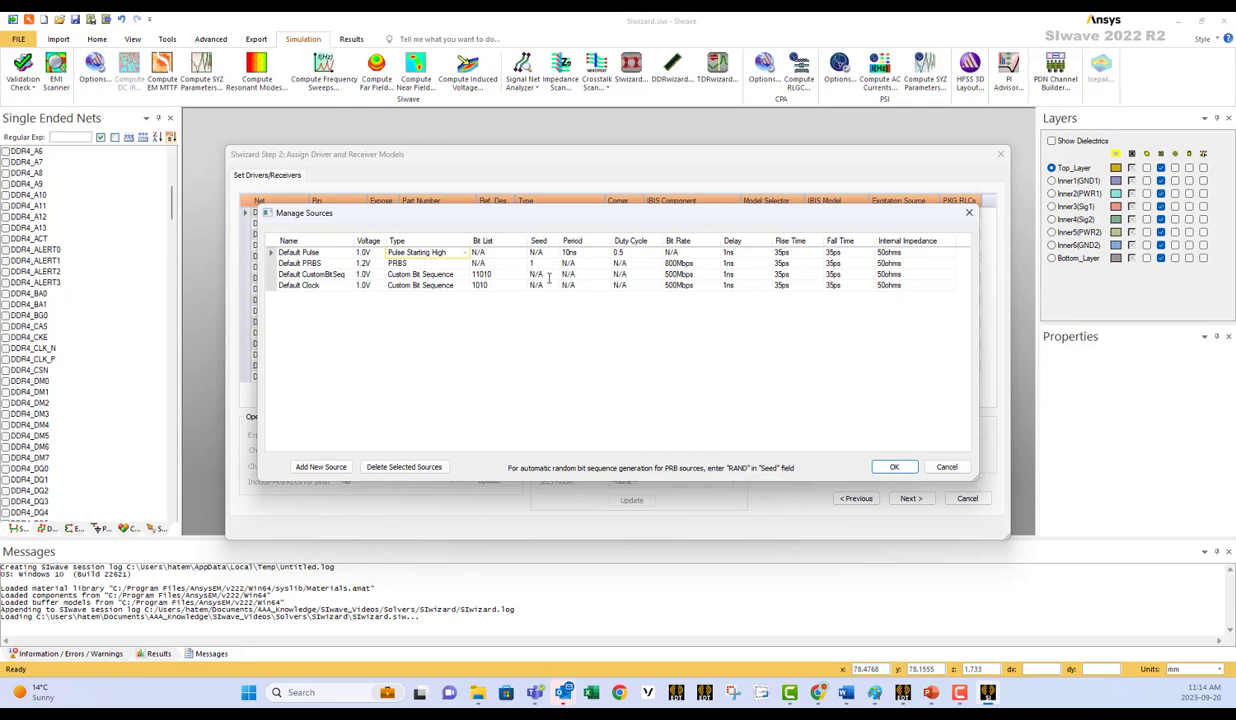
left_click(544, 263)
left_click(318, 468)
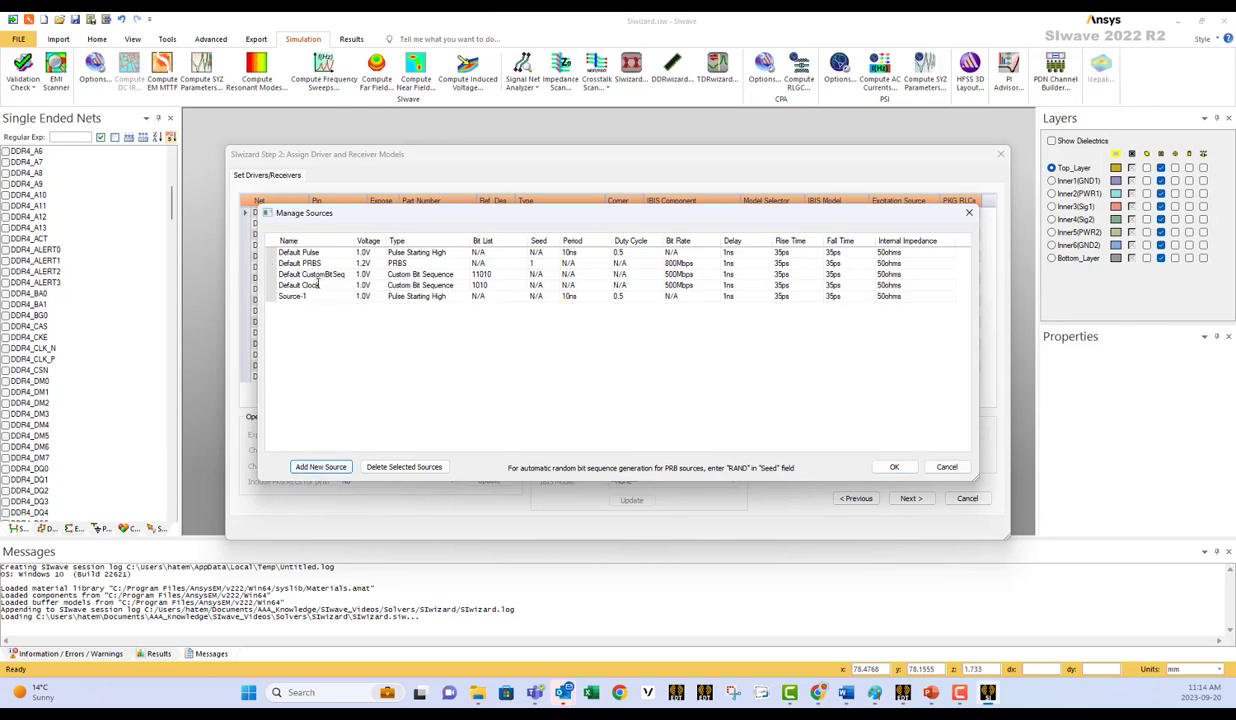
left_click(430, 297)
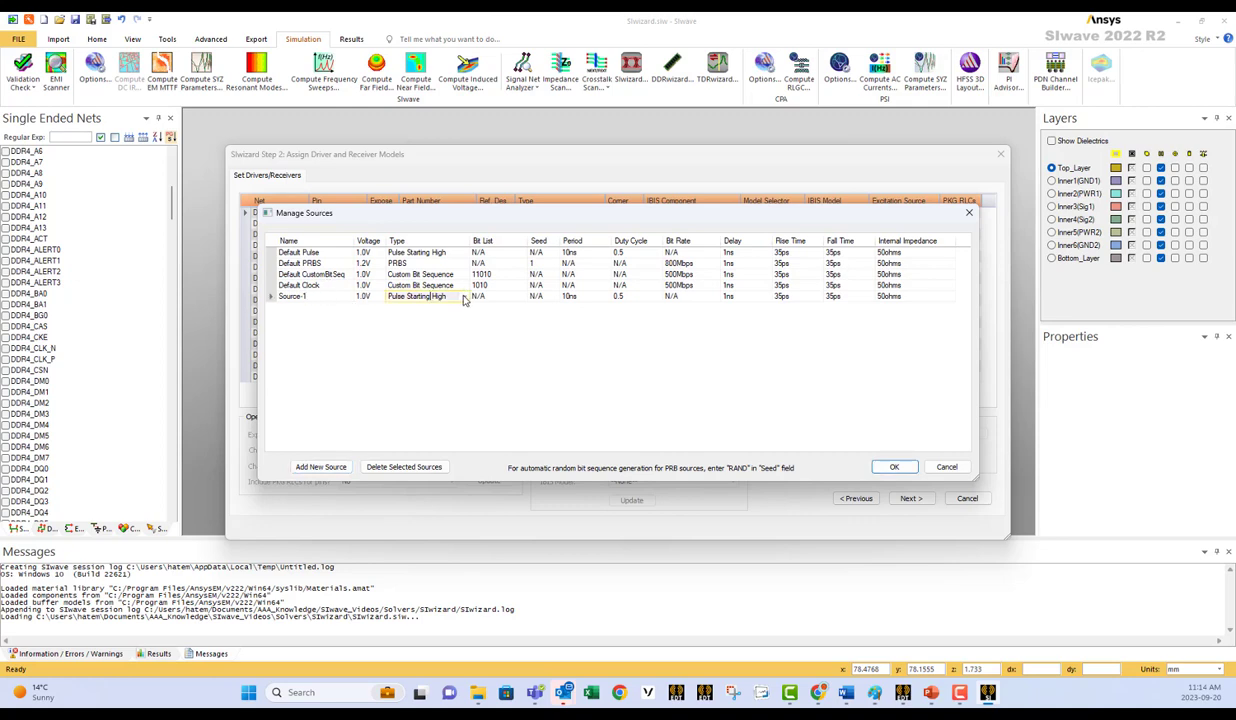
left_click(464, 297)
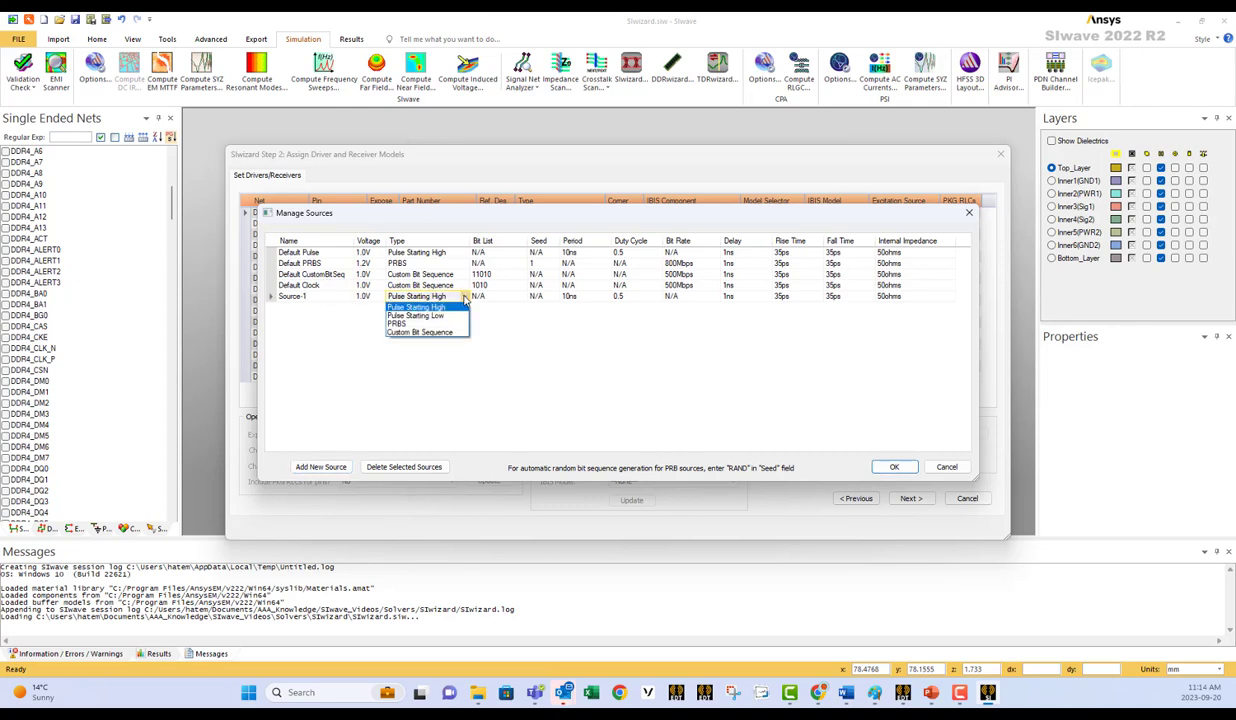
left_click(428, 323)
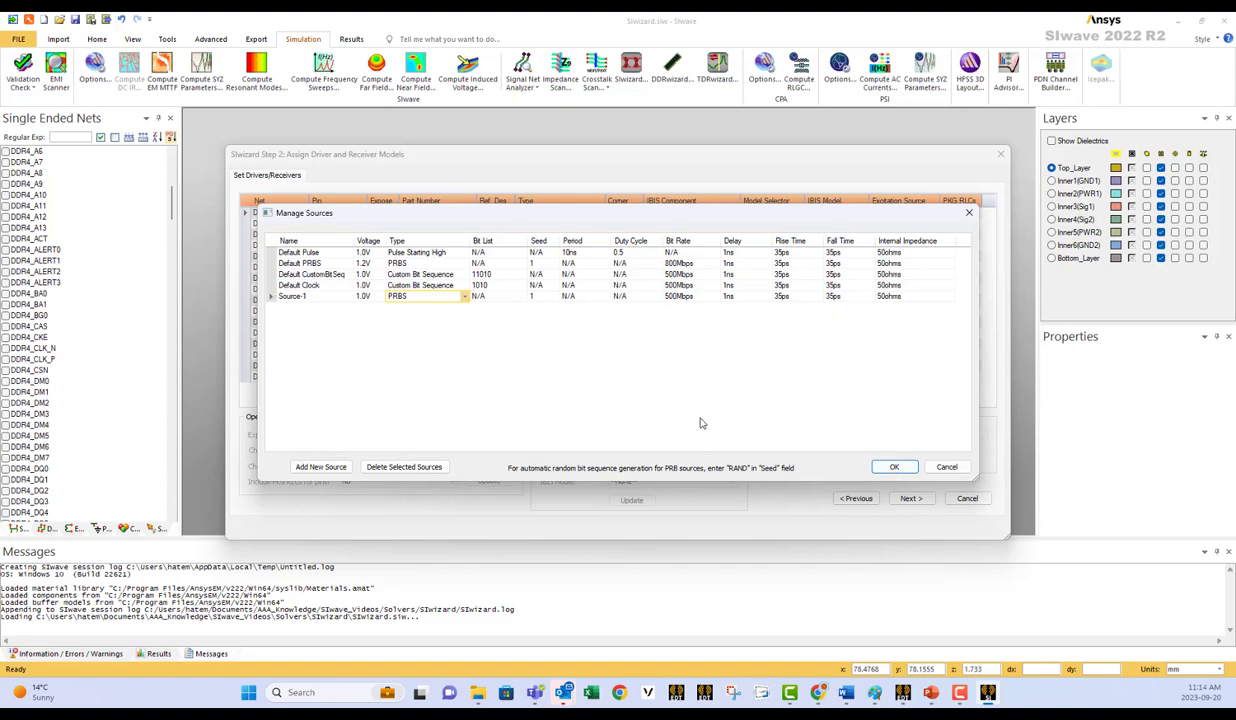
left_click(894, 467)
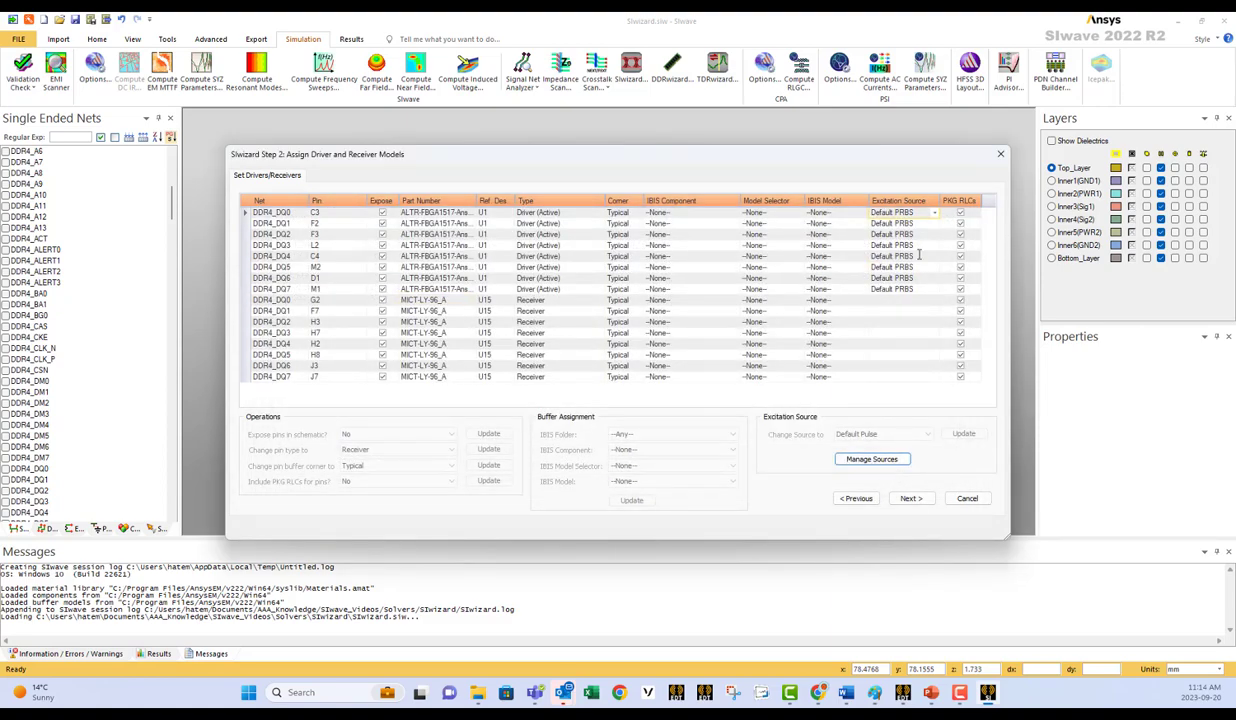
Check the excitation source choices for the DDR4_DQ1 driver, and proceed to the additional receiver terminations
left_click(937, 225)
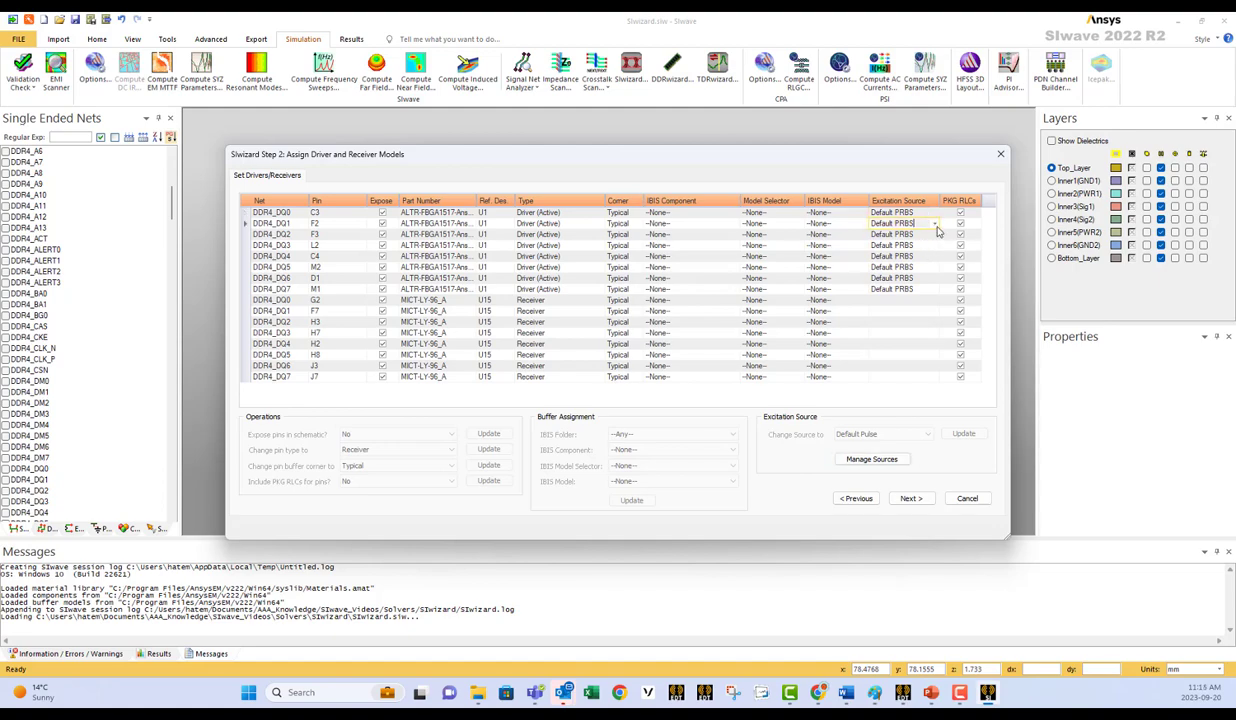
left_click(935, 224)
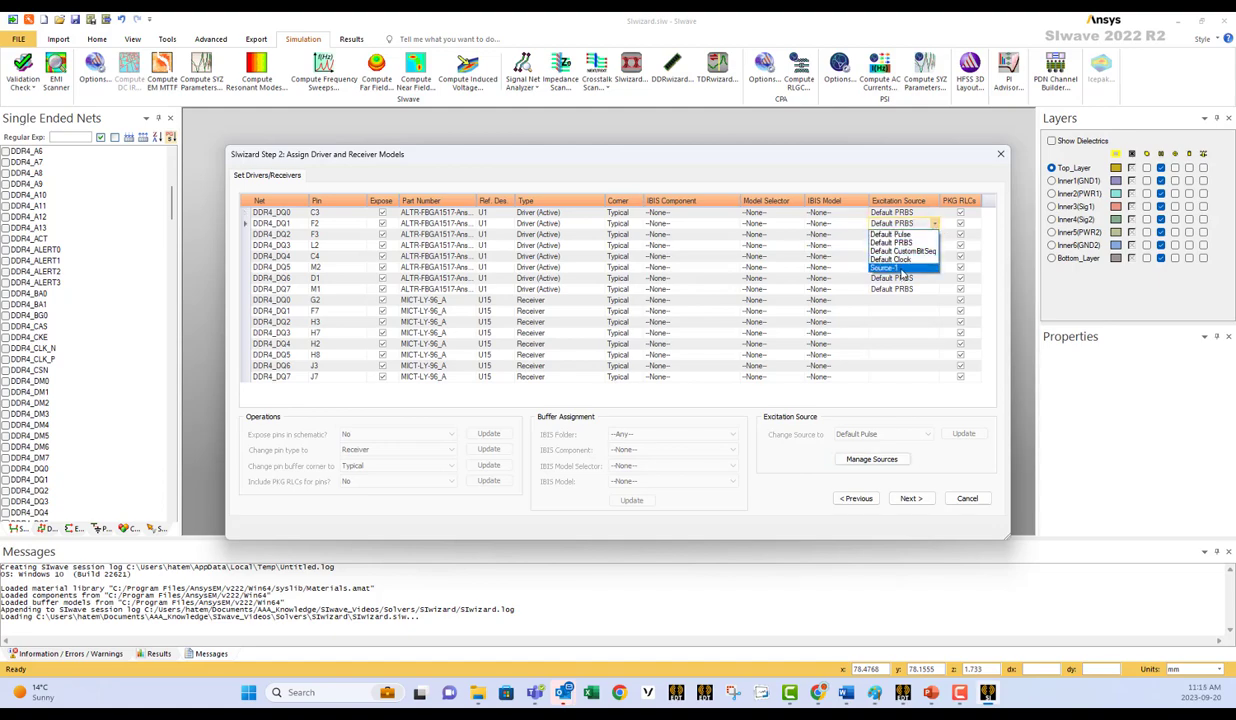
left_click(890, 162)
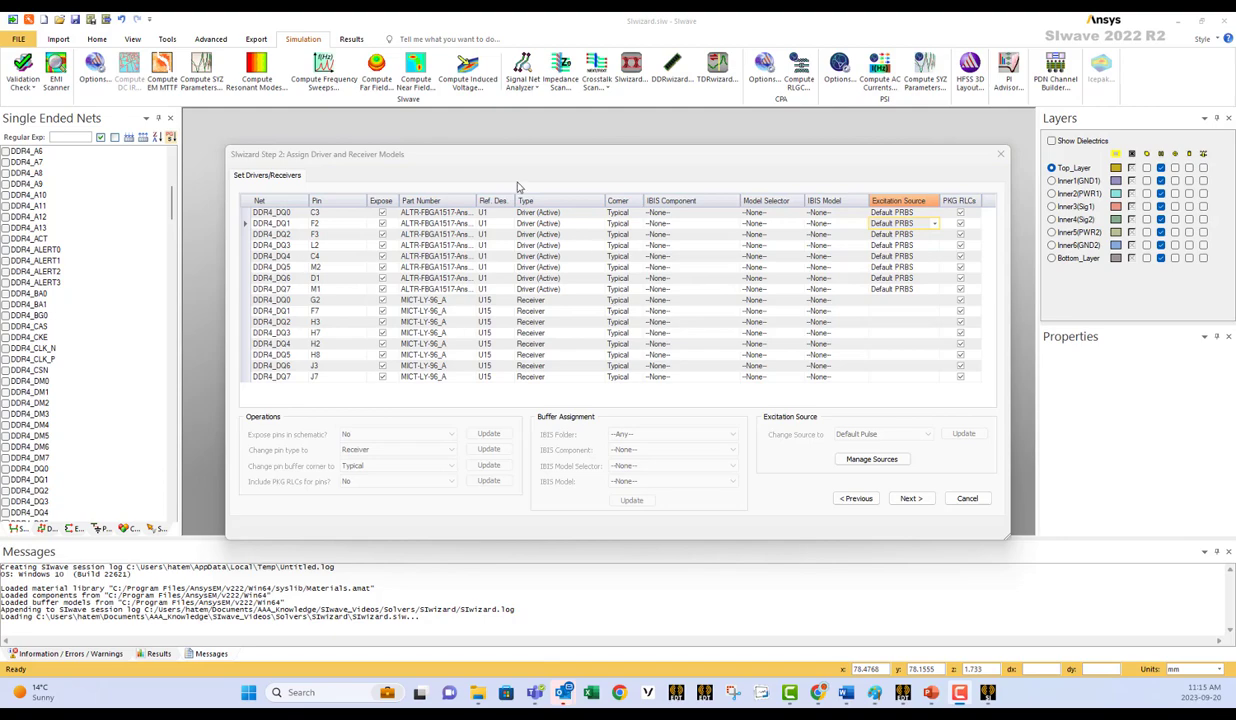
left_click(911, 504)
left_click(911, 504)
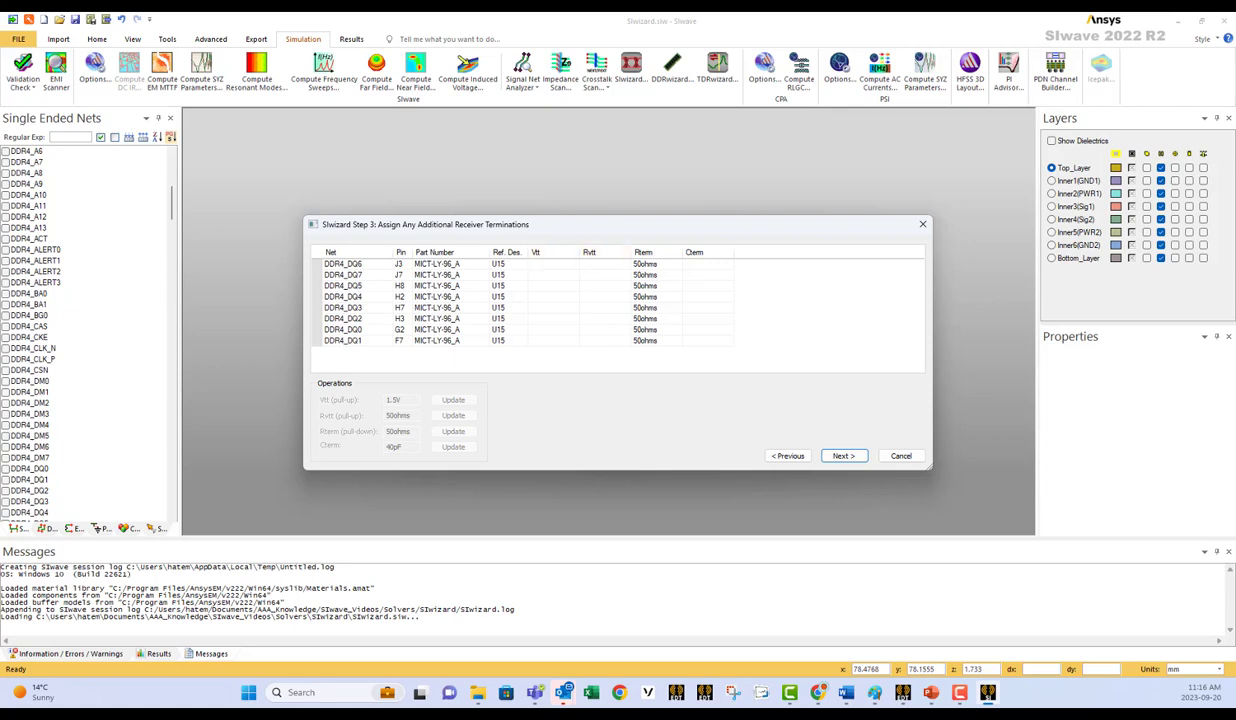
Switch to PowerPoint to examine the "Vtt and Rvtt" termination slide, and return to SIwave
key("alt+Tab")
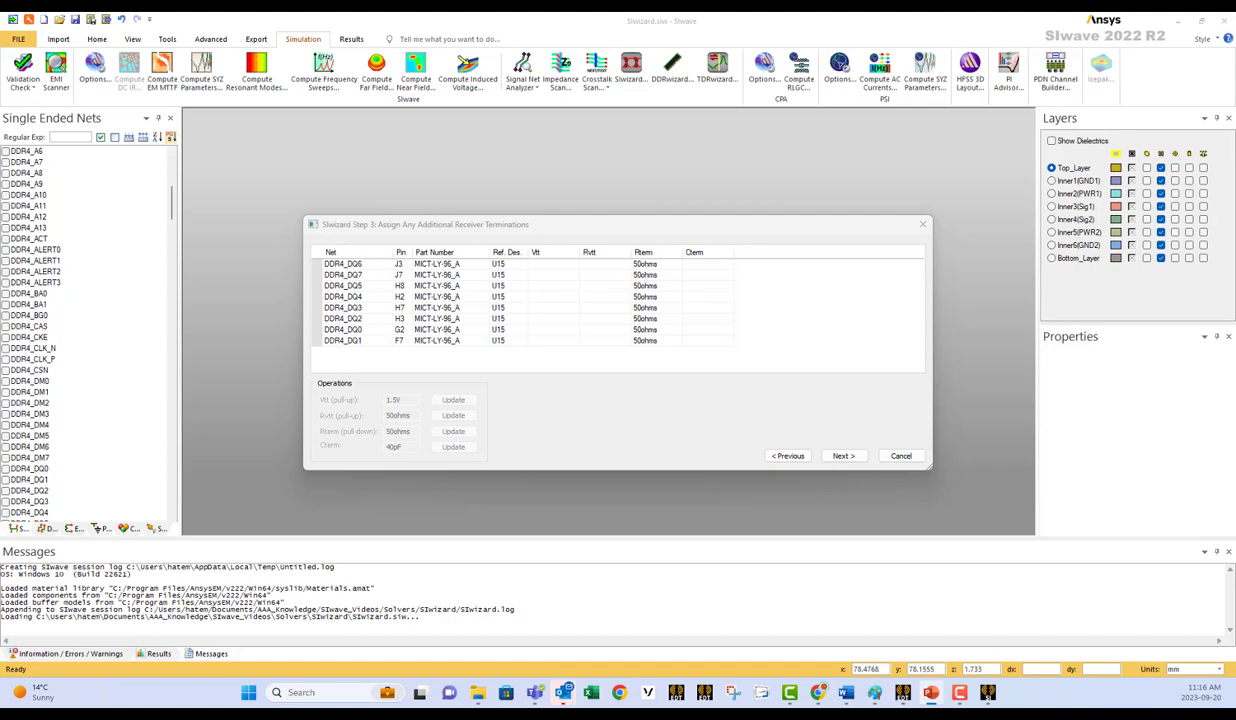
left_click_drag(1235, 145, 656, 137)
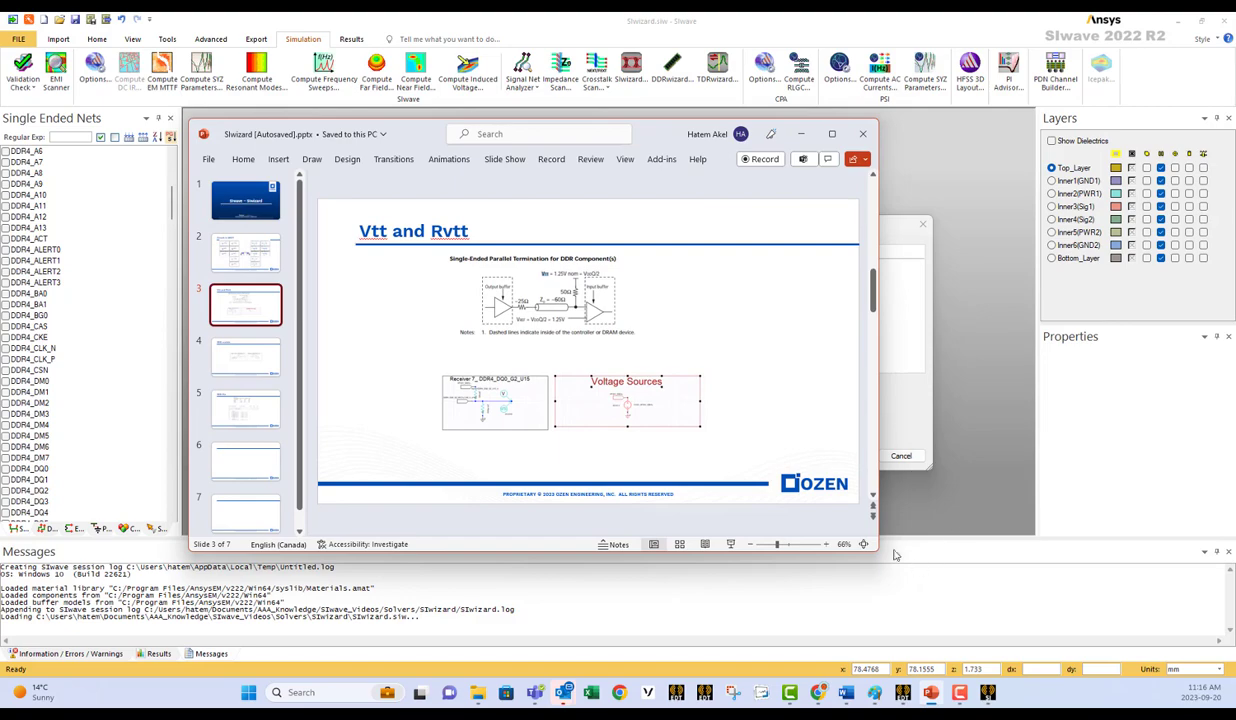
left_click_drag(877, 549, 1068, 628)
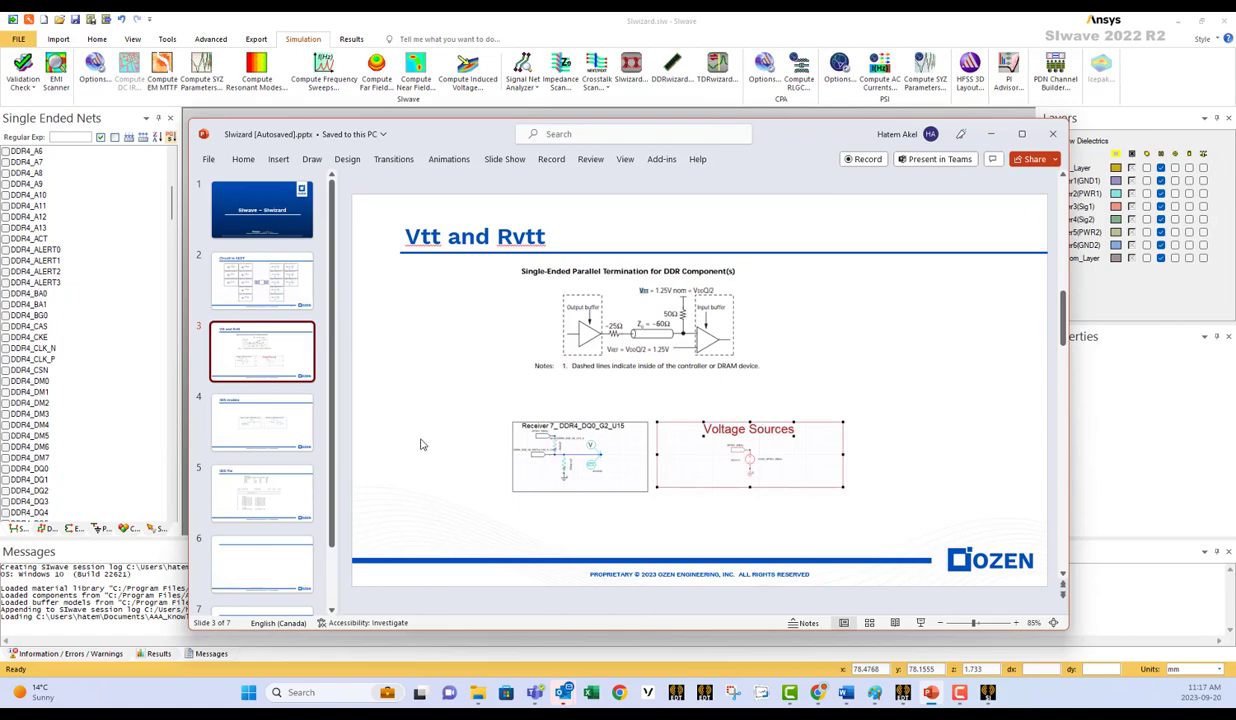
left_click_drag(778, 139, 1235, 160)
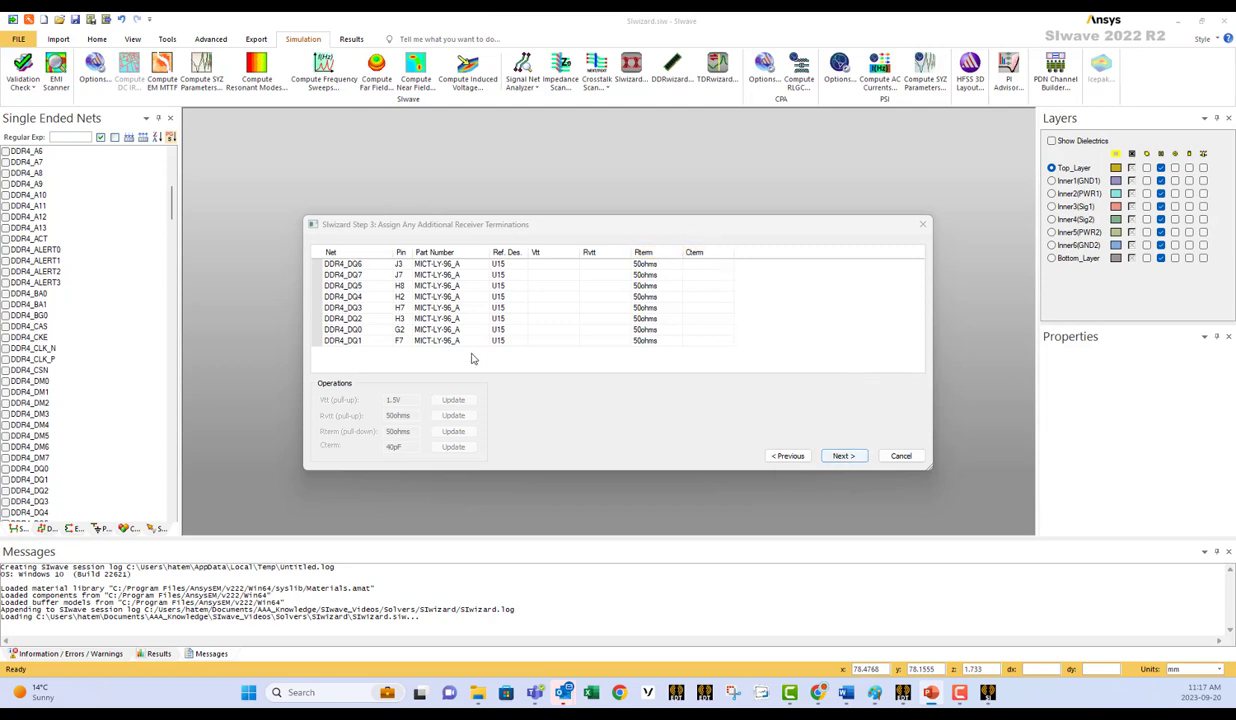
Accept the receiver terminations and the component power and ground nets, and proceed to the transient simulation options
left_click(845, 456)
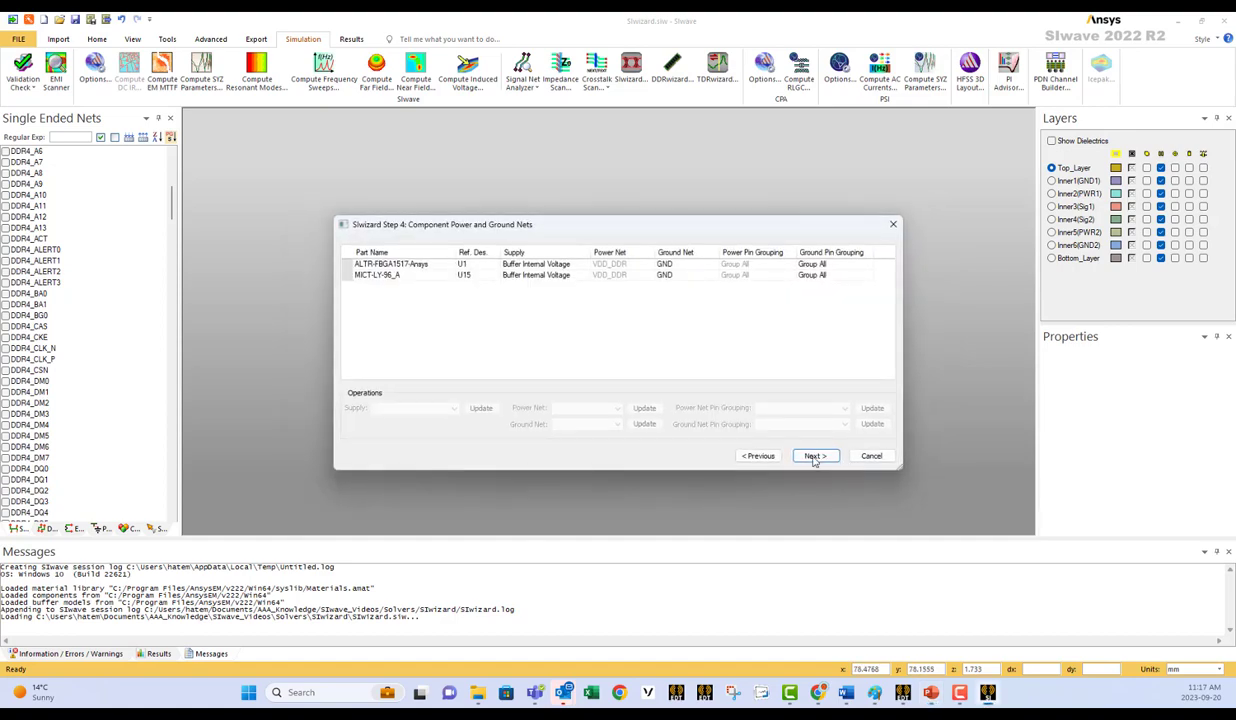
left_click_drag(560, 220, 485, 190)
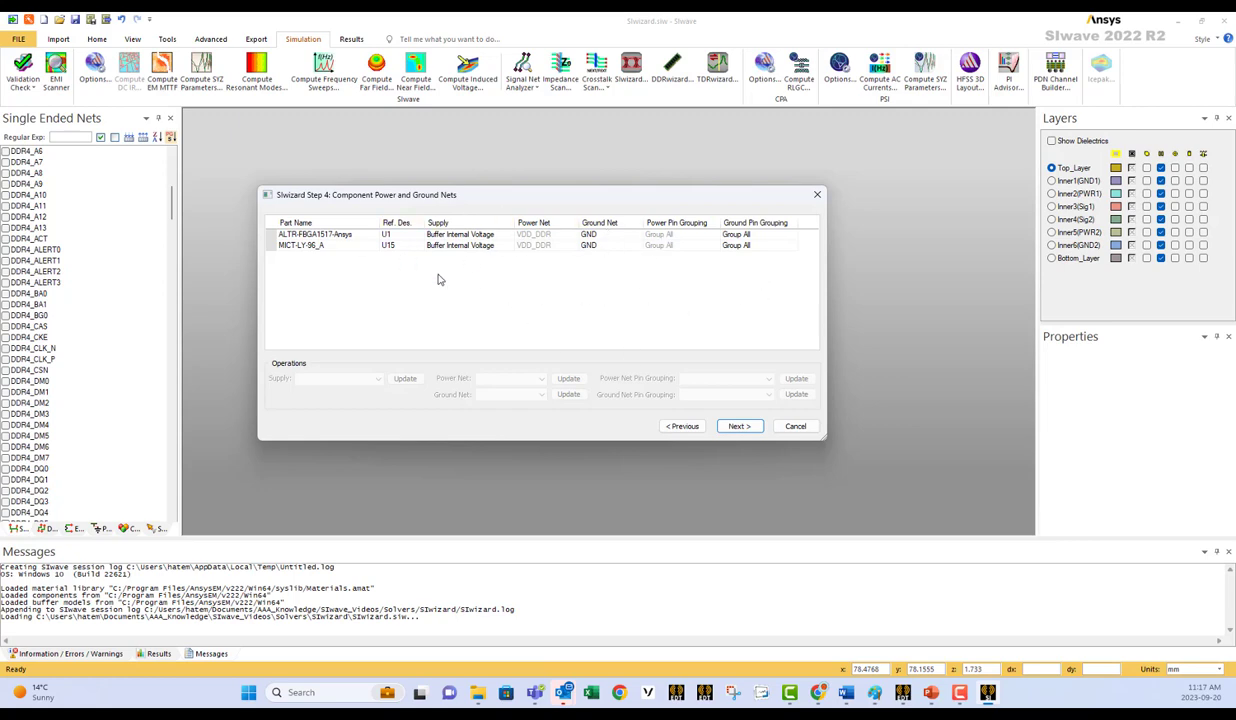
left_click(739, 427)
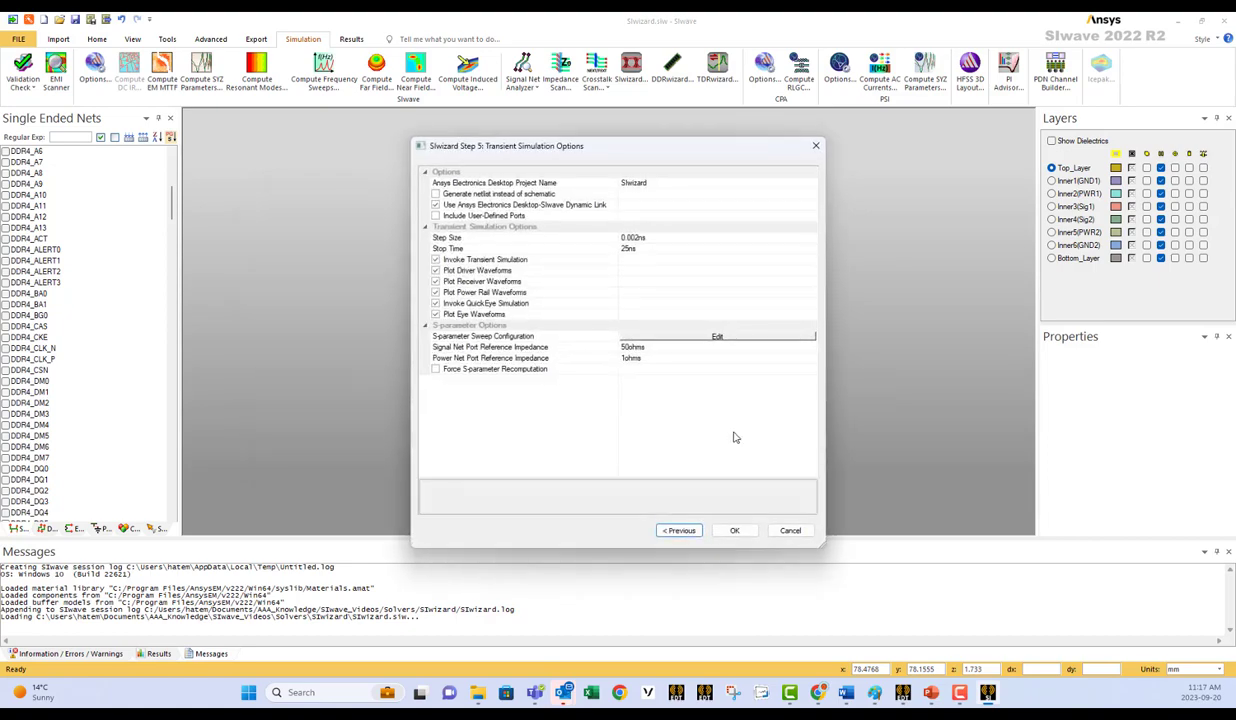
left_click_drag(598, 149, 527, 134)
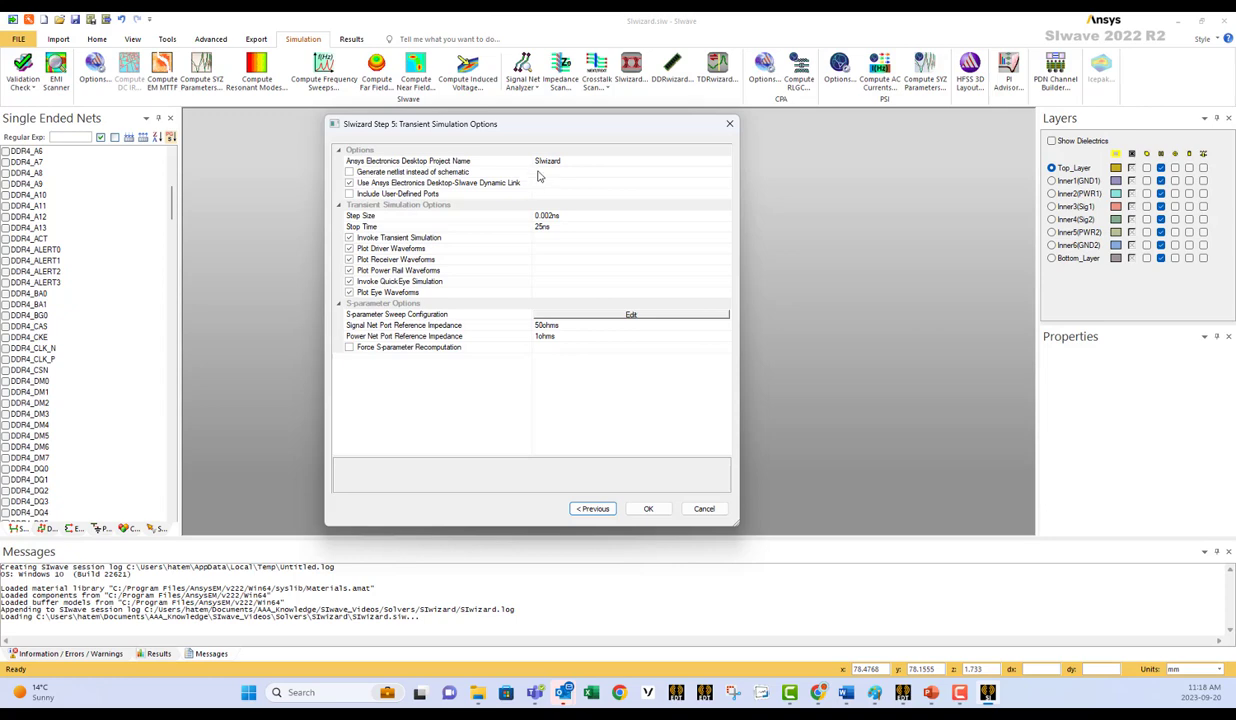
Try the option to generate a netlist instead of a schematic, and turn it off again
left_click(349, 172)
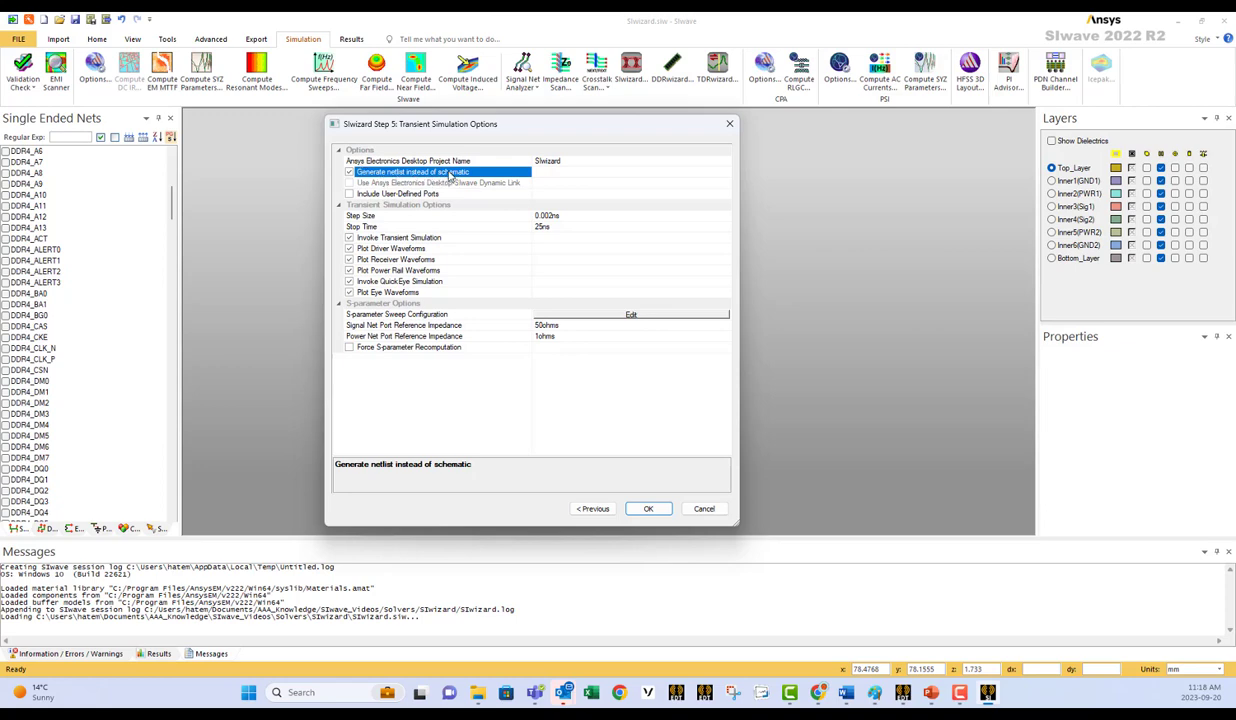
left_click(350, 173)
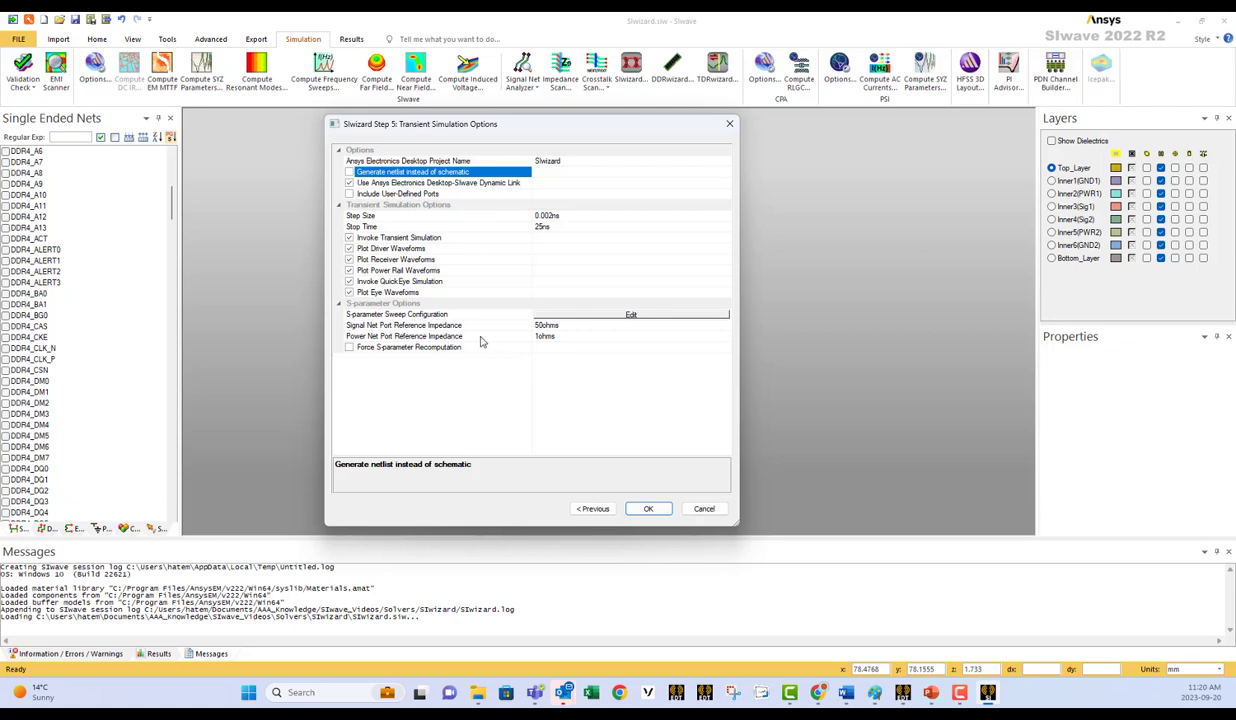
Edit the S-parameter sweep configuration and set the minimum rise/fall time to 4.0E-11 s
left_click(595, 314)
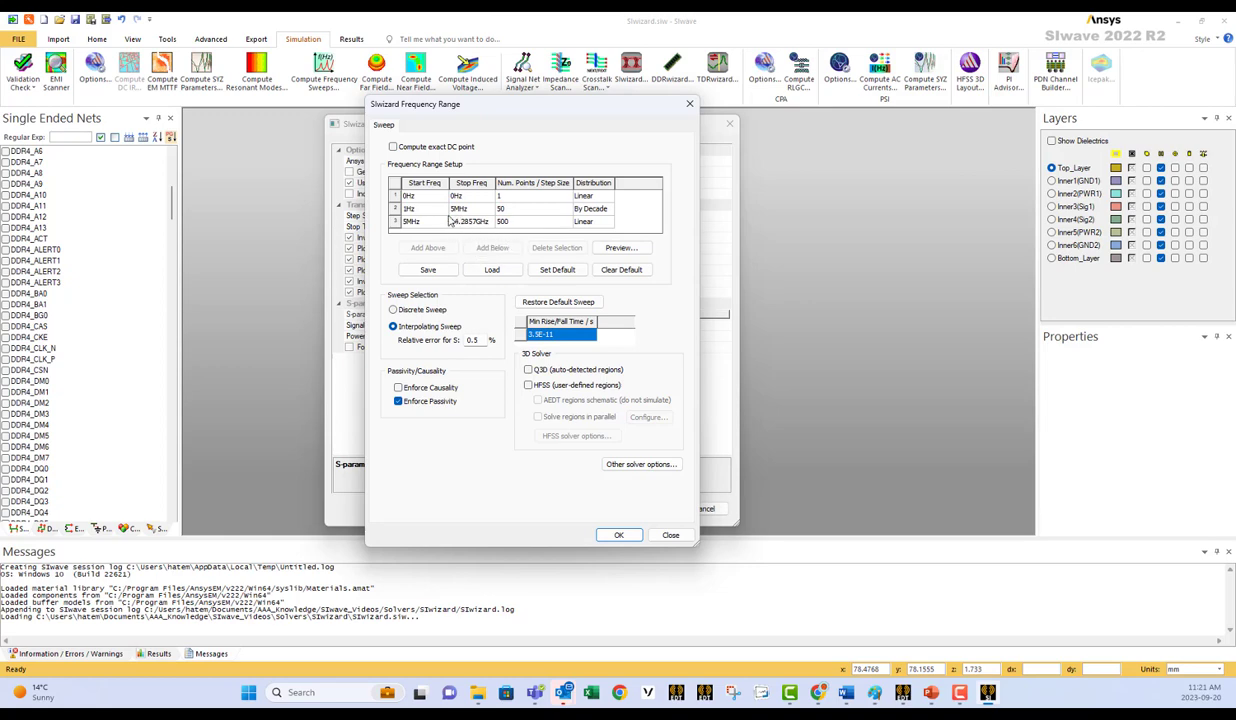
left_click(541, 335)
left_click_drag(544, 335, 516, 335)
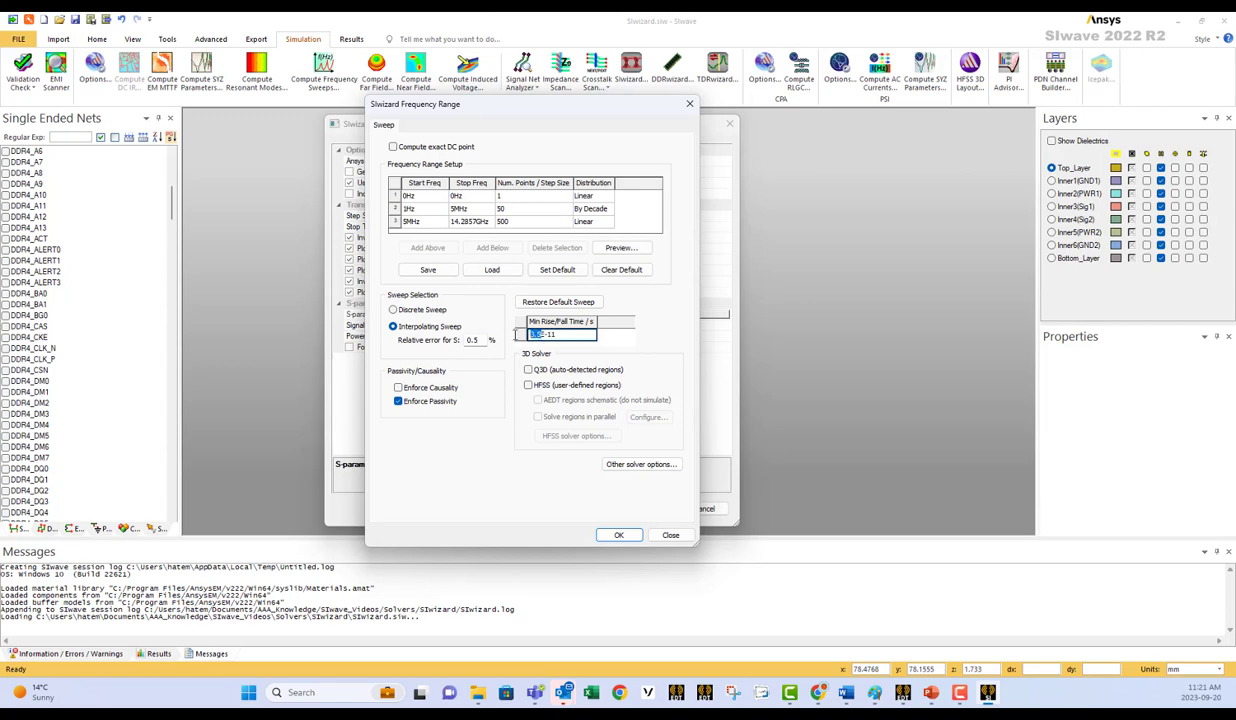
type("4")
left_click(470, 226)
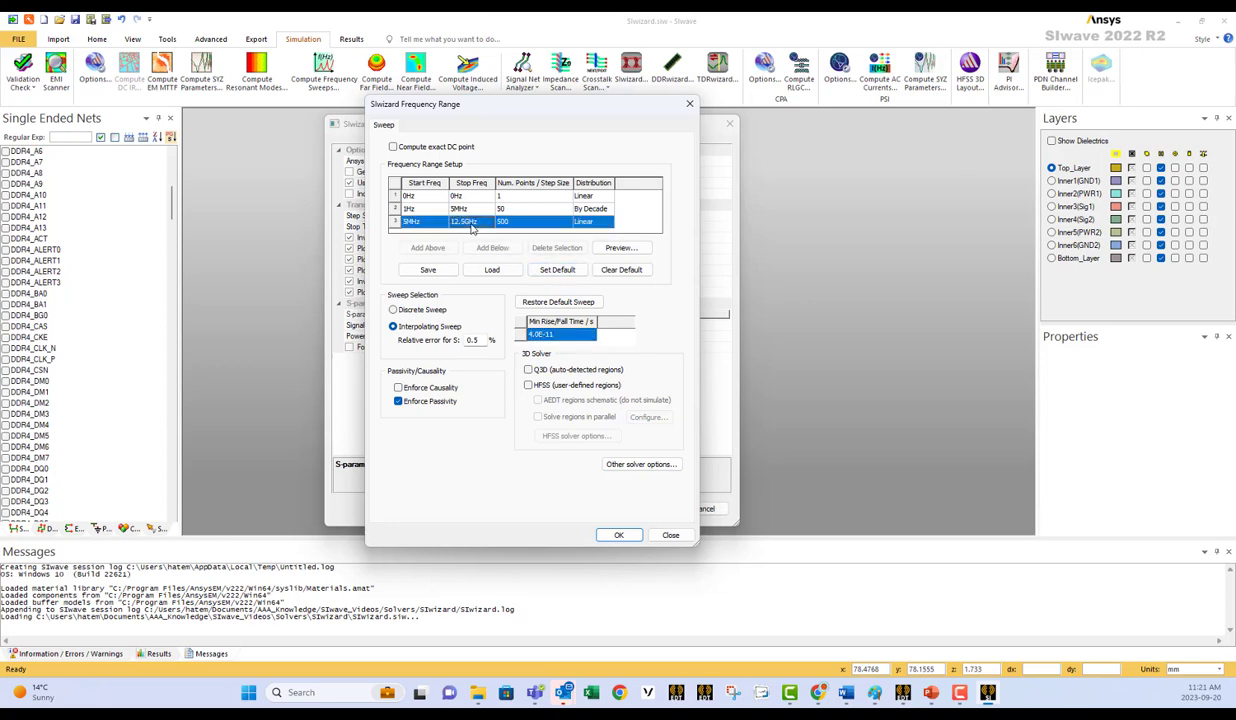
Try a minimum rise/fall time of 3.5E-11 s for the S-parameter sweep
left_click(462, 224)
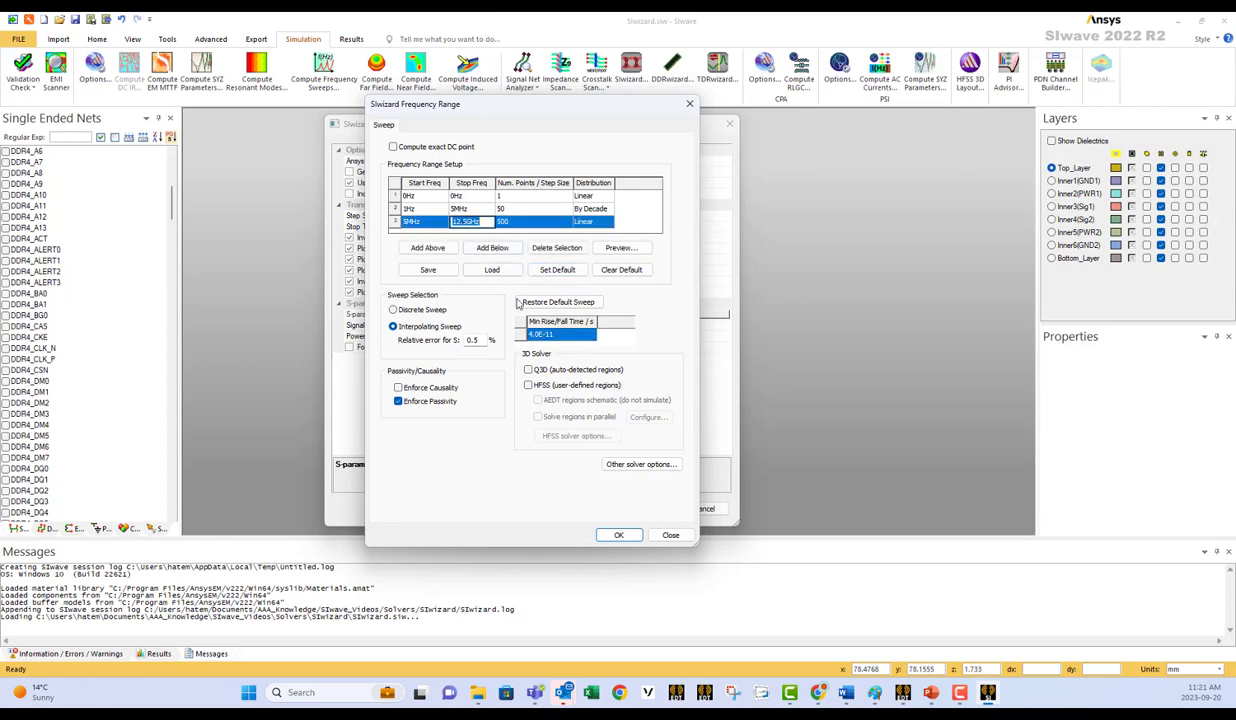
left_click(537, 334)
left_click_drag(543, 335, 520, 337)
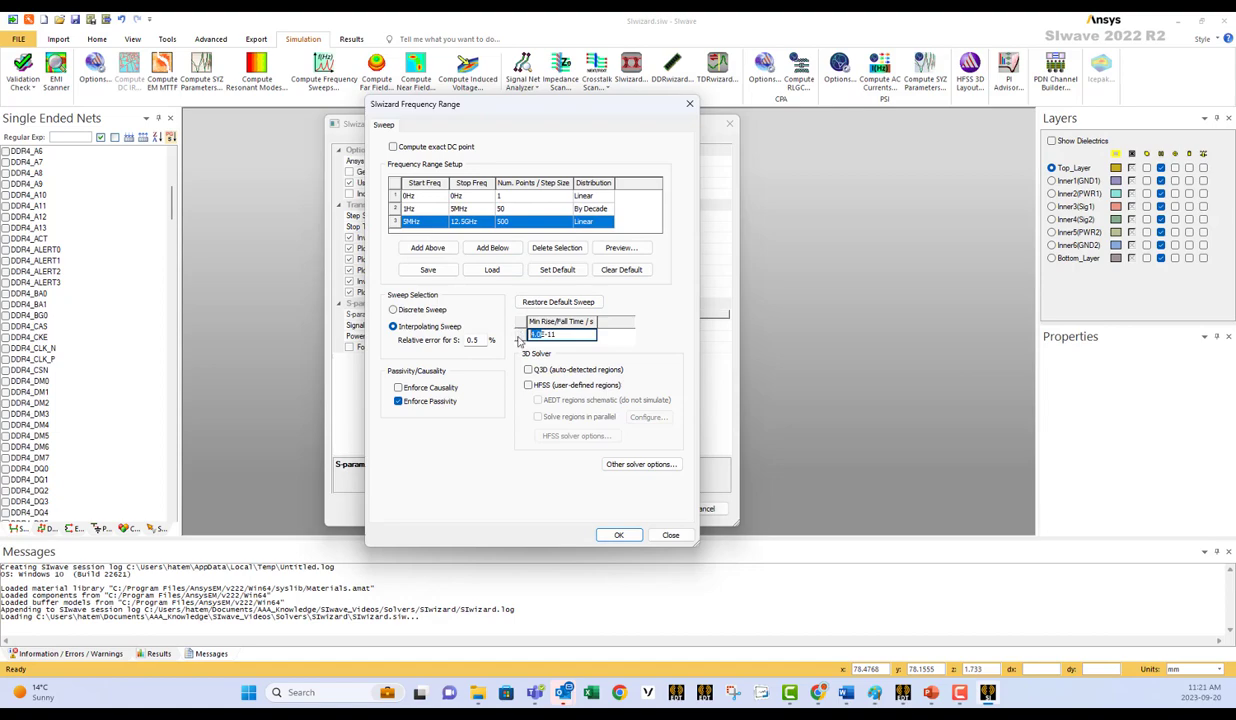
type("3.")
Set the stop frequency of the linear sweep range starting at 5MHz to 20GHz
left_click(489, 223)
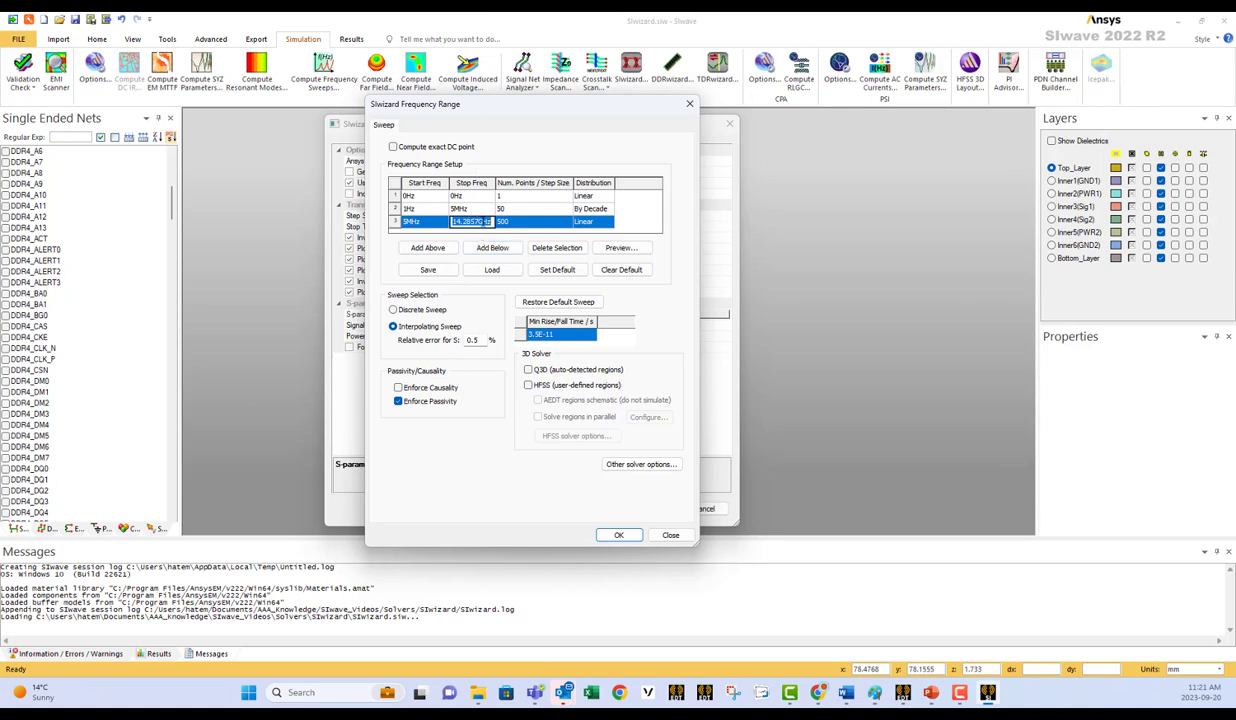
left_click_drag(482, 221, 459, 221)
type("20GHz")
key("Return")
Review the additional solver options, covering SI/PI advanced, temperature, multiprocessing and net processing settings
left_click(620, 464)
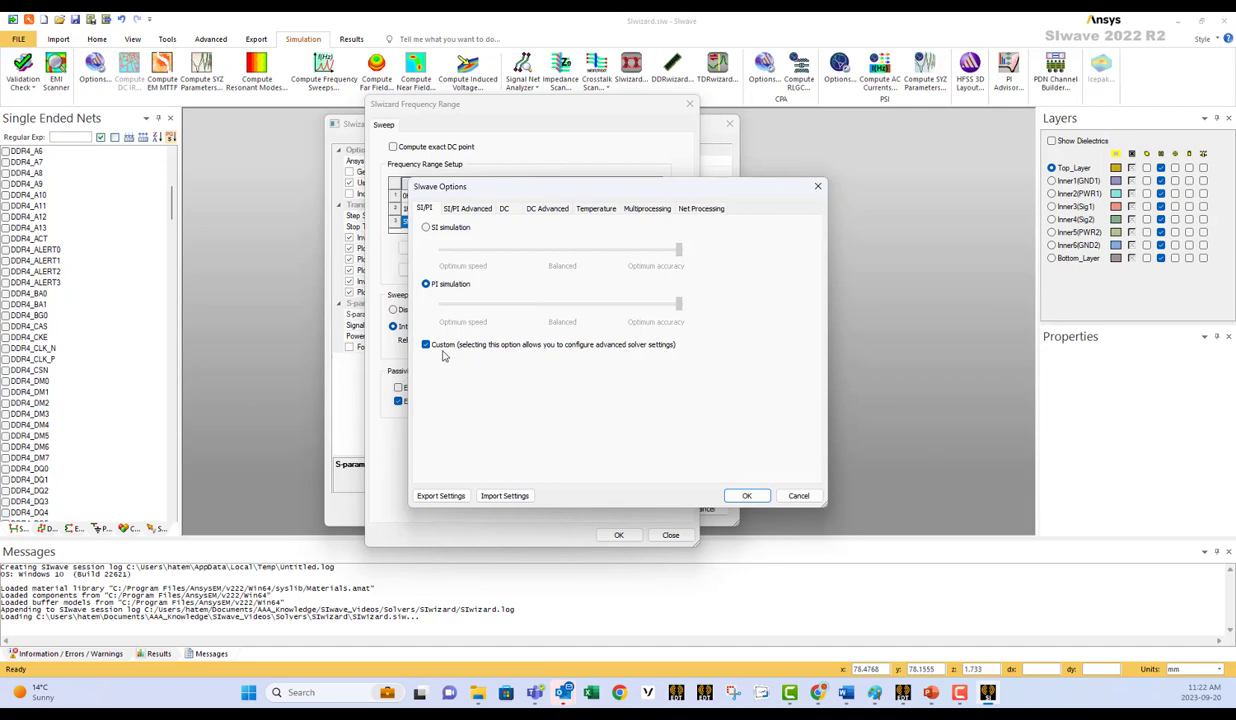
left_click(452, 206)
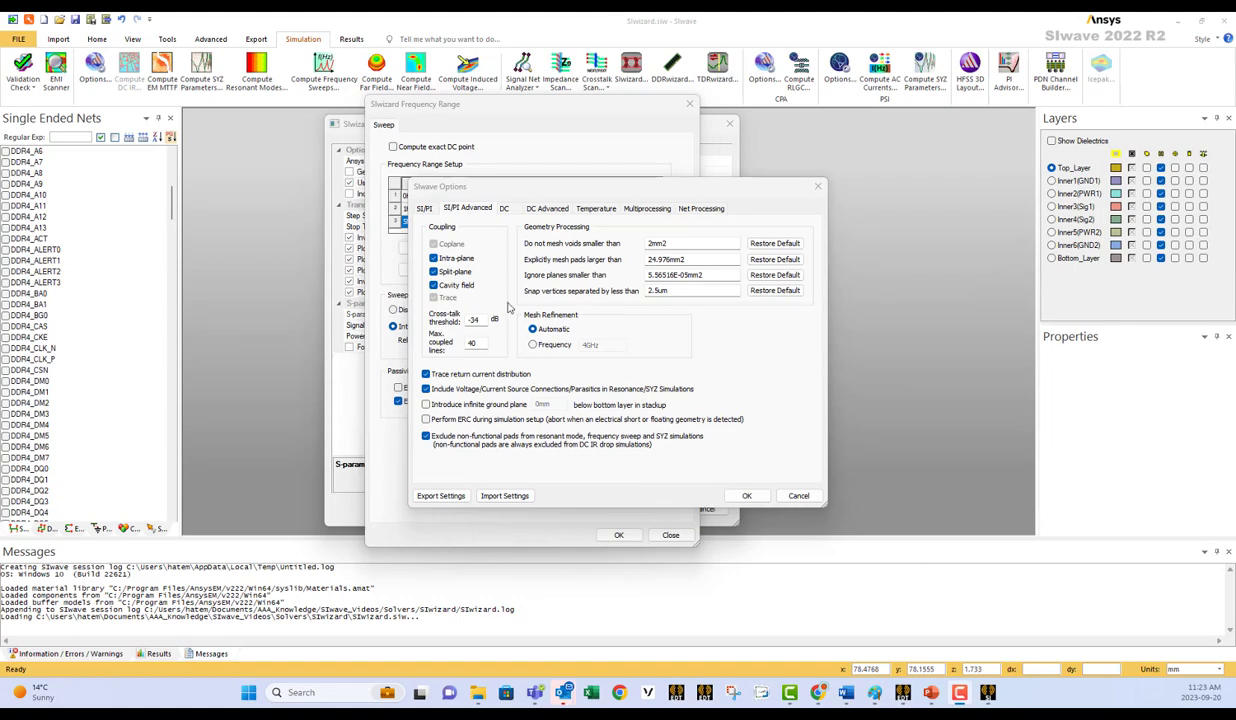
left_click(602, 209)
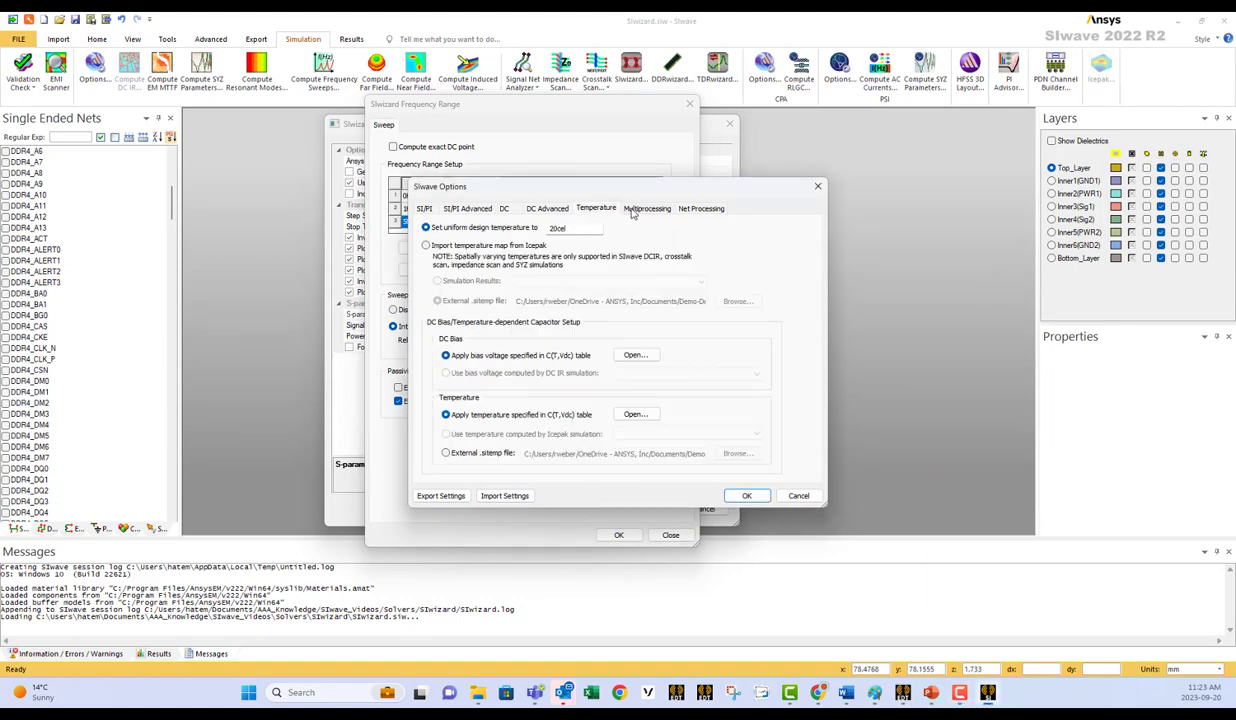
left_click(640, 209)
left_click(698, 210)
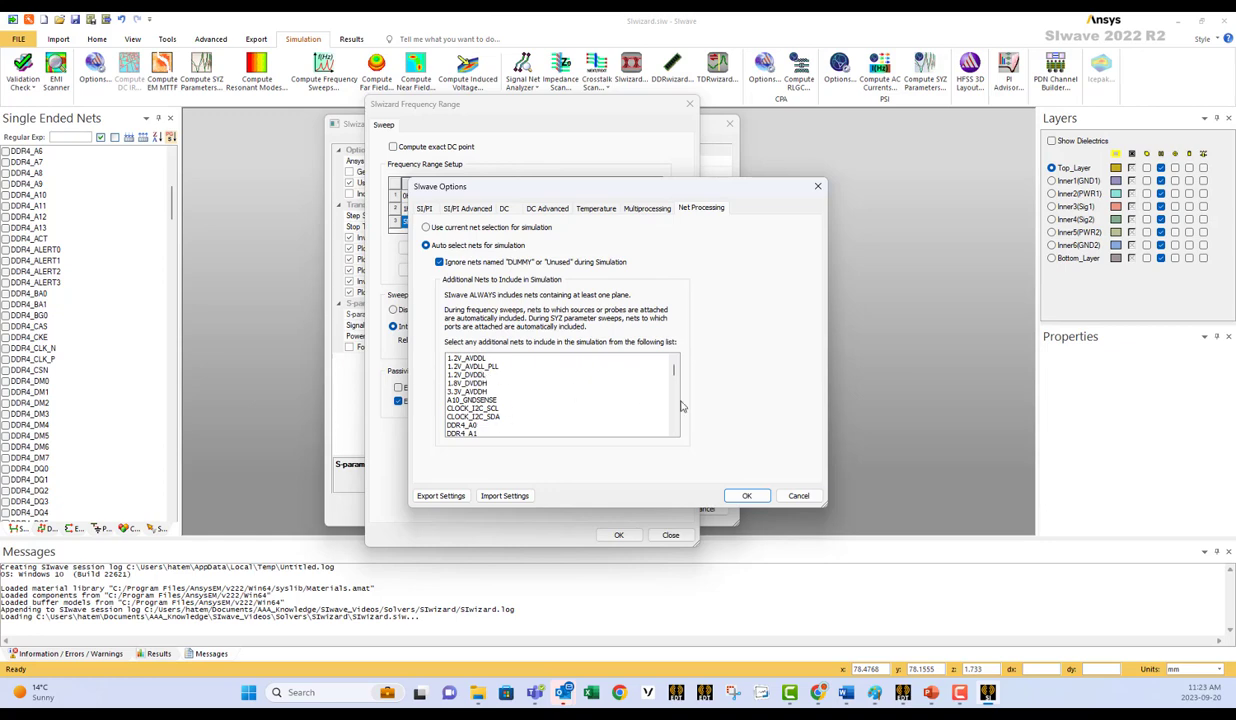
Accept the solver options and the sweep configuration, and finish the SIwizard setup to launch the analysis
left_click(745, 496)
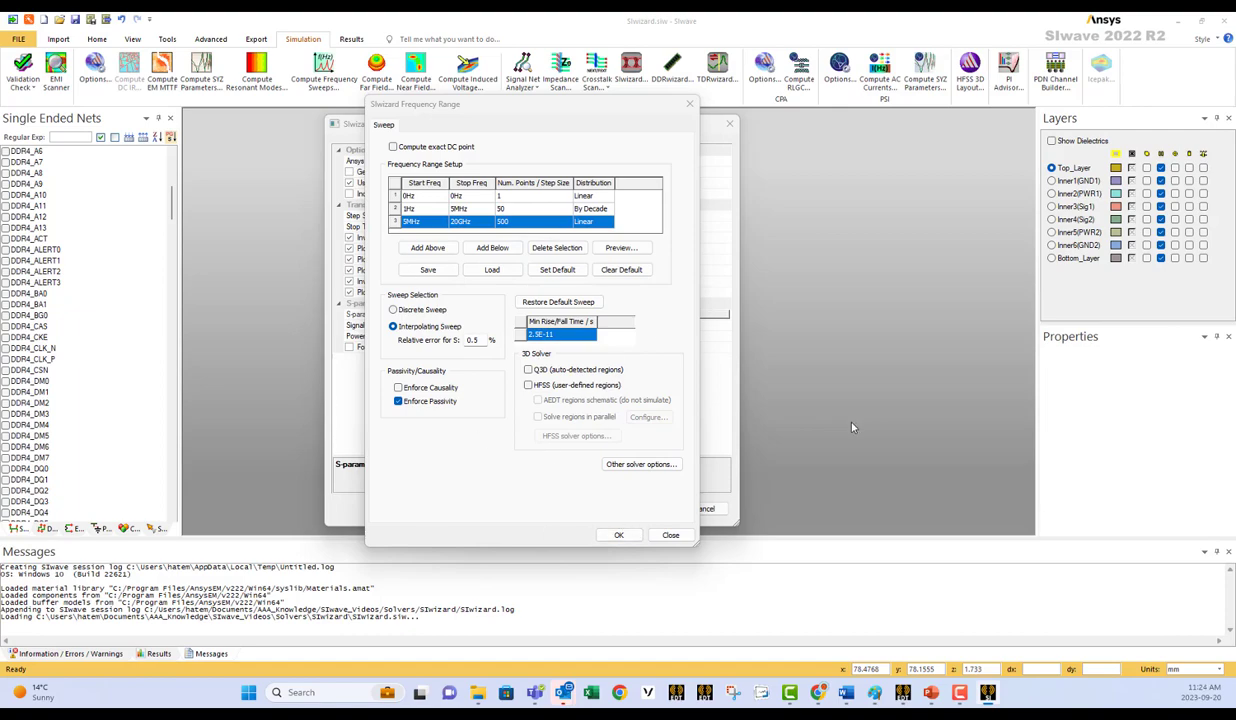
left_click(614, 537)
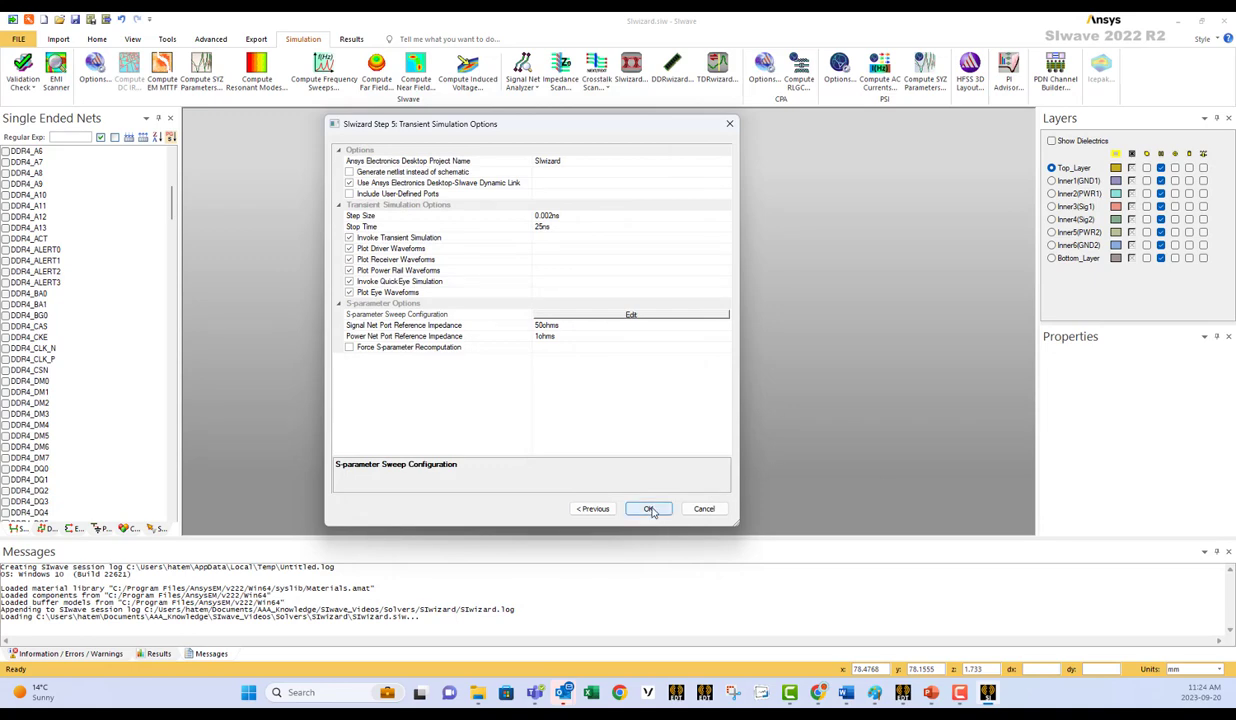
left_click(649, 509)
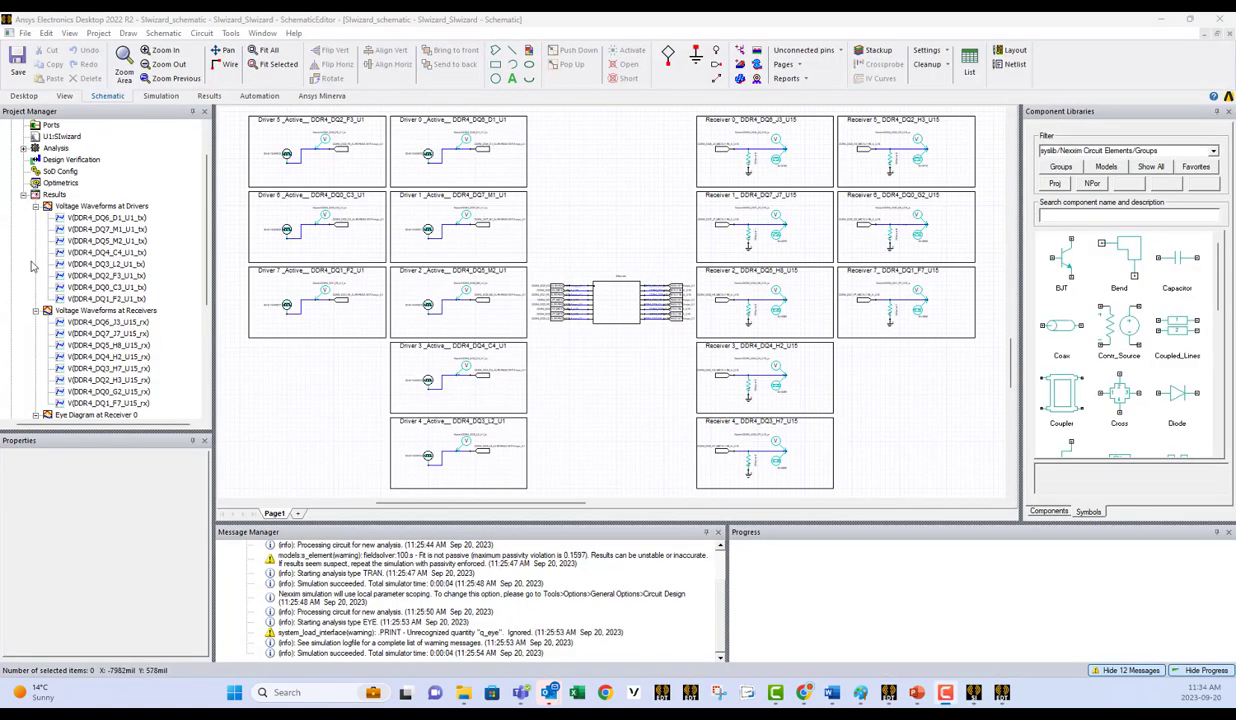
View the voltage waveform reports at the drivers and at the receivers in Ansys Electronics Desktop
left_click(99, 207)
double_click(99, 207)
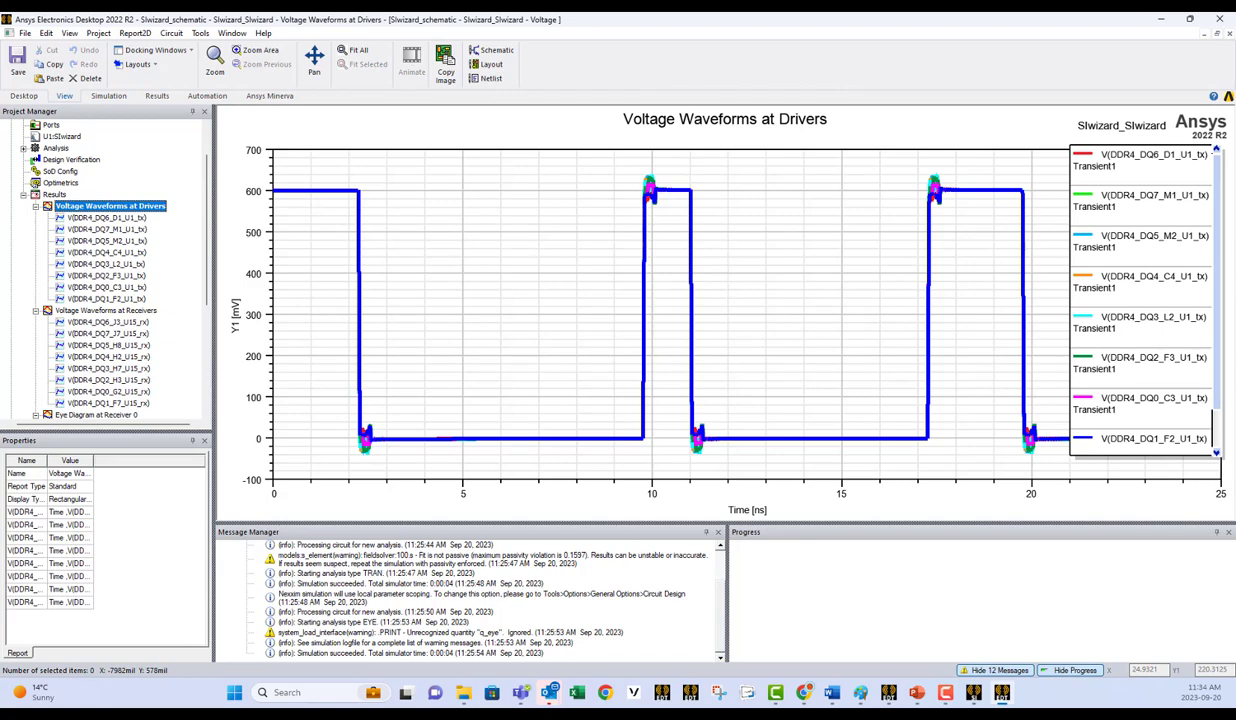
double_click(108, 311)
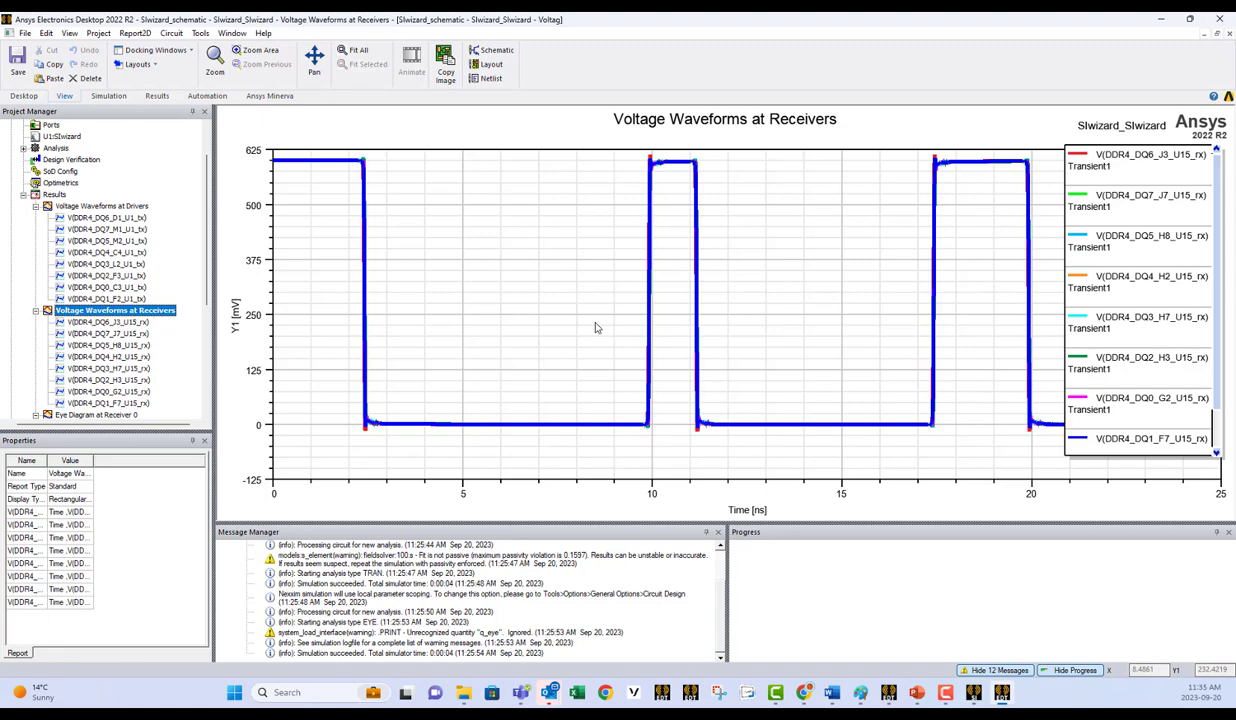
scroll(104, 311, "down", 5)
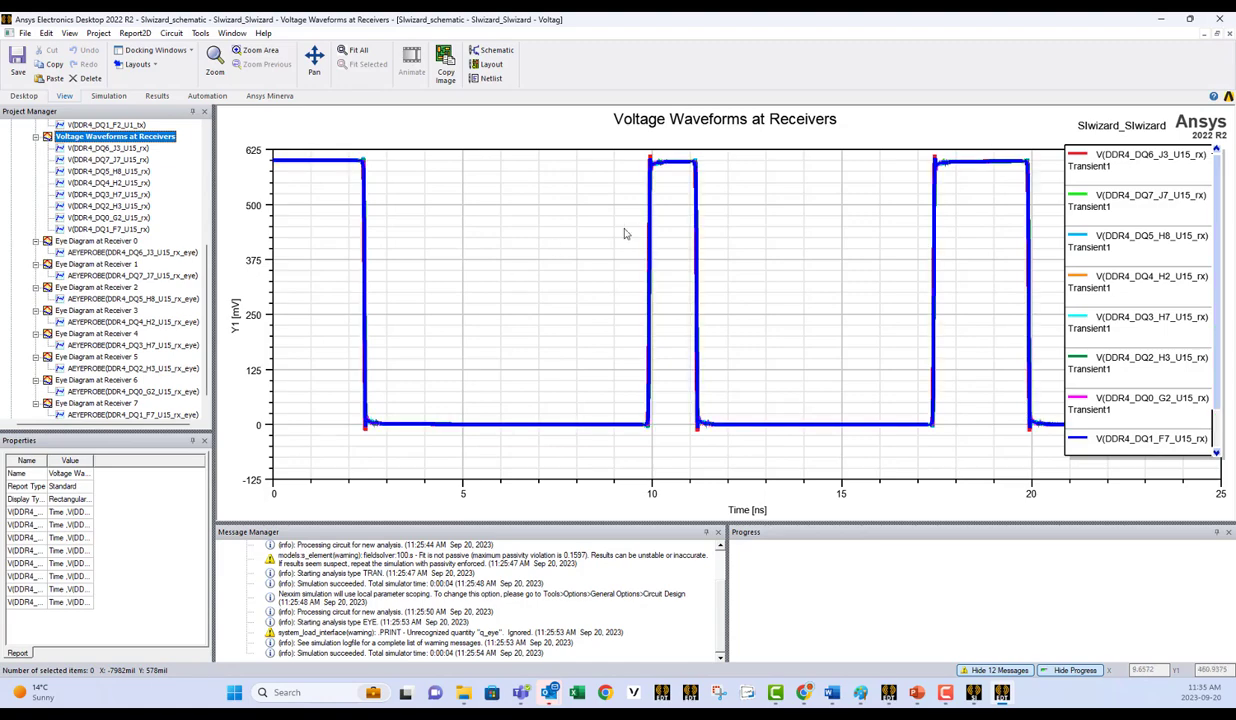
scroll(153, 262, "up", 6)
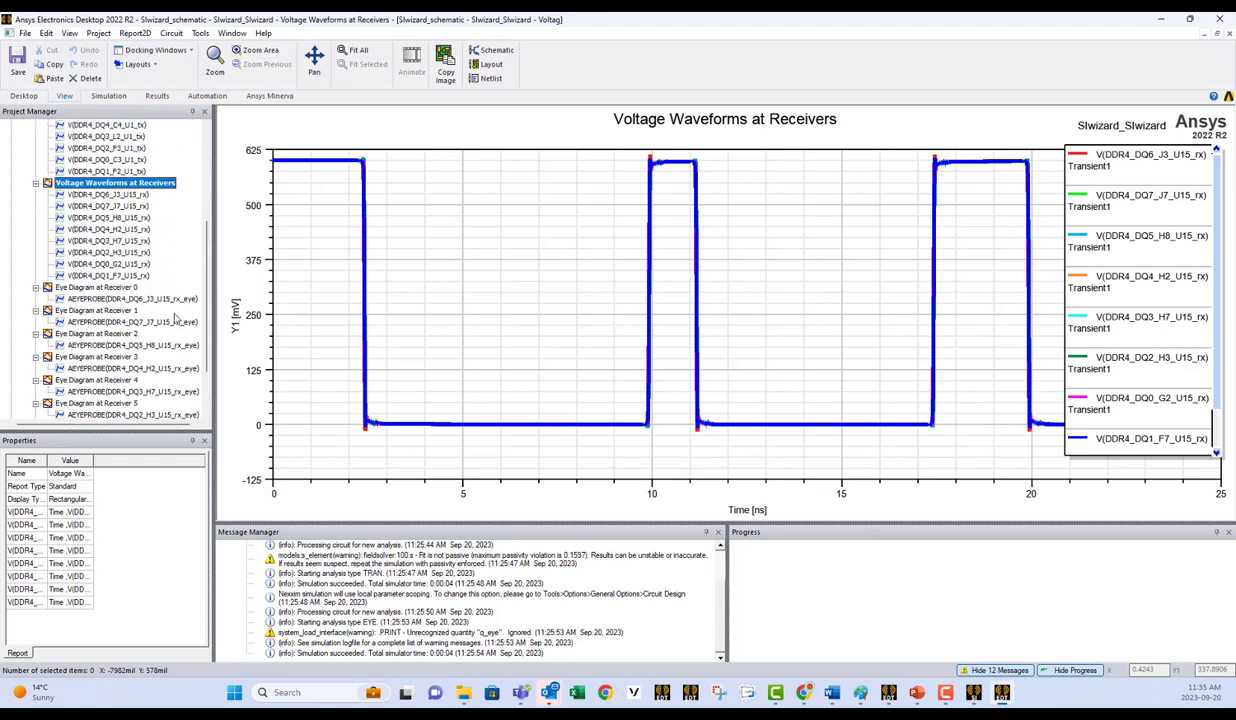
Examine the eye diagram at Receiver 0, and return to the voltage waveforms at the receivers
double_click(96, 289)
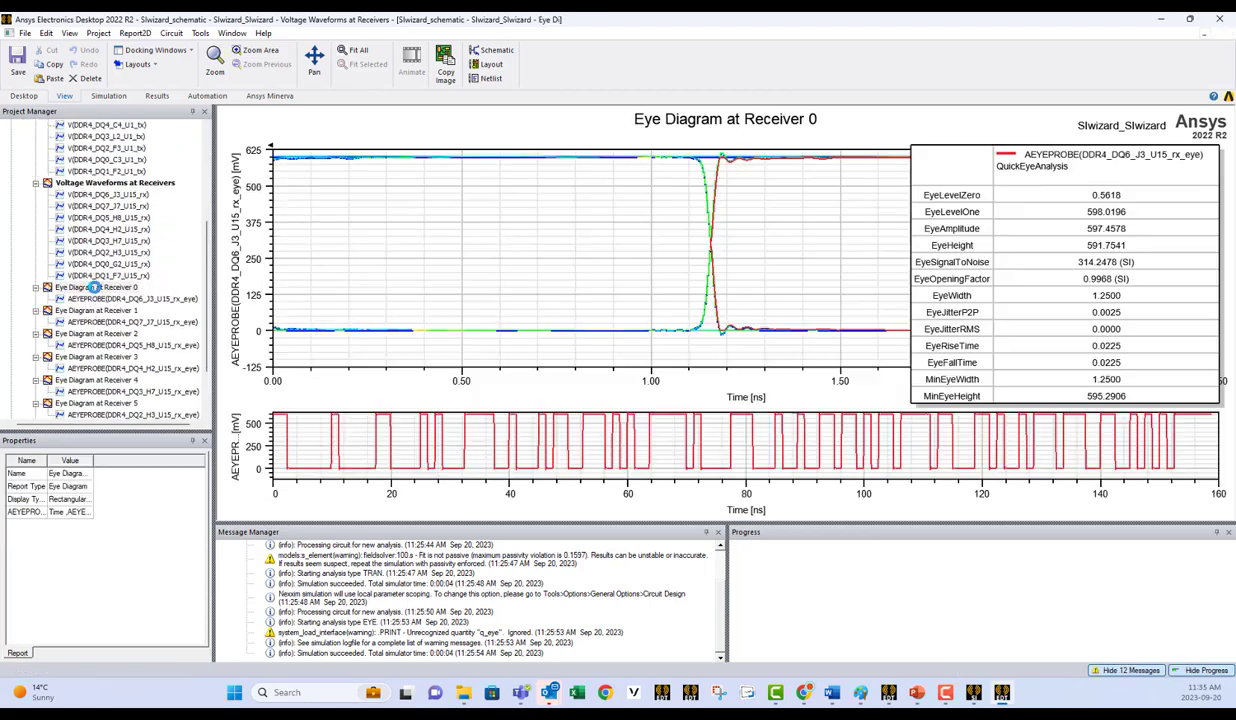
scroll(98, 284, "up", 4)
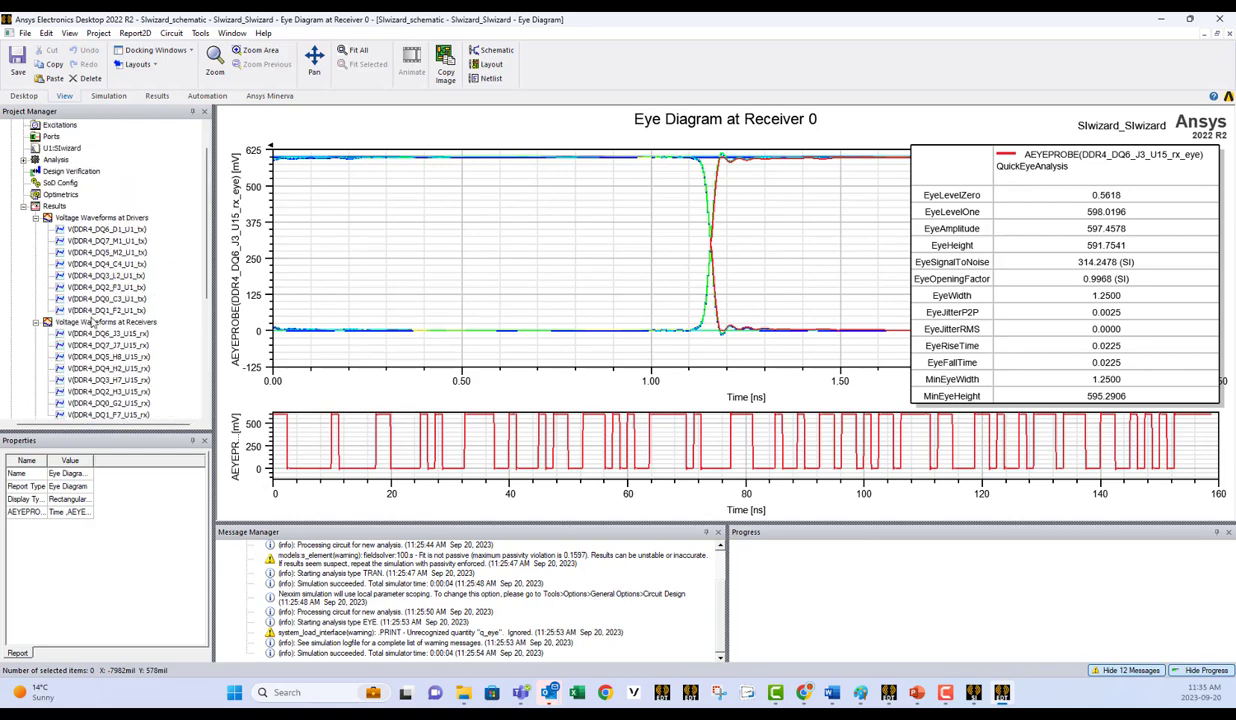
double_click(92, 321)
scroll(150, 310, "down", 6)
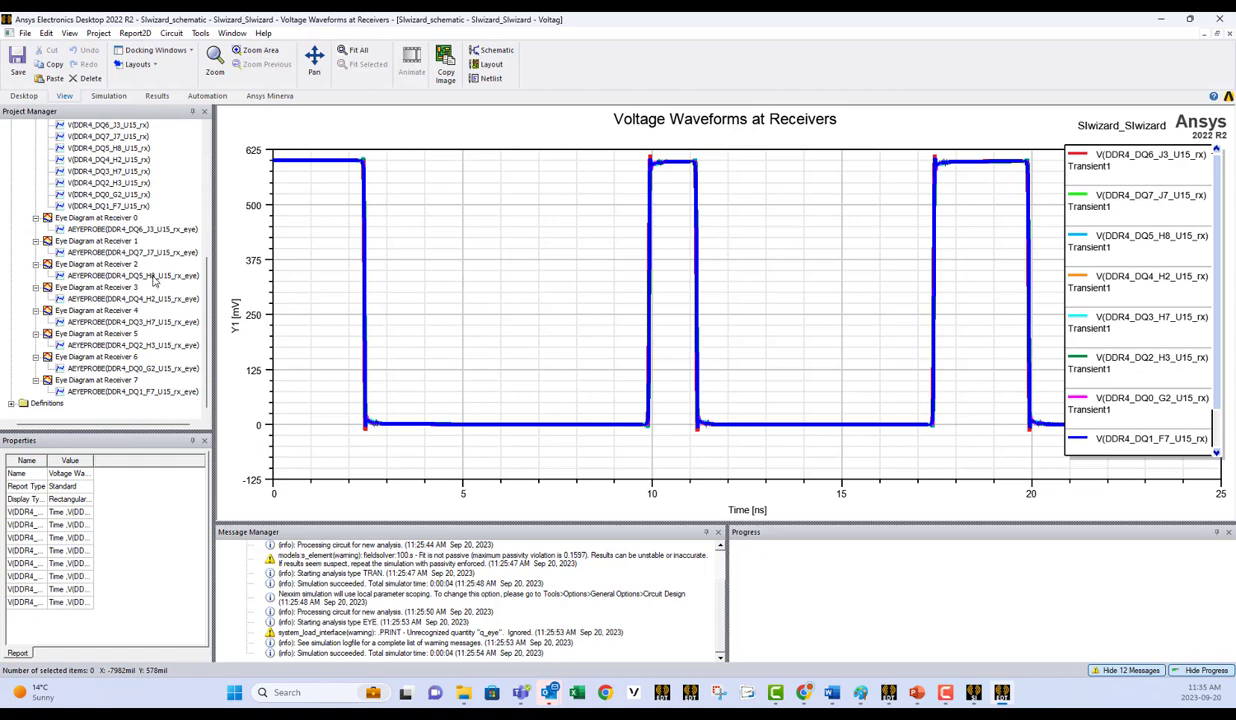
scroll(158, 288, "up", 3)
scroll(130, 288, "up", 3)
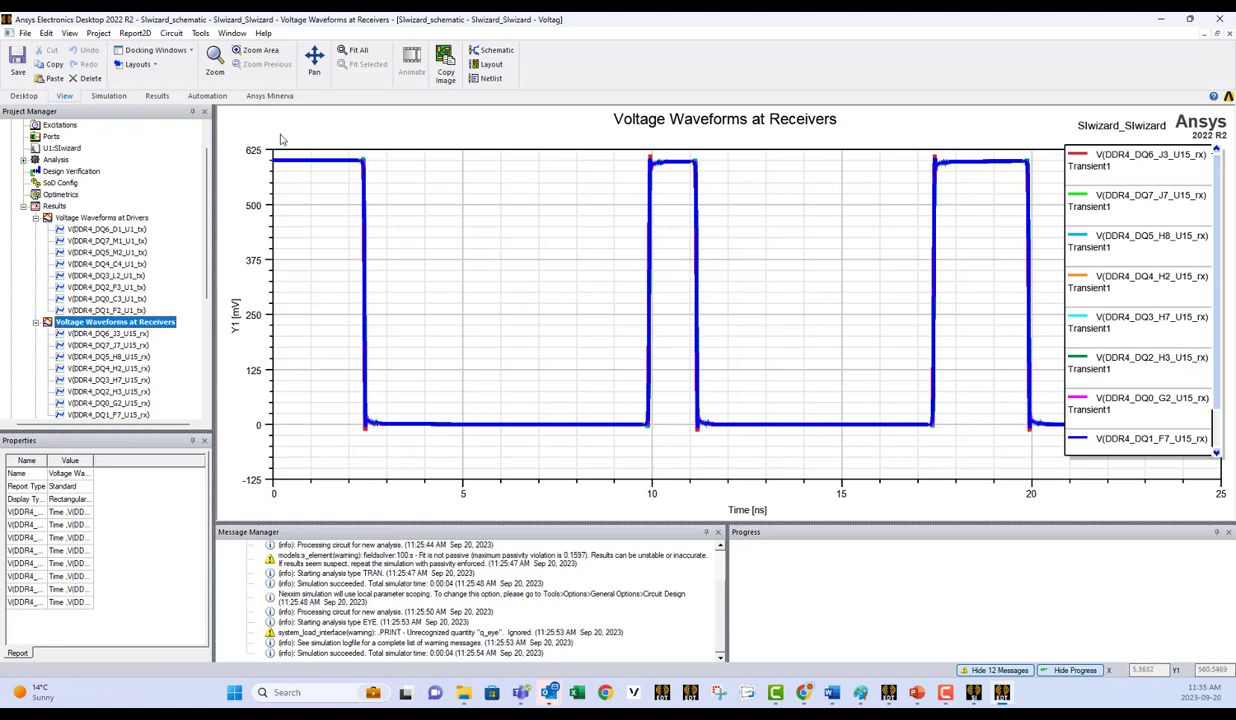
Create an eye diagram report of V(DDR4_DQ2_H3_U15_rx) from the Transient1 solution with a unit interval of 1.25e-09 s
right_click(48, 207)
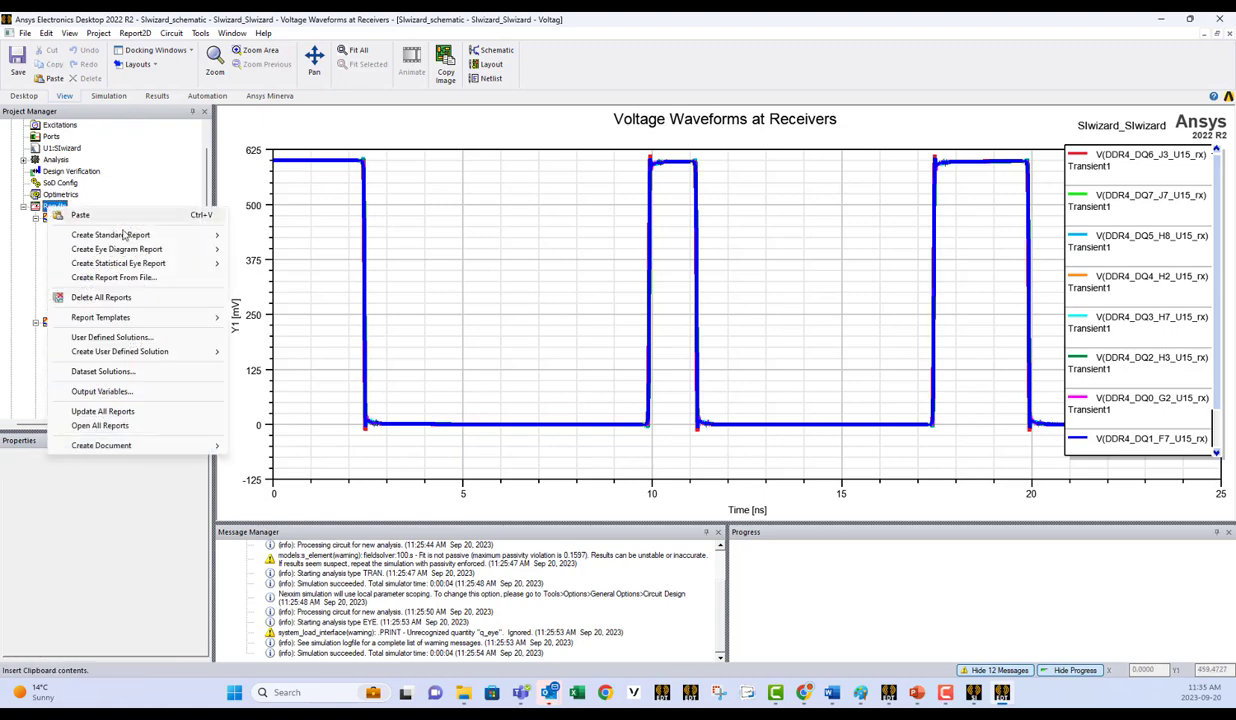
mouse_move(126, 234)
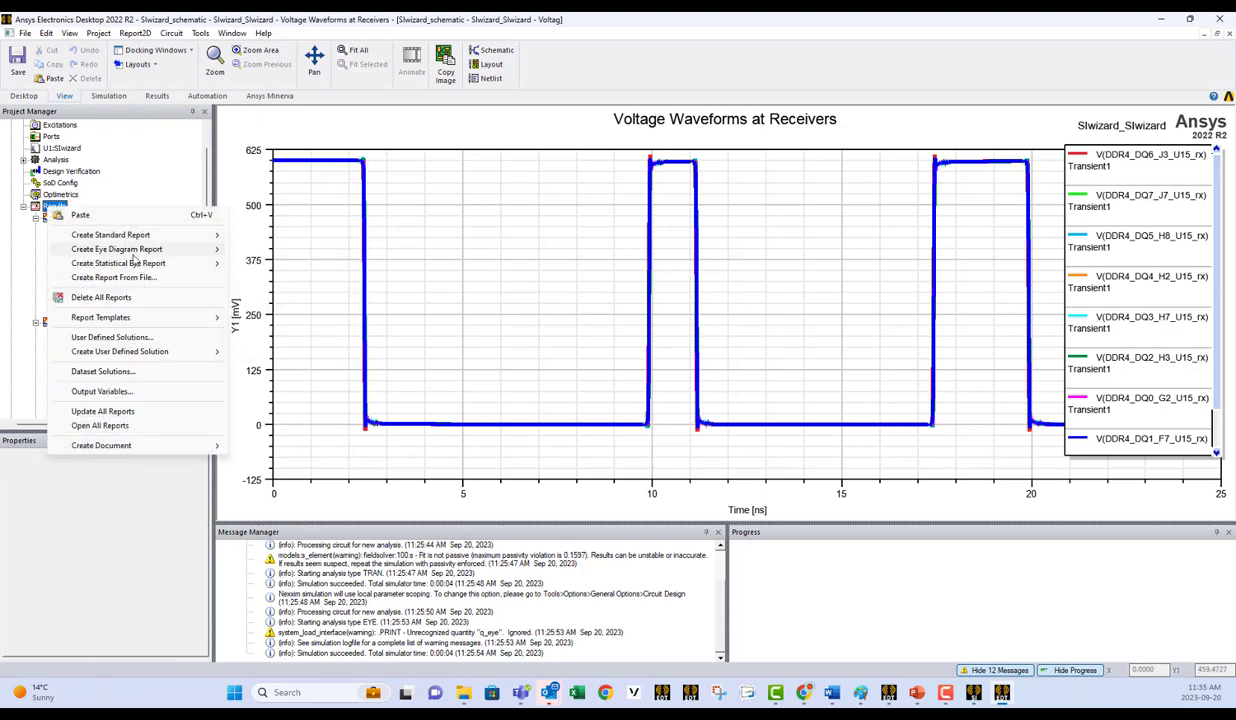
mouse_move(160, 249)
left_click(276, 250)
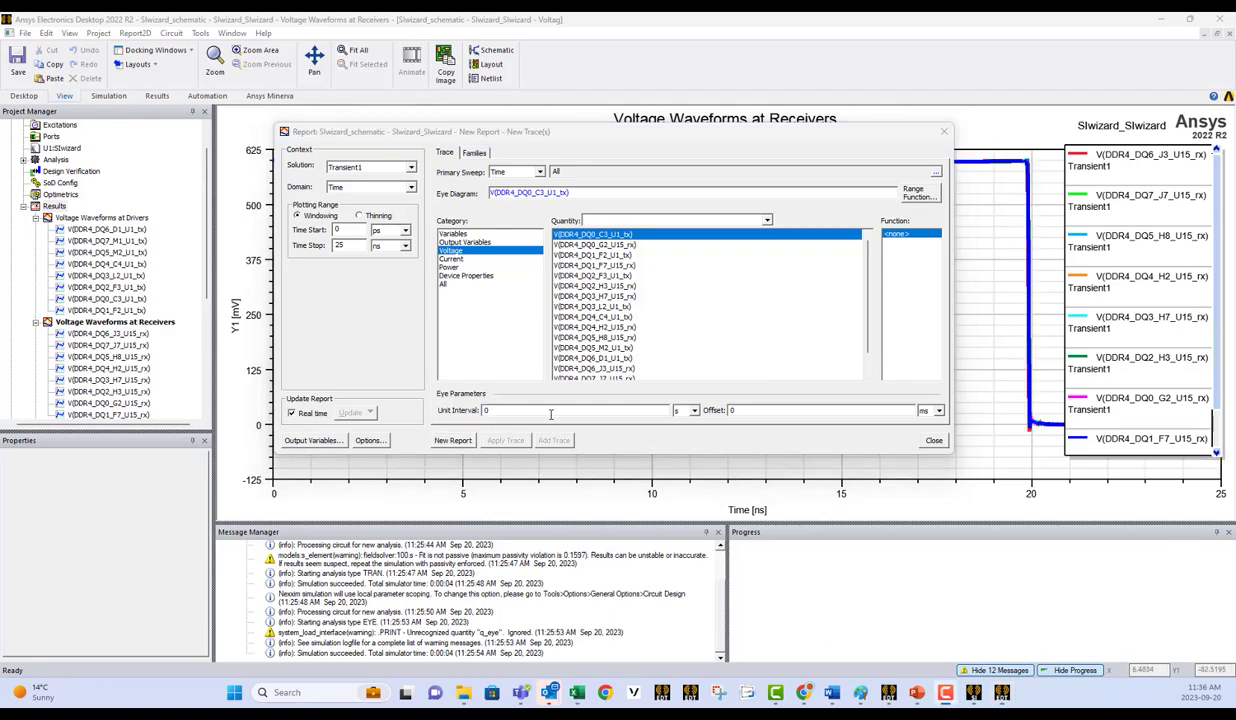
left_click(548, 413)
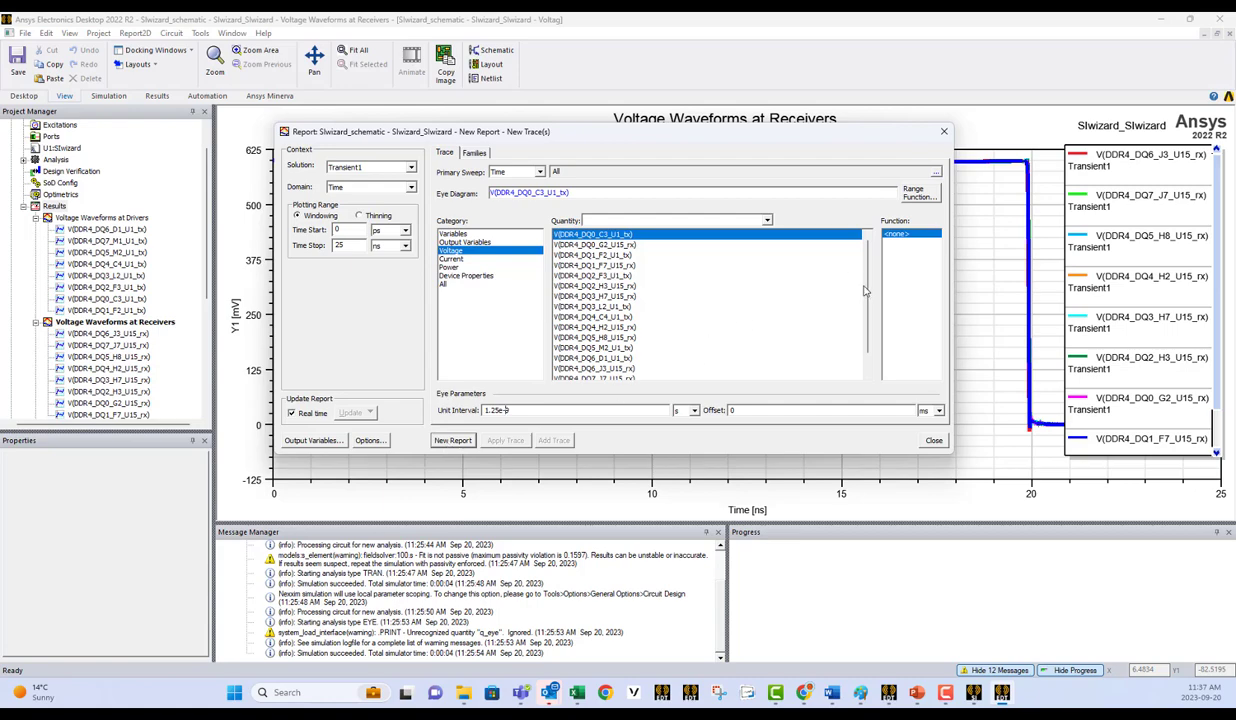
scroll(720, 315, "down", 1)
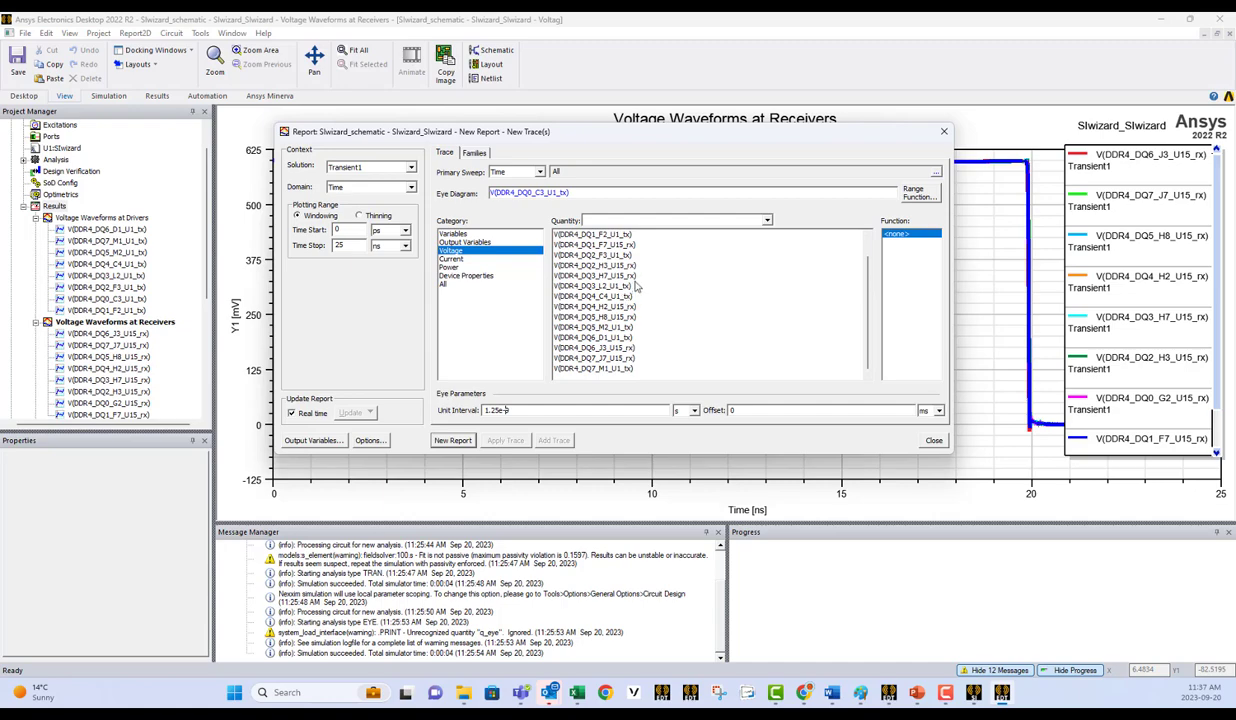
left_click(615, 266)
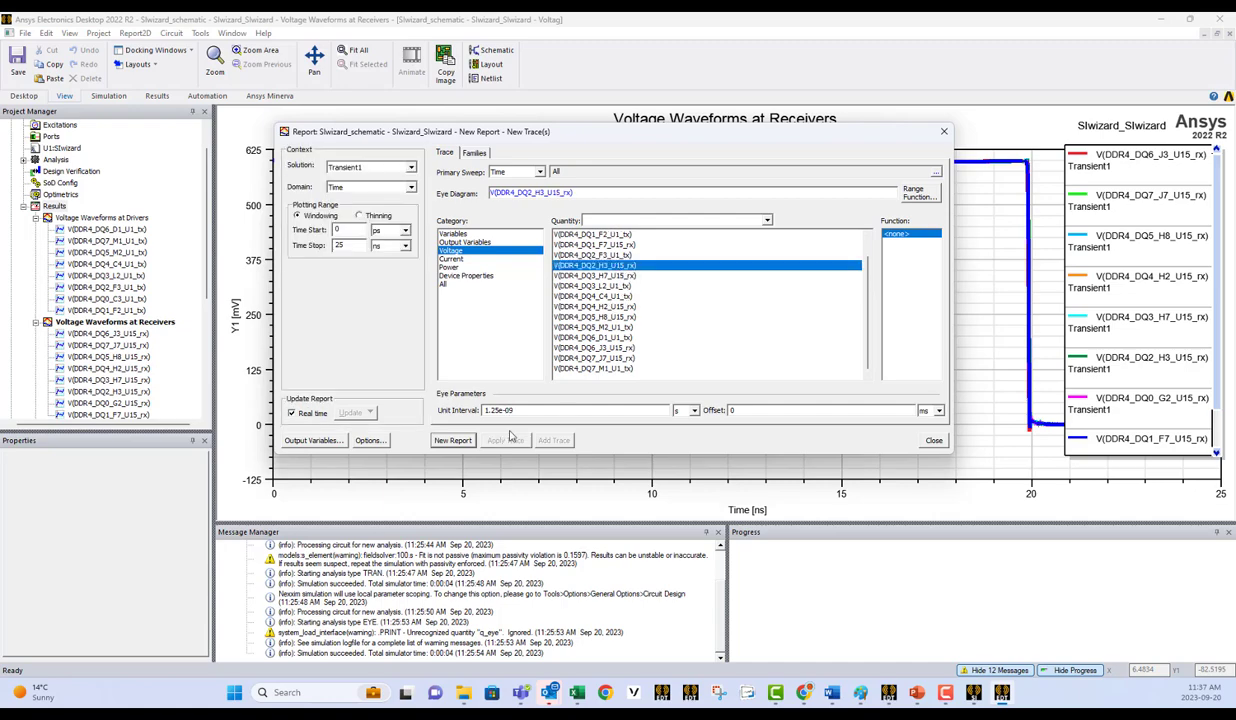
left_click(452, 440)
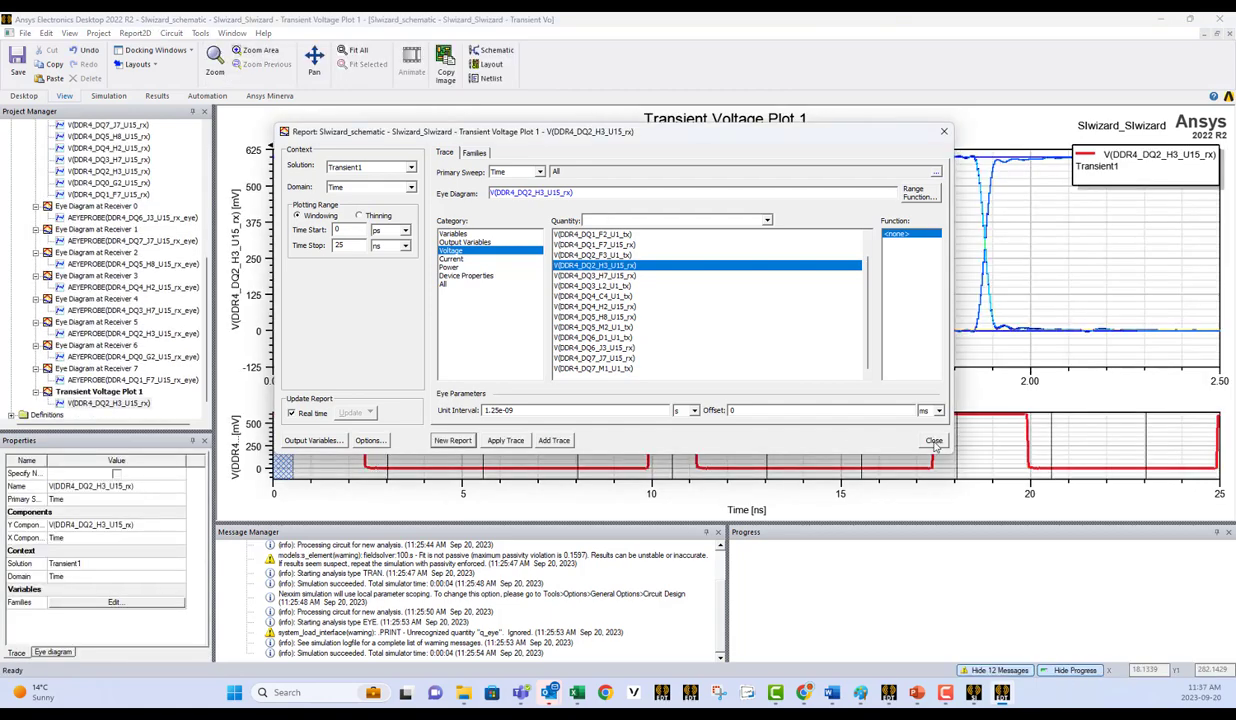
left_click(933, 440)
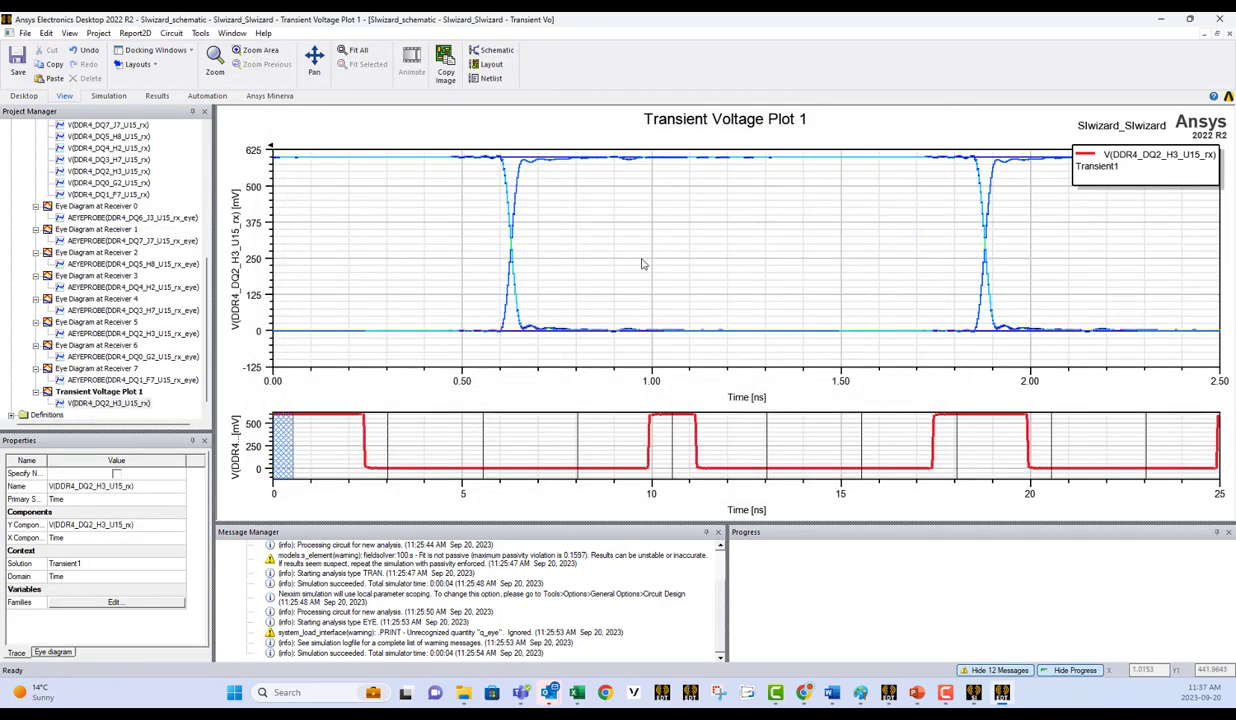
Add all eye measurements to the new transient eye plot and move its legend toward the plot's middle
right_click(651, 213)
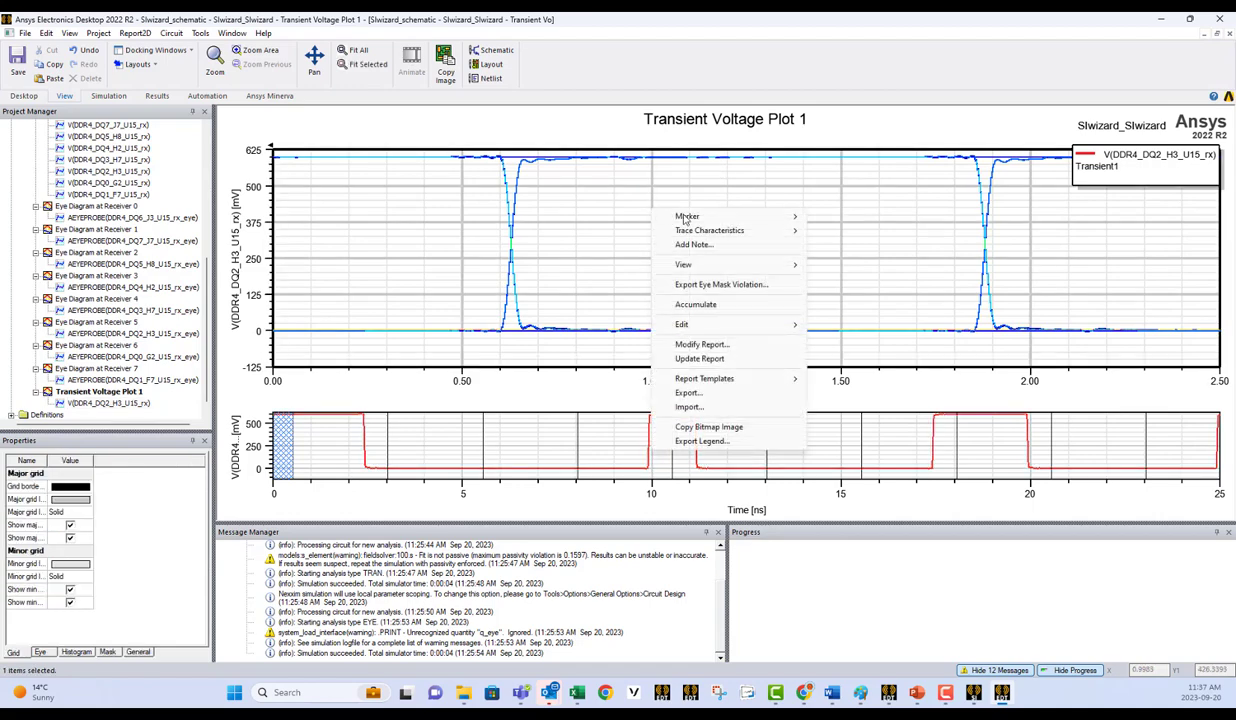
mouse_move(720, 231)
left_click(838, 232)
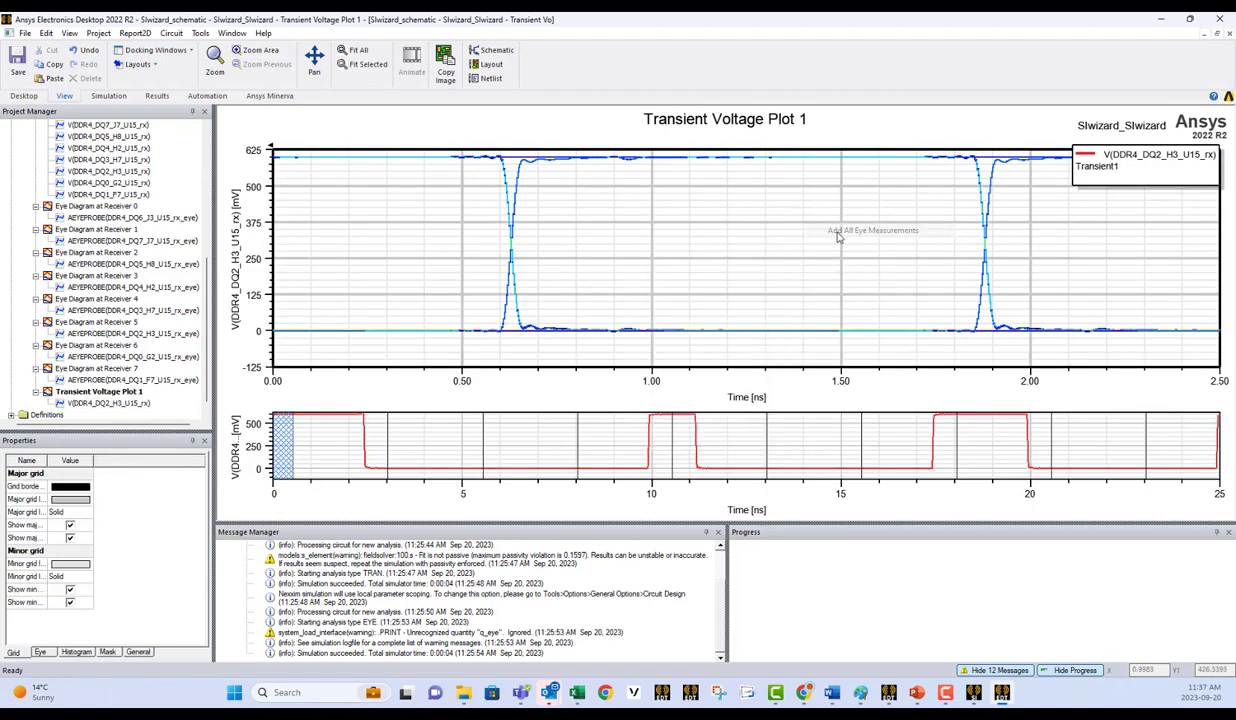
left_click_drag(861, 199, 797, 208)
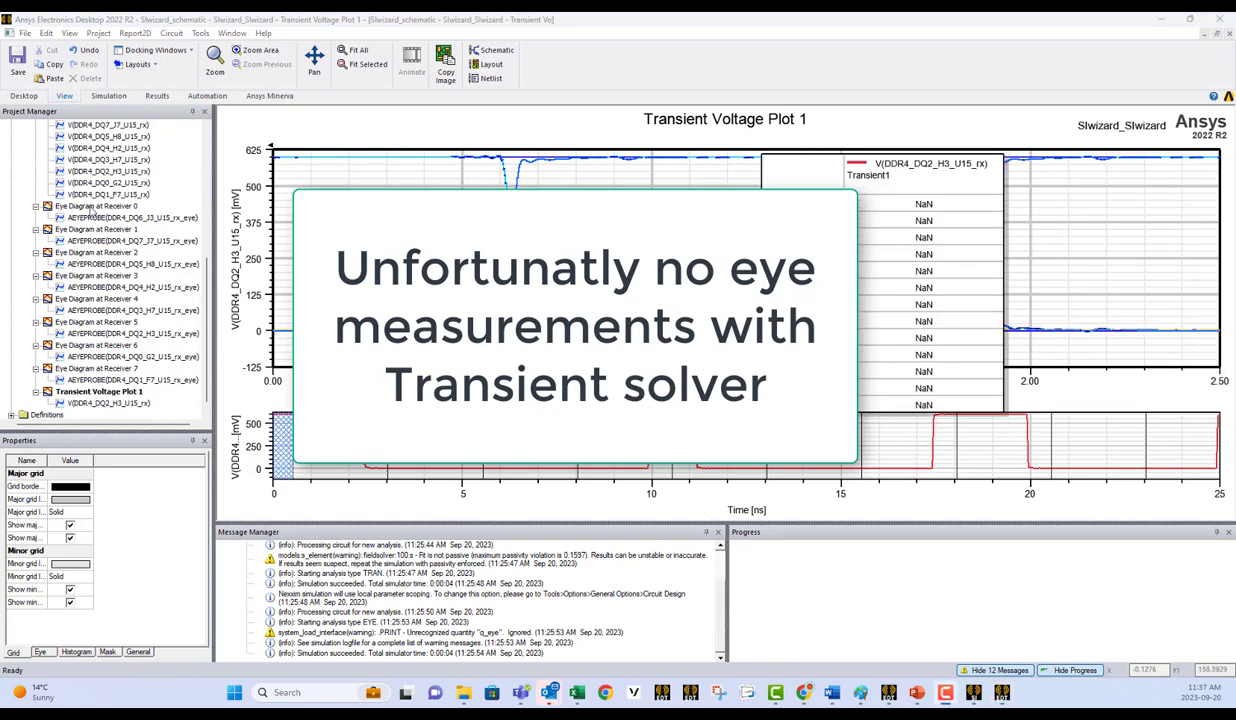
Expand the design's Analysis branch to examine its QuickEyeAnalysis and Transient1 setups
scroll(90, 210, "up", 7)
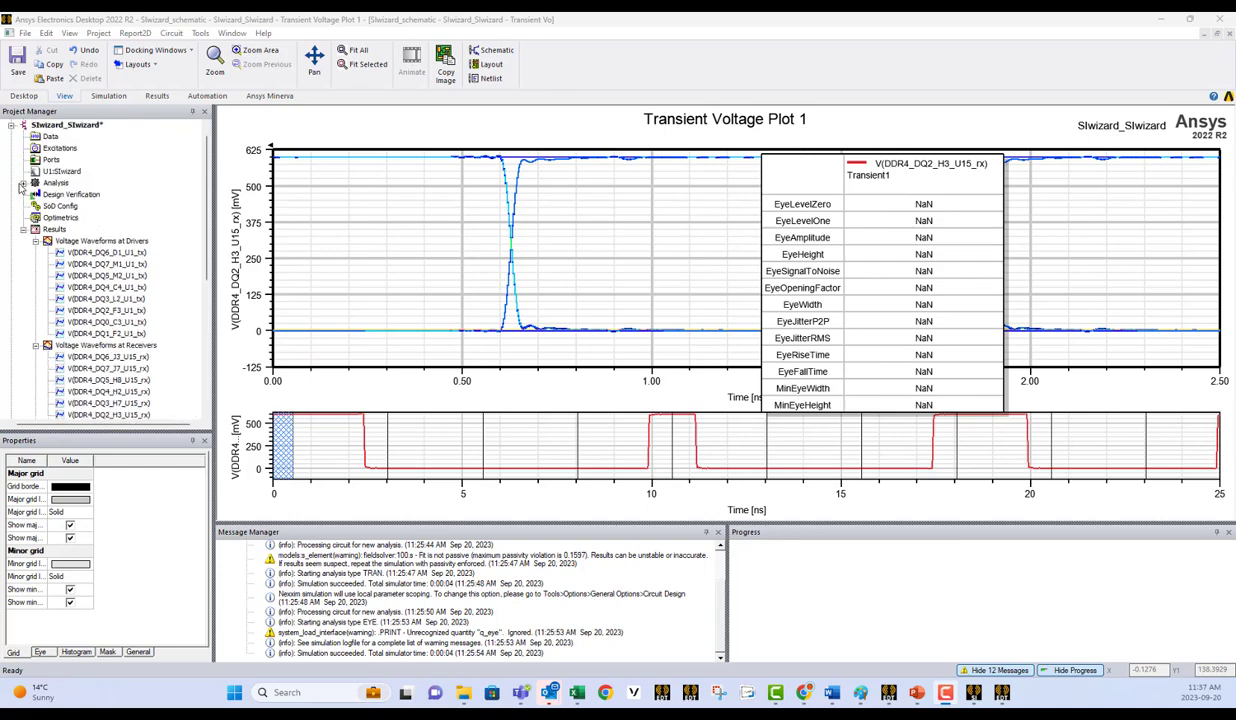
left_click(22, 184)
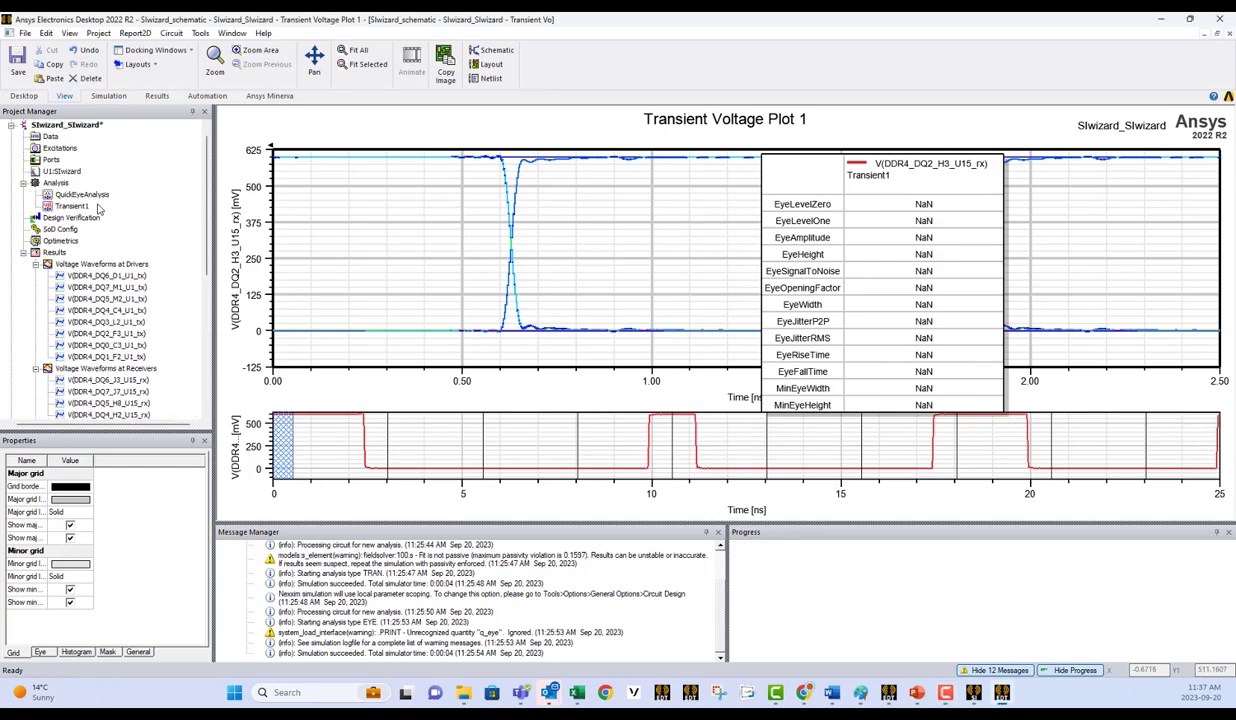
scroll(120, 276, "down", 7)
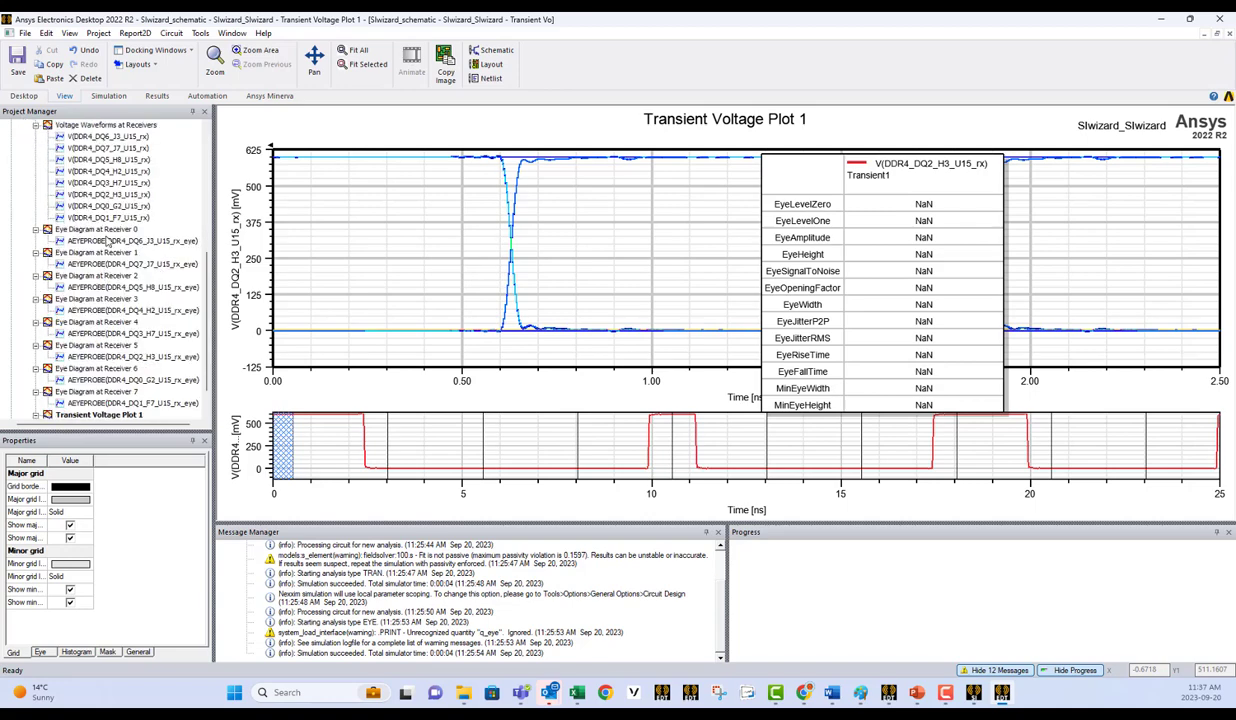
Reopen the eye diagram at Receiver 0 and move its measurement legend lower to uncover the second crossing
double_click(101, 229)
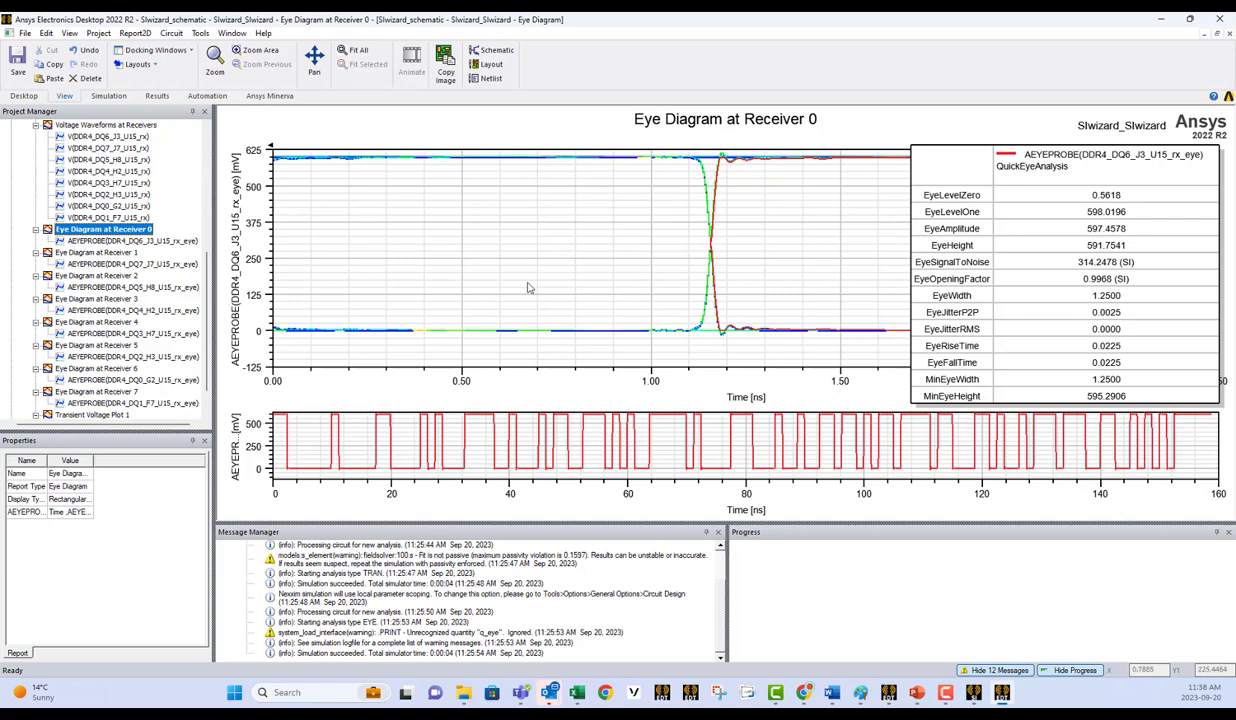
left_click_drag(984, 180, 948, 278)
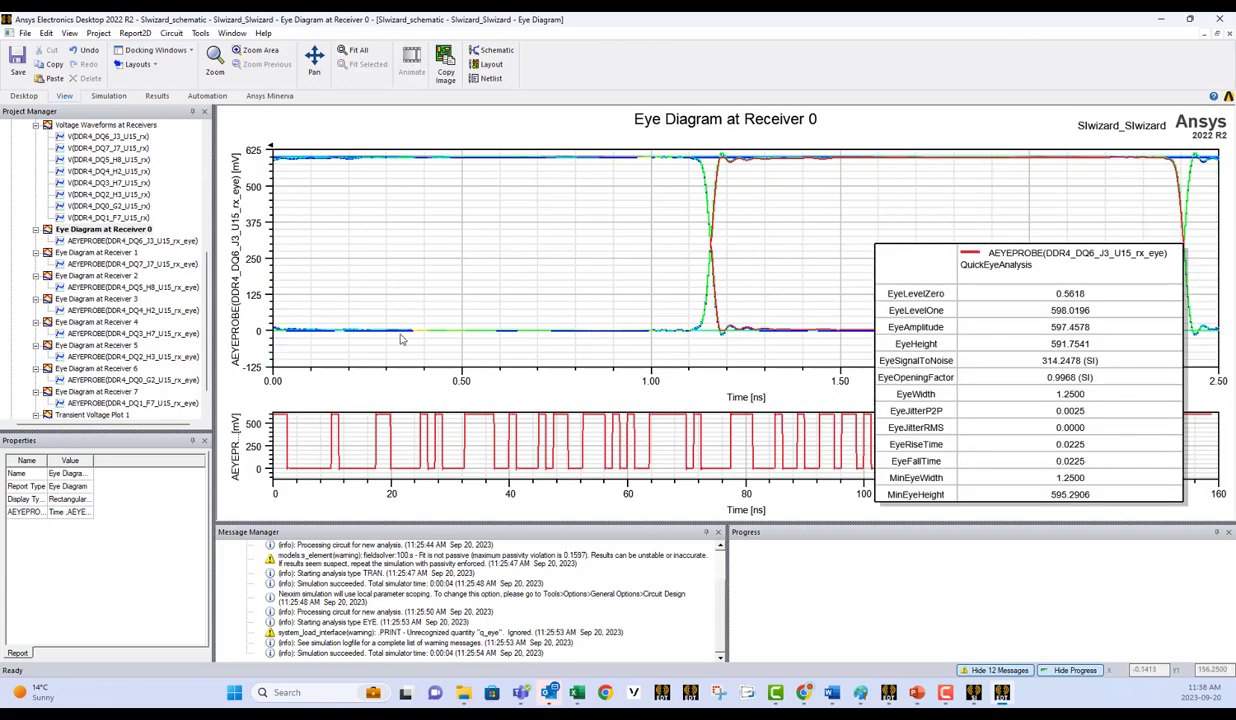
scroll(100, 238, "up", 5)
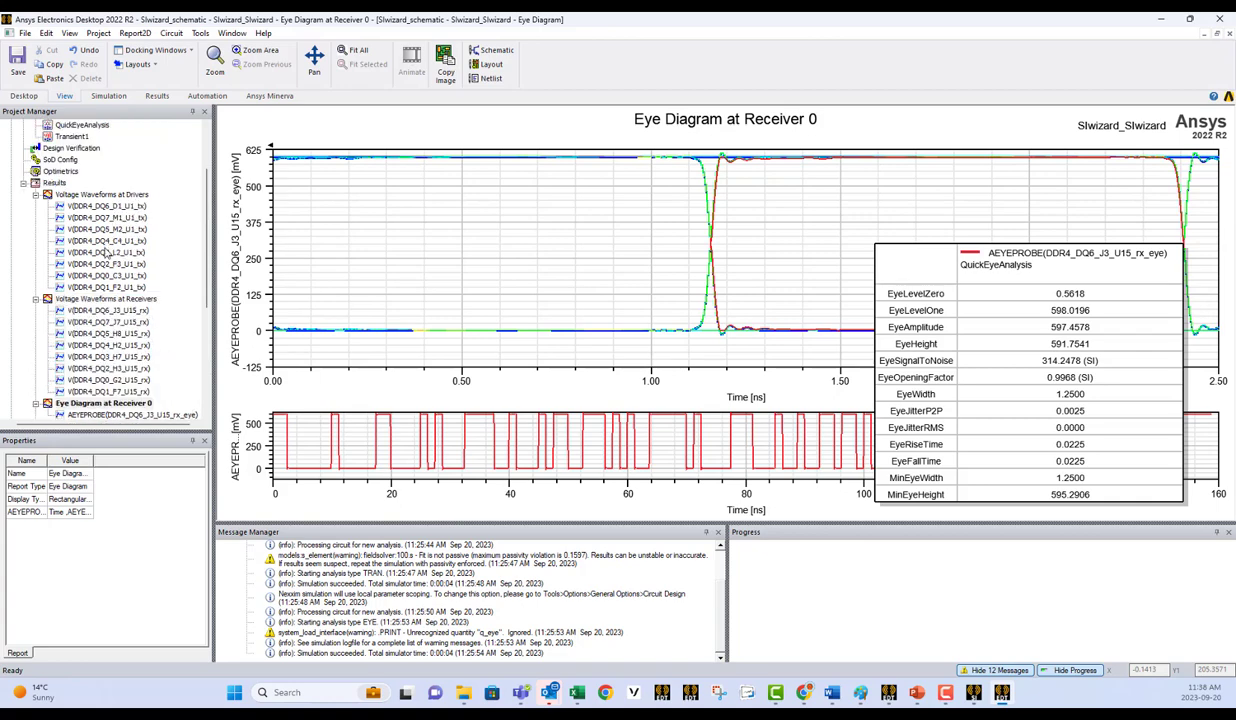
Create a rectangular eye diagram report of AEYEPROBE(DDR4_DQ6_J3_U15_rx_eye) from the QuickEyeAnalysis solution
left_click(55, 183)
right_click(55, 183)
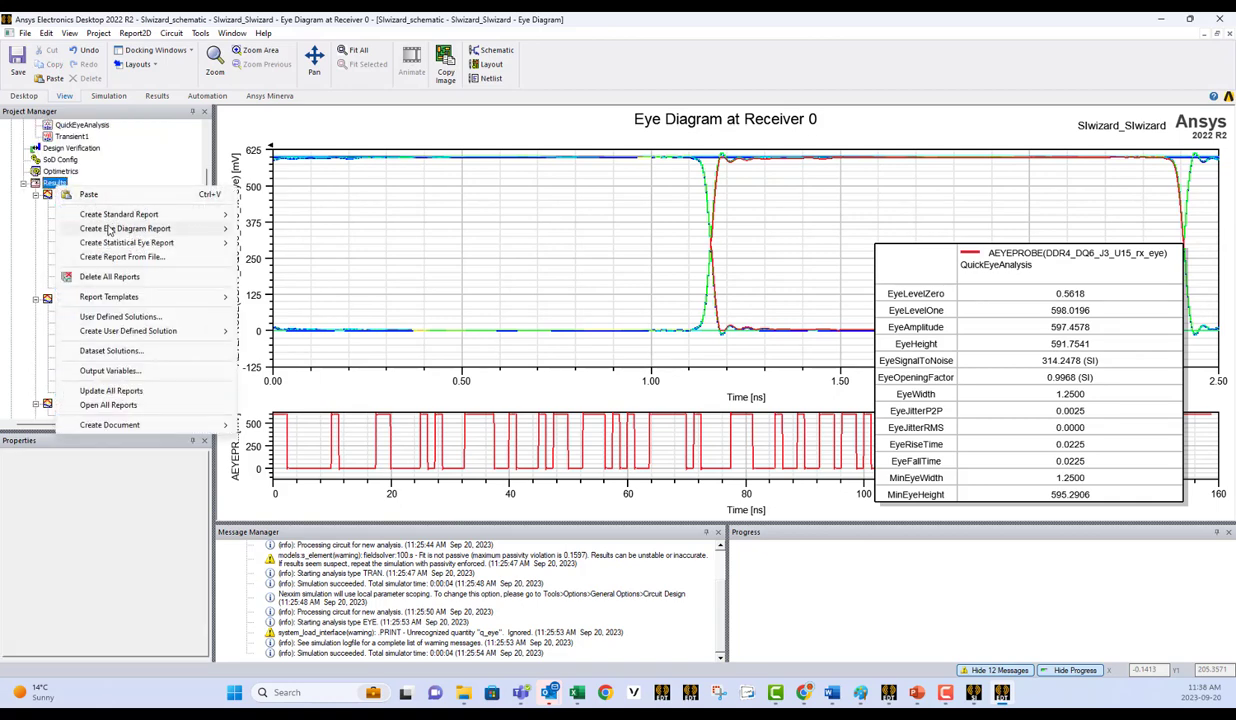
mouse_move(110, 230)
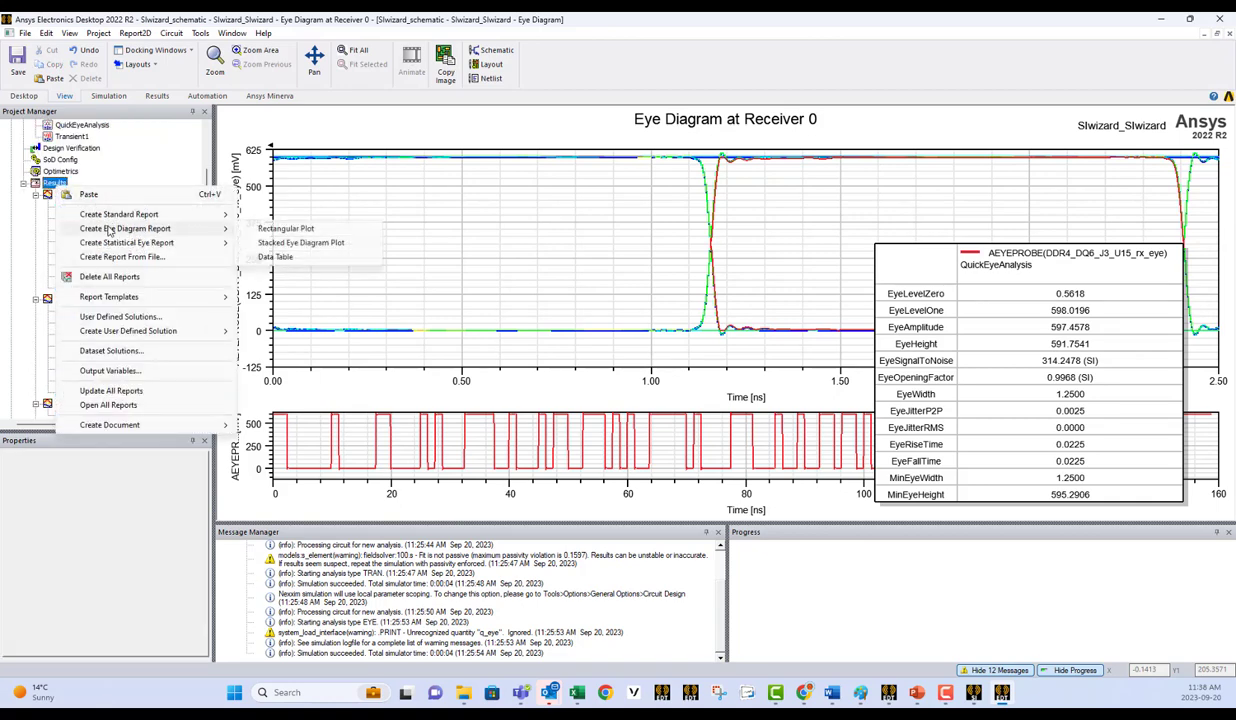
left_click(265, 231)
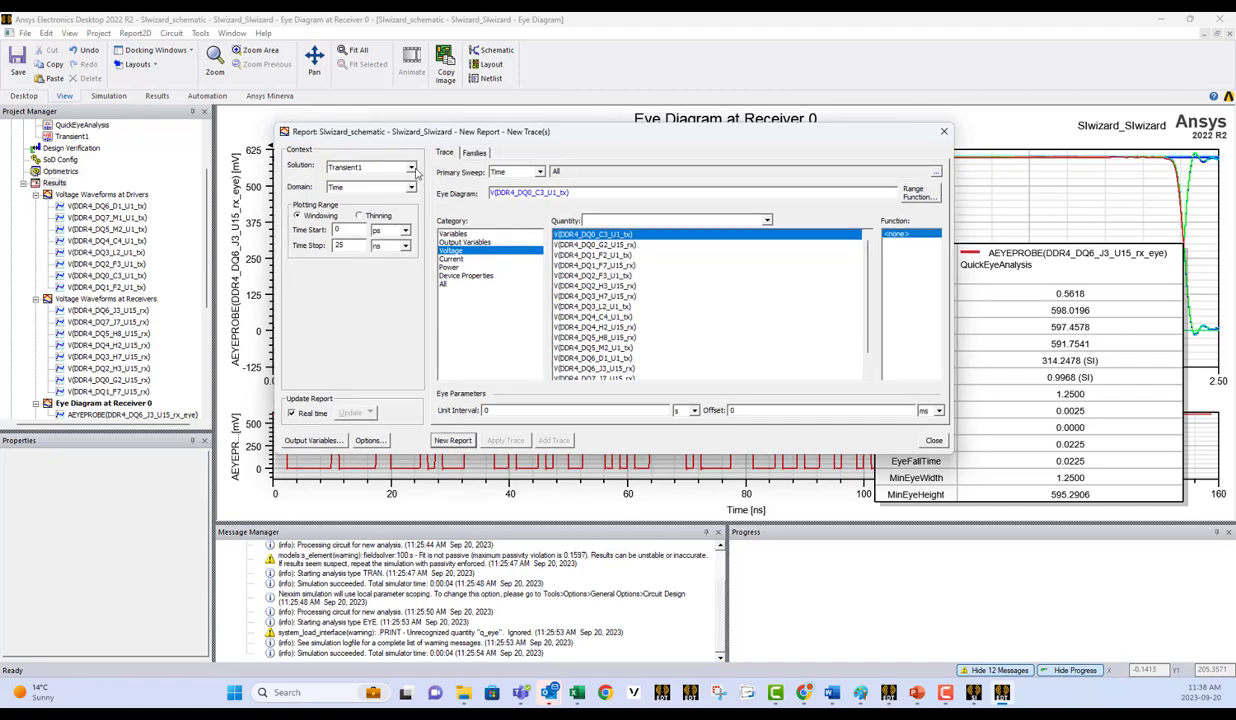
left_click(410, 167)
left_click(385, 186)
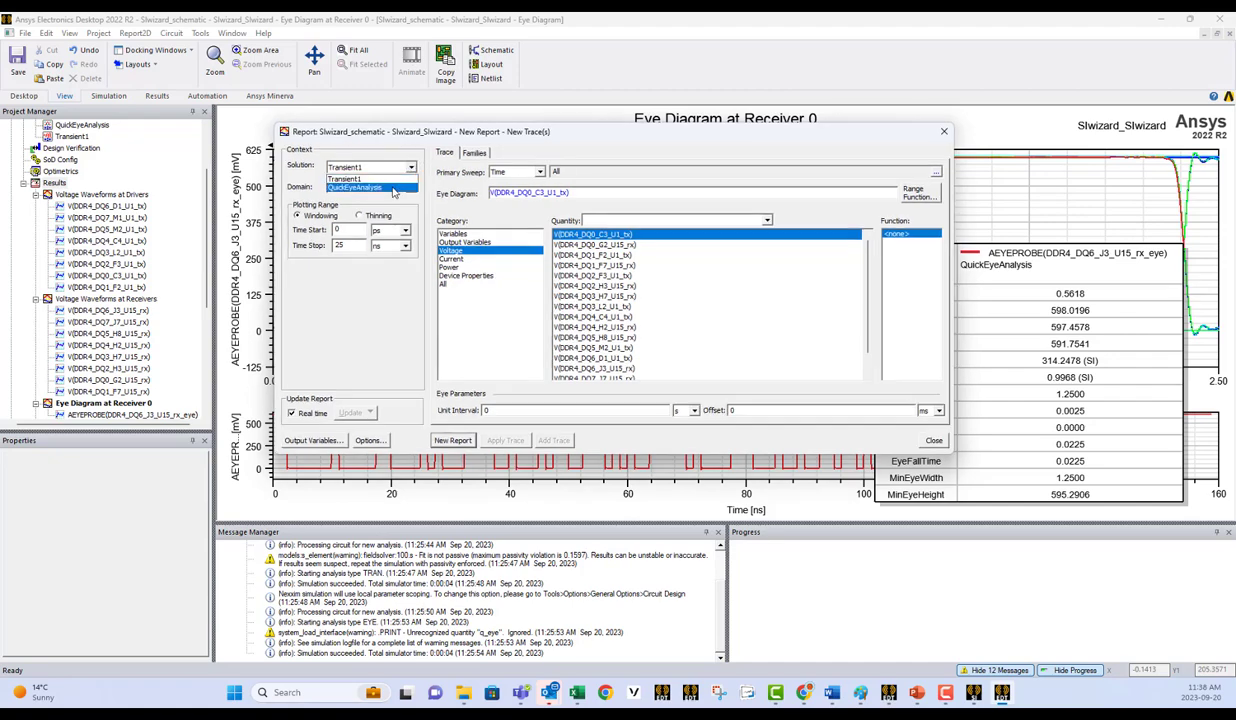
left_click(455, 251)
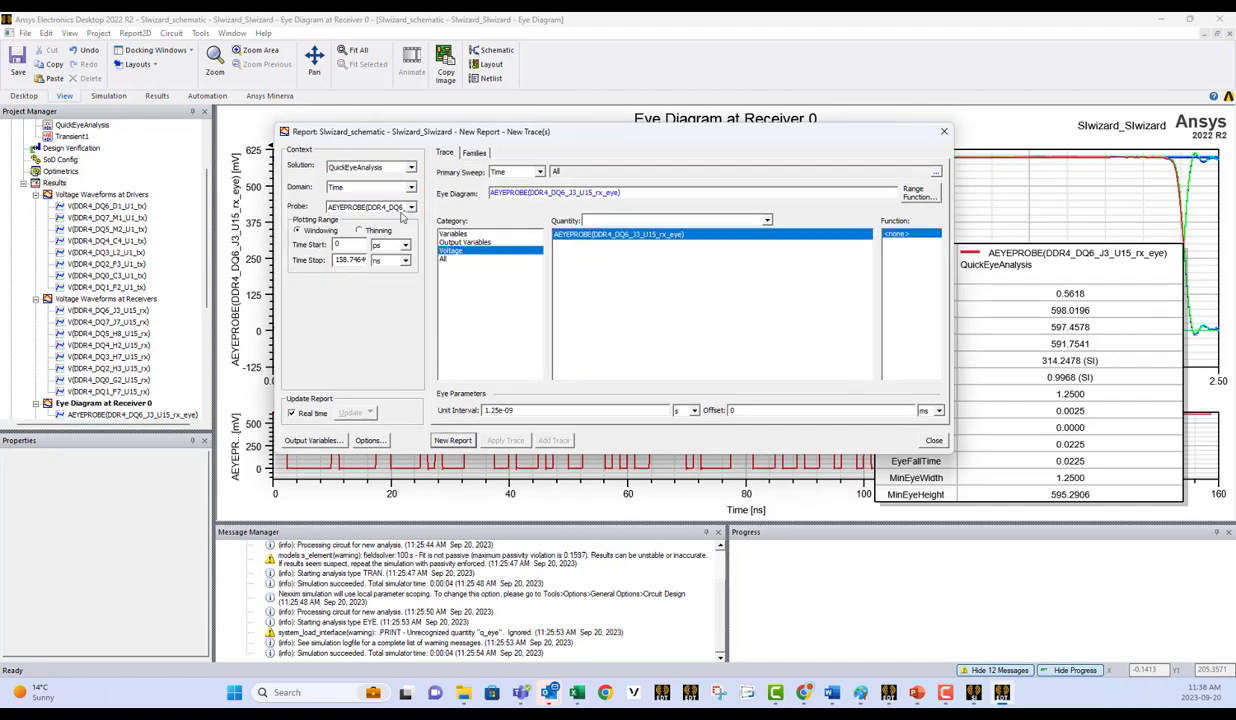
left_click(410, 208)
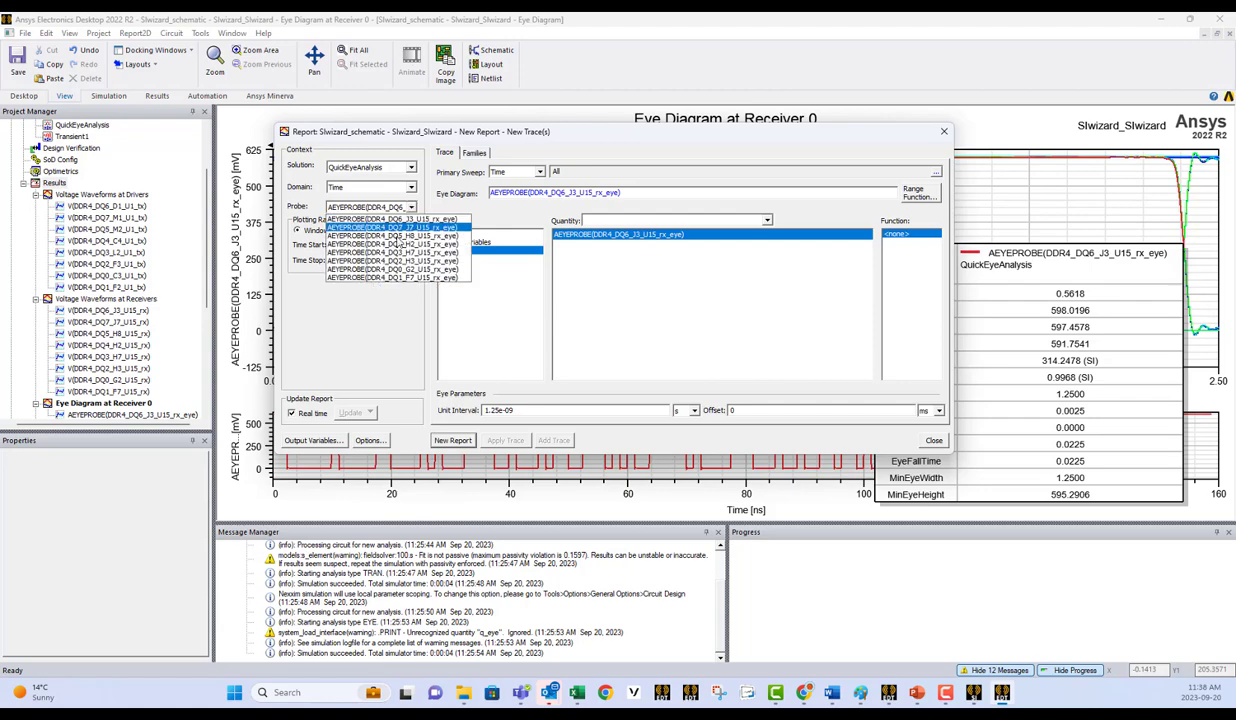
left_click(412, 206)
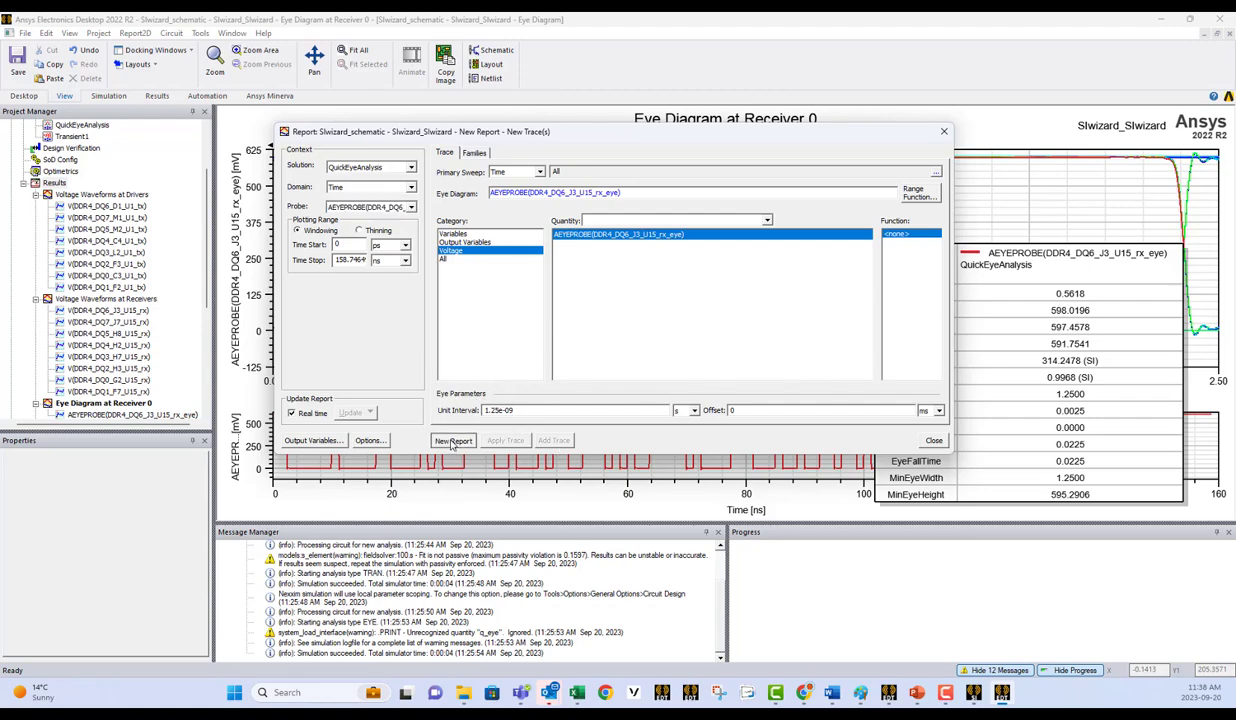
left_click(452, 441)
Add all eye measurements to the new rectangular QuickEye plot and shift its legend slightly within the plot area
left_click_drag(735, 138, 860, 462)
right_click(822, 228)
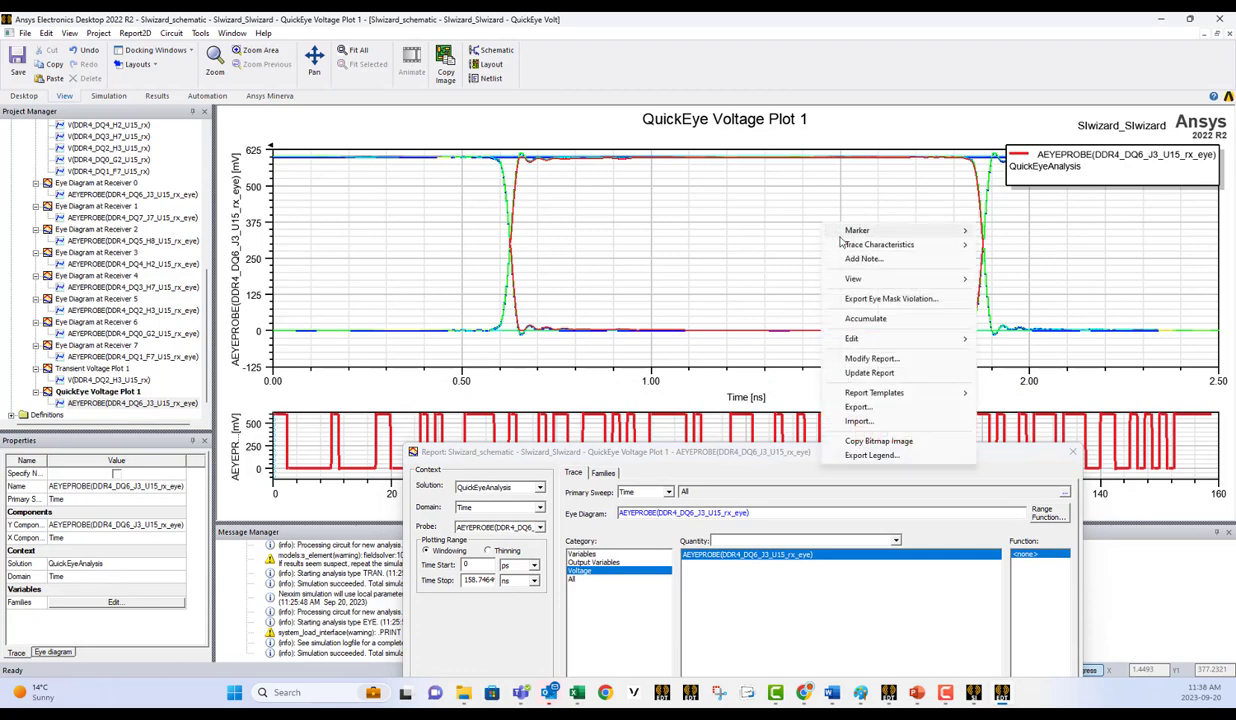
mouse_move(905, 244)
left_click(1012, 249)
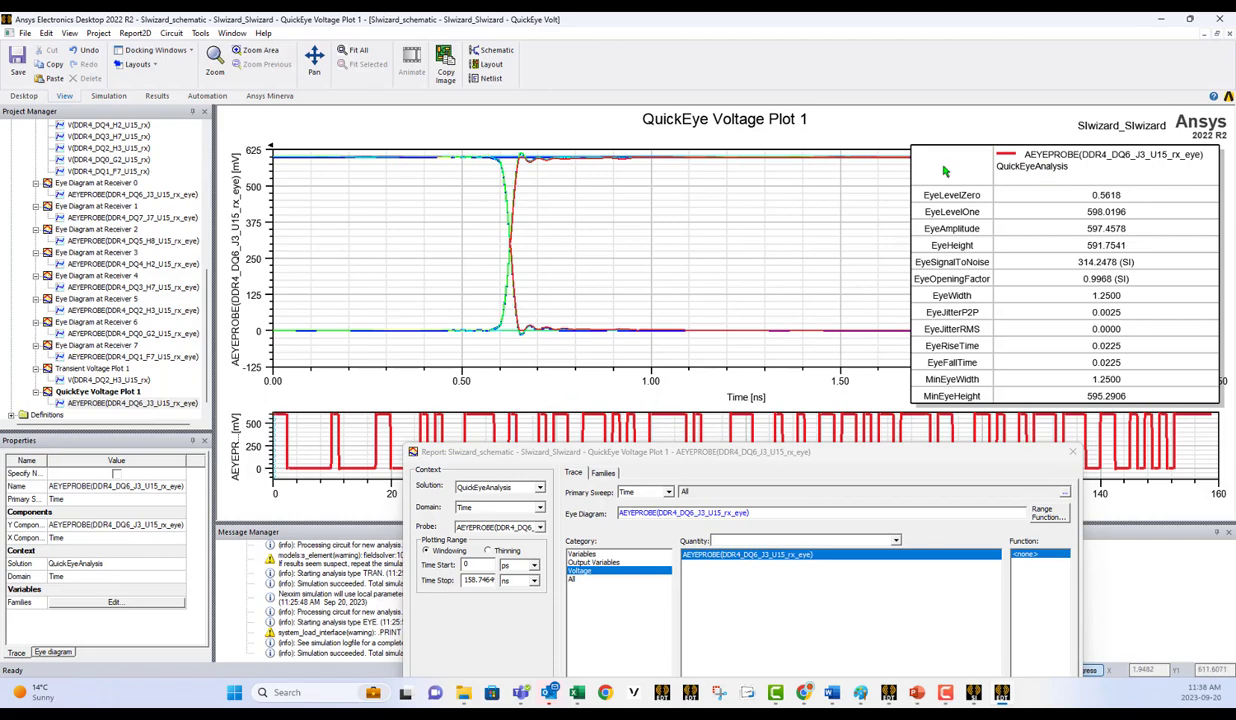
left_click_drag(945, 171, 897, 421)
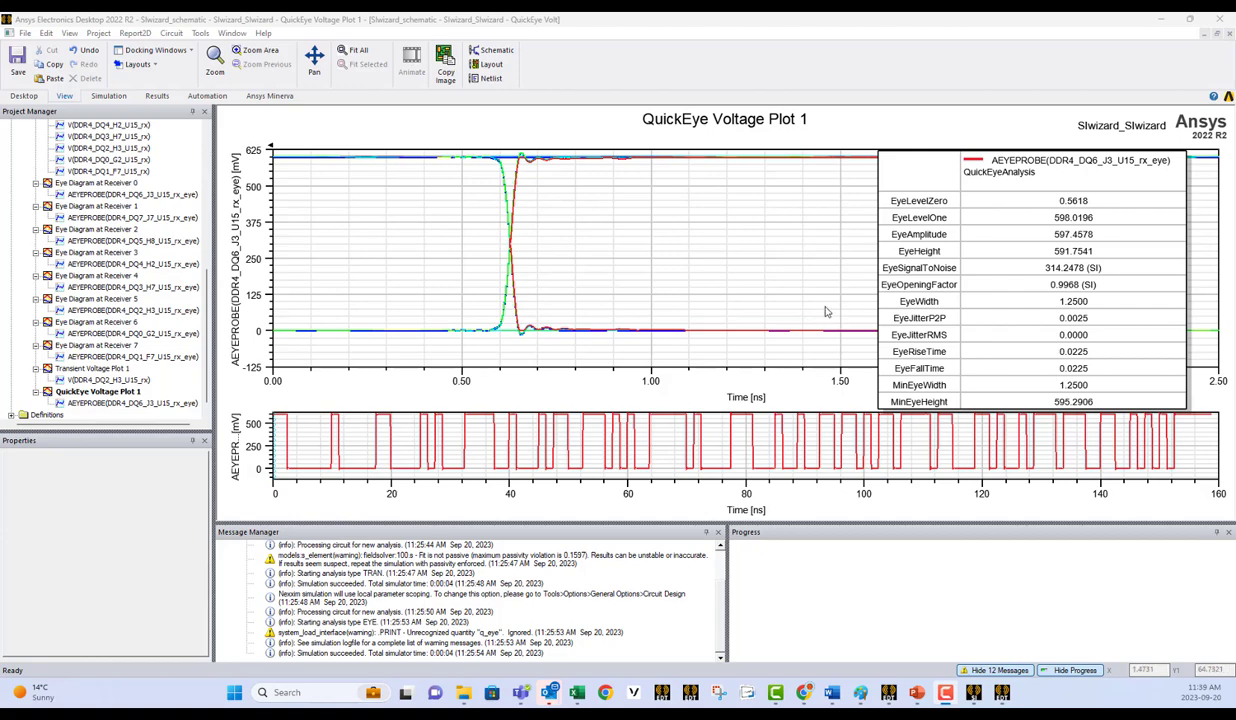
Open the rectangular QuickEye plot's mask properties to examine the eye mask editor and its polygon point dataset
right_click(633, 237)
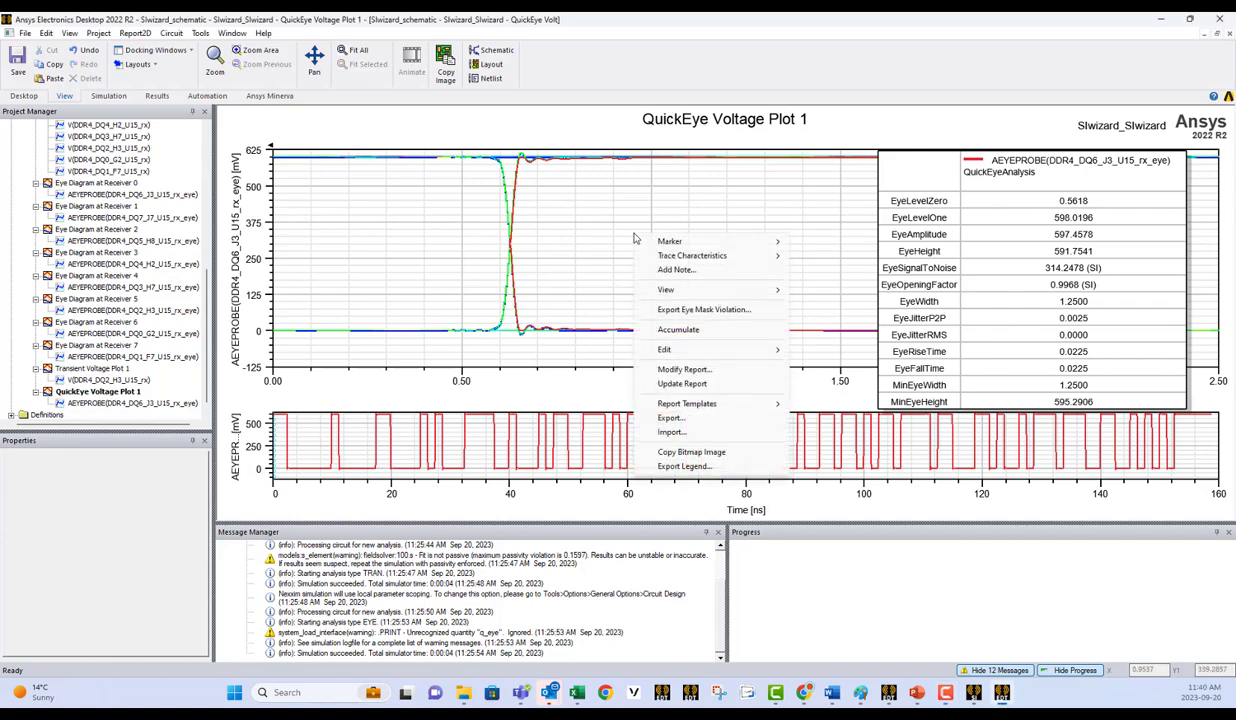
double_click(625, 237)
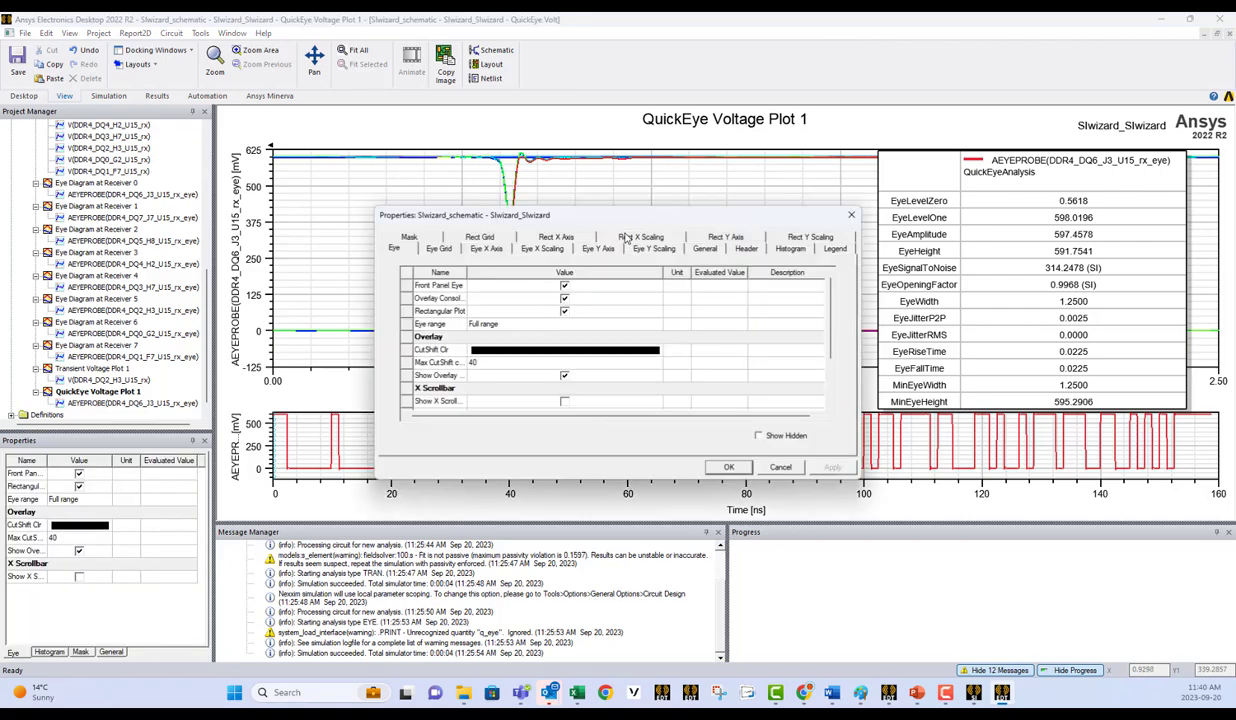
left_click(409, 237)
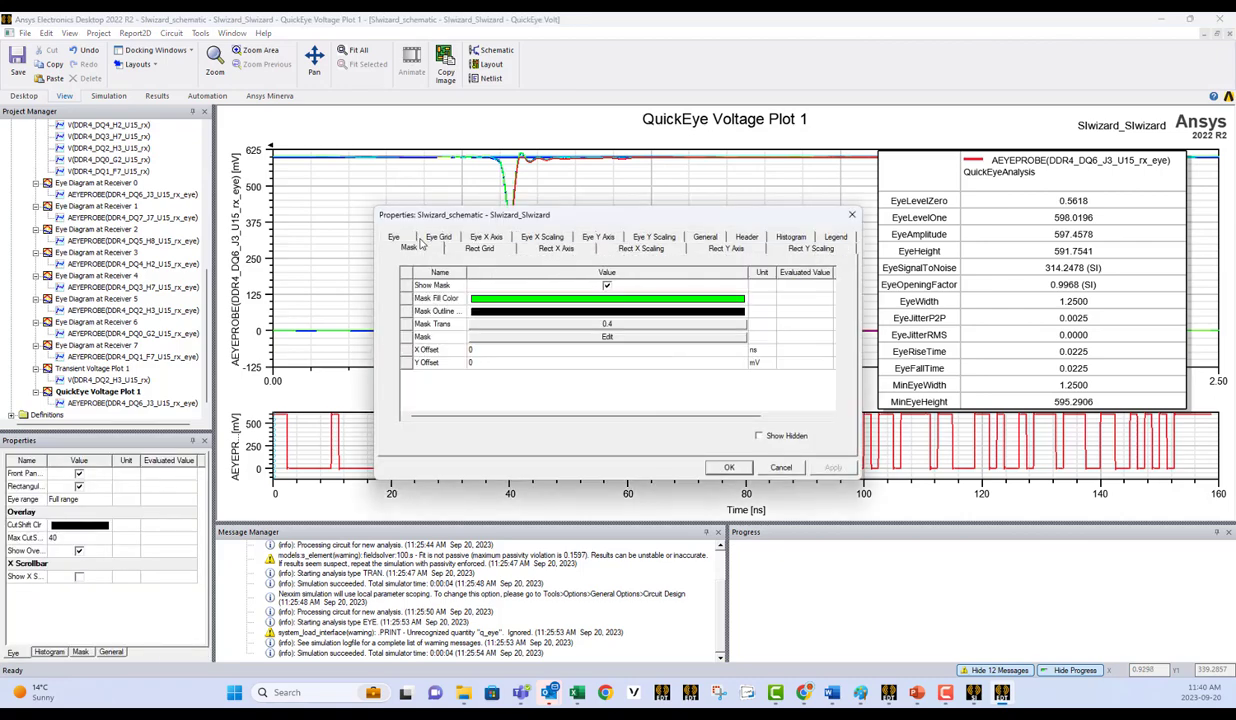
left_click(605, 340)
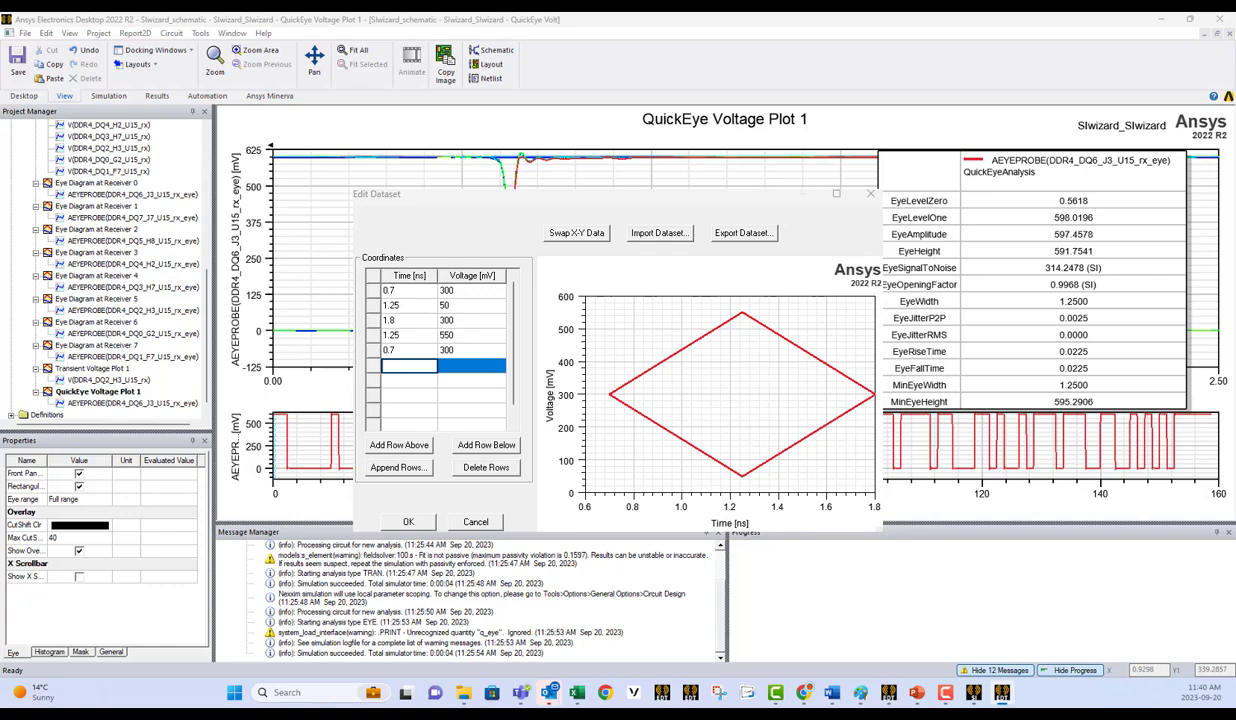
left_click(475, 522)
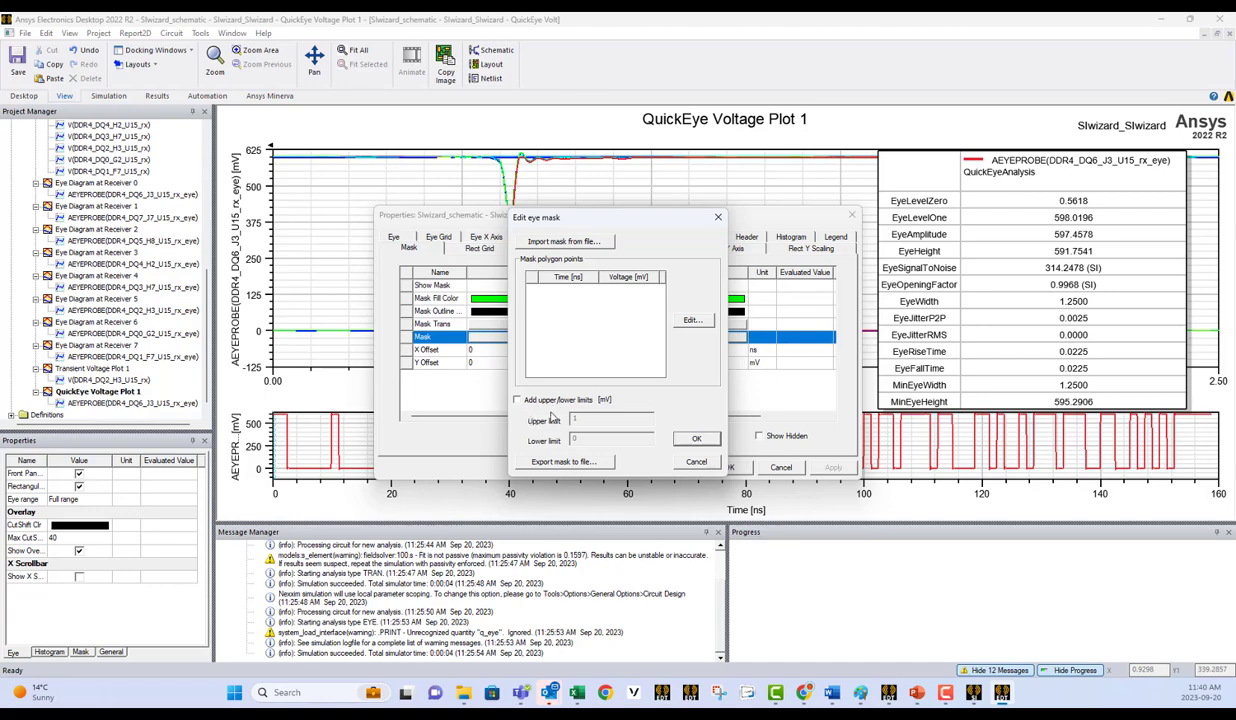
left_click(696, 438)
left_click(729, 467)
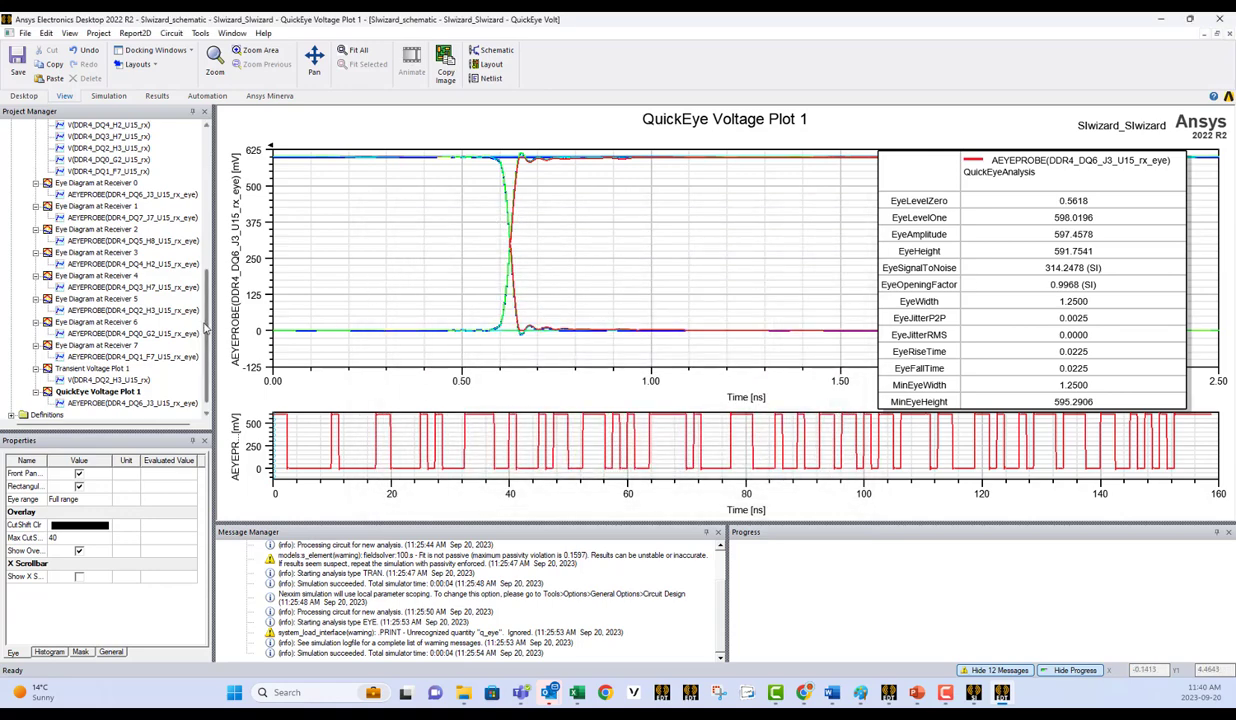
Create a stacked eye diagram plot of AEYEPROBE(DDR4_DQ6_J3_U15_rx_eye) from the QuickEyeAnalysis solution
left_click_drag(205, 330, 200, 180)
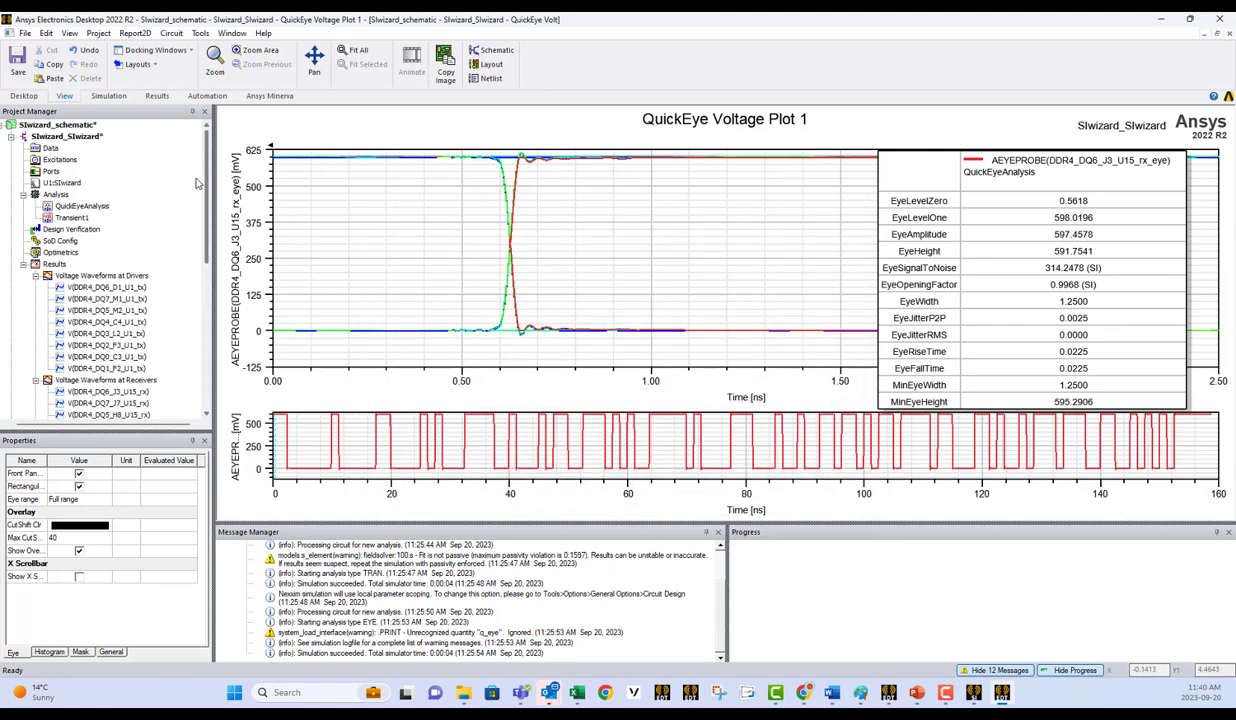
right_click(56, 265)
mouse_move(150, 309)
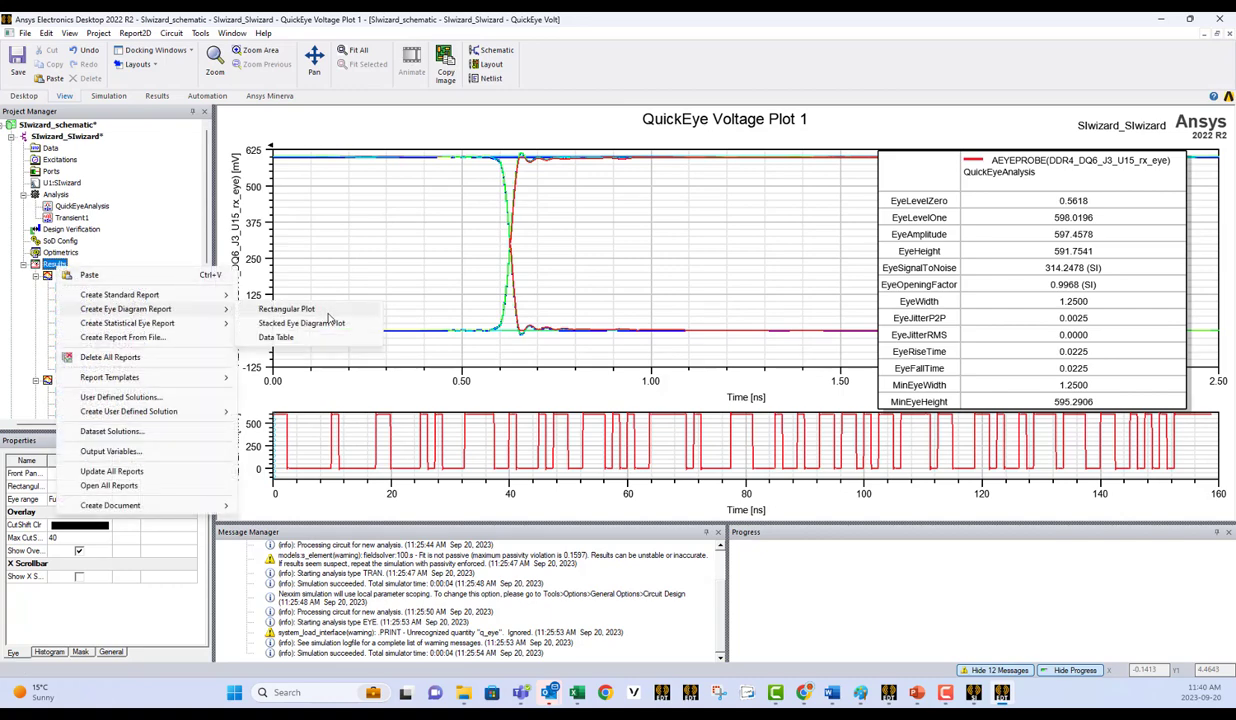
left_click(325, 324)
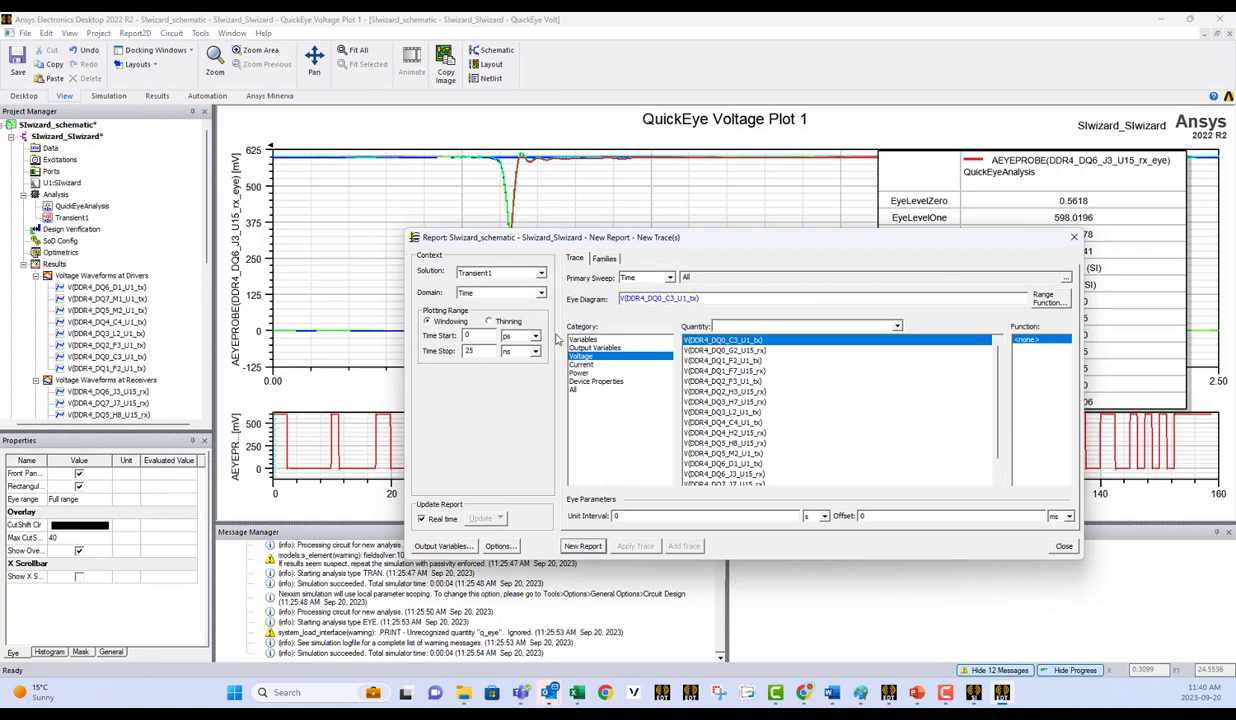
left_click(539, 273)
left_click(490, 292)
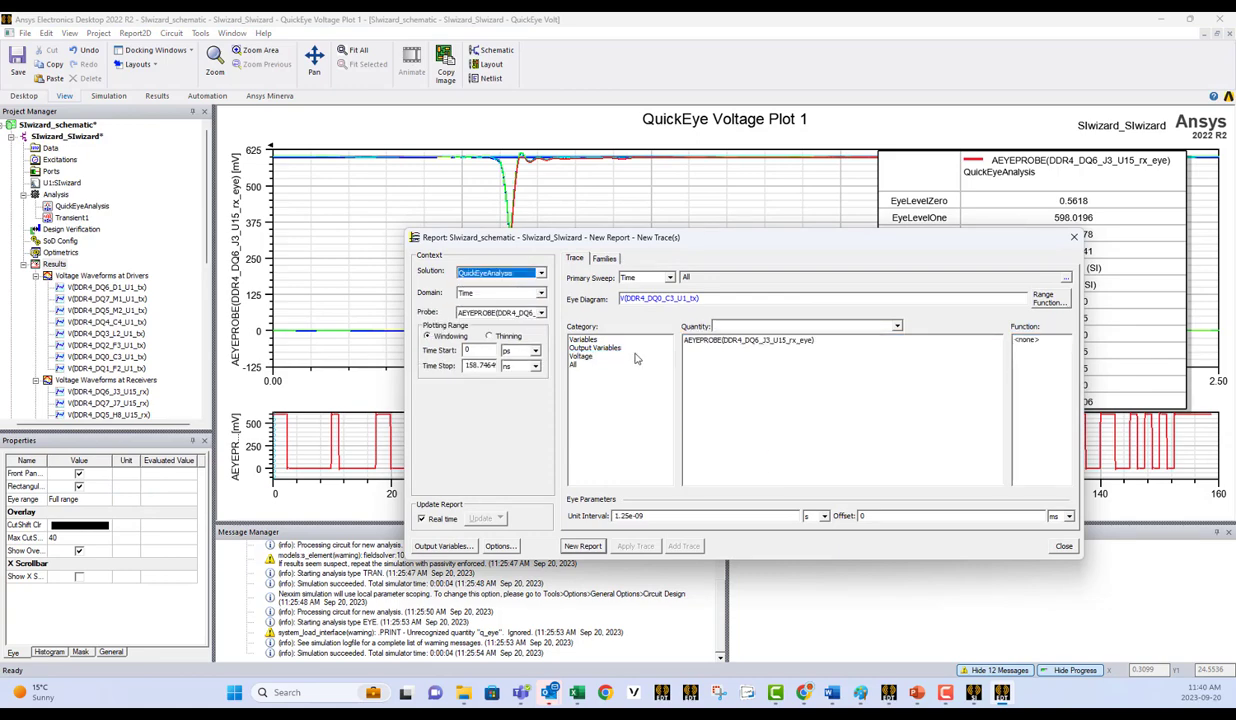
left_click(580, 357)
left_click(723, 341)
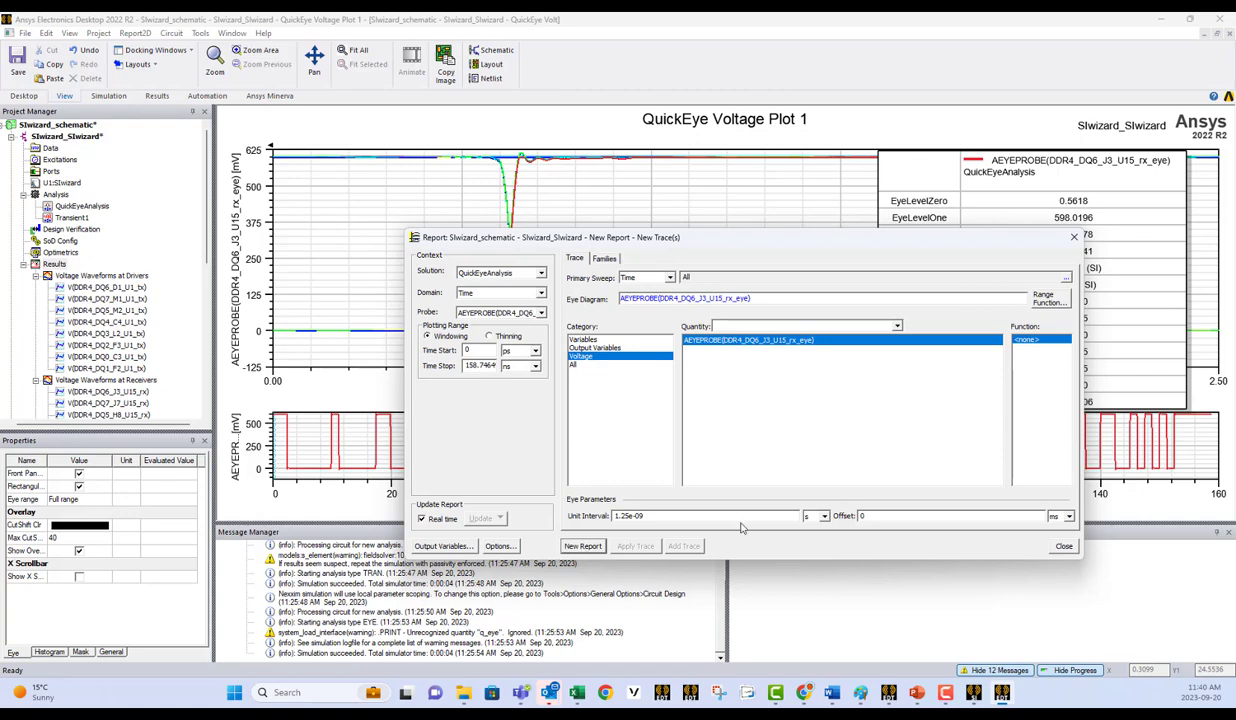
left_click(584, 549)
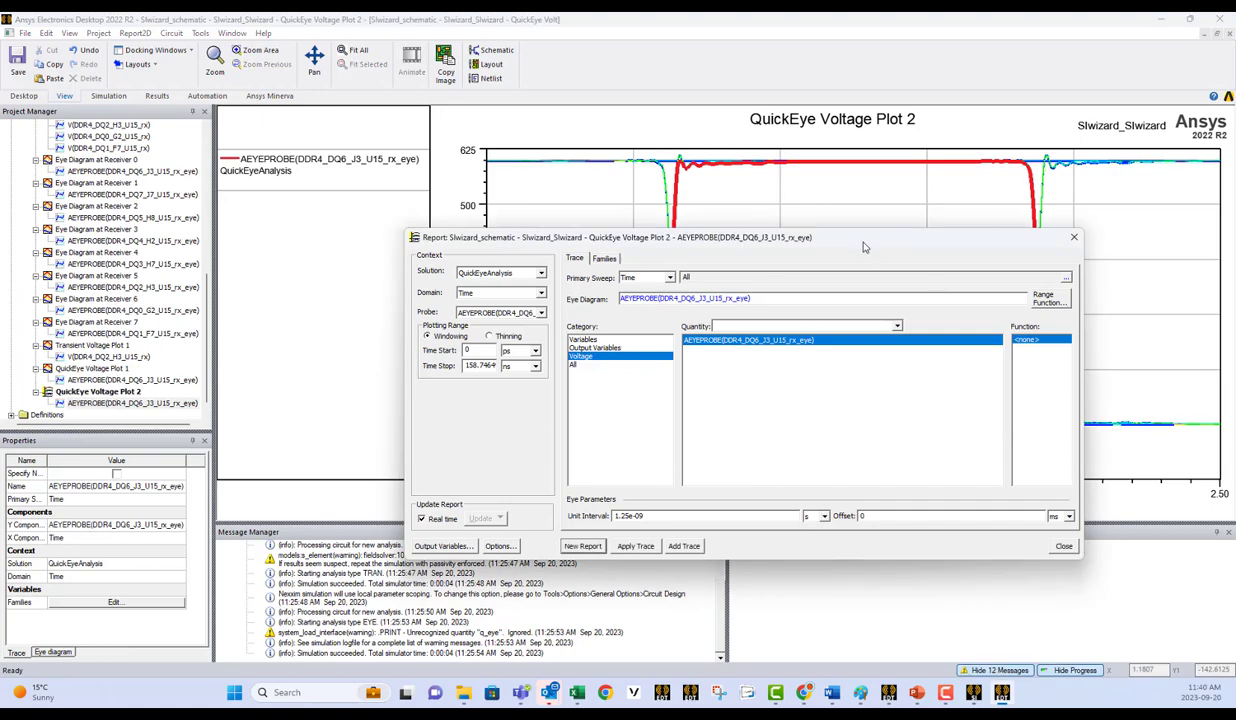
left_click_drag(865, 247, 781, 232)
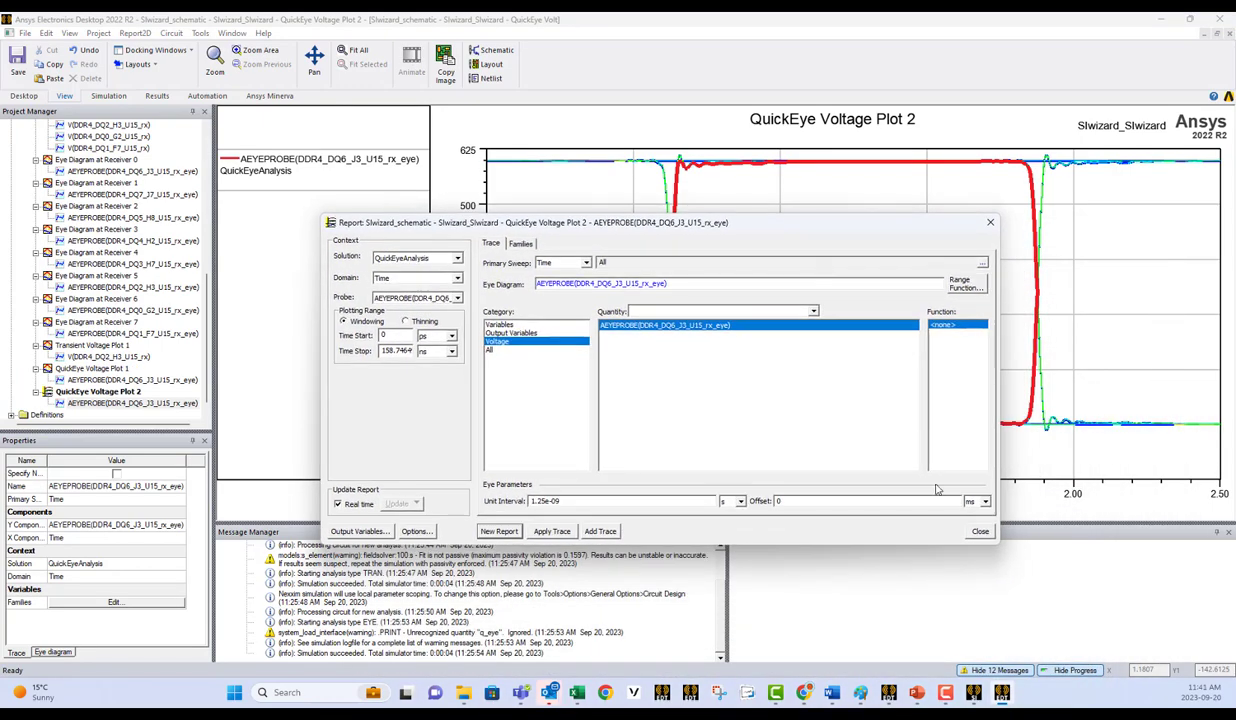
left_click(980, 531)
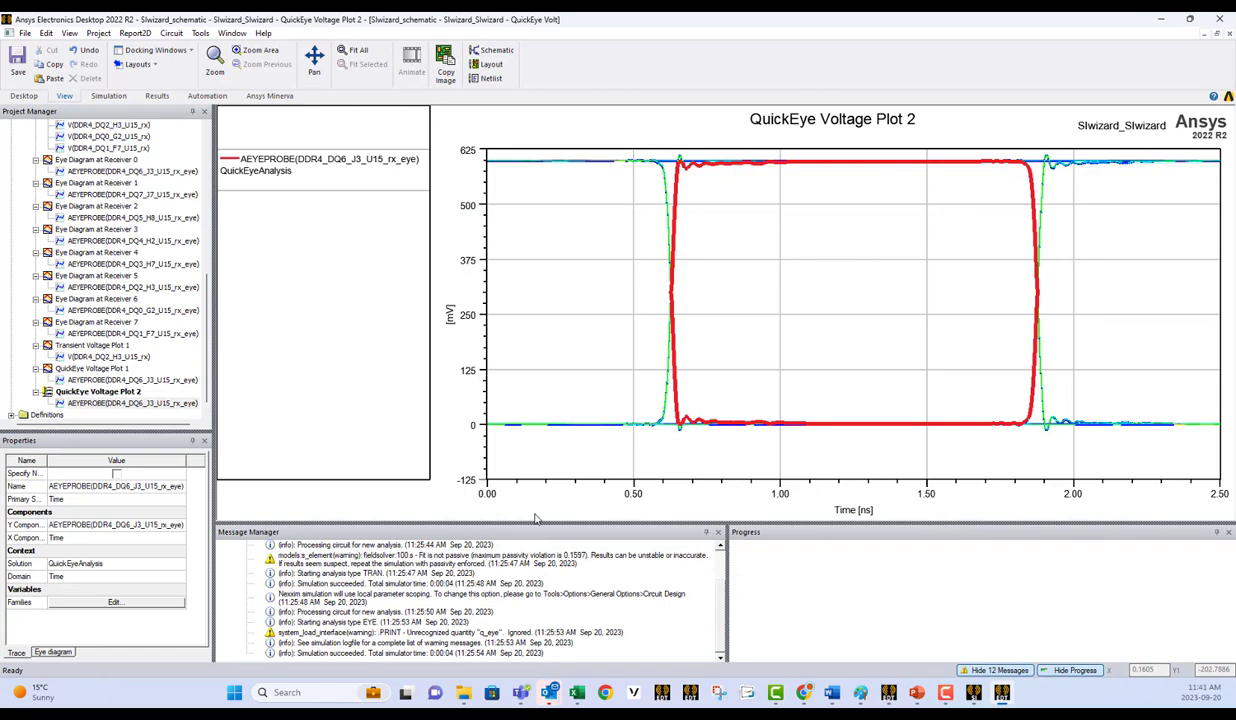
Add all eye measurements to the stacked QuickEye plot's trace table
right_click(786, 239)
mouse_move(828, 261)
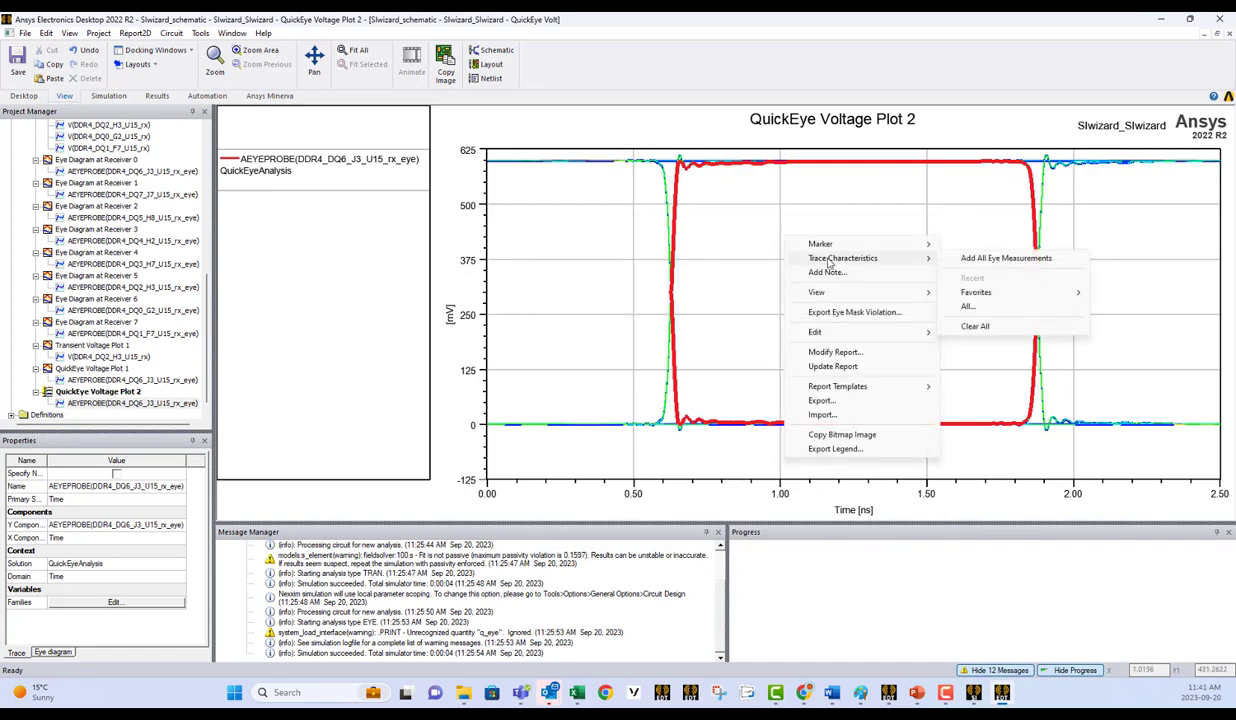
left_click(1025, 258)
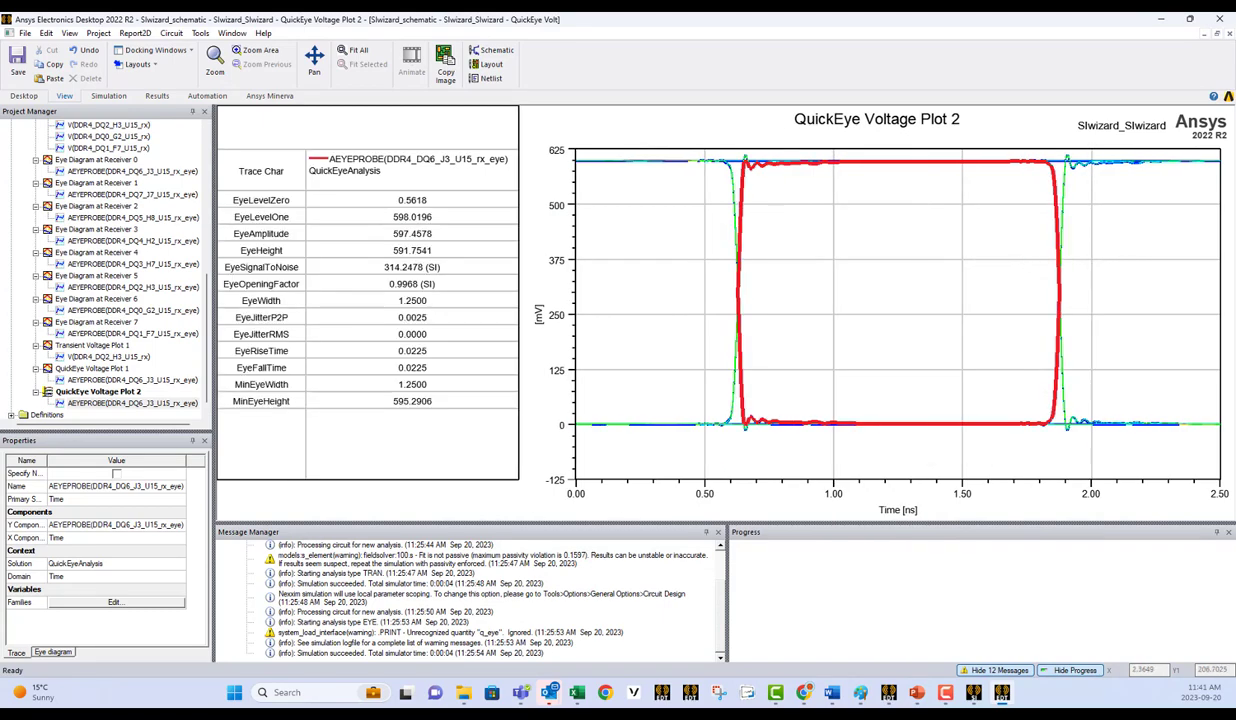
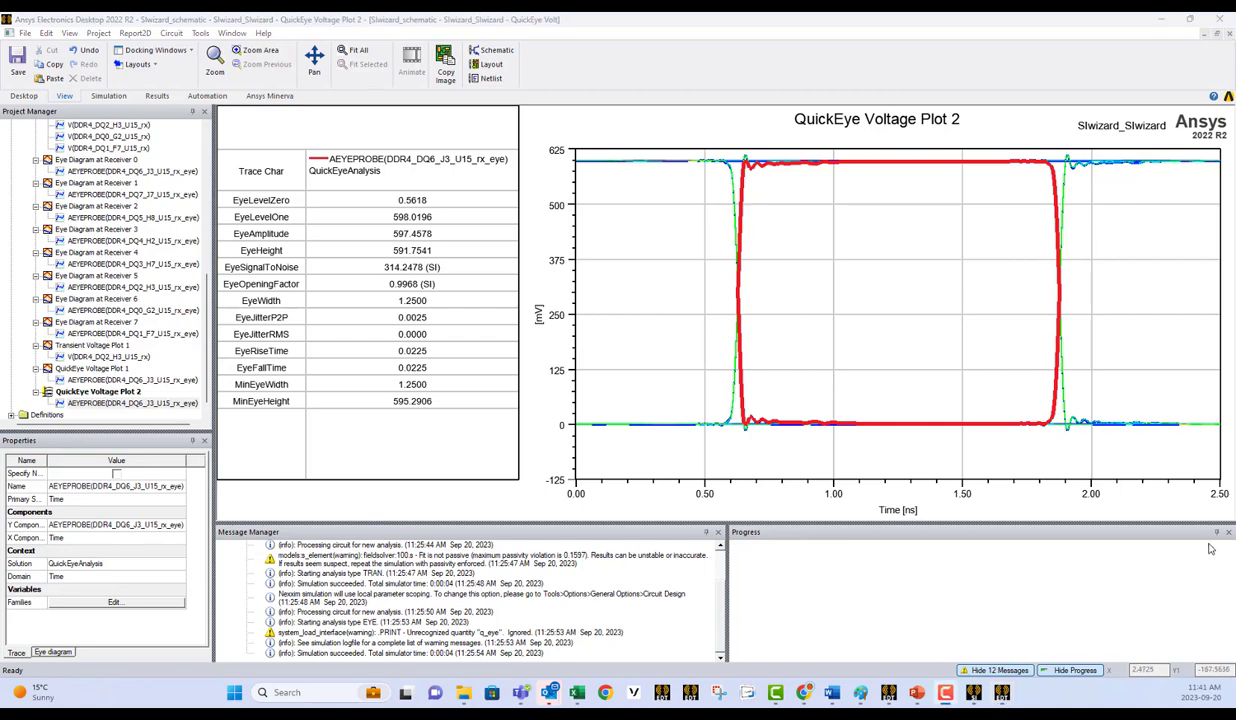
Create a statistical eye plot of AEYEPROBE(DDR4_DQ6_J3_U15_rx_eye) from QuickEyeAnalysis in the UI domain
scroll(209, 345, "up", 10)
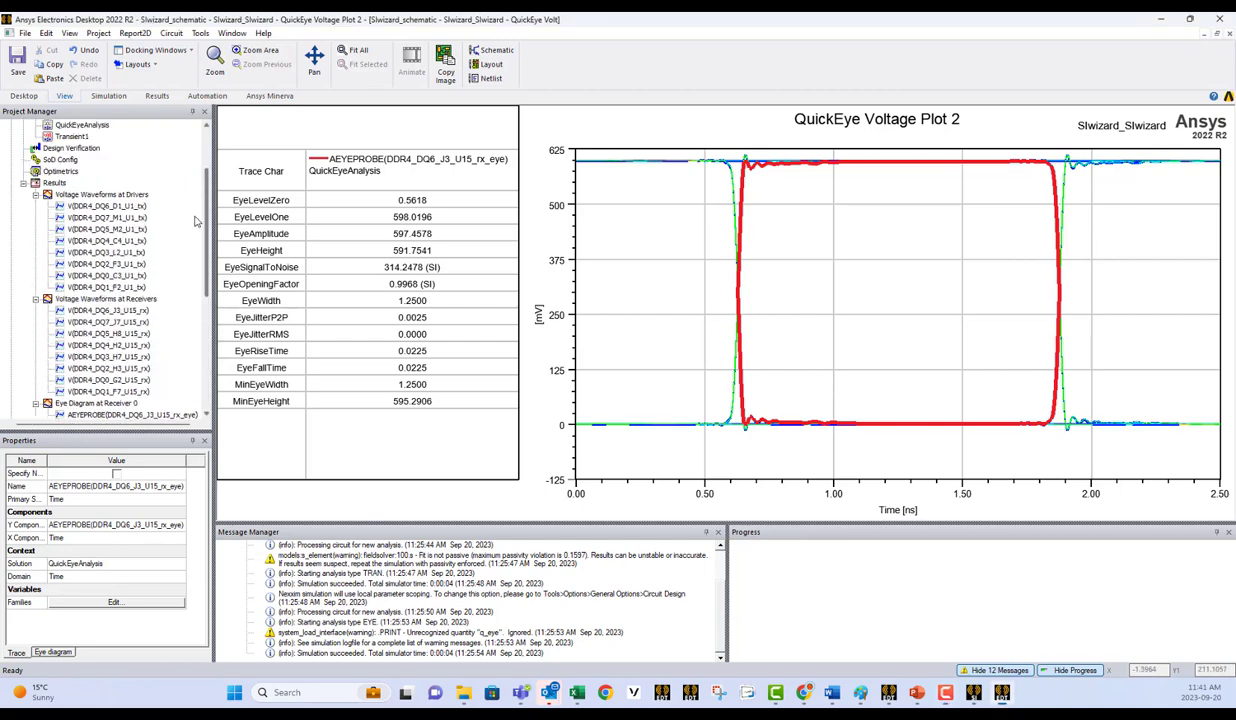
right_click(55, 265)
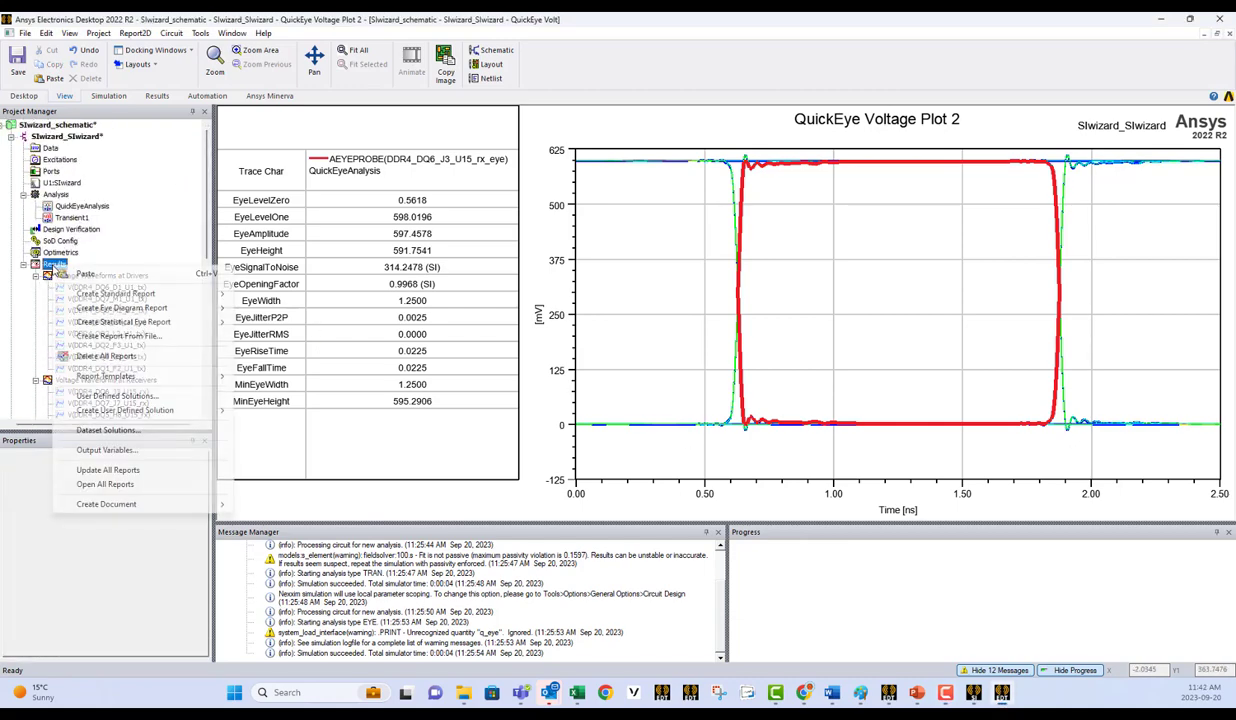
mouse_move(150, 322)
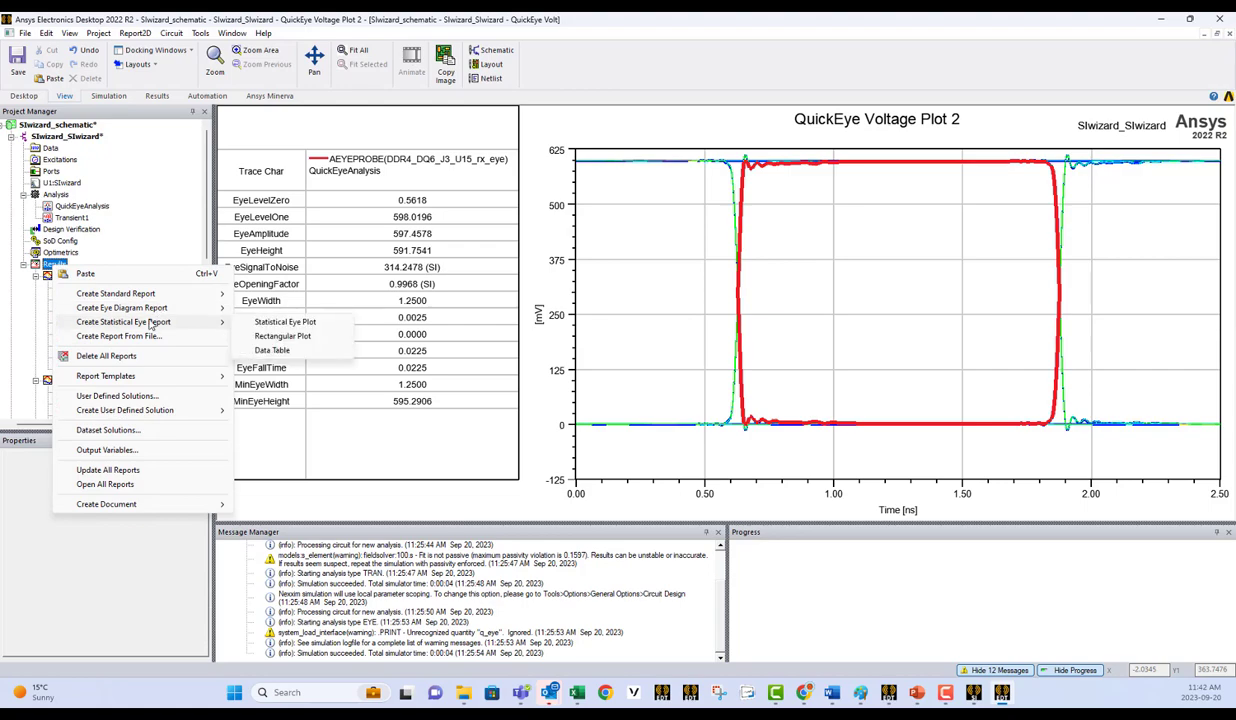
left_click(280, 323)
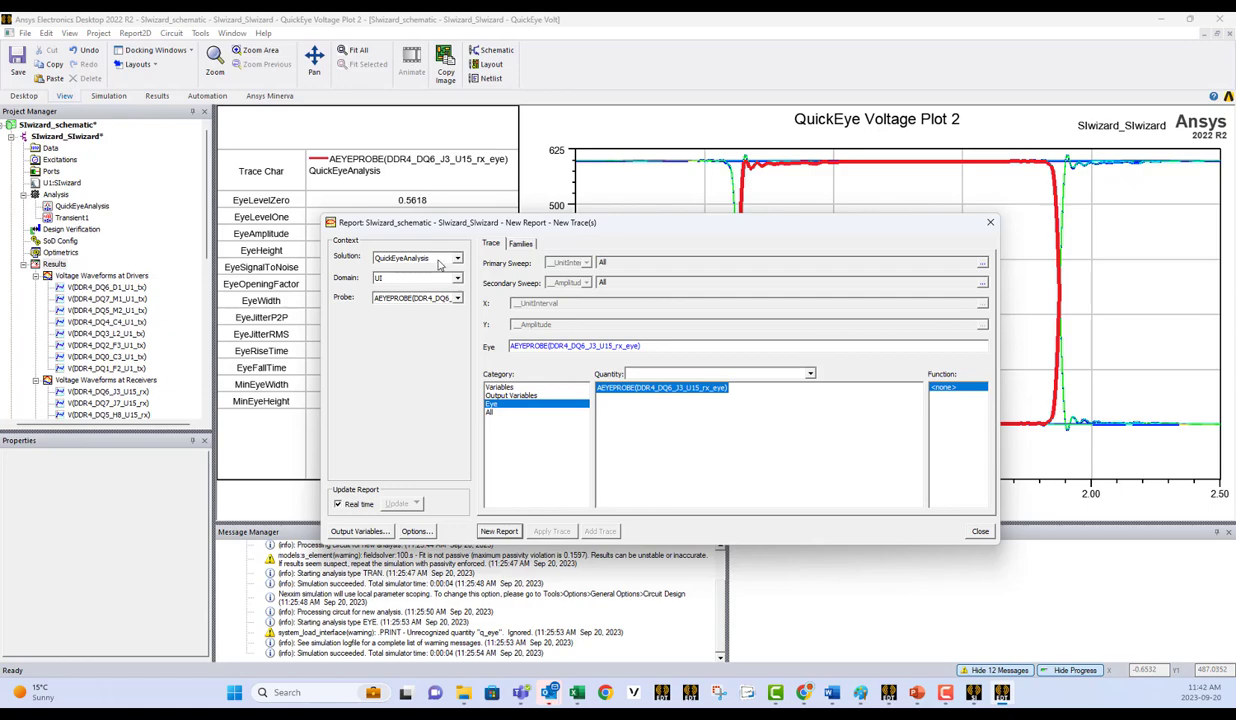
left_click(497, 531)
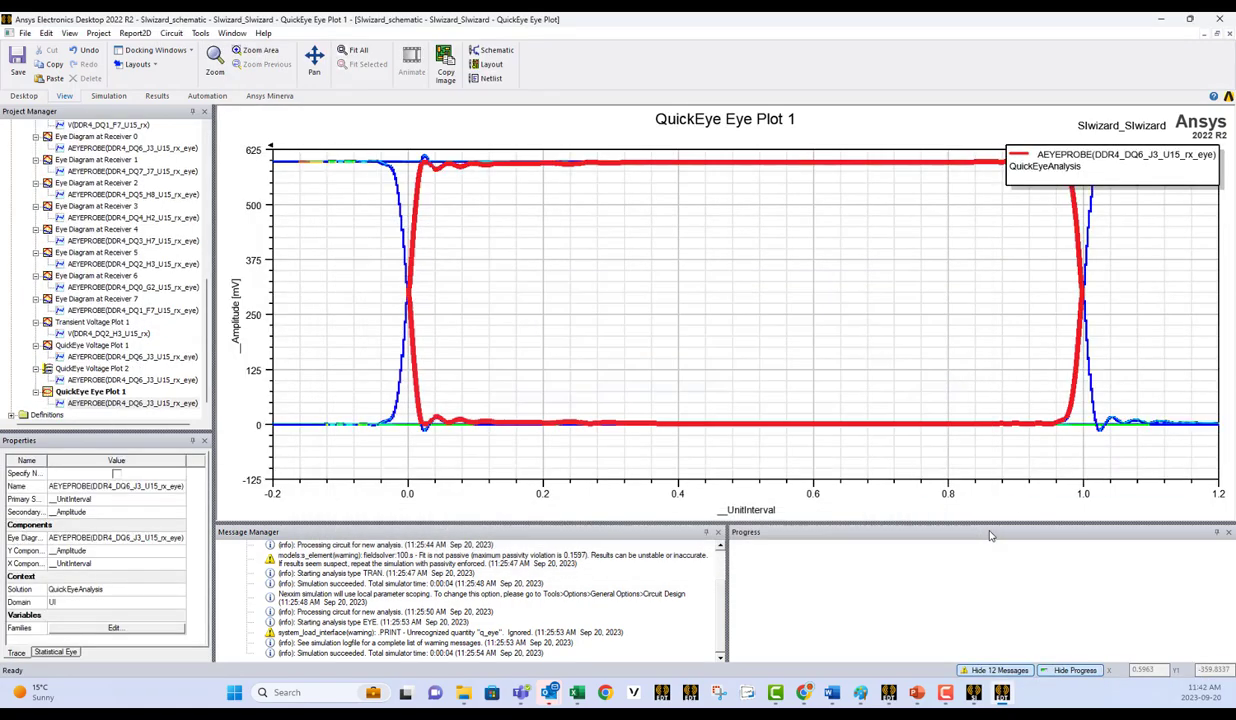
left_click(981, 531)
Add all eye measurements to the statistical eye plot
right_click(730, 236)
mouse_move(757, 243)
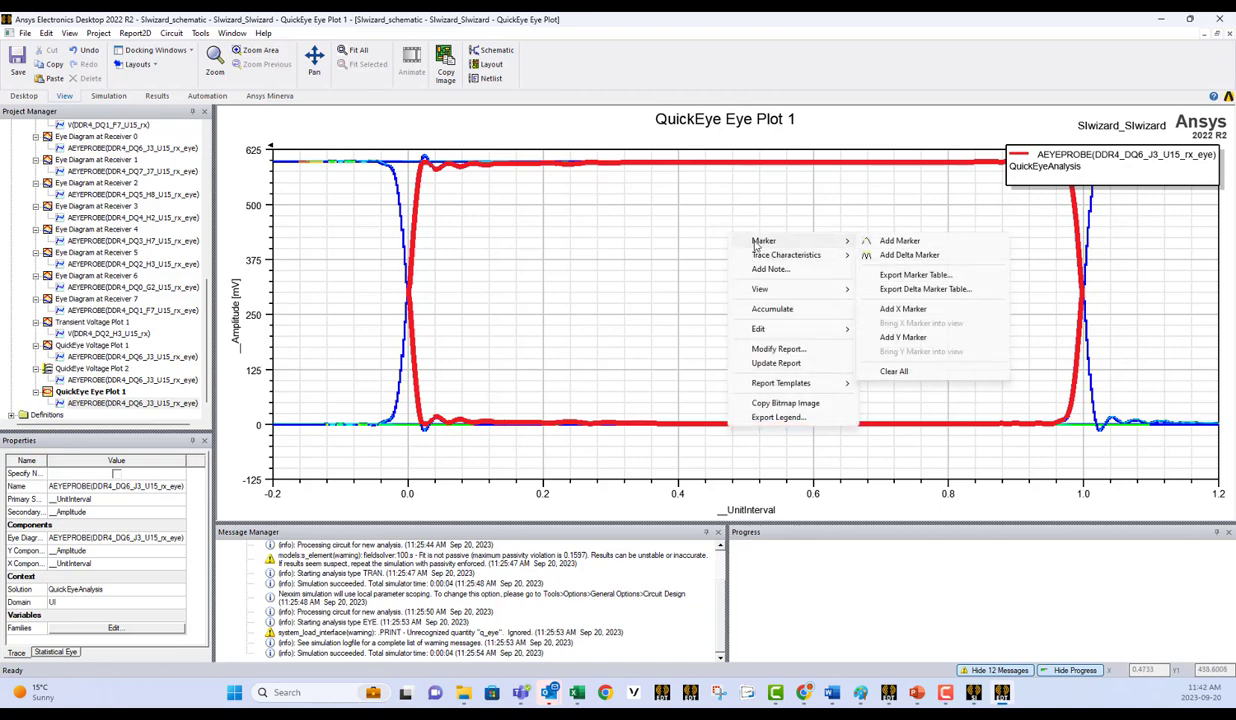
mouse_move(800, 255)
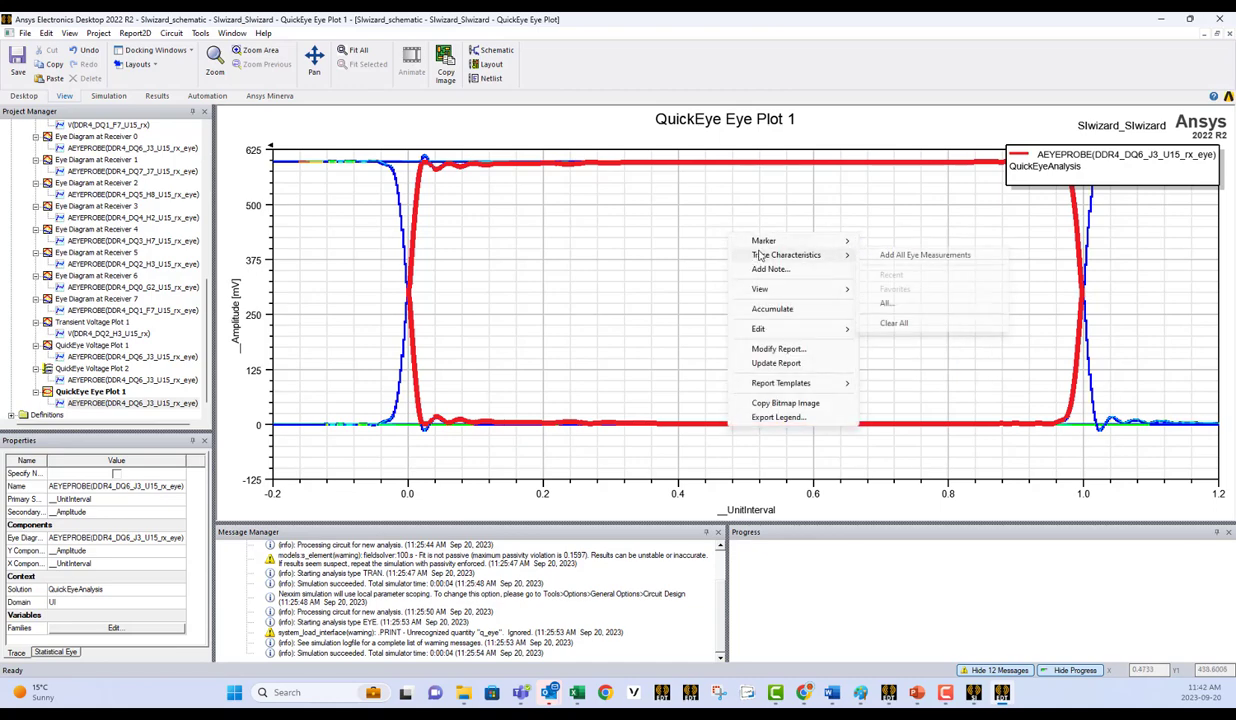
left_click(878, 256)
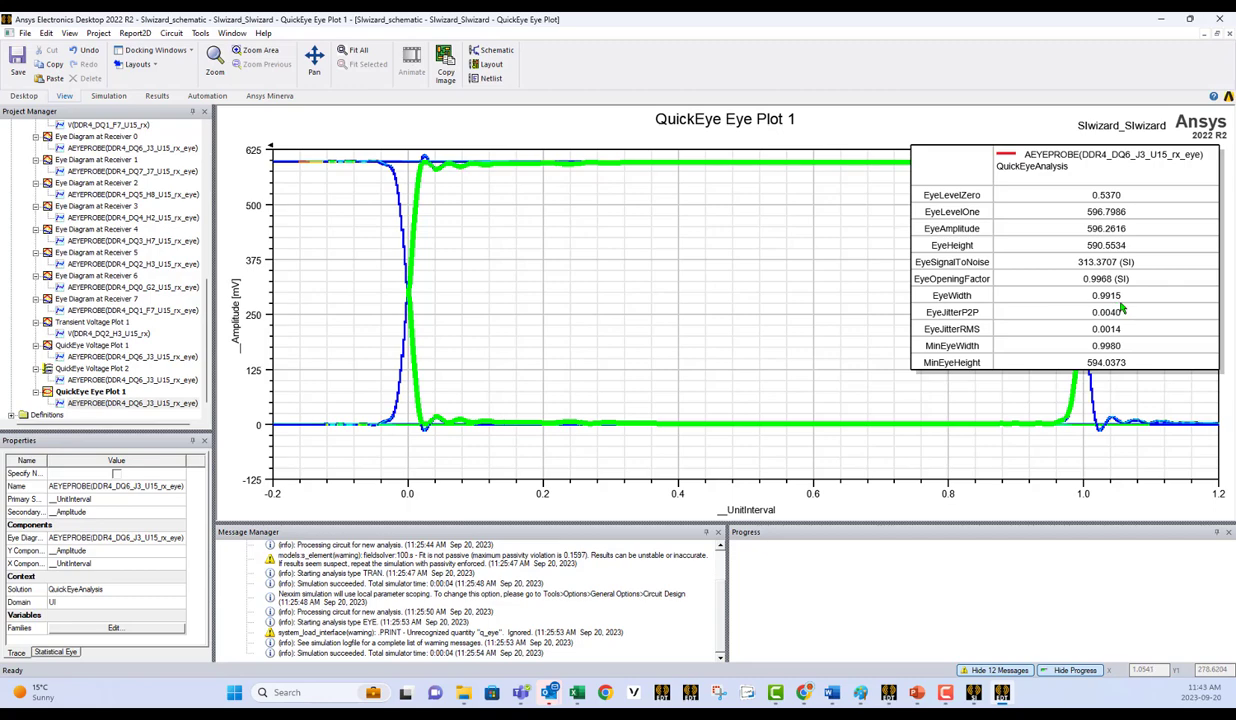
Examine the mask, histogram and legend properties of the QuickEye eye plot
right_click(586, 239)
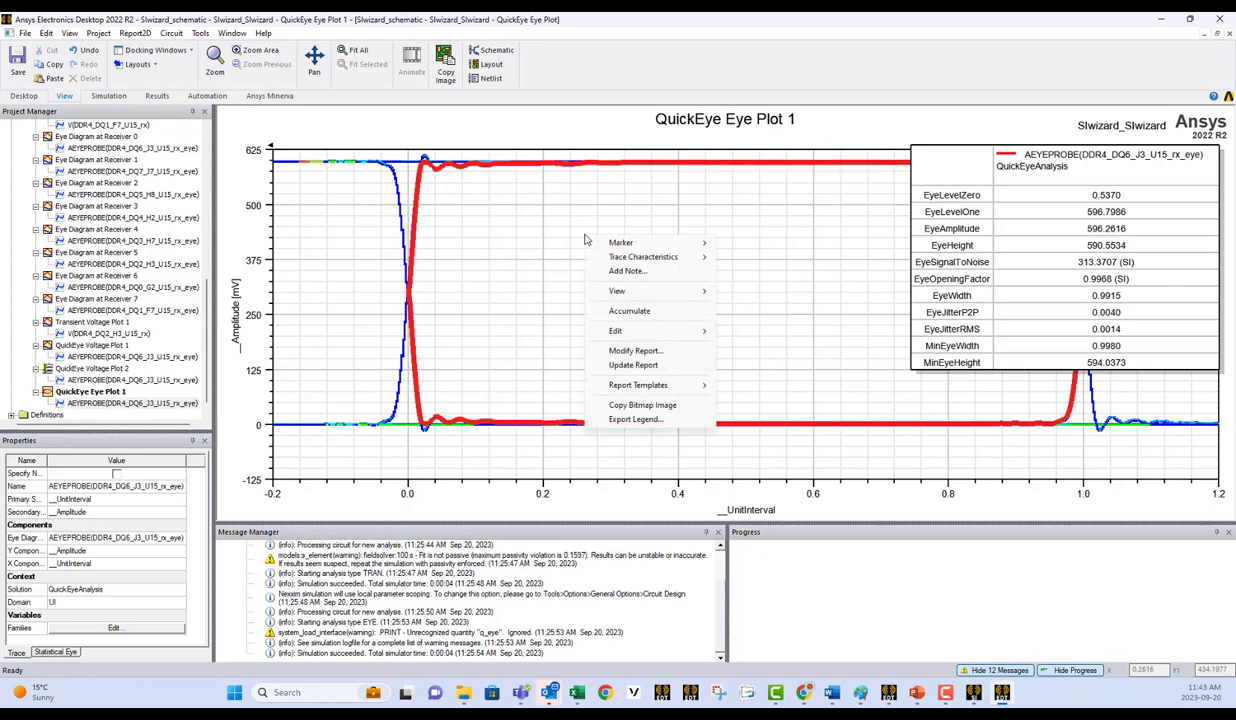
double_click(519, 271)
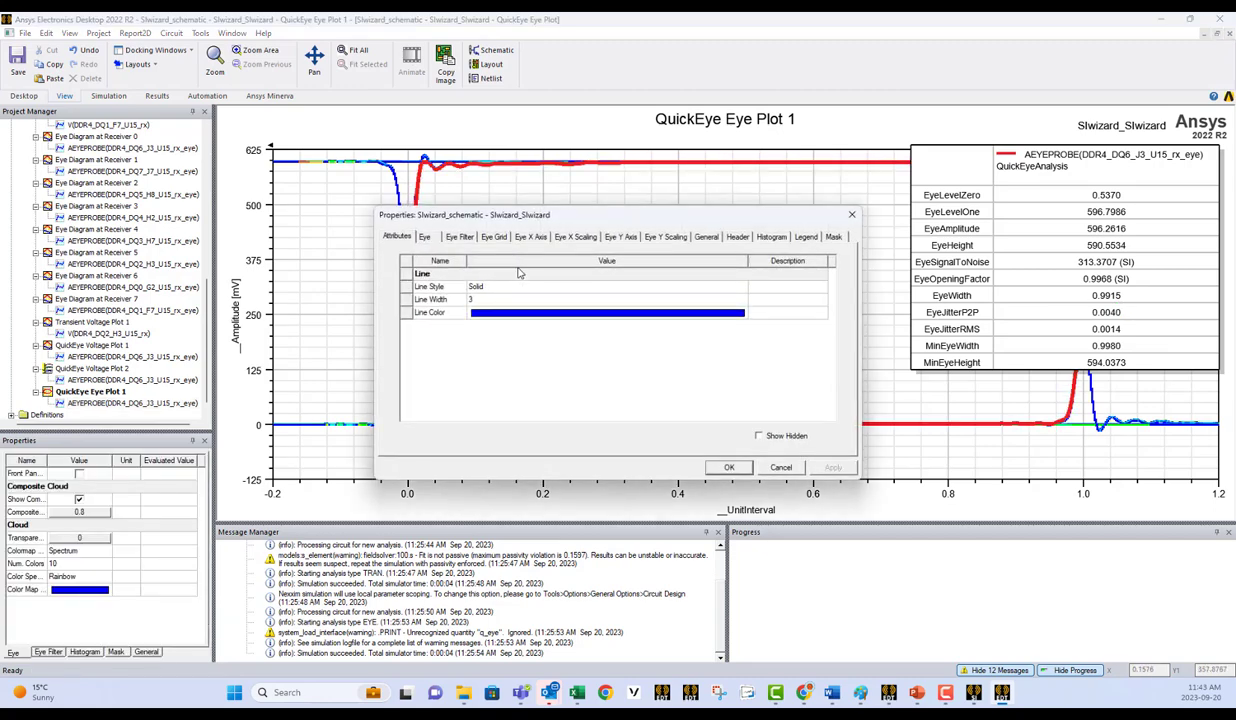
left_click(830, 237)
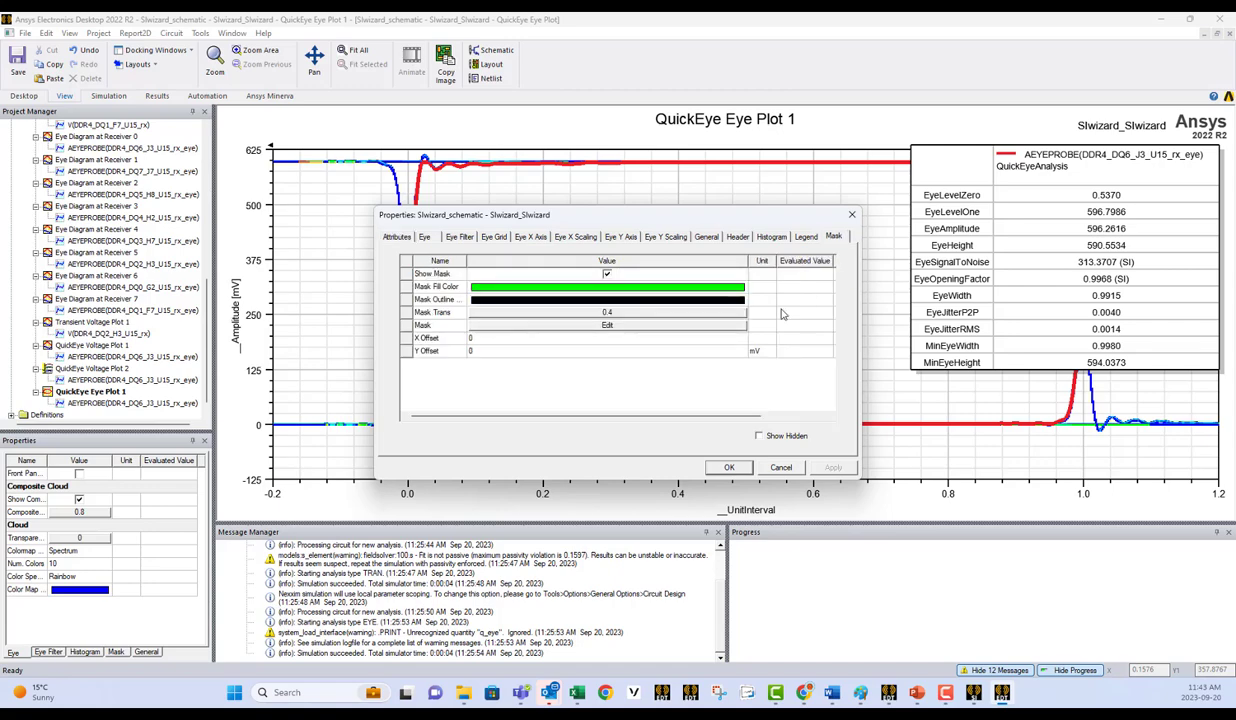
left_click(760, 237)
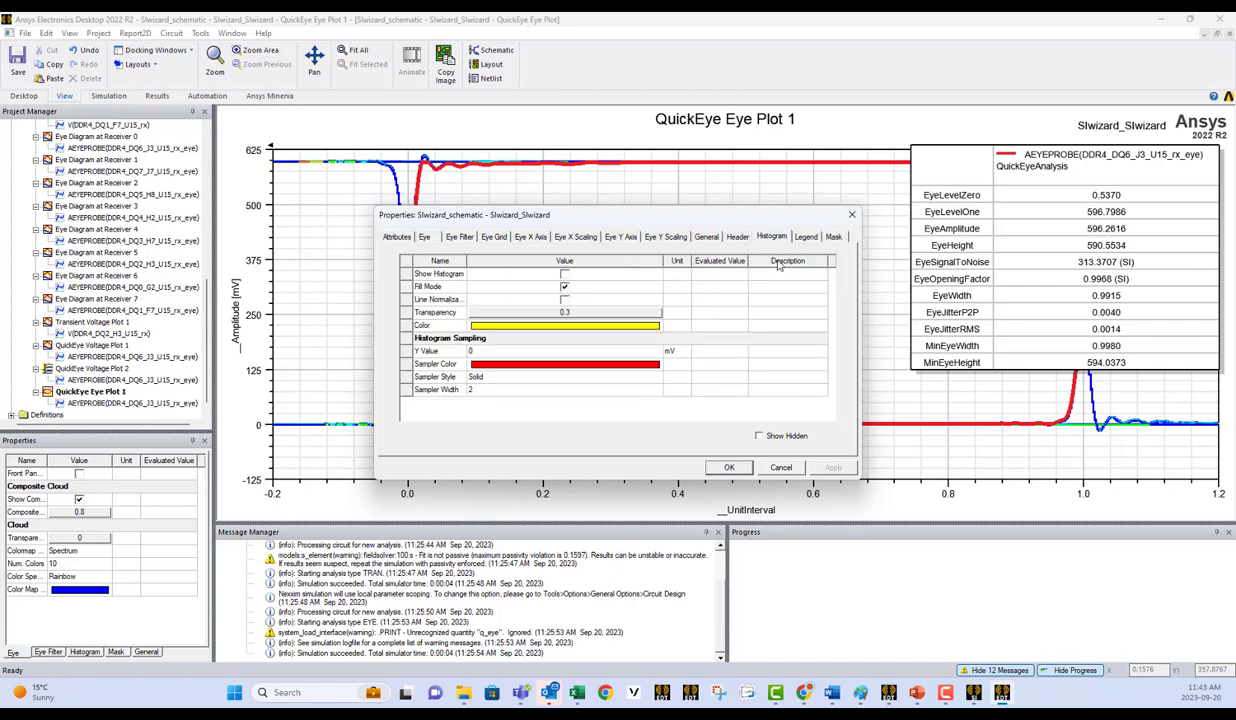
left_click(805, 237)
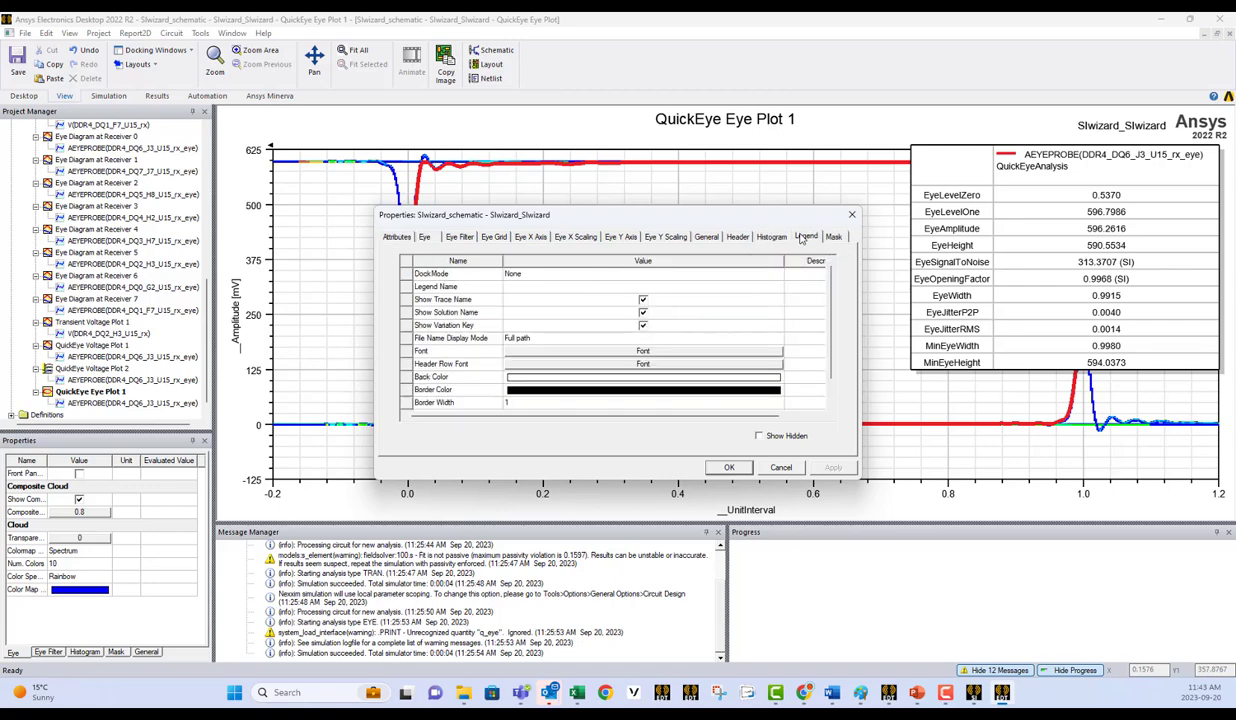
left_click(833, 237)
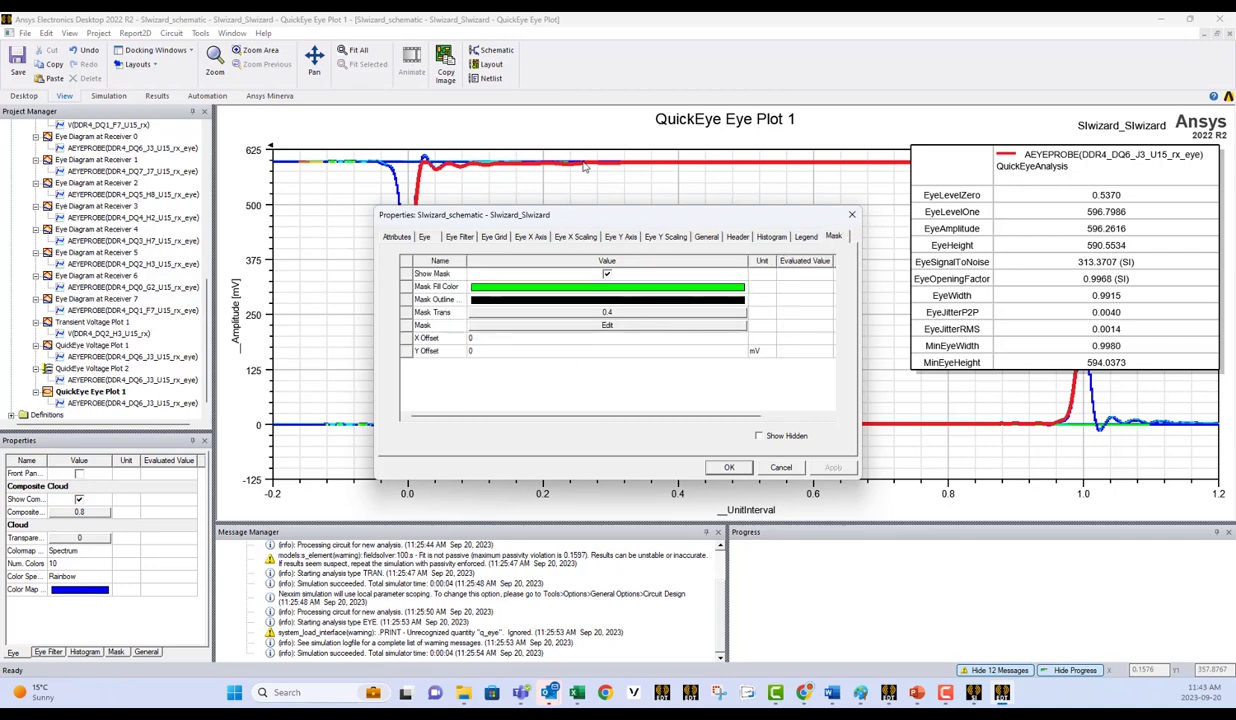
left_click(740, 469)
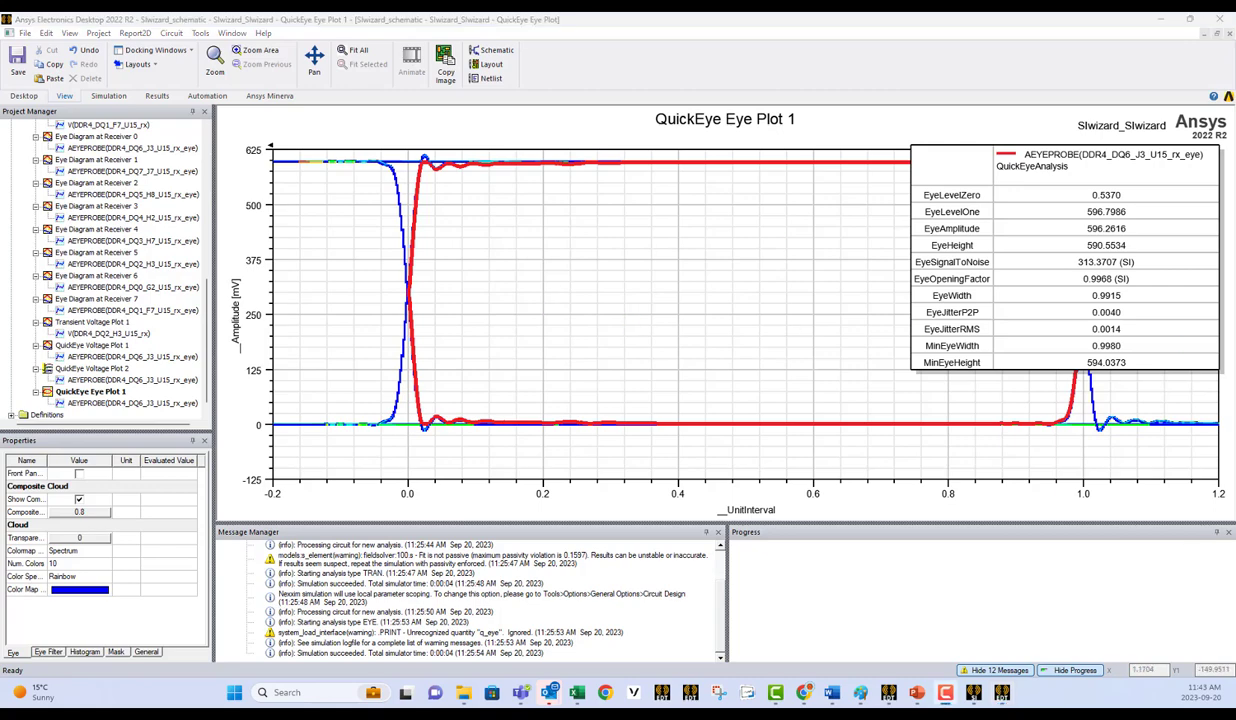
Add a VerifEye (Statistical Eye) analysis with its default settings and run it
left_click_drag(207, 301, 214, 146)
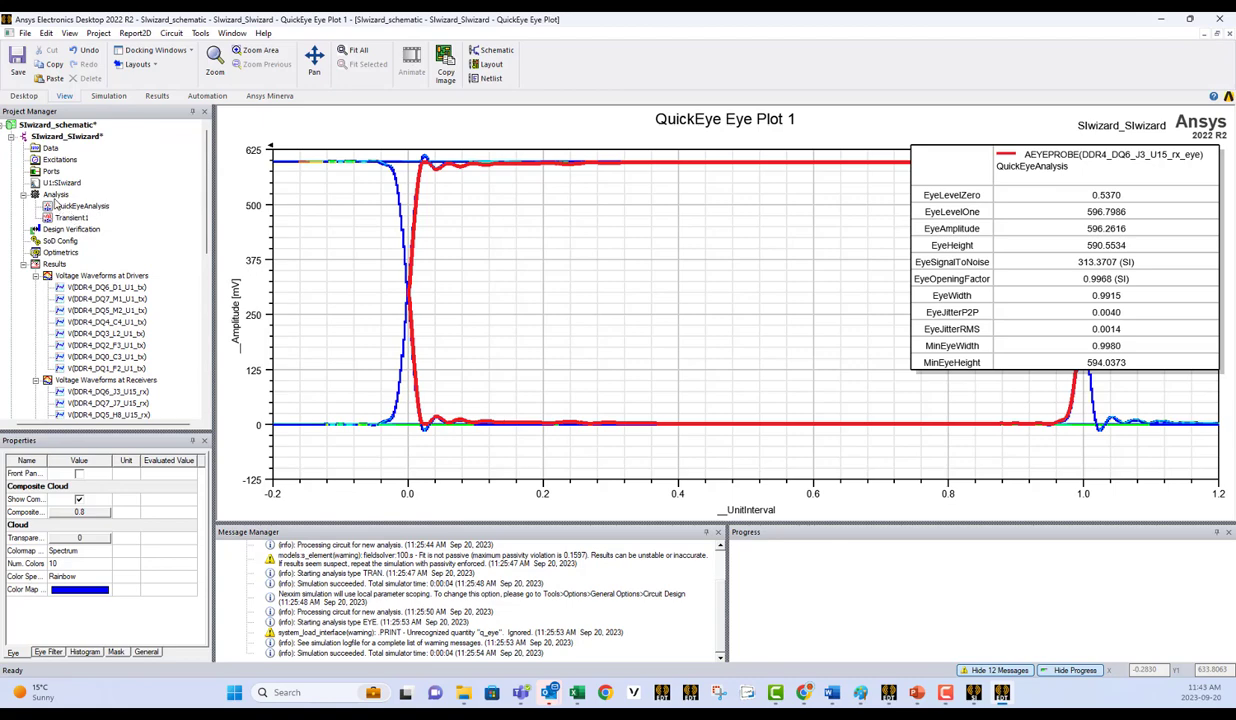
right_click(55, 195)
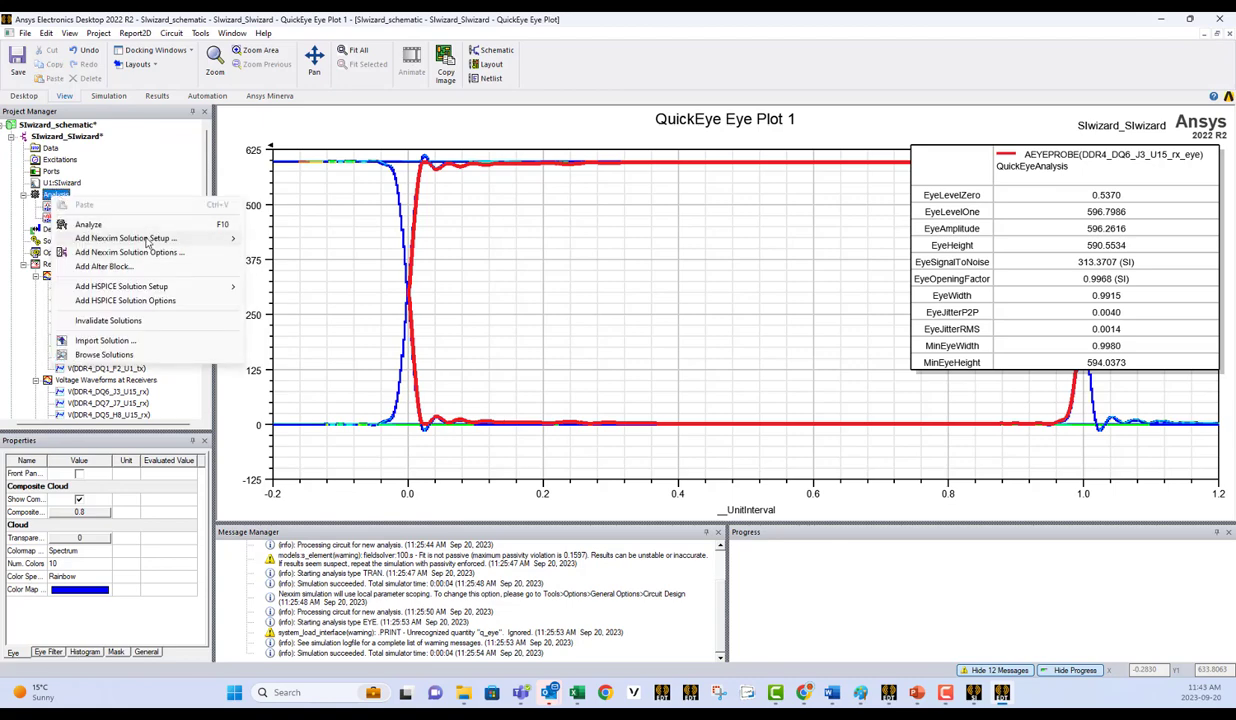
mouse_move(148, 240)
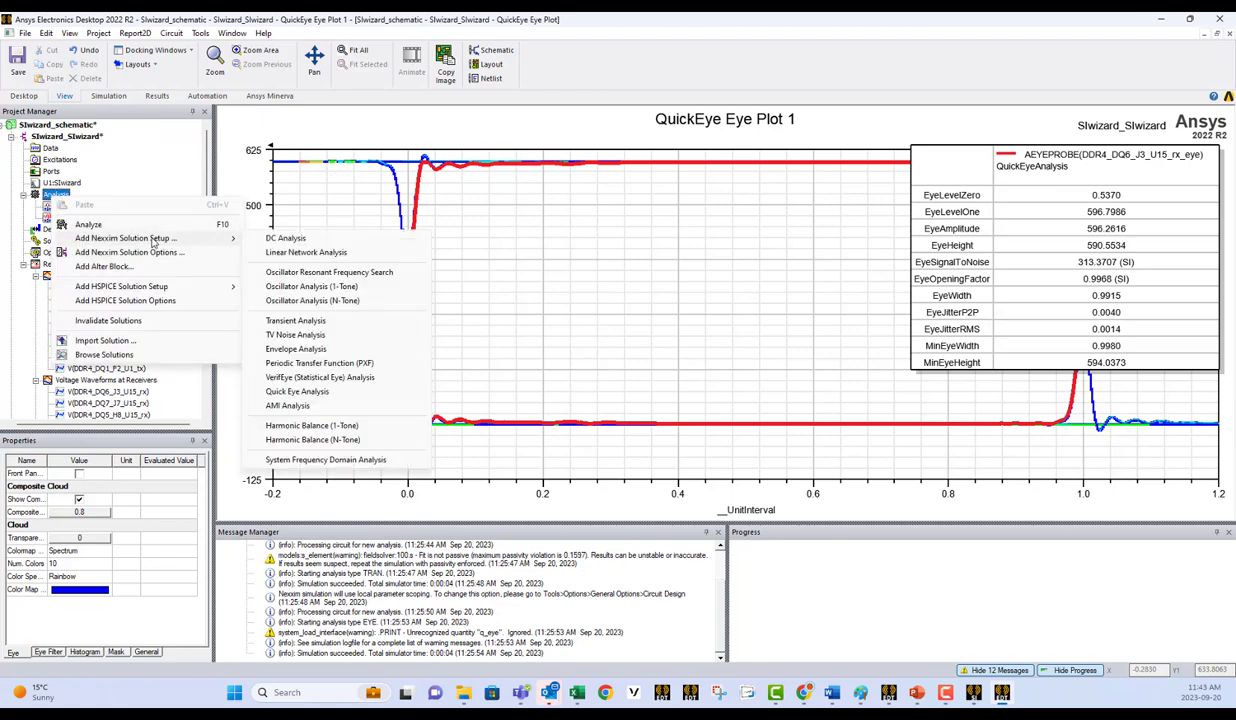
left_click(294, 384)
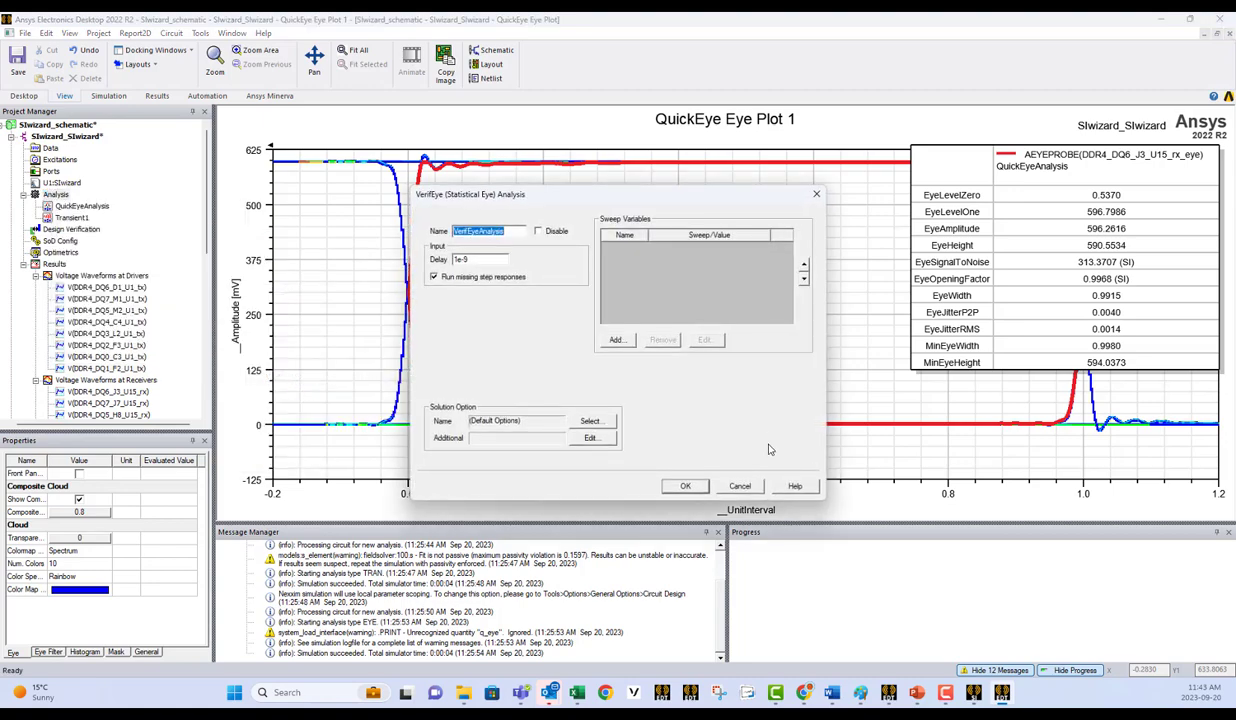
left_click(689, 488)
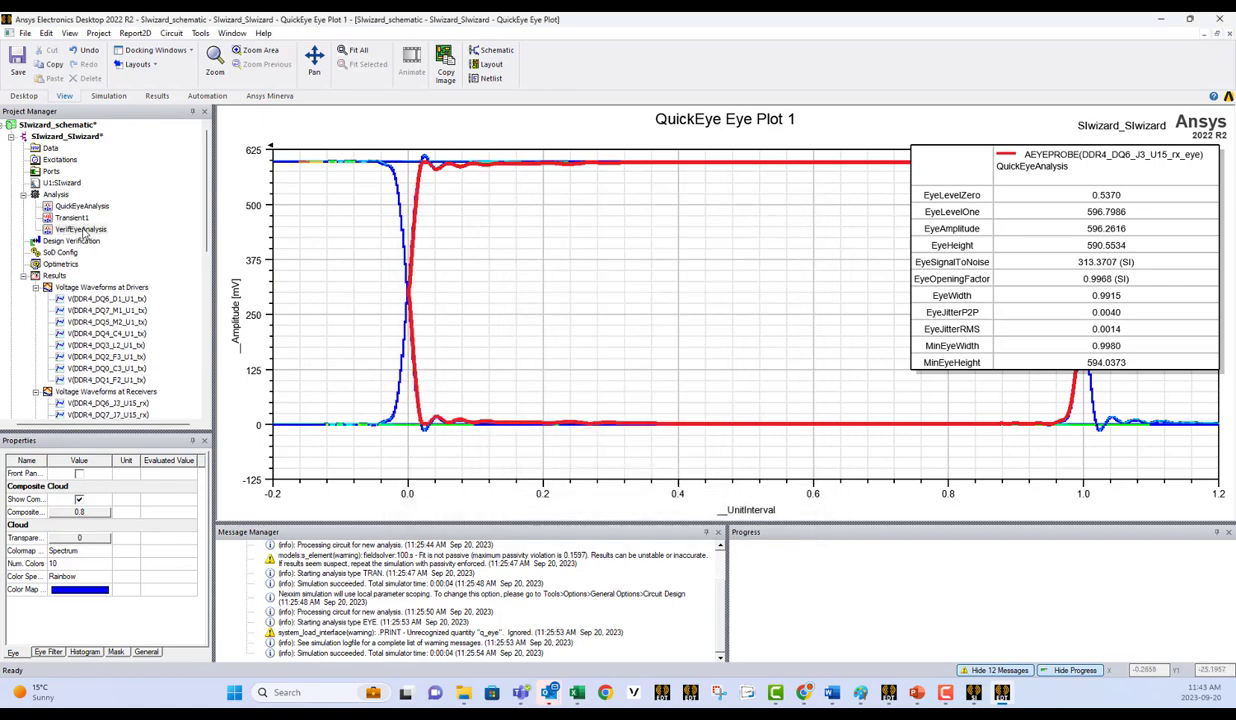
right_click(84, 231)
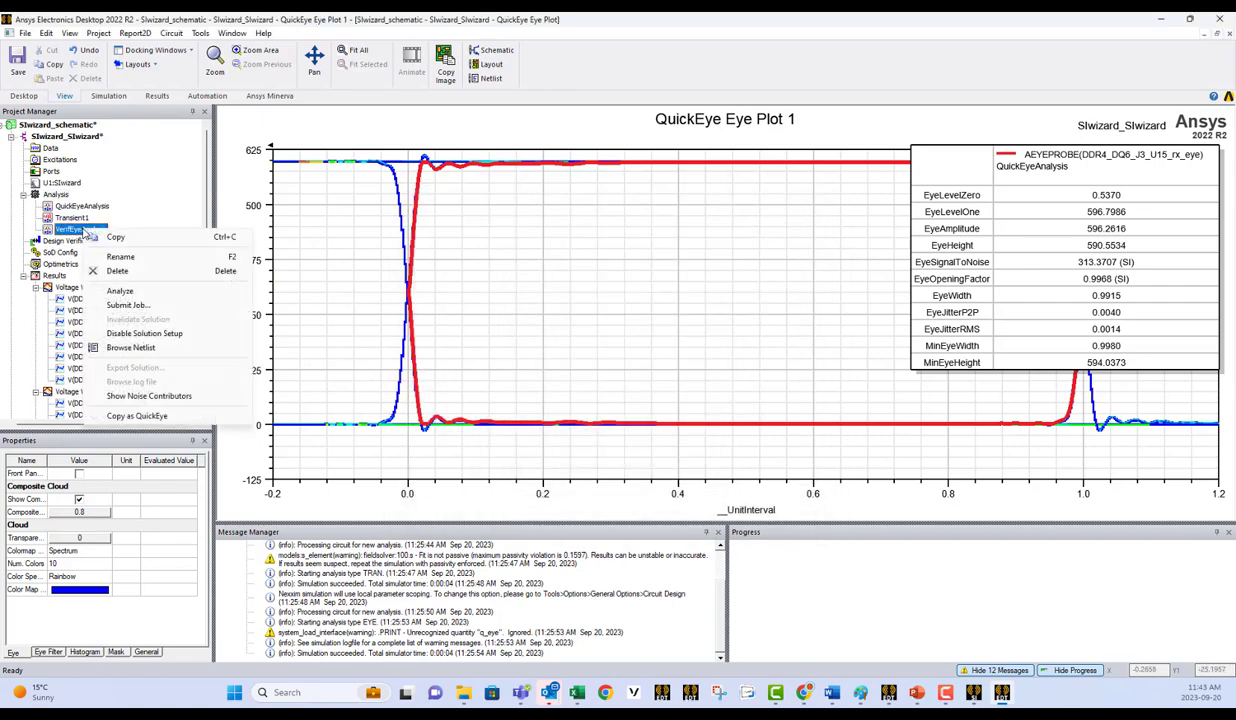
left_click(120, 291)
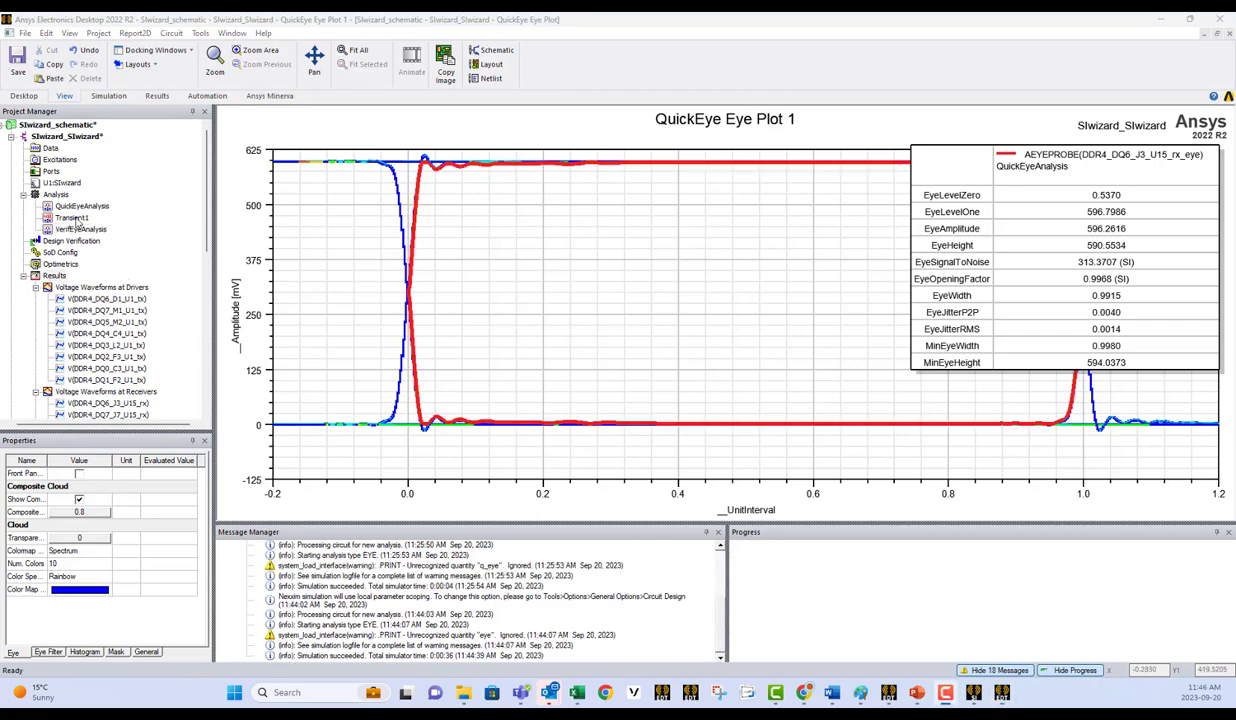
Create a rectangular bathtub plot of AEYEPROBE(DDR4_DQ6_J3_U15_rx_eye)<Bit Error Rate> from the VerifEyeAnalysis solution in the UI domain
right_click(47, 277)
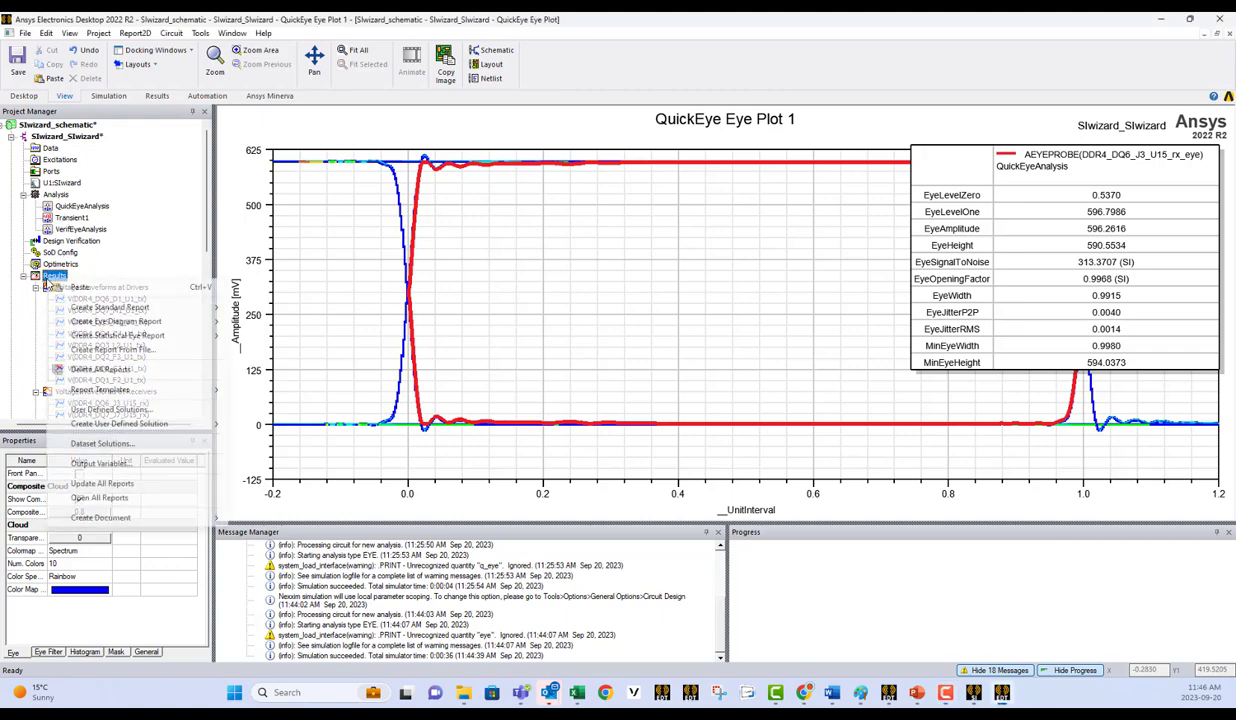
mouse_move(131, 310)
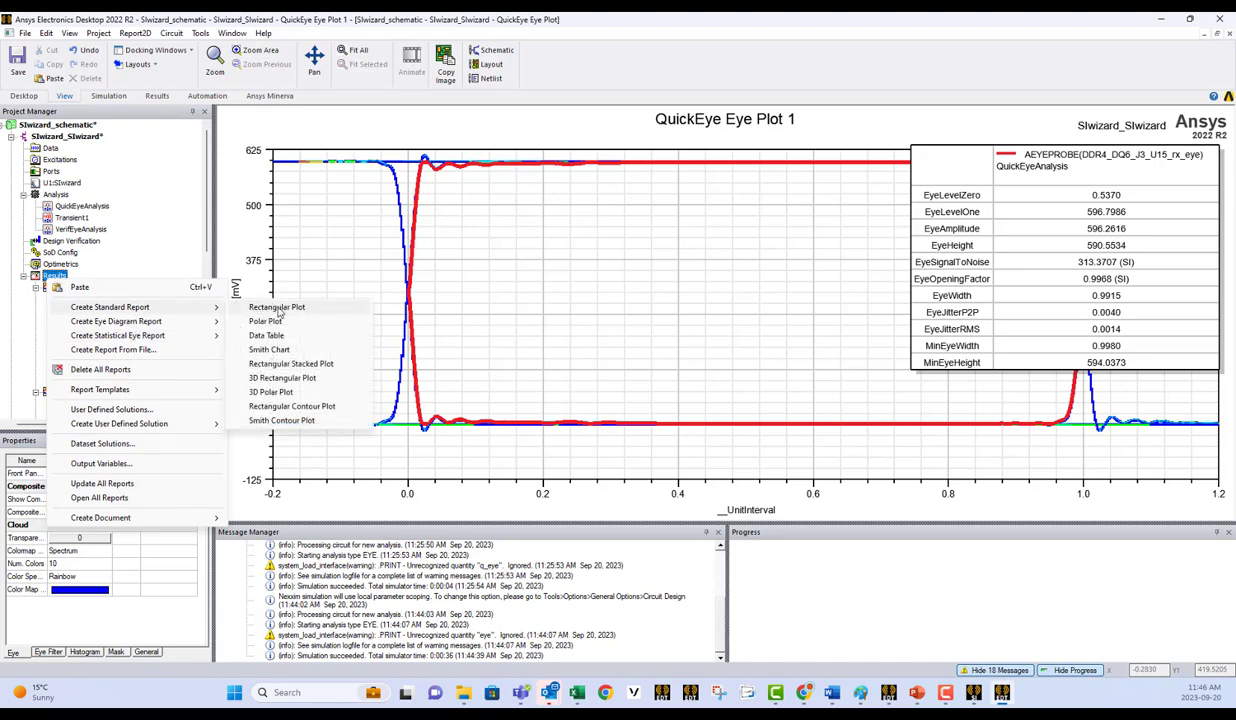
left_click(279, 310)
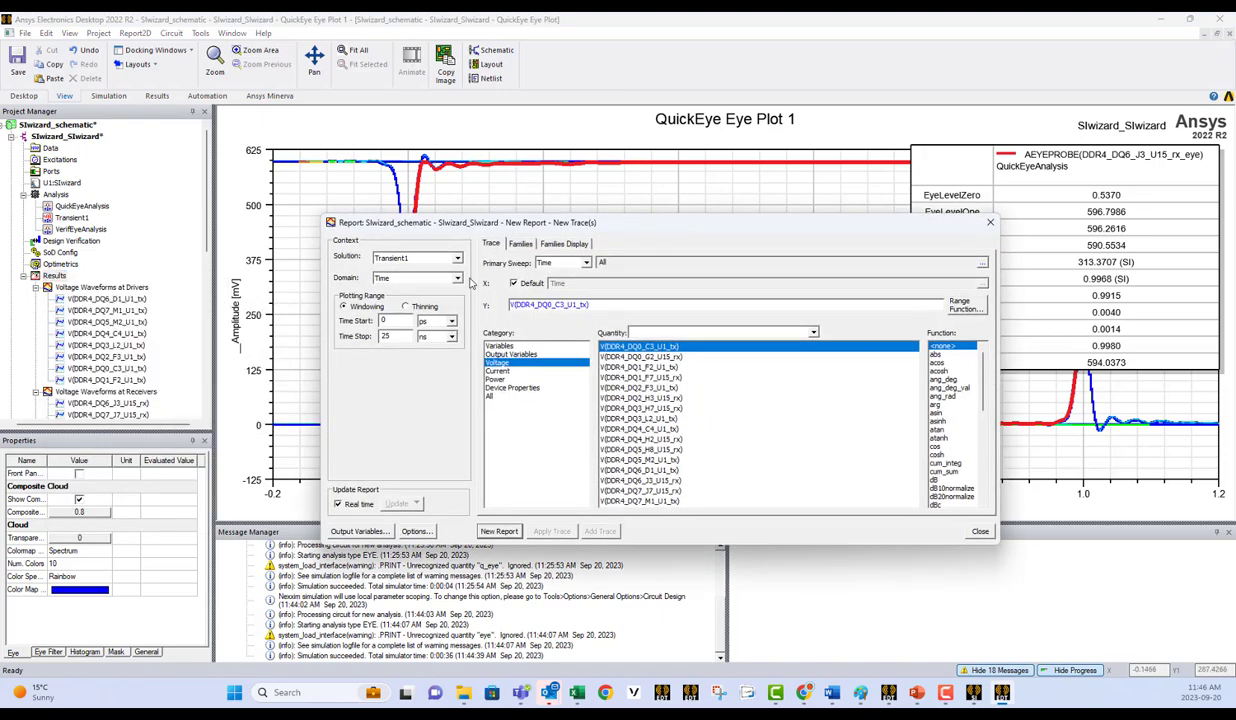
left_click(449, 258)
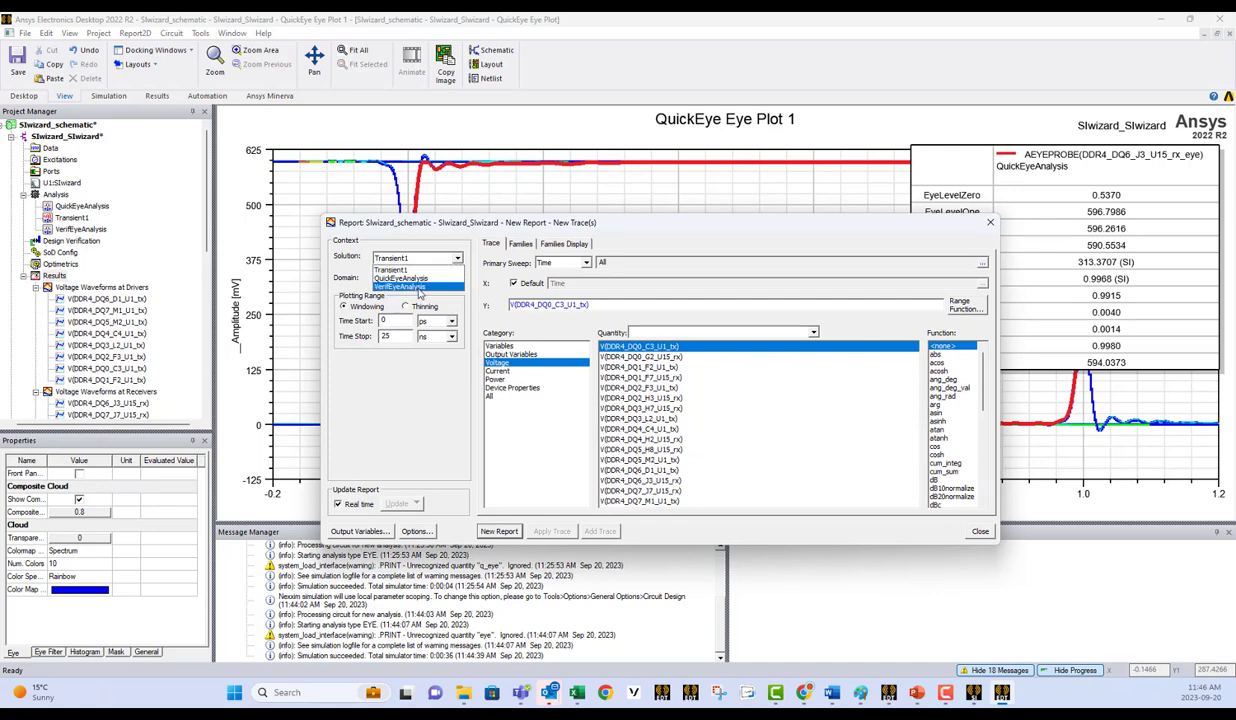
left_click(420, 288)
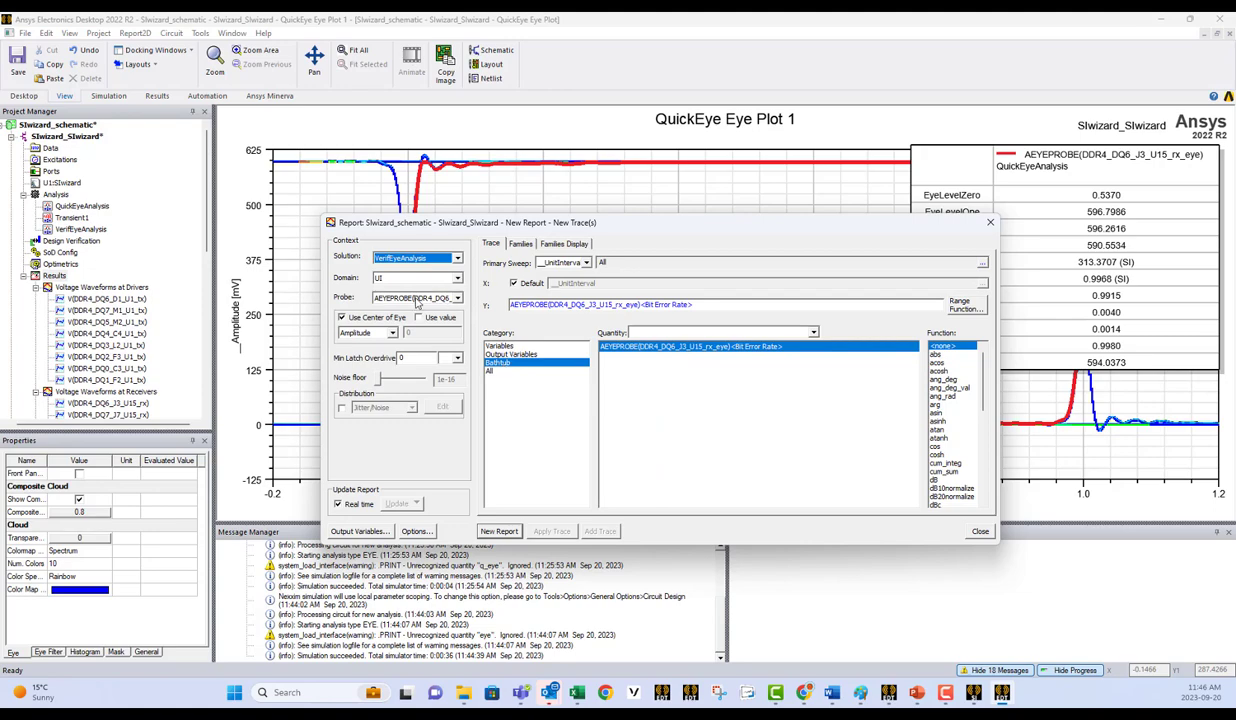
left_click(499, 531)
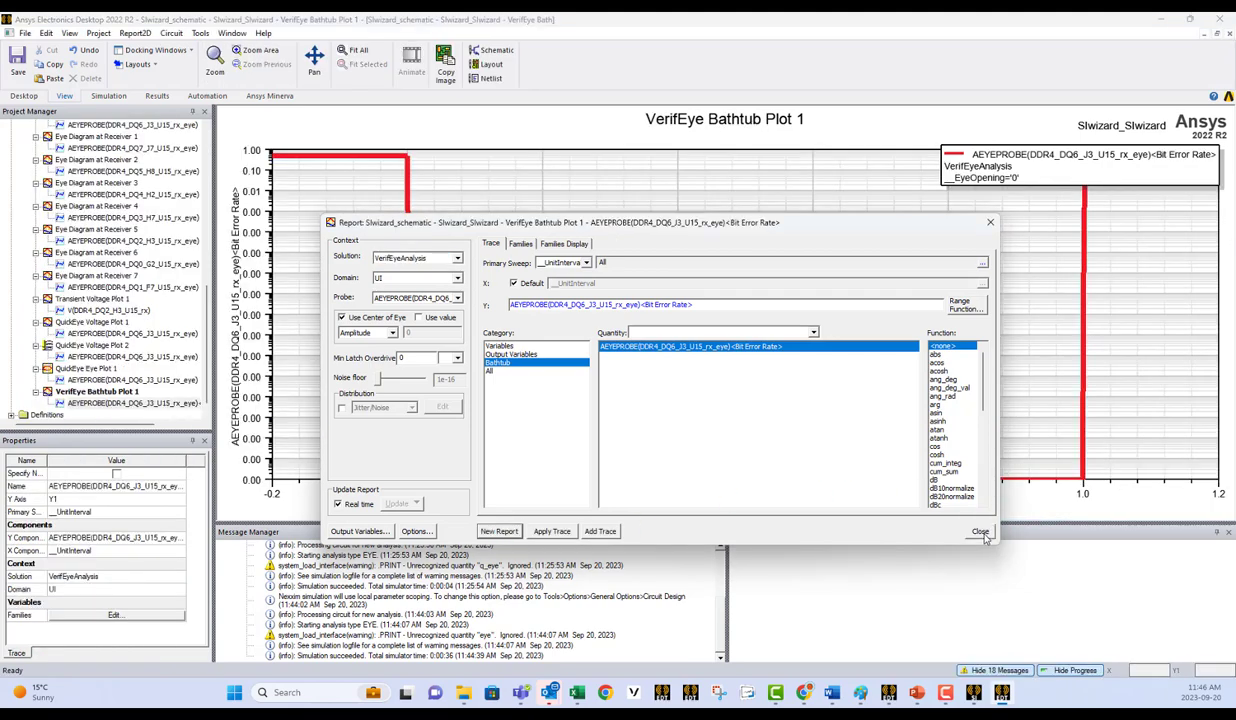
left_click(968, 531)
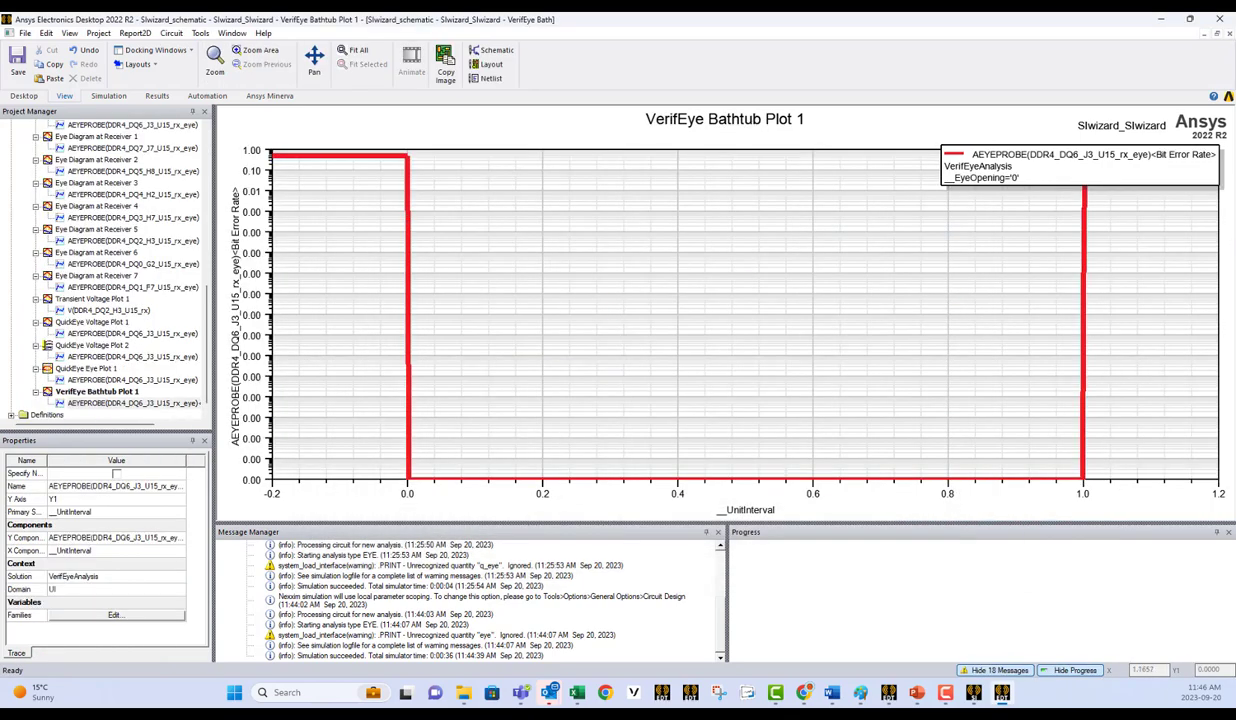
Add a Y marker to the bathtub plot and move it up to a bit error rate of about 1.9e-09
right_click(316, 282)
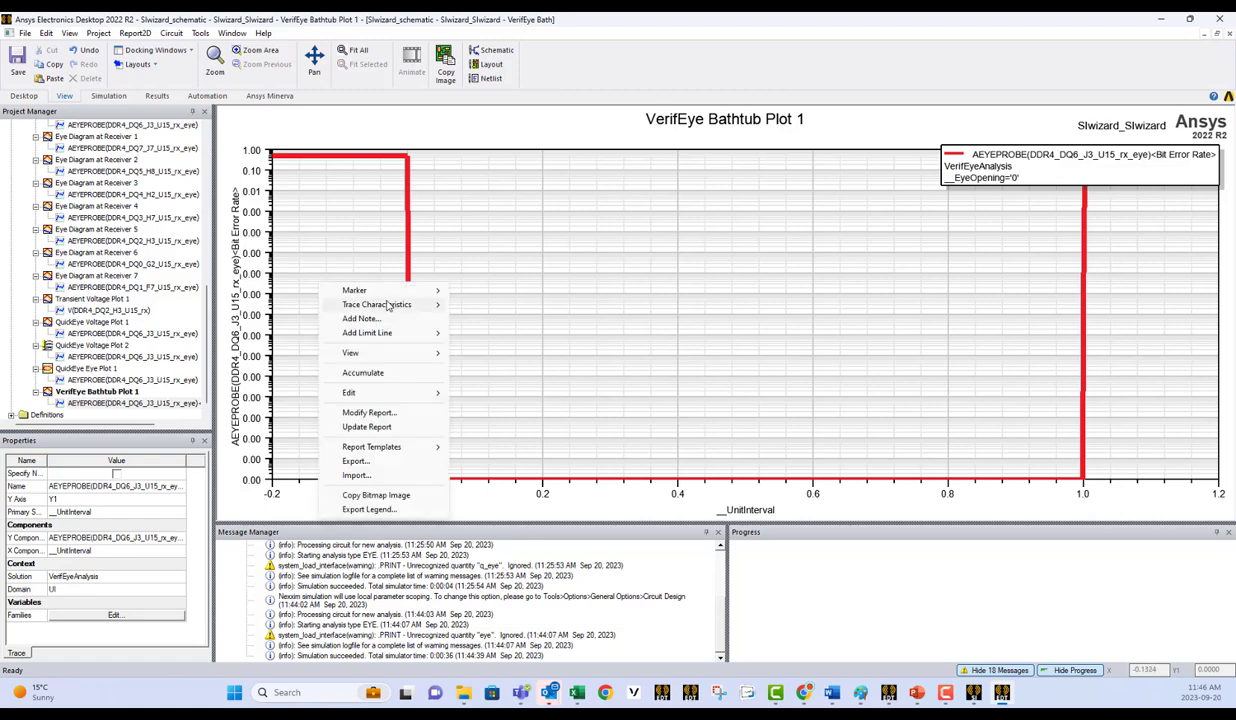
mouse_move(400, 290)
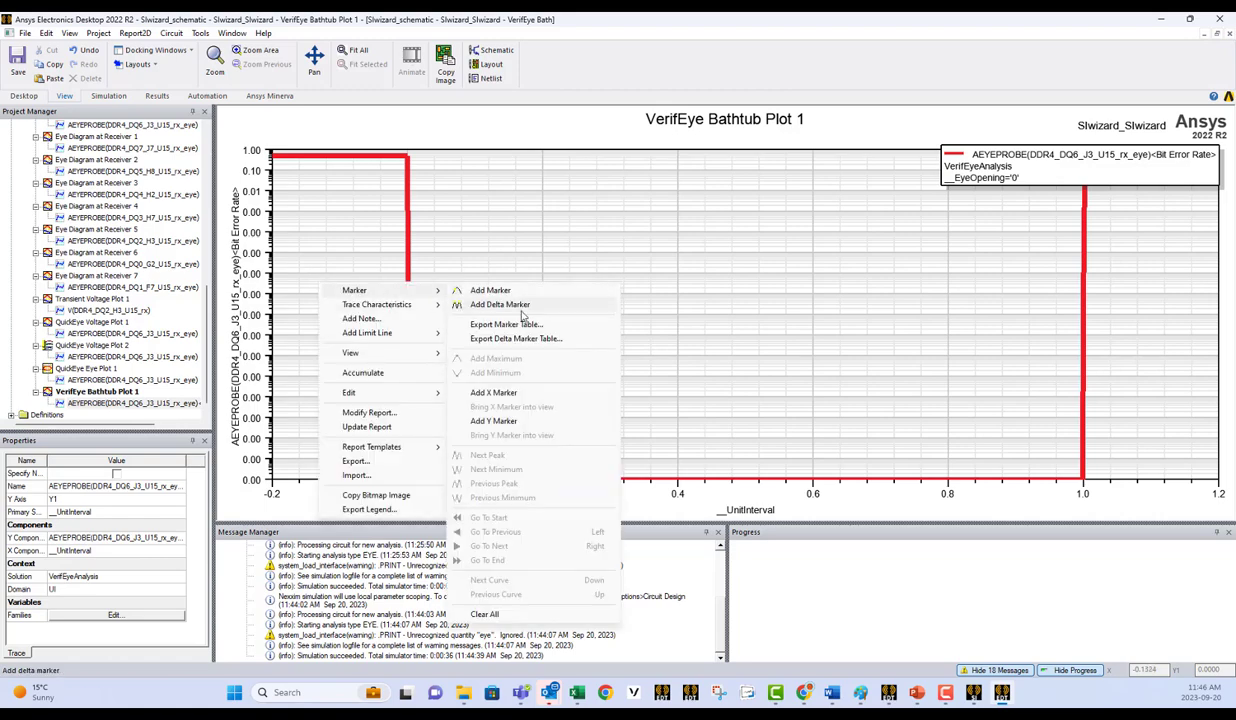
left_click(513, 421)
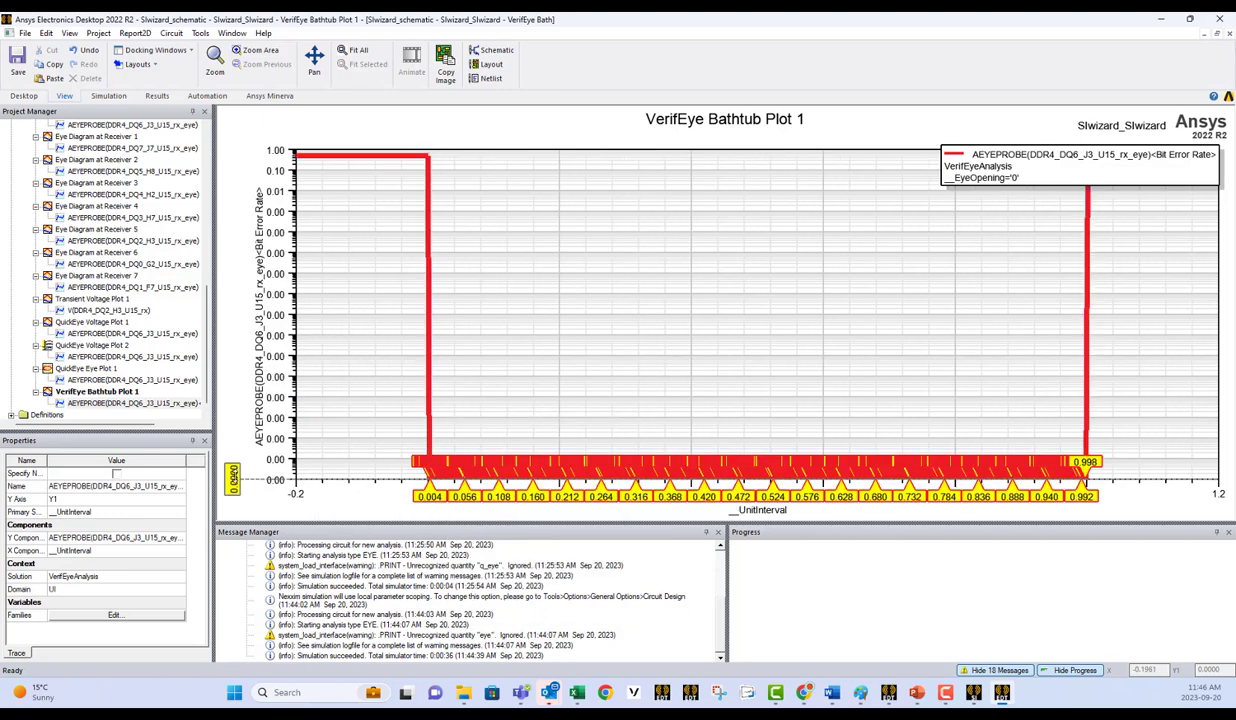
left_click_drag(233, 480, 233, 331)
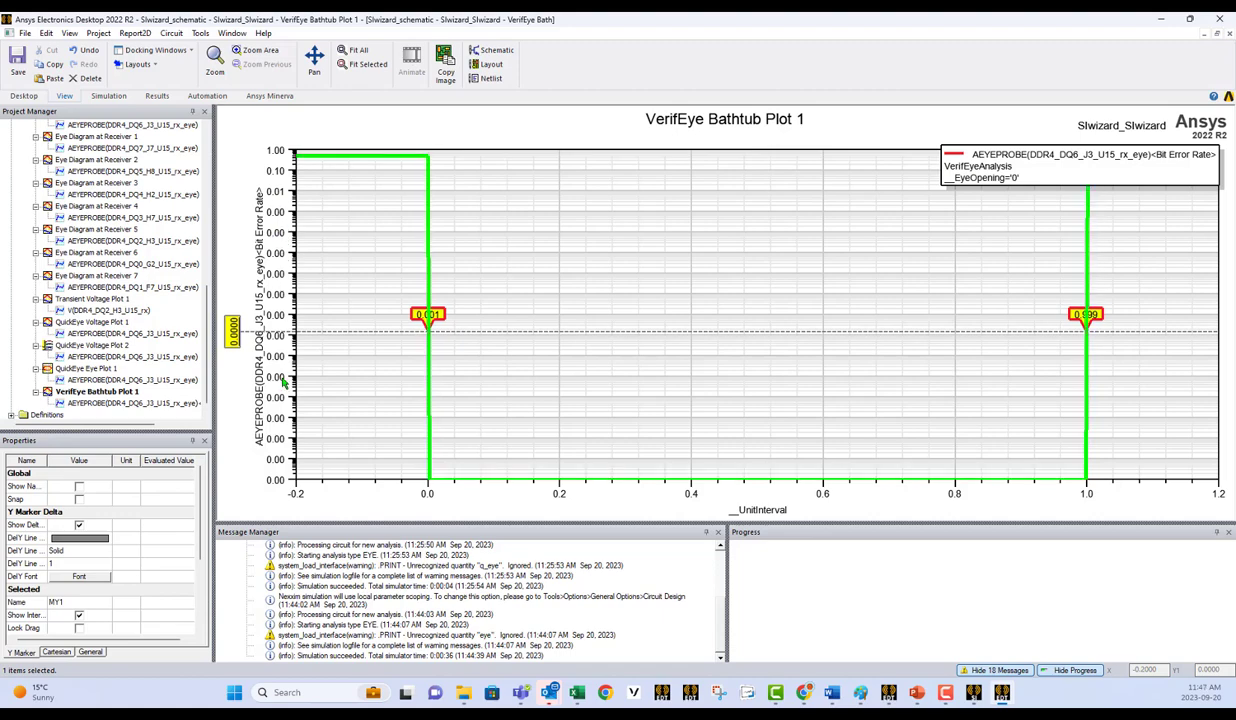
left_click(251, 320)
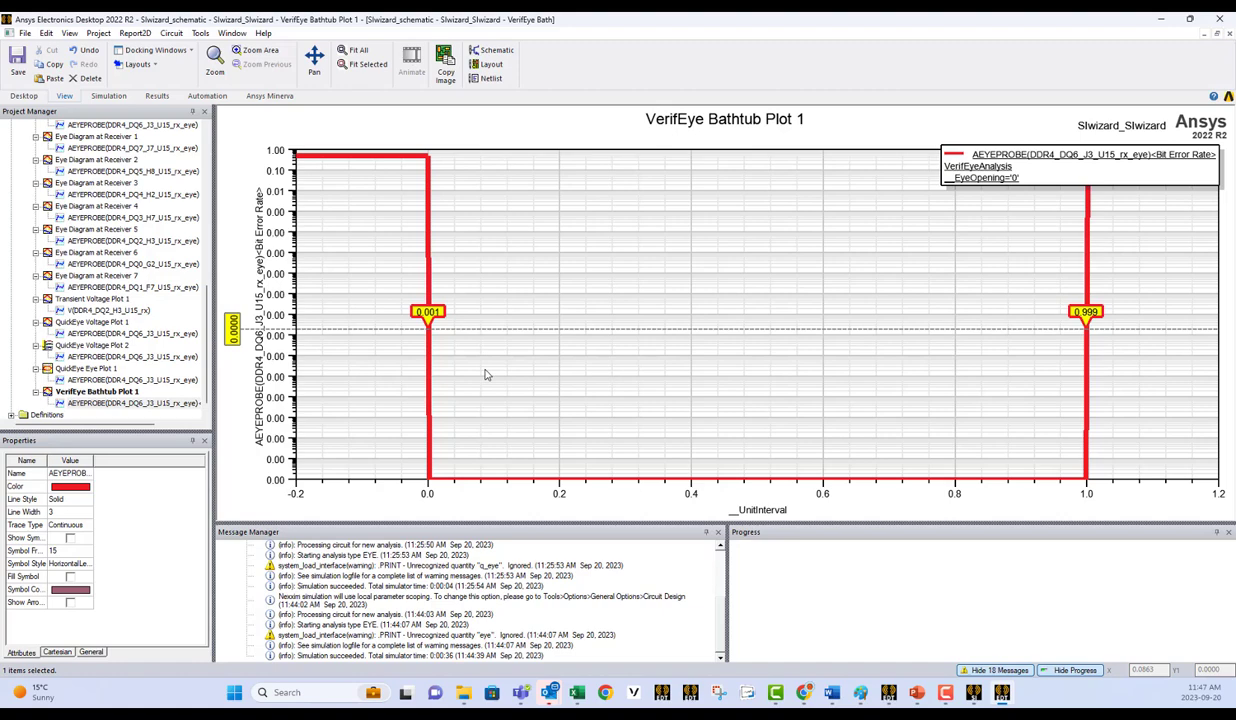
Set the YValue of the bathtub plot's Y marker to 1 in its properties
left_click(418, 313)
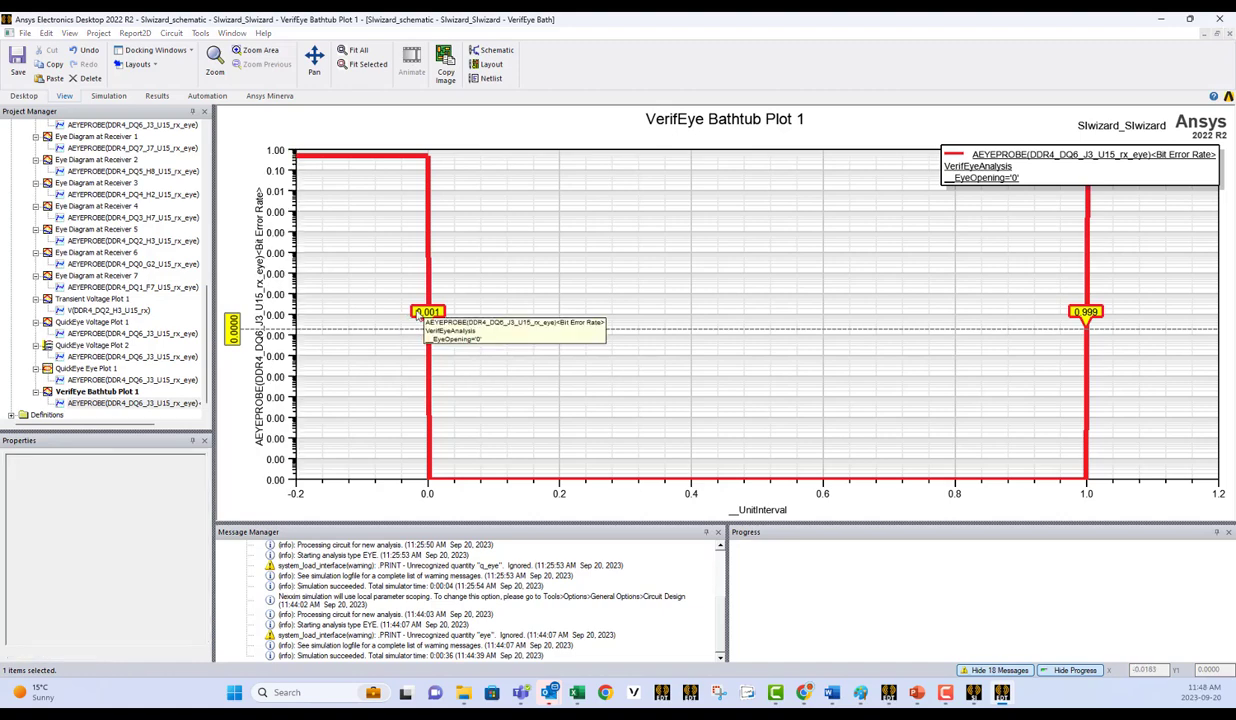
double_click(418, 313)
left_click(641, 236)
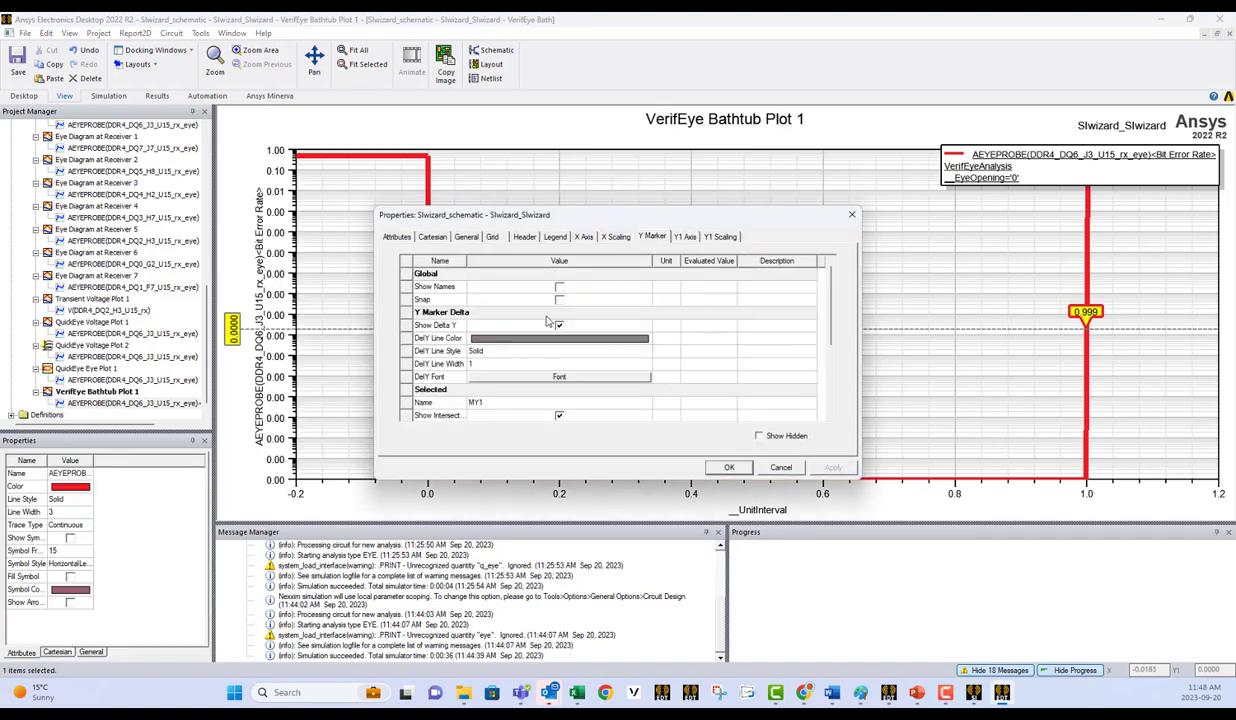
scroll(603, 341, "down", 2)
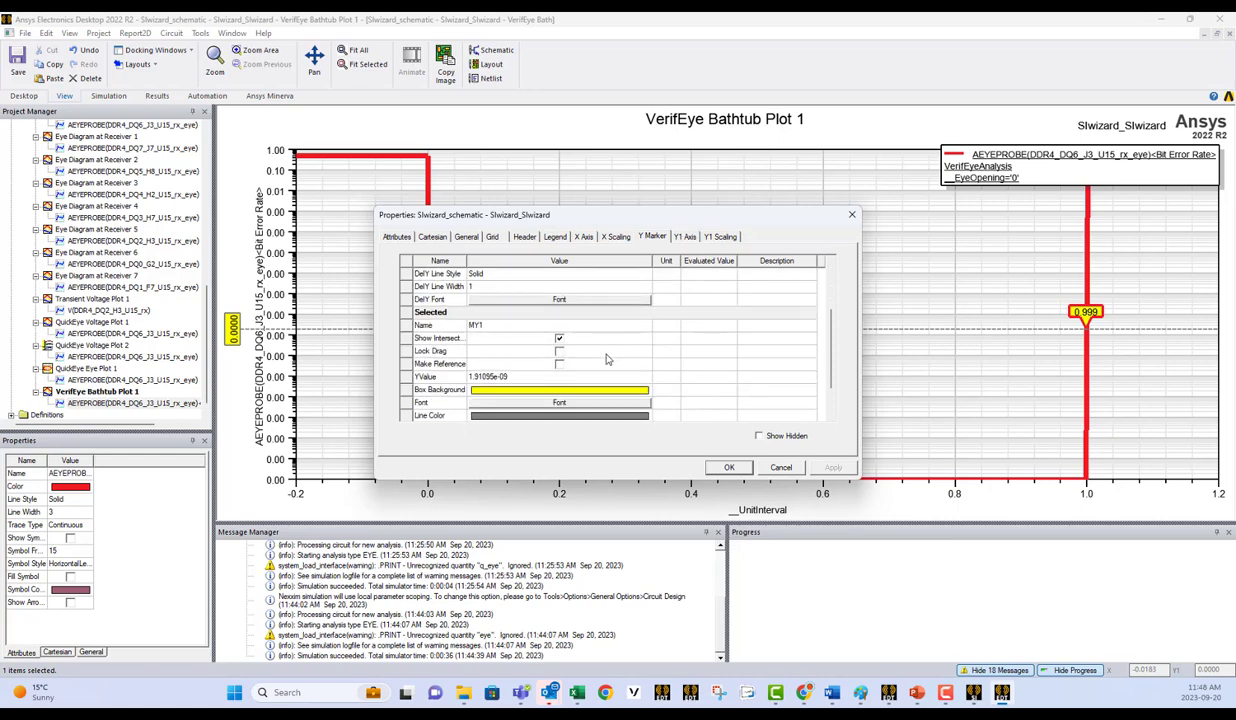
left_click(512, 378)
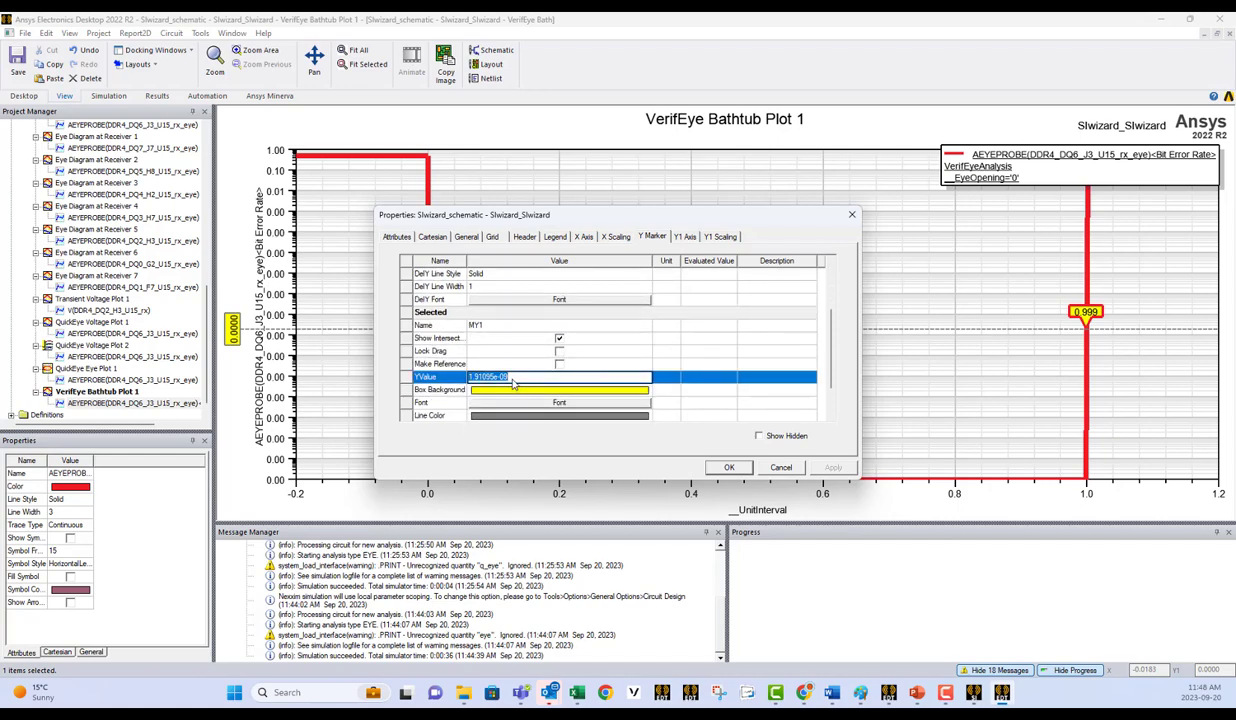
type("1")
left_click(727, 467)
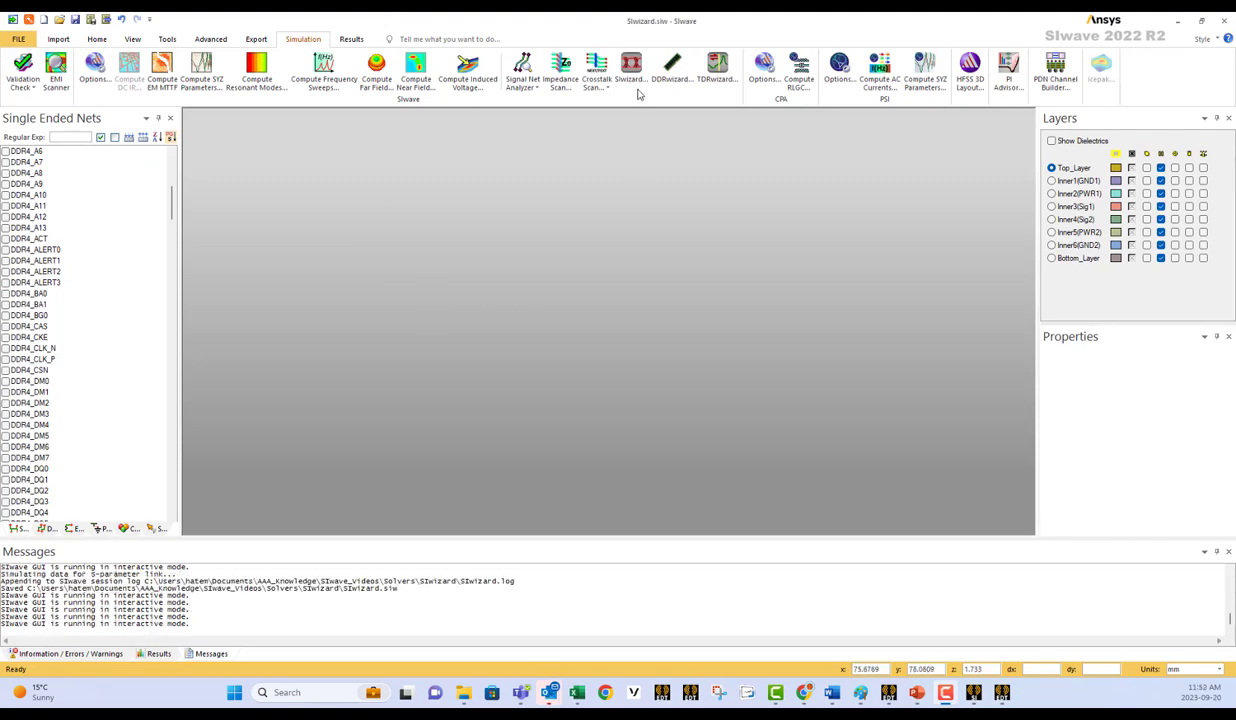
Start SIwizard again, advance to the driver and receiver model assignment, and select the U15 receiver pins of nets DDR4_DQ0 to DDR4_DQ7
left_click(631, 68)
left_click(750, 510)
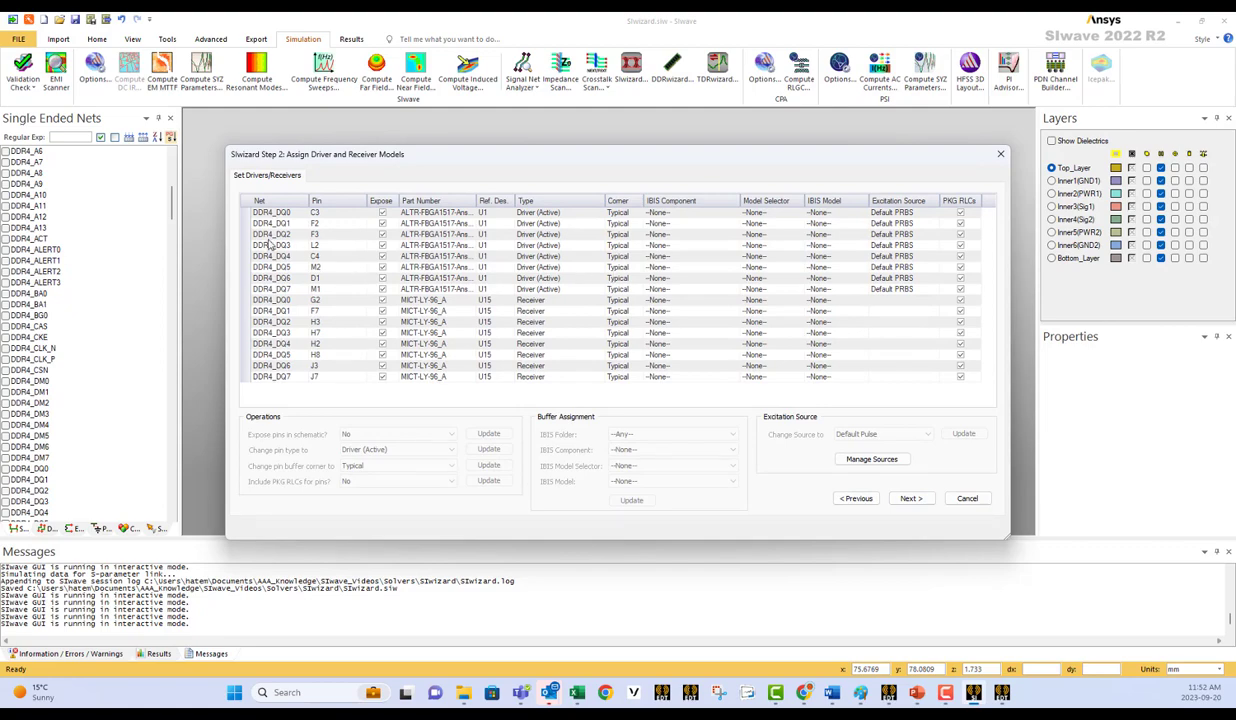
left_click(249, 214)
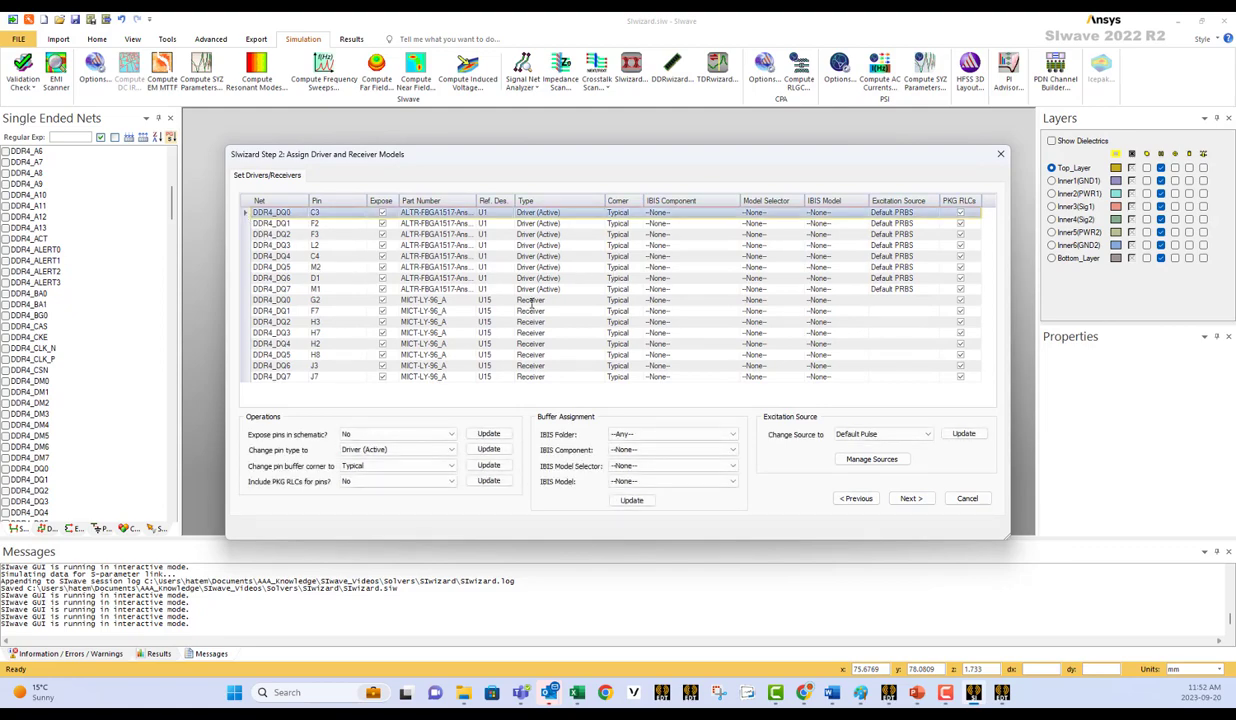
left_click(245, 300)
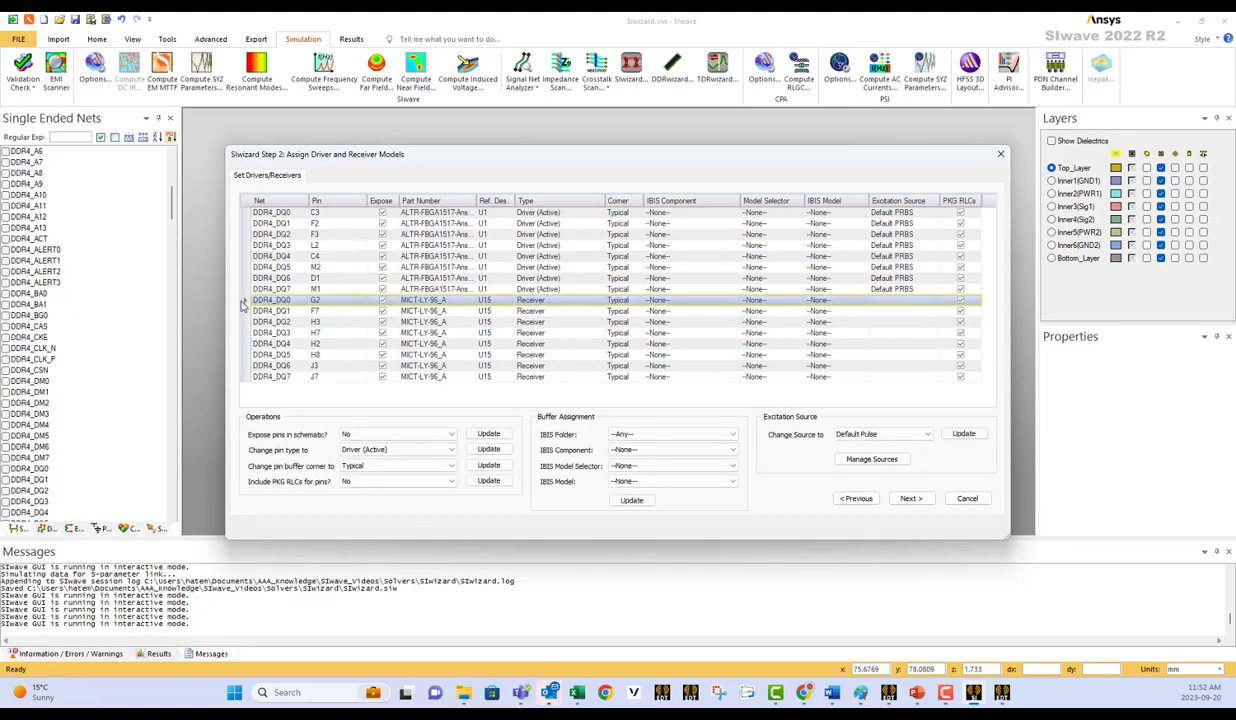
left_click(249, 378, "shift")
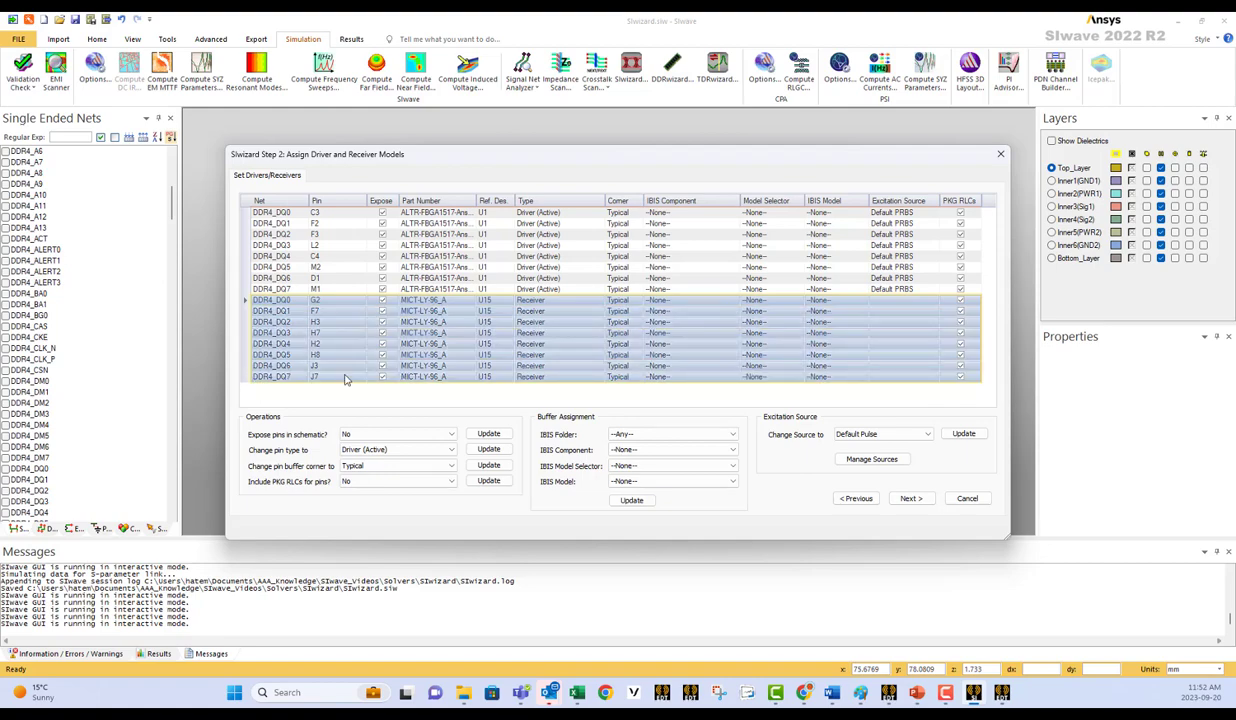
left_click(714, 299)
left_click(735, 301)
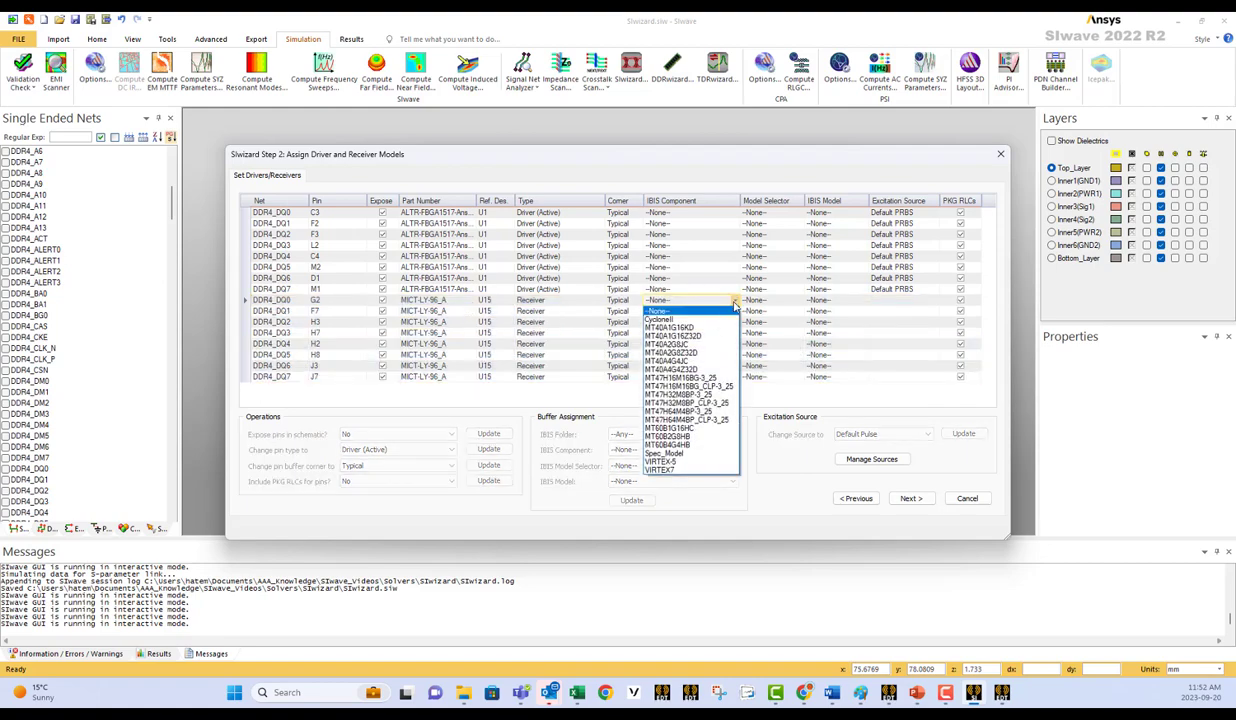
left_click(239, 300)
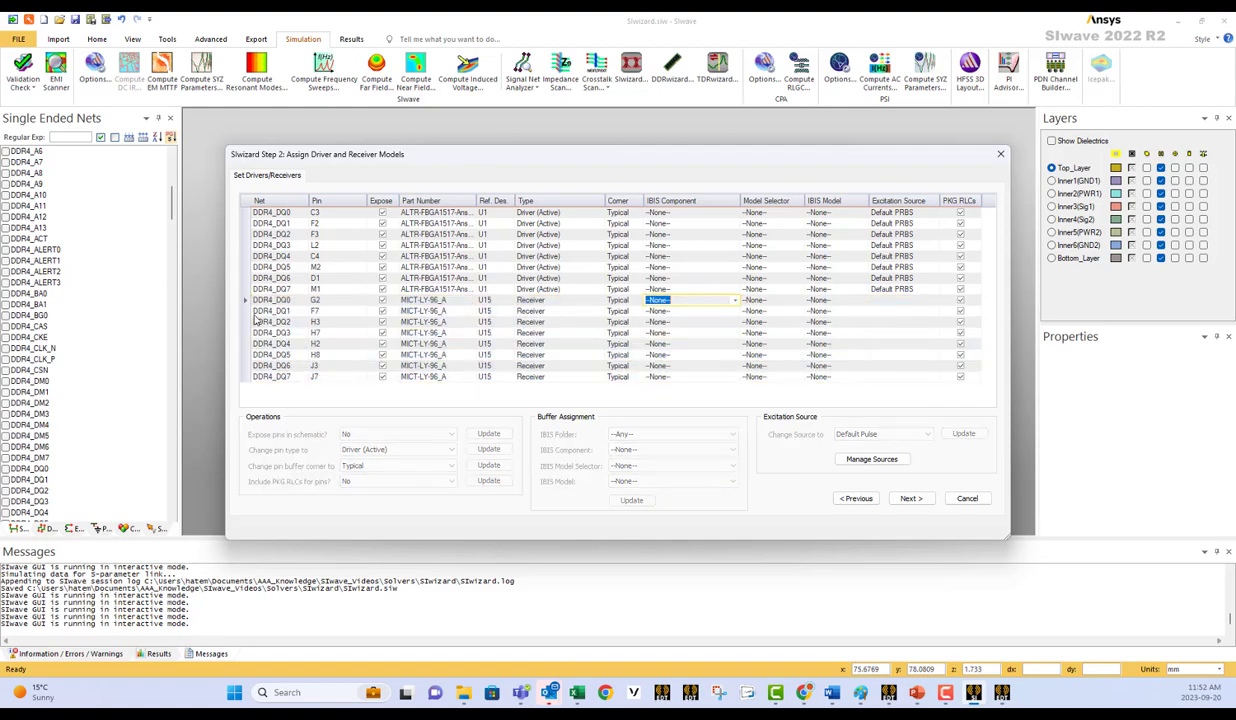
left_click(241, 372, "shift")
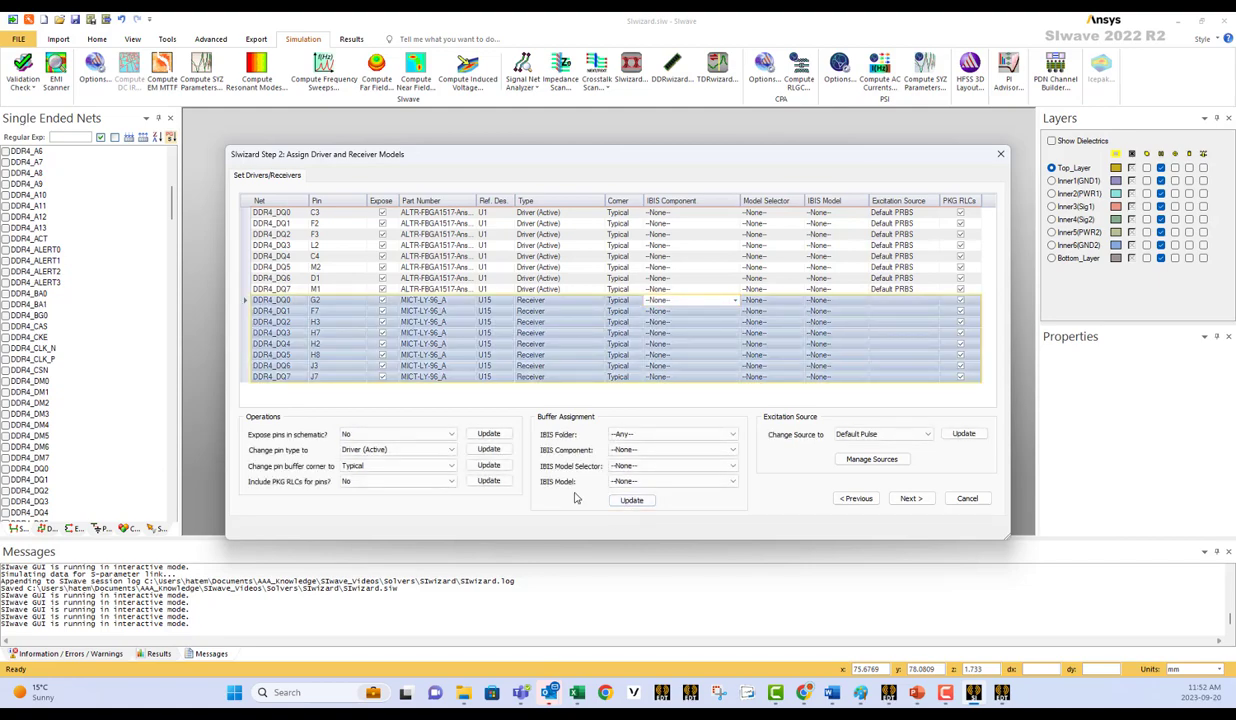
Choose Receiver as pin type and assign IBIS component MT40A1G16Z32D, model selector DQ and model DQ_34_3200 to the selected U15 pins
left_click(410, 450)
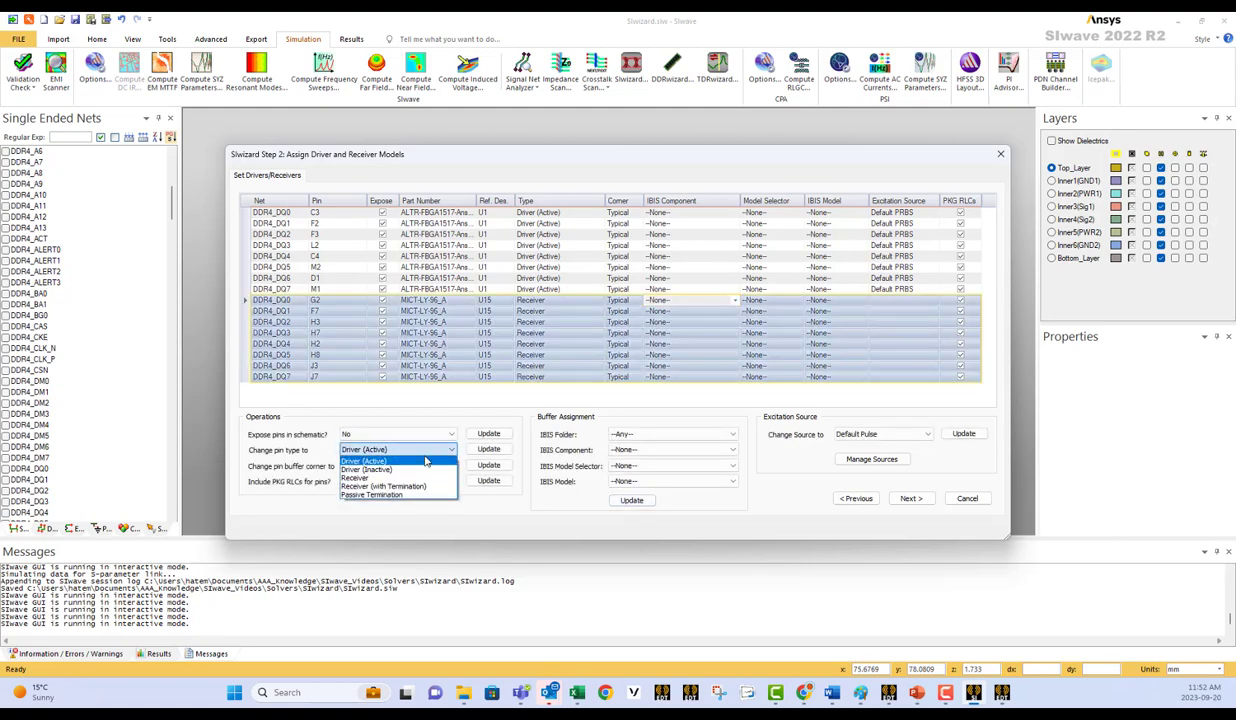
left_click(400, 477)
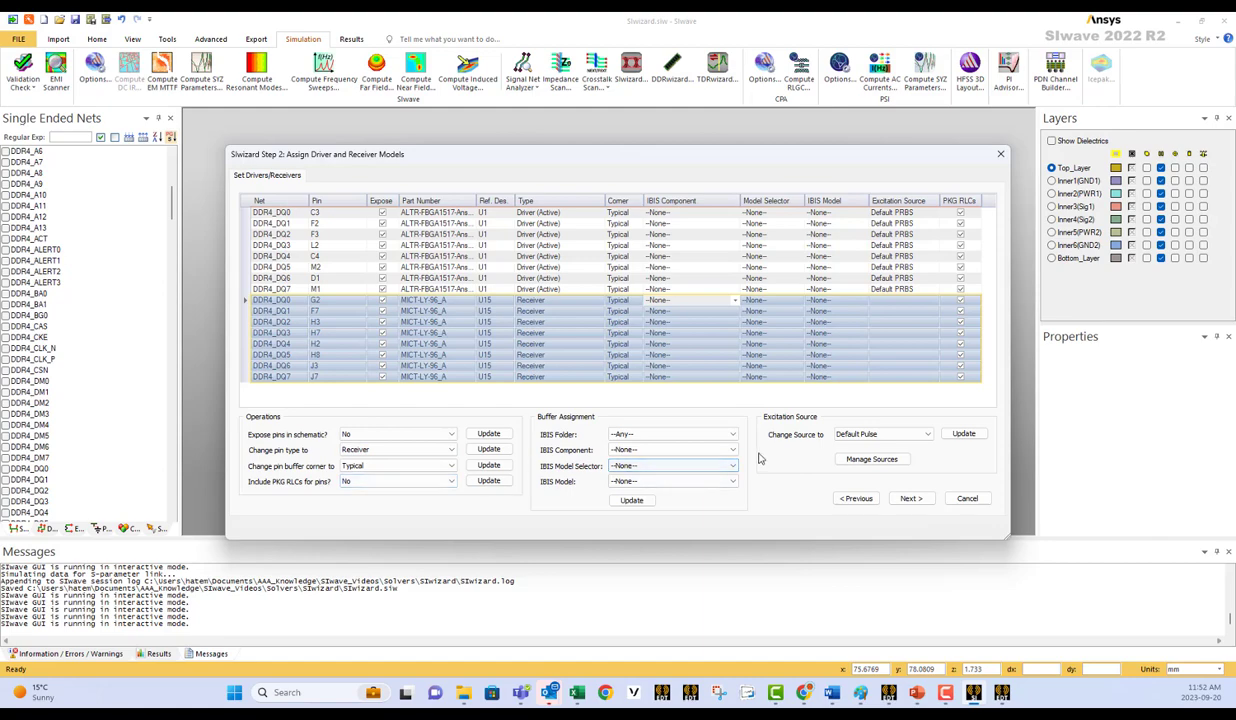
left_click(710, 450)
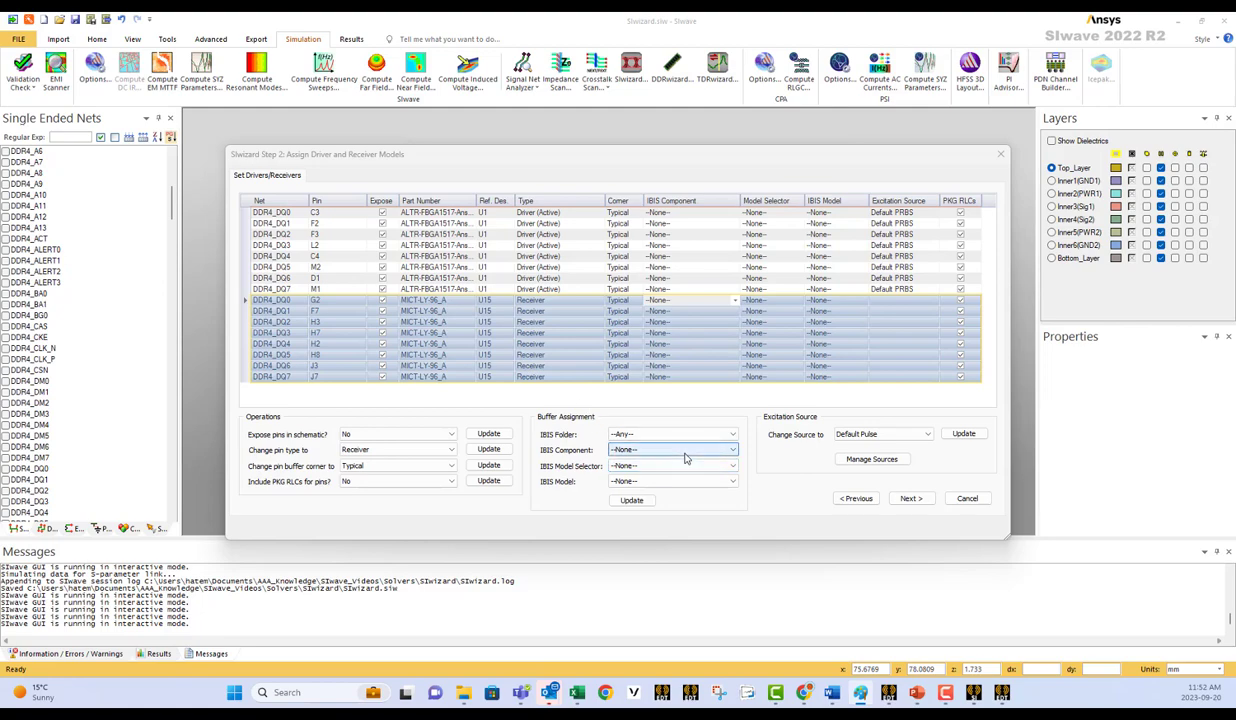
left_click(640, 450)
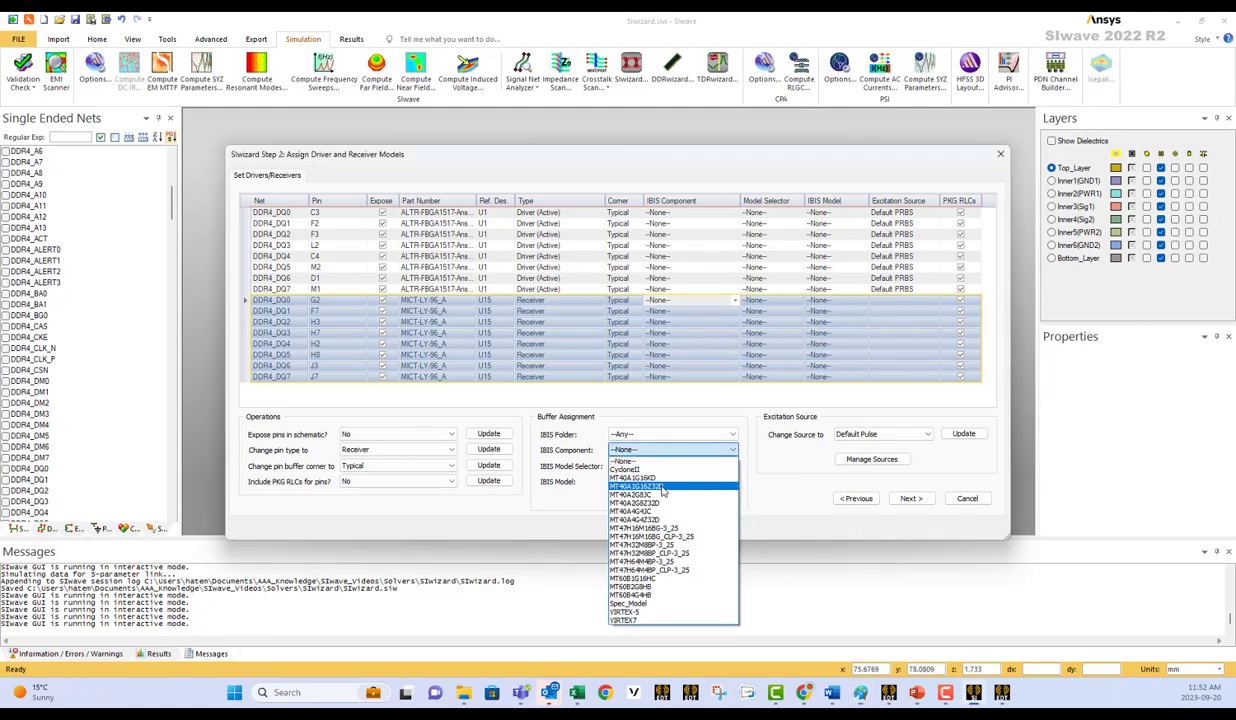
left_click(661, 487)
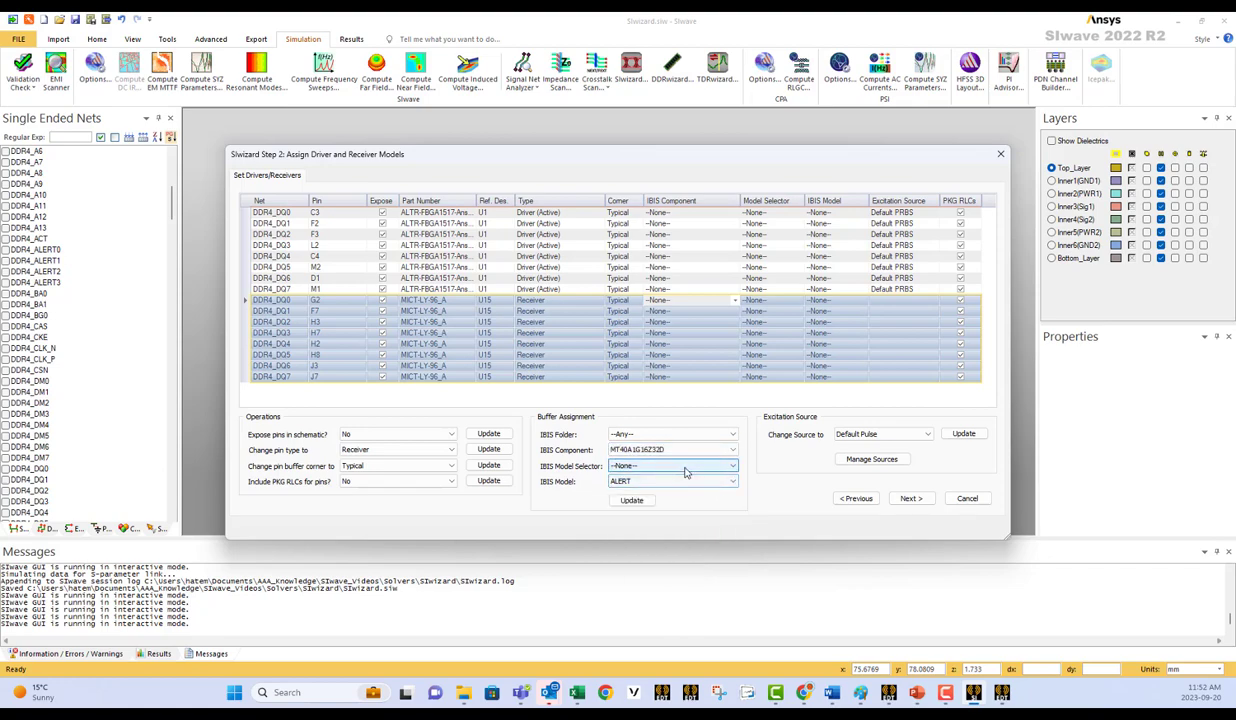
left_click(686, 467)
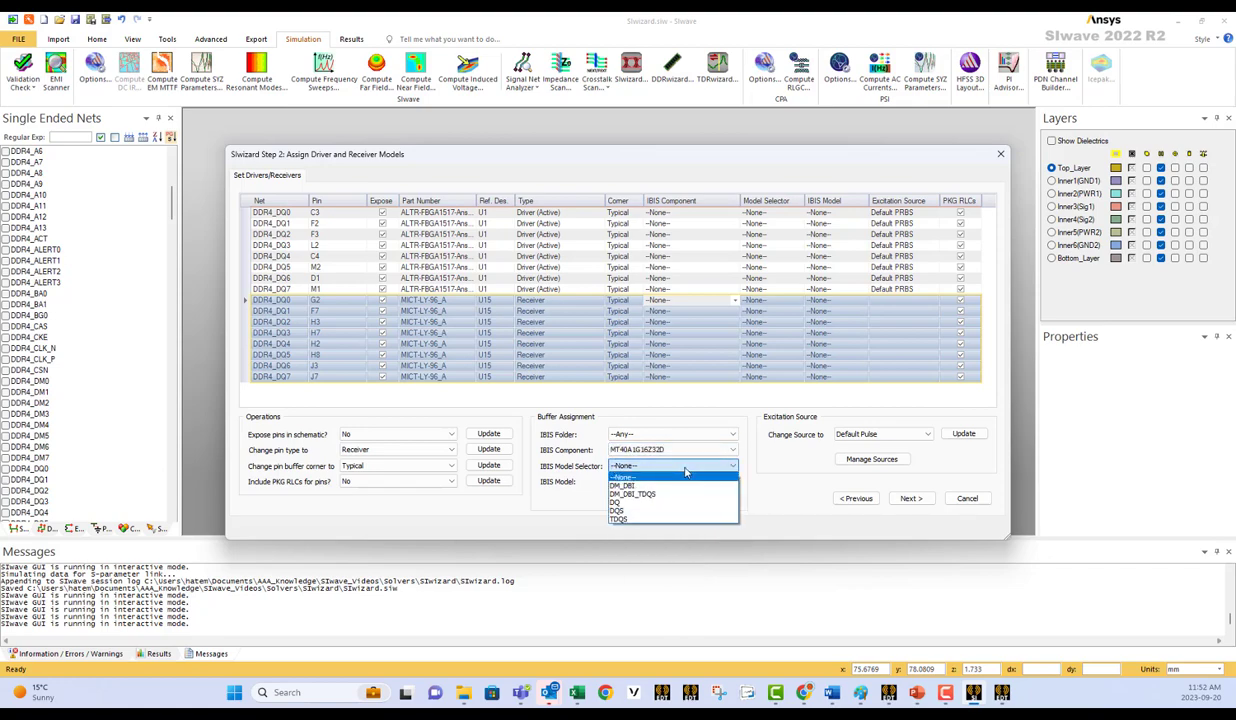
left_click(652, 502)
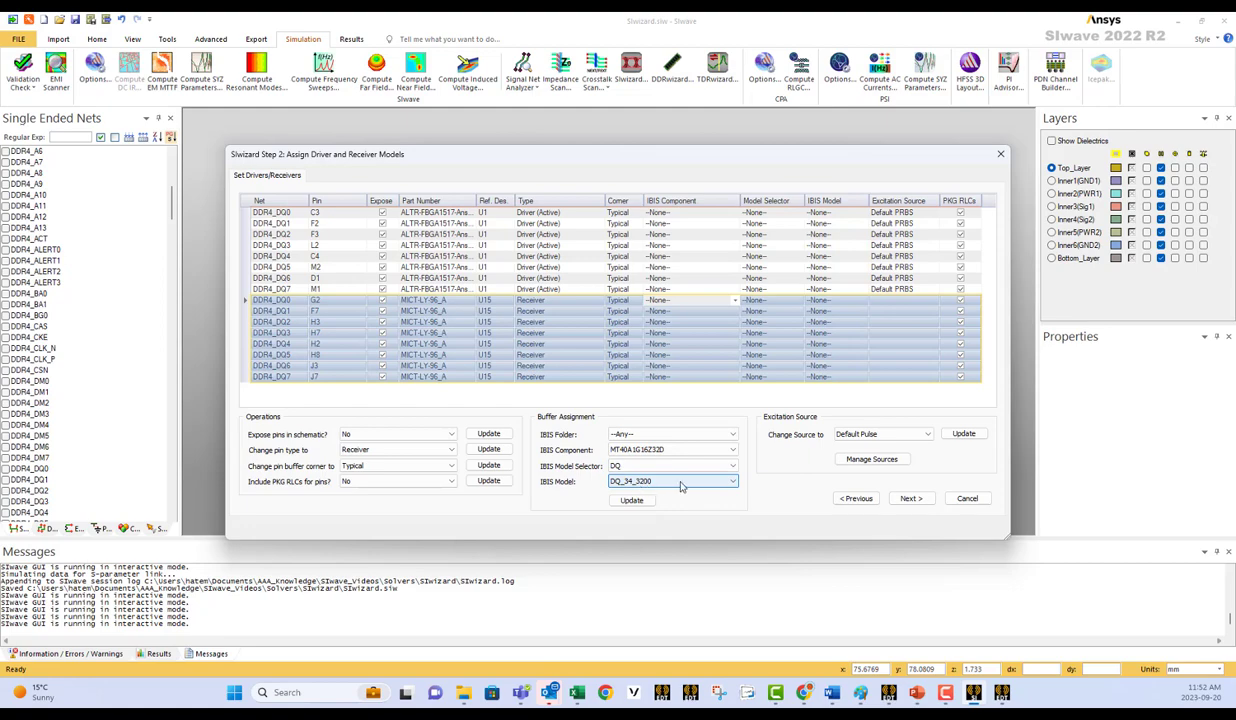
left_click(681, 483)
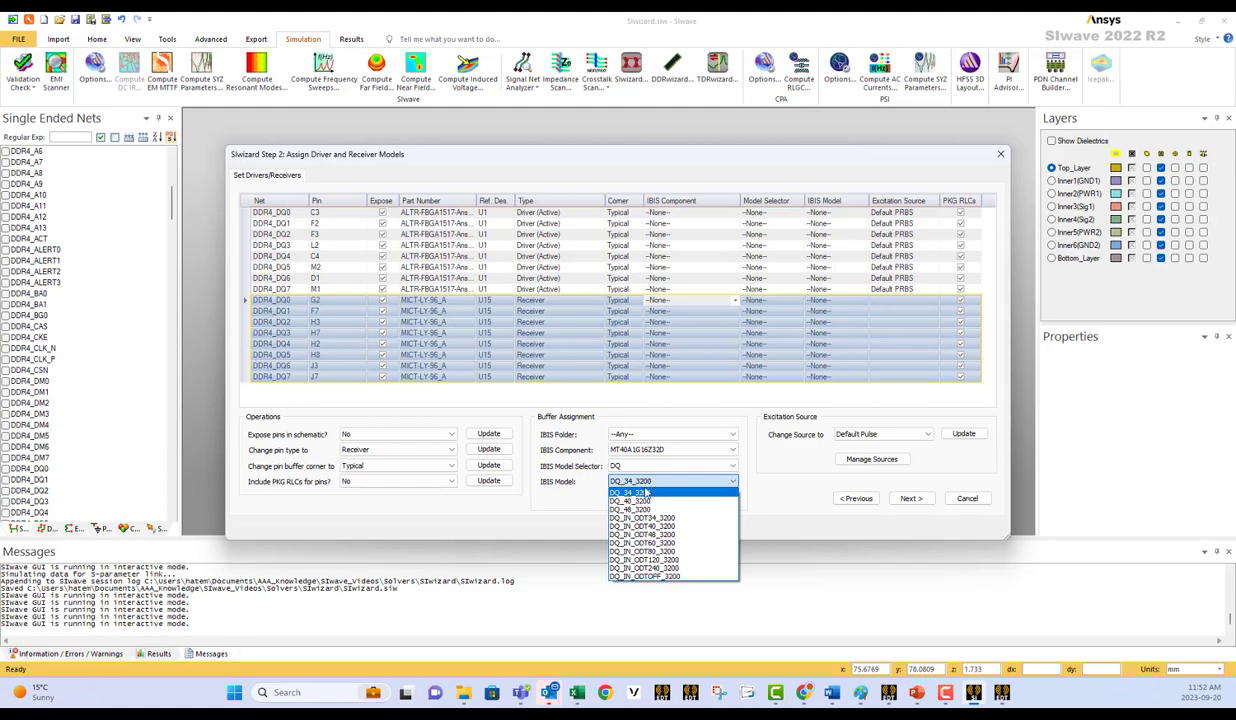
left_click(650, 492)
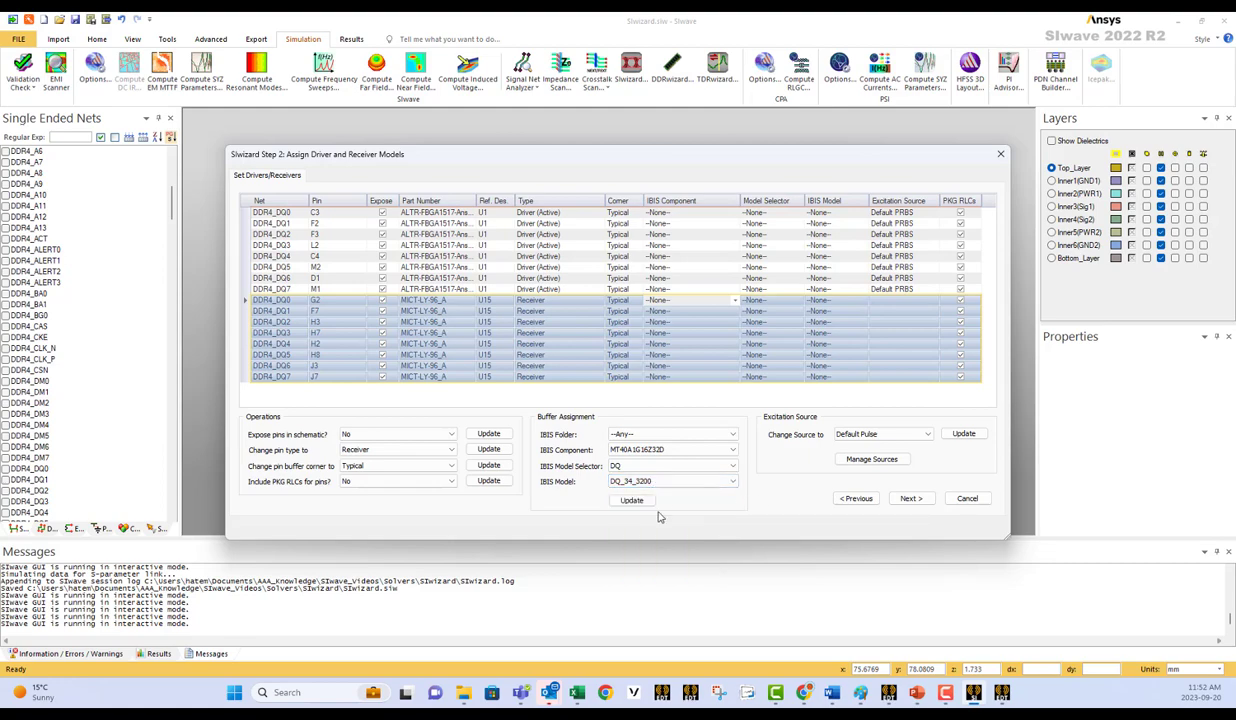
left_click(631, 500)
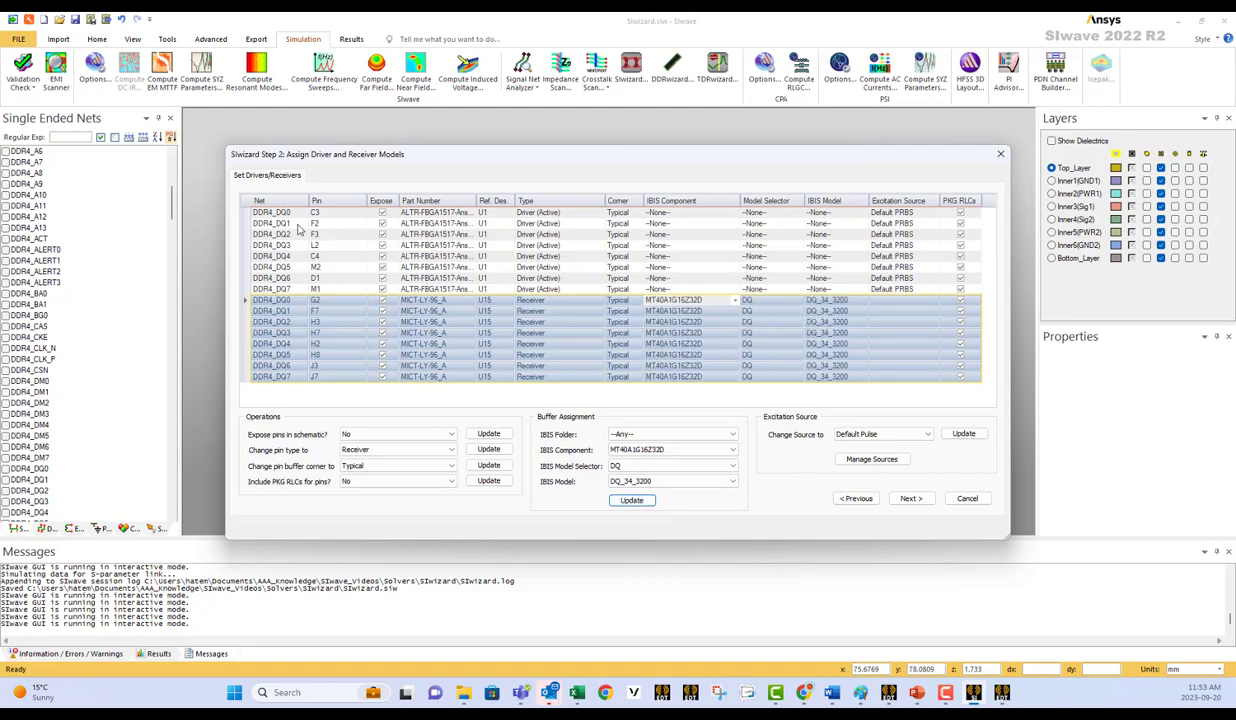
Assign IBIS component VIRTEX-5 with model HSTL_III to all U1 driver pins of nets DDR4_DQ0 to DDR4_DQ7
left_click(242, 213)
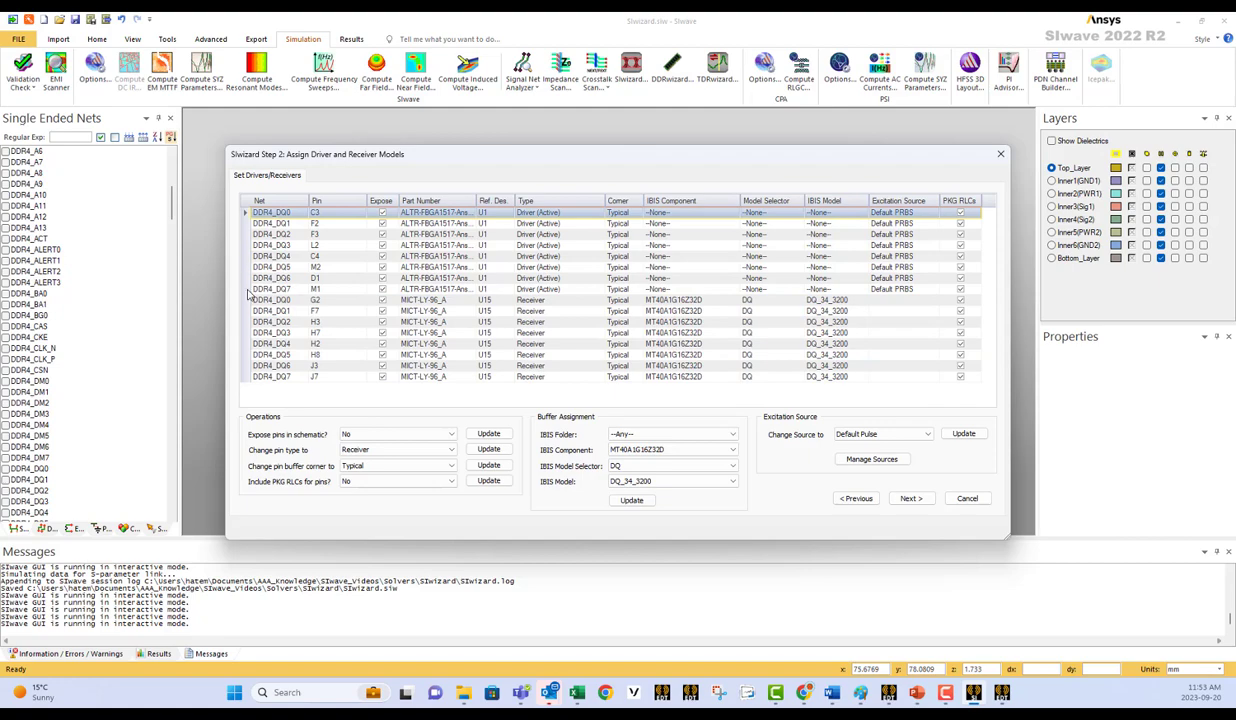
left_click(248, 289, "shift")
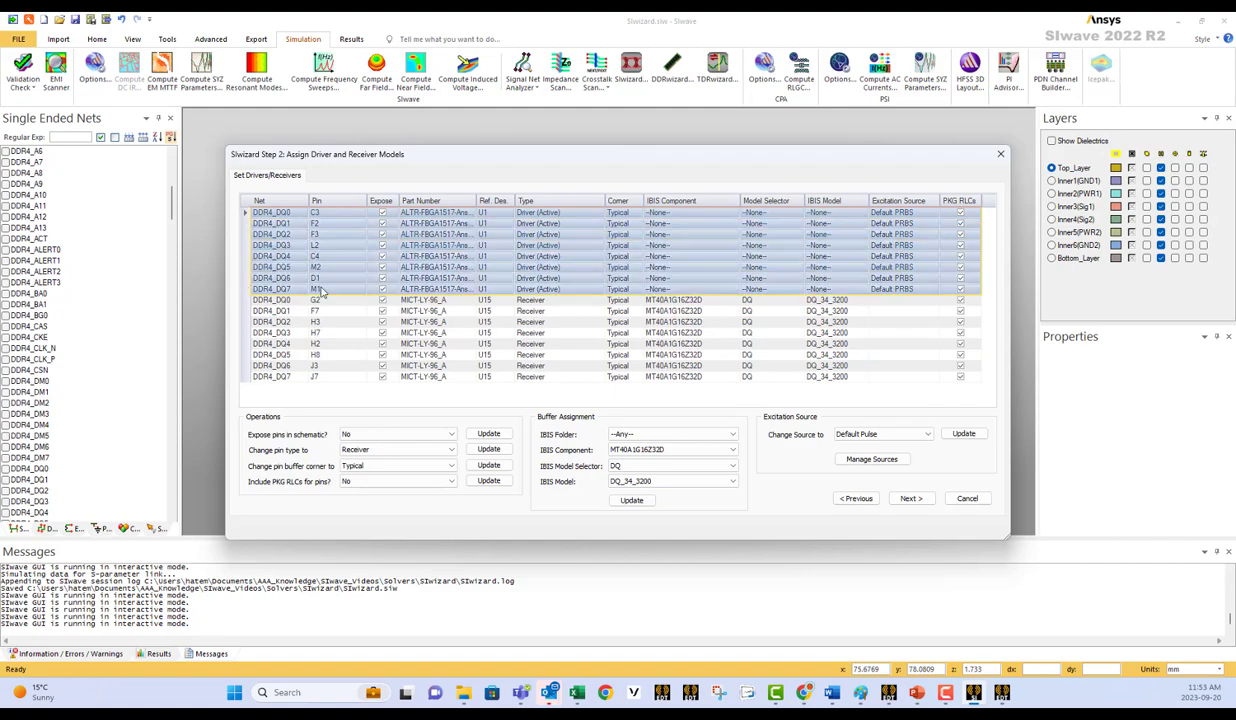
left_click(716, 214)
left_click(242, 213)
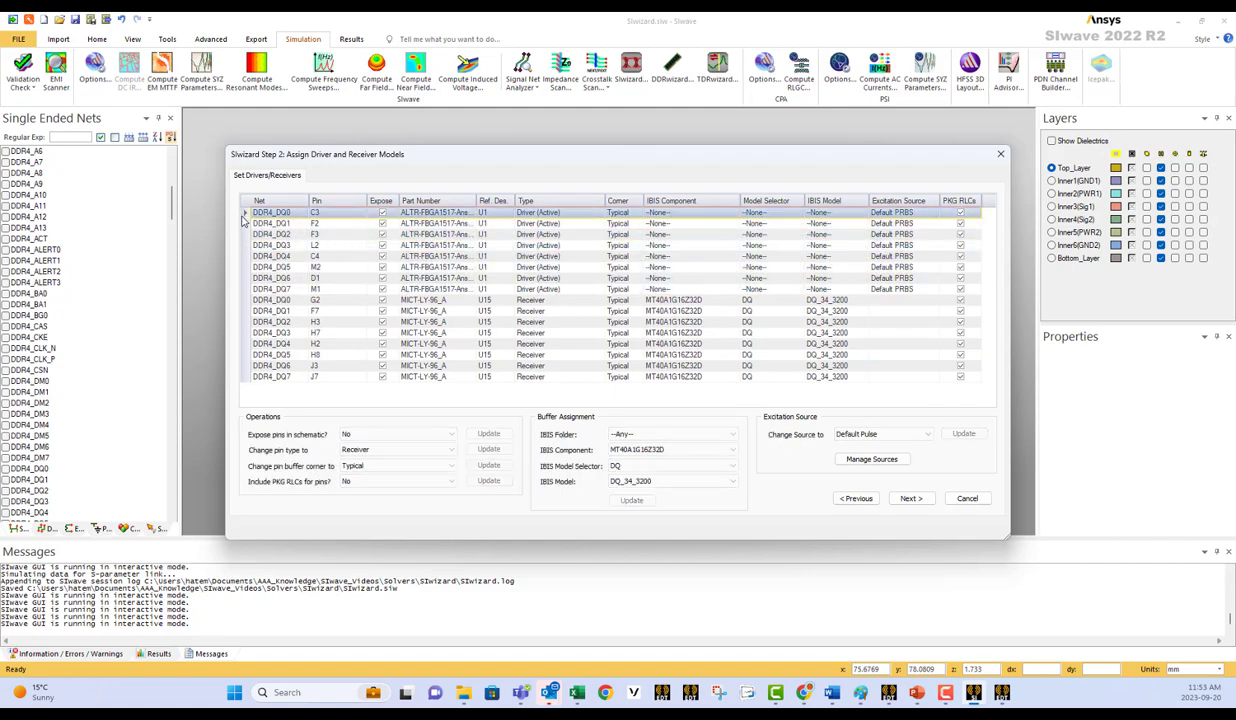
left_click(245, 290, "shift")
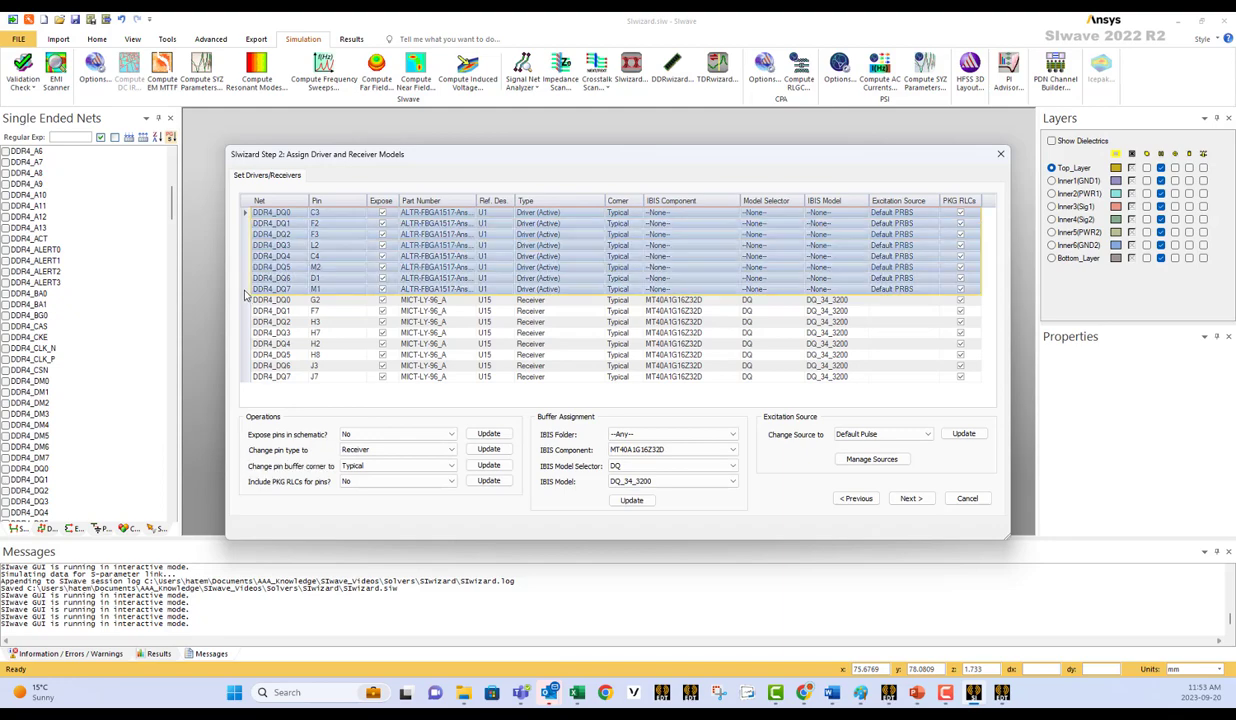
left_click(705, 454)
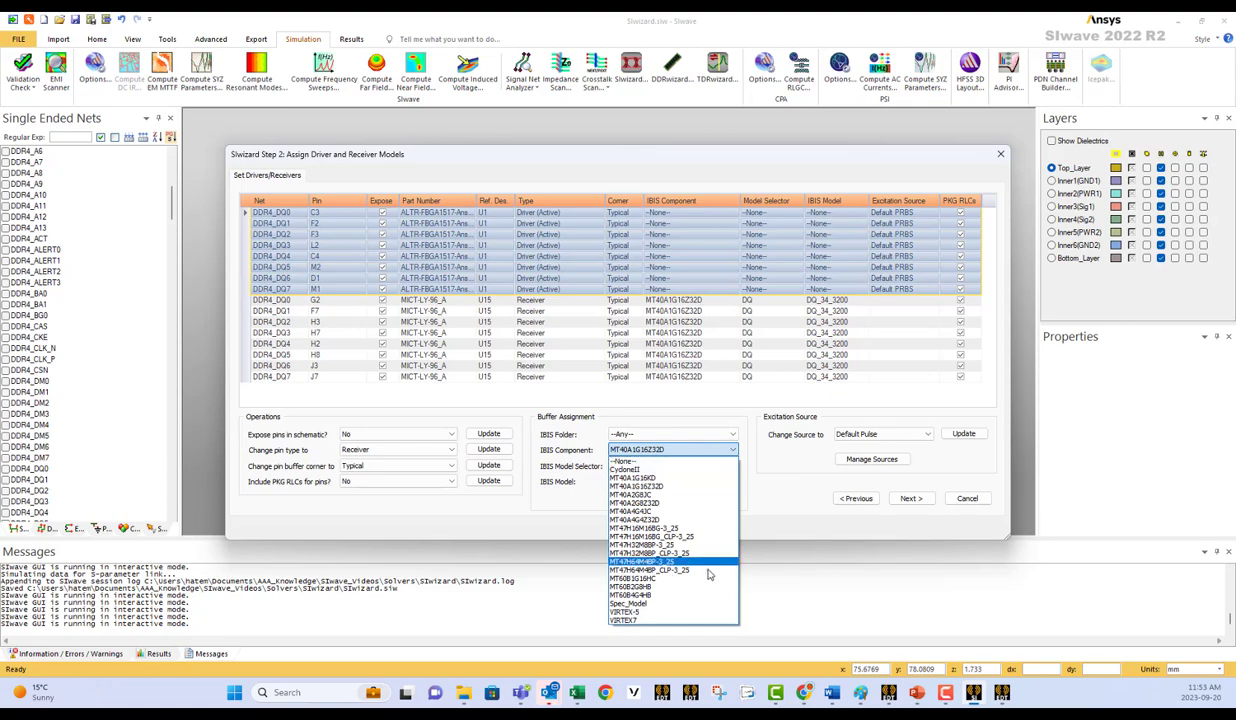
left_click(660, 611)
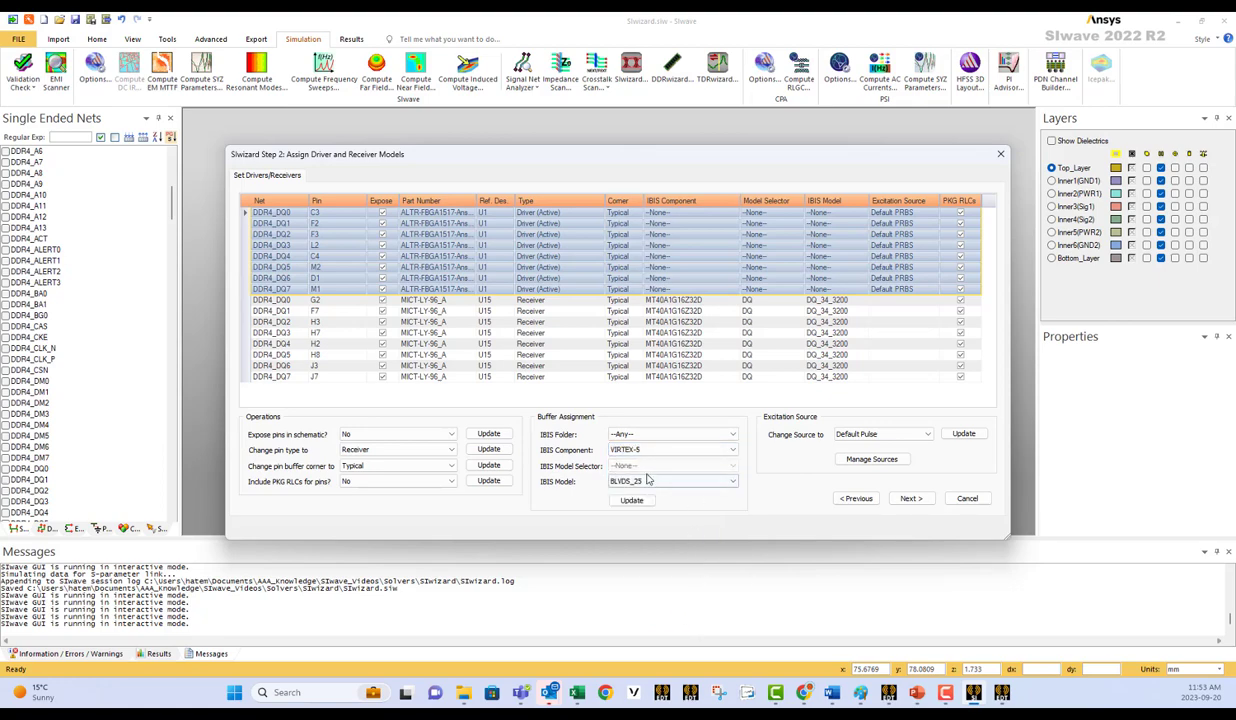
left_click(684, 484)
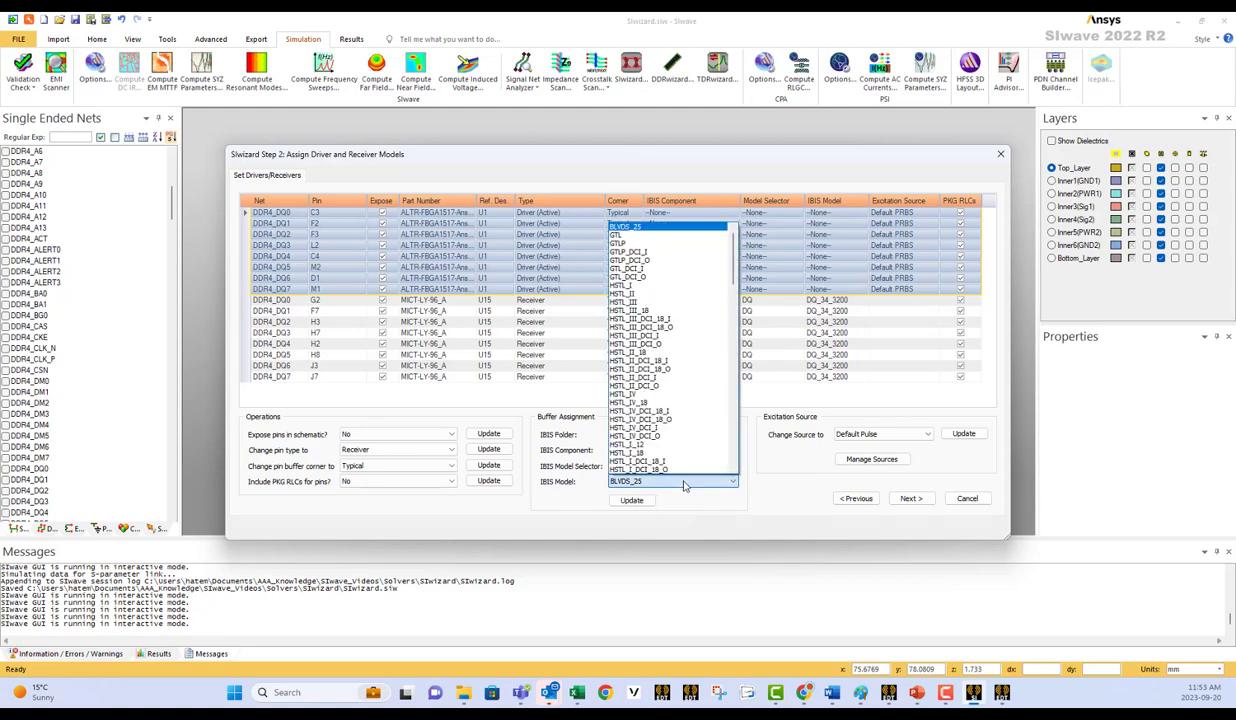
left_click(676, 310)
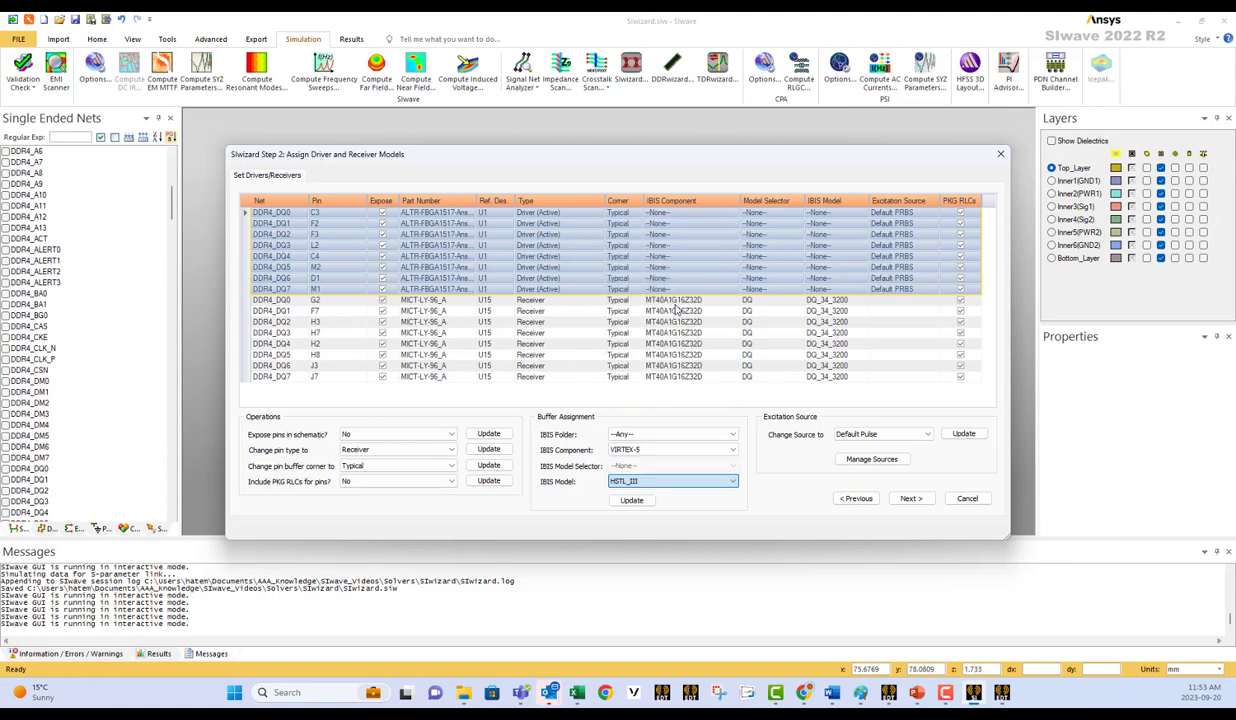
left_click(630, 501)
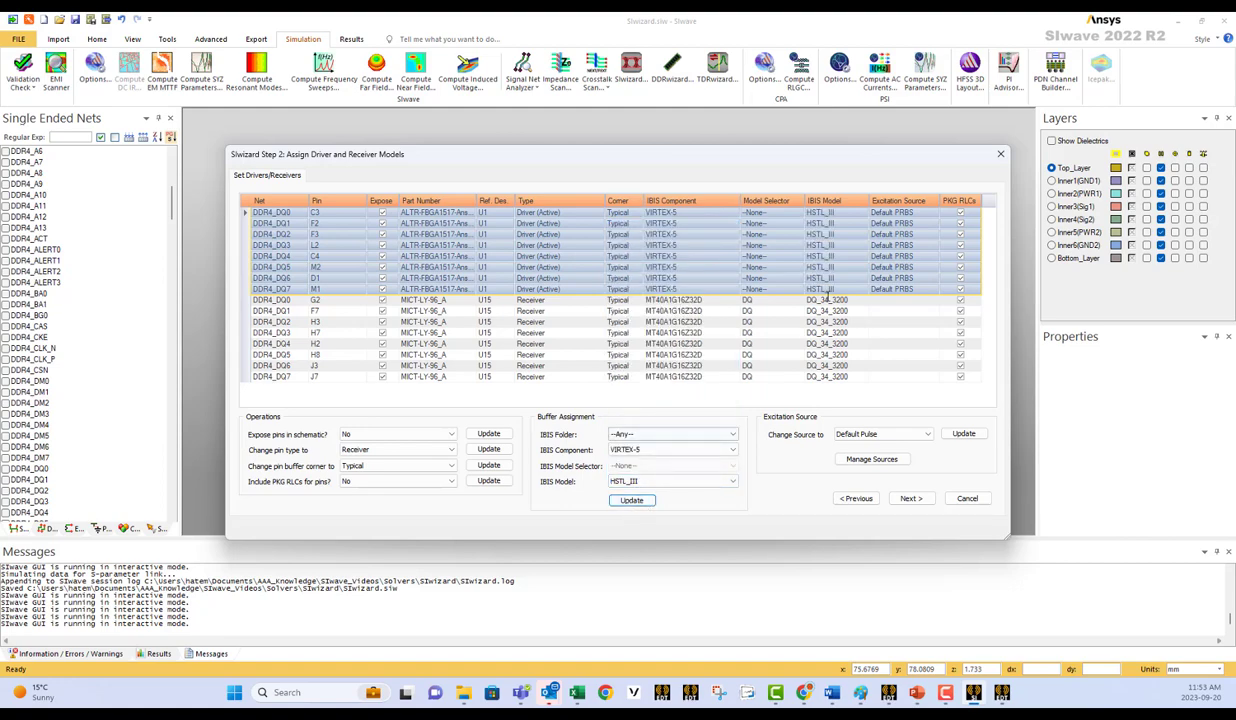
Keep the power and ground net settings, name the Electronics Desktop project "SIwizard with IBIS", and run the transient simulation
left_click(910, 499)
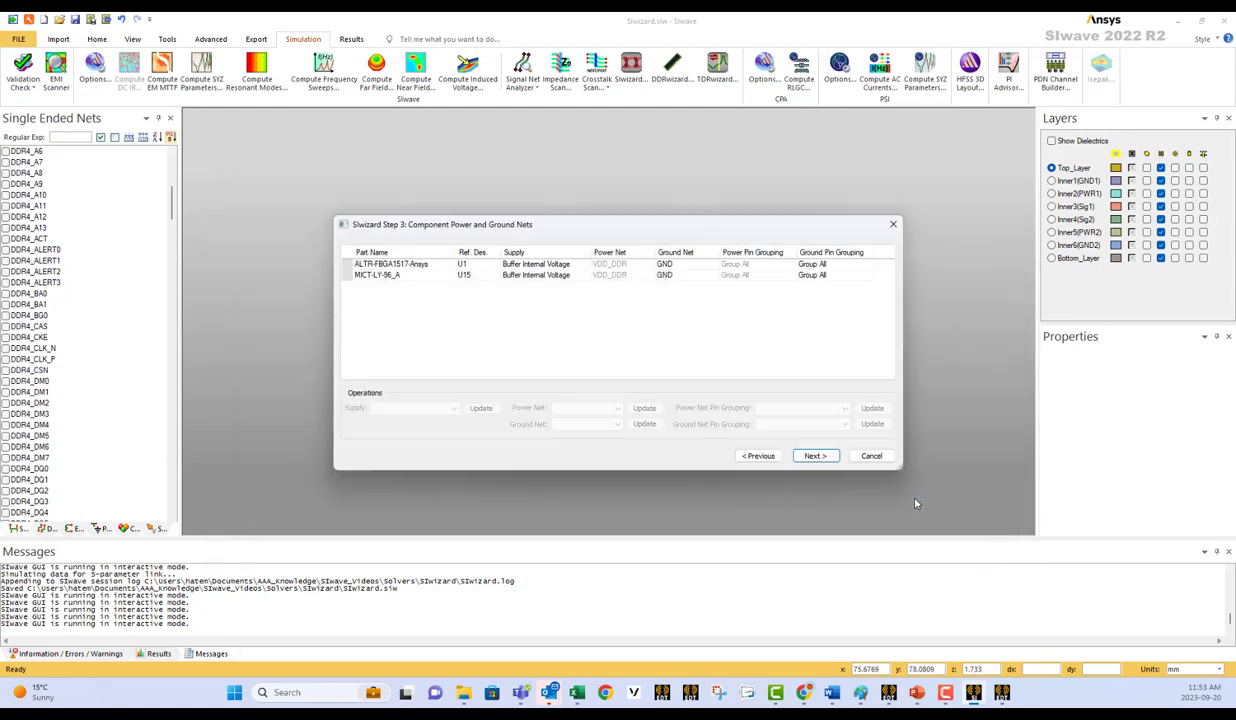
left_click(815, 456)
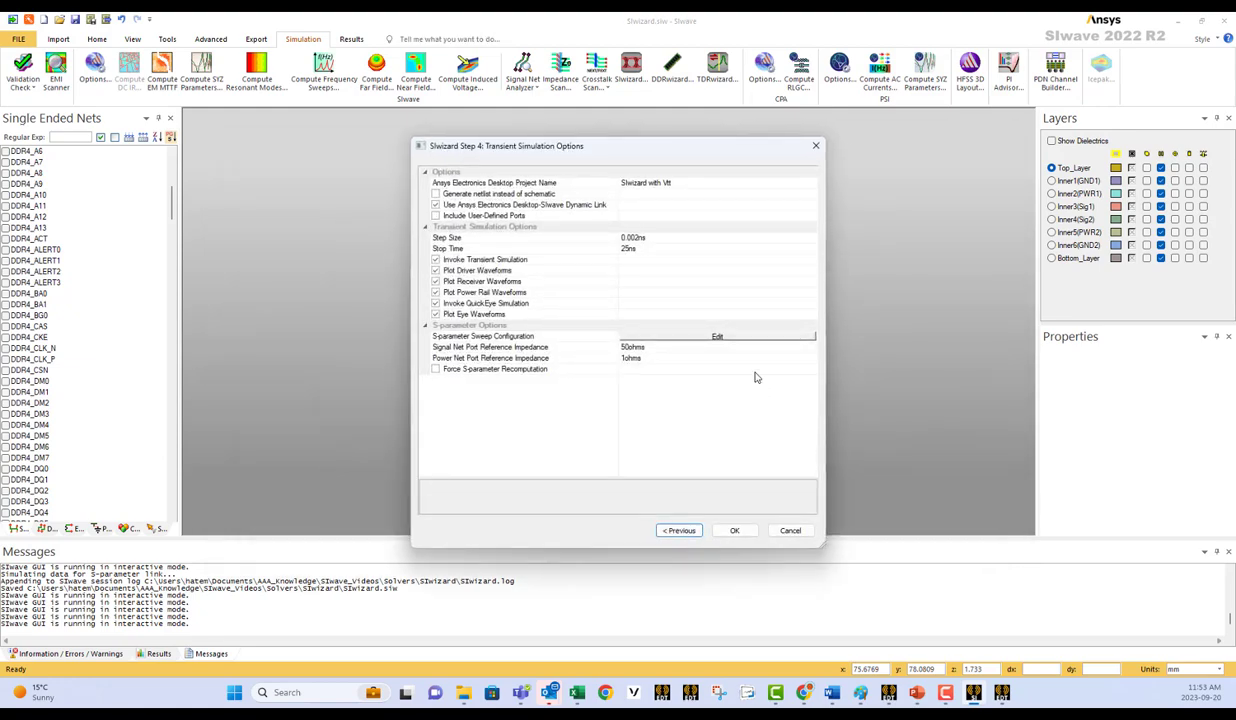
left_click(684, 182)
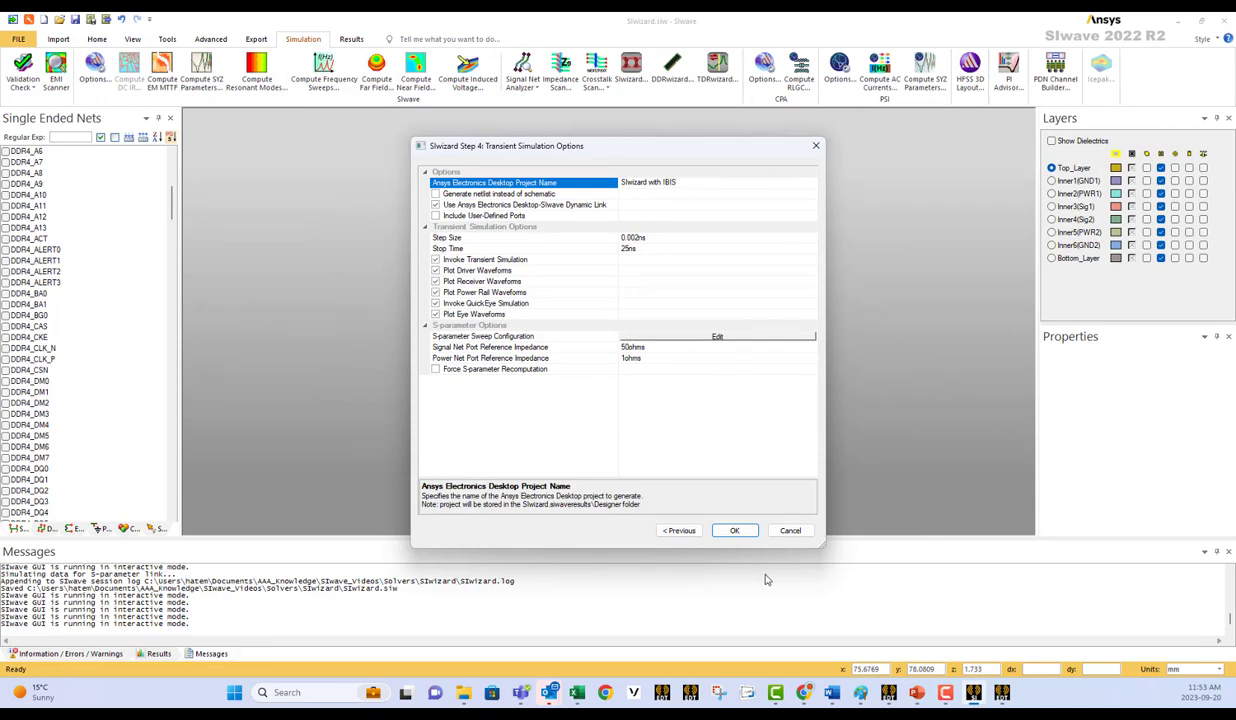
left_click(734, 530)
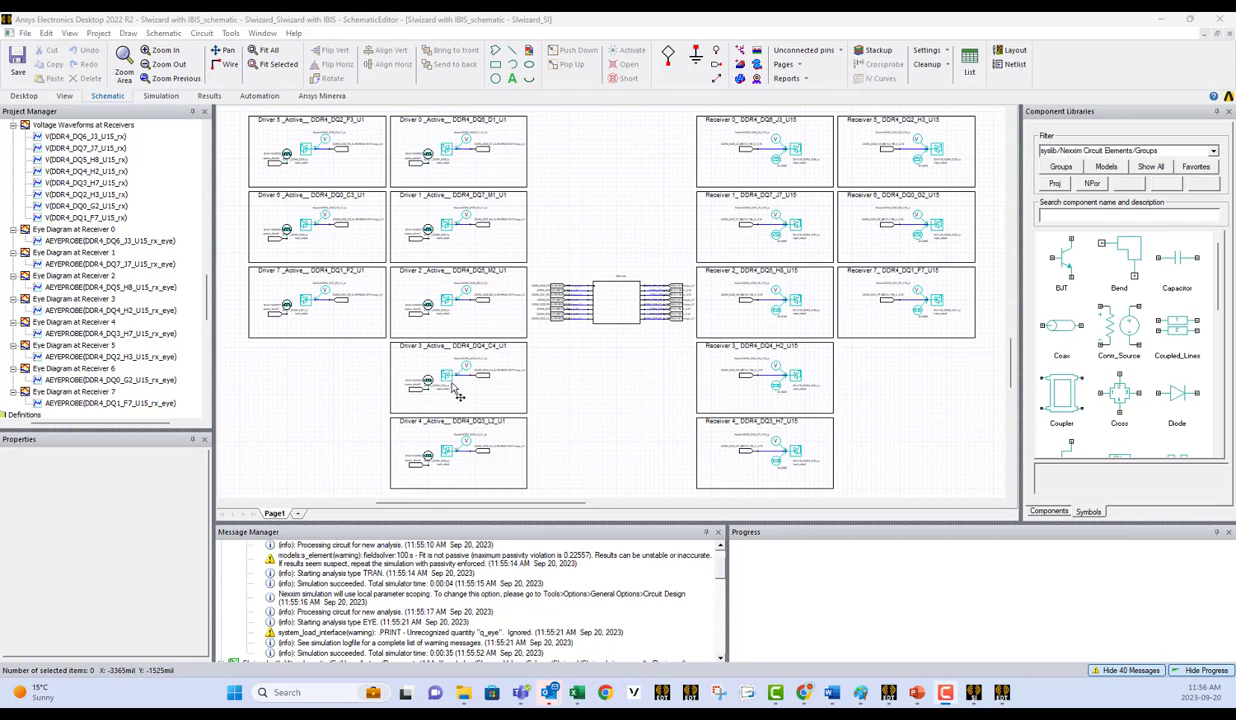
Open the properties of the DDR4_DQ4 driver's IBIS buffer in the schematic and enlarge the dialog to examine its buffer and pin settings
double_click(455, 385)
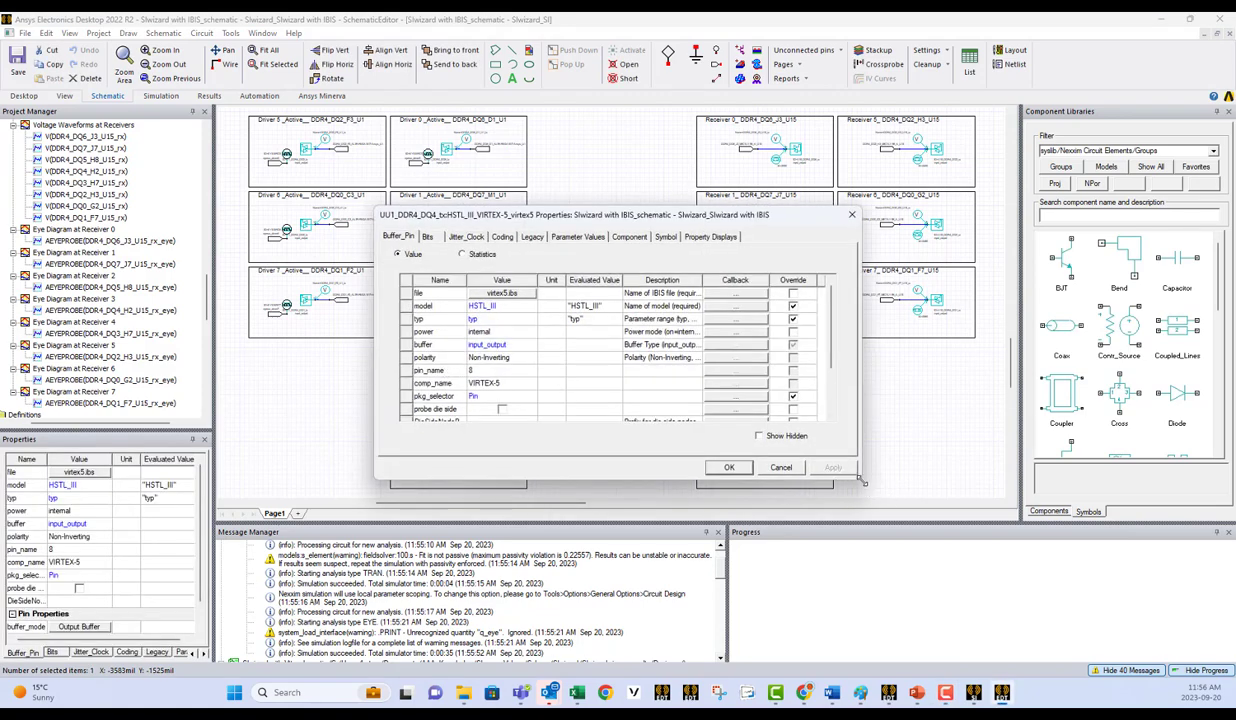
left_click_drag(862, 481, 958, 627)
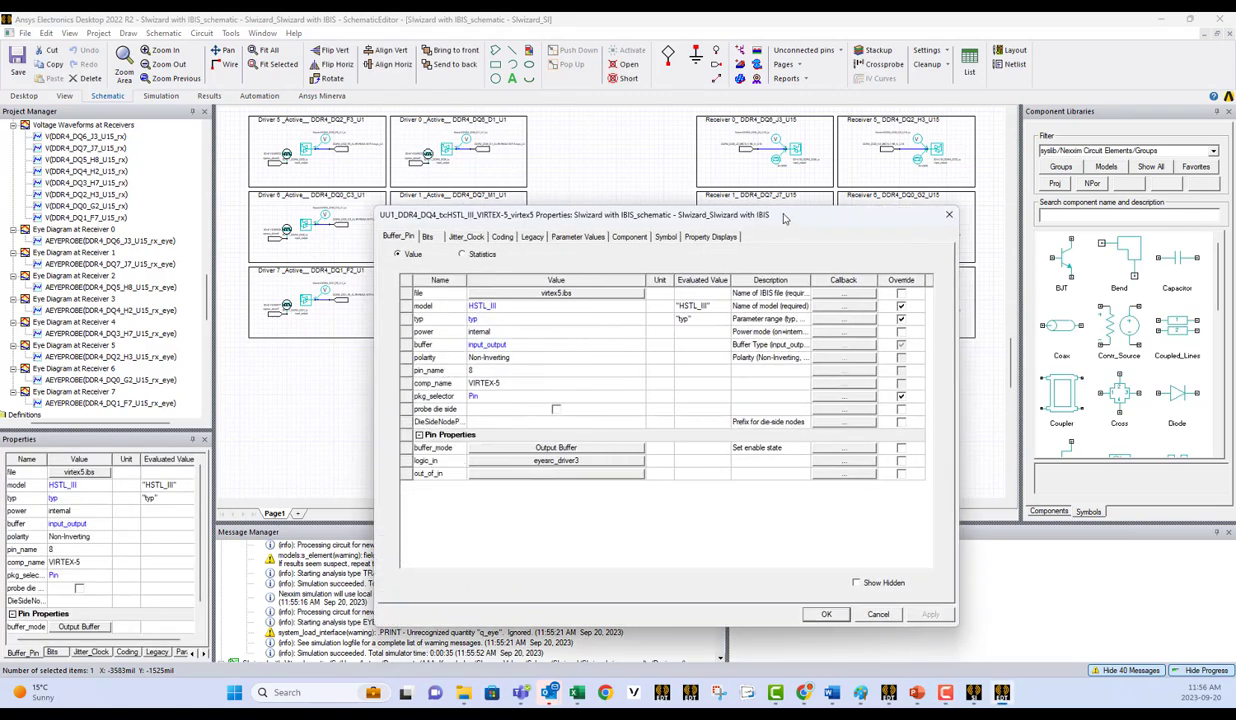
left_click_drag(785, 219, 717, 133)
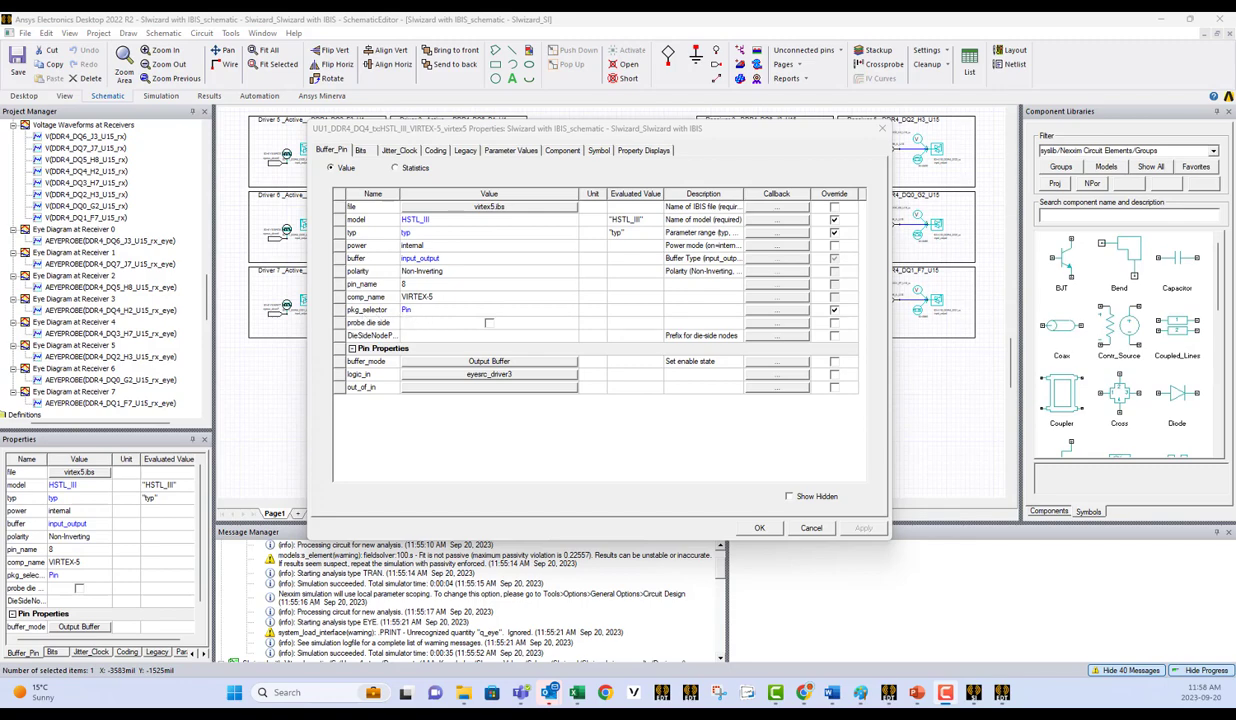
Switch to the SIwizard presentation in PowerPoint and show the "IBIS file" slide to examine the package and pin definitions
left_click(916, 692)
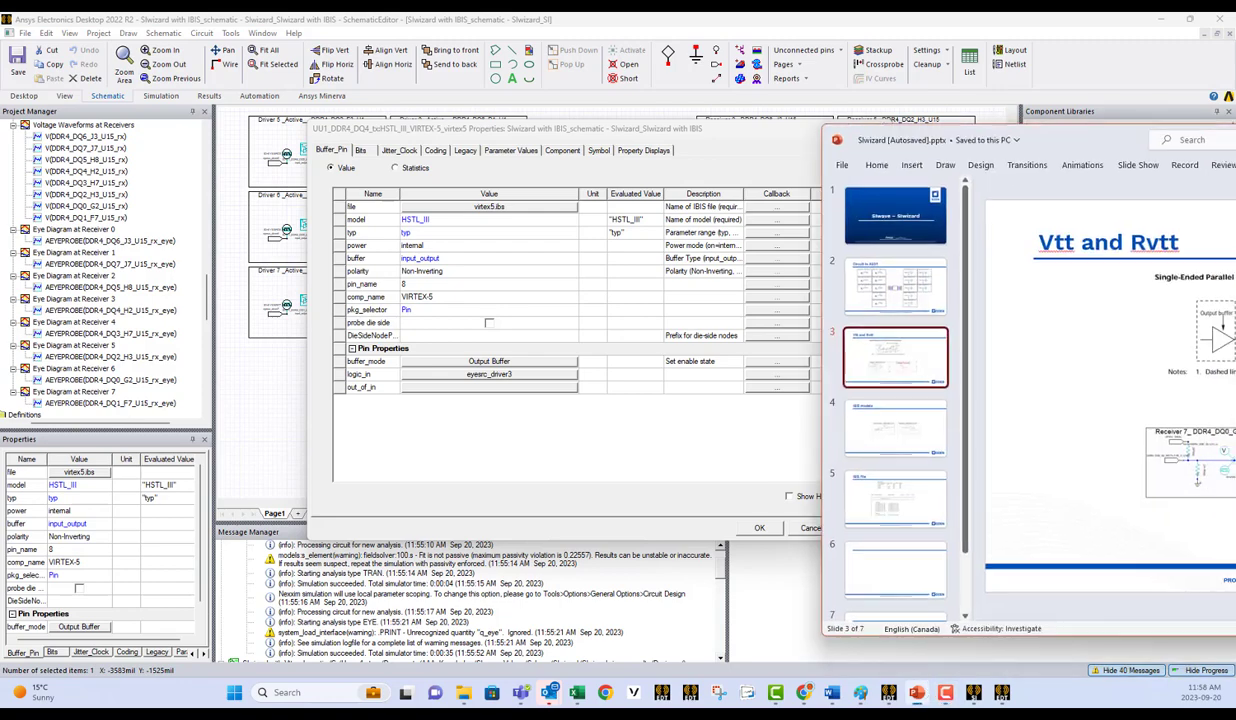
left_click(190, 465)
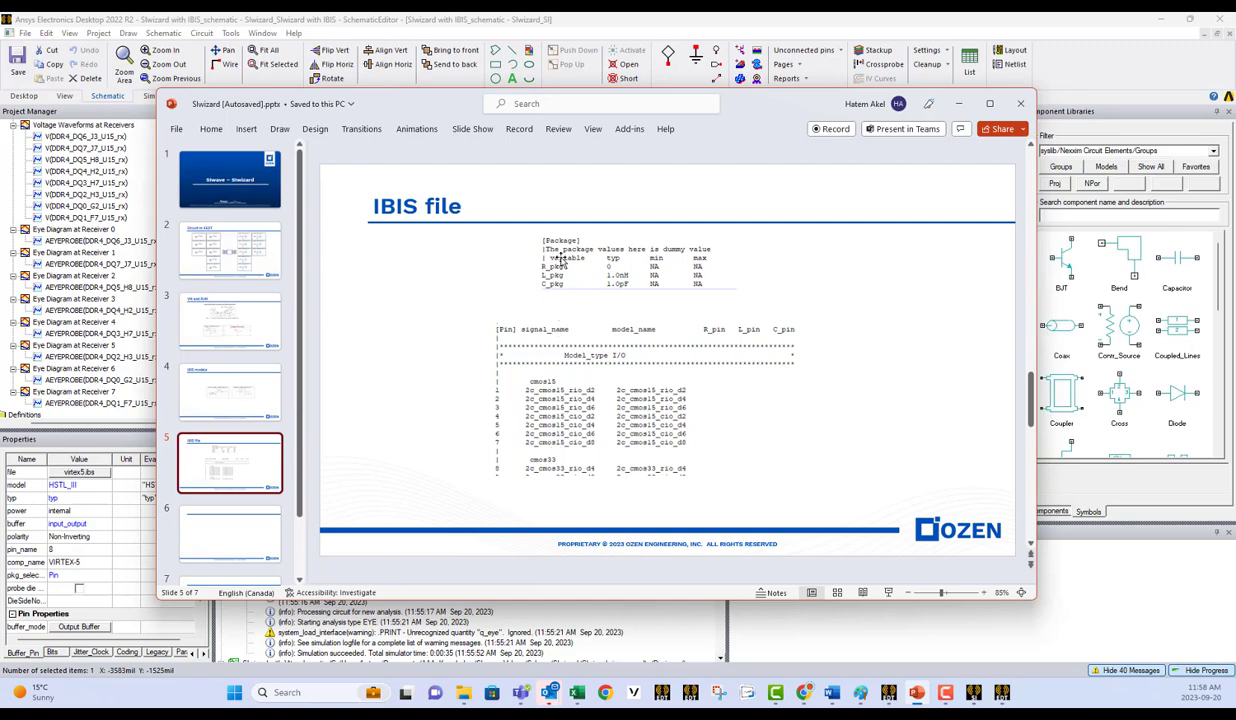
Return to Electronics Desktop, reposition the DDR4_DQ4 driver buffer's properties to view the schematic, and examine its buffer, pin and bit settings
left_click_drag(739, 104, 1235, 106)
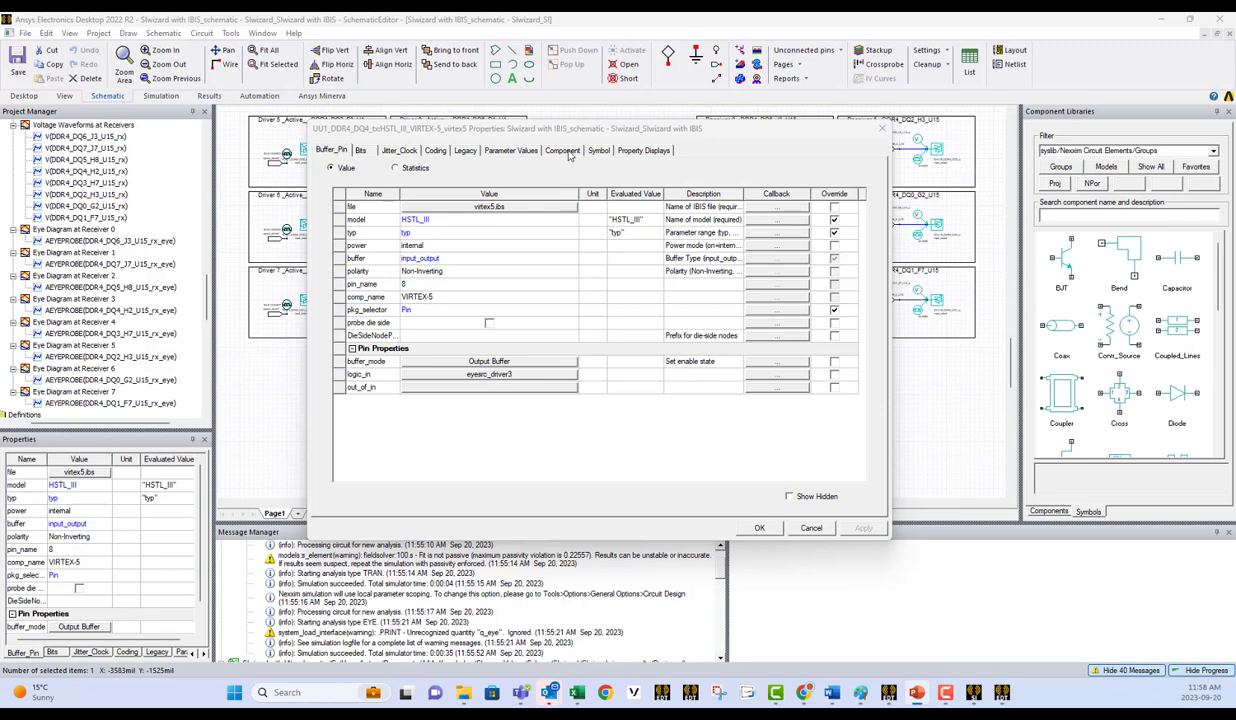
left_click_drag(541, 124, 823, 113)
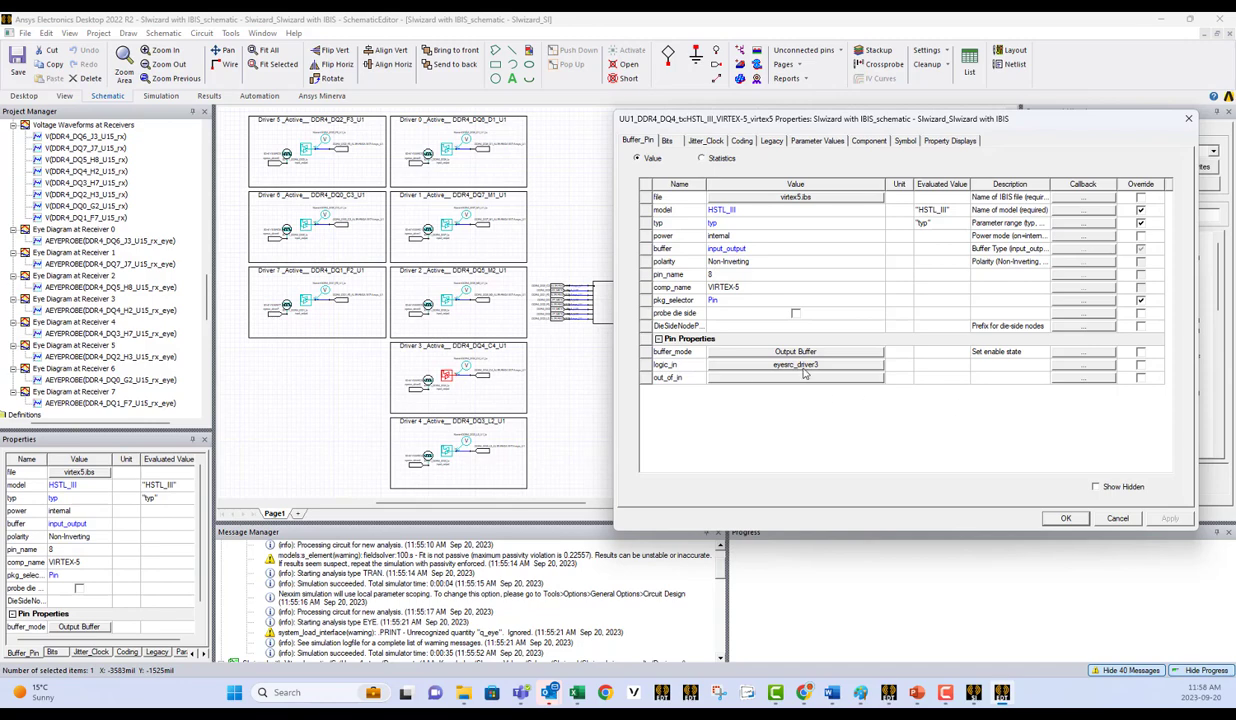
left_click_drag(778, 118, 508, 117)
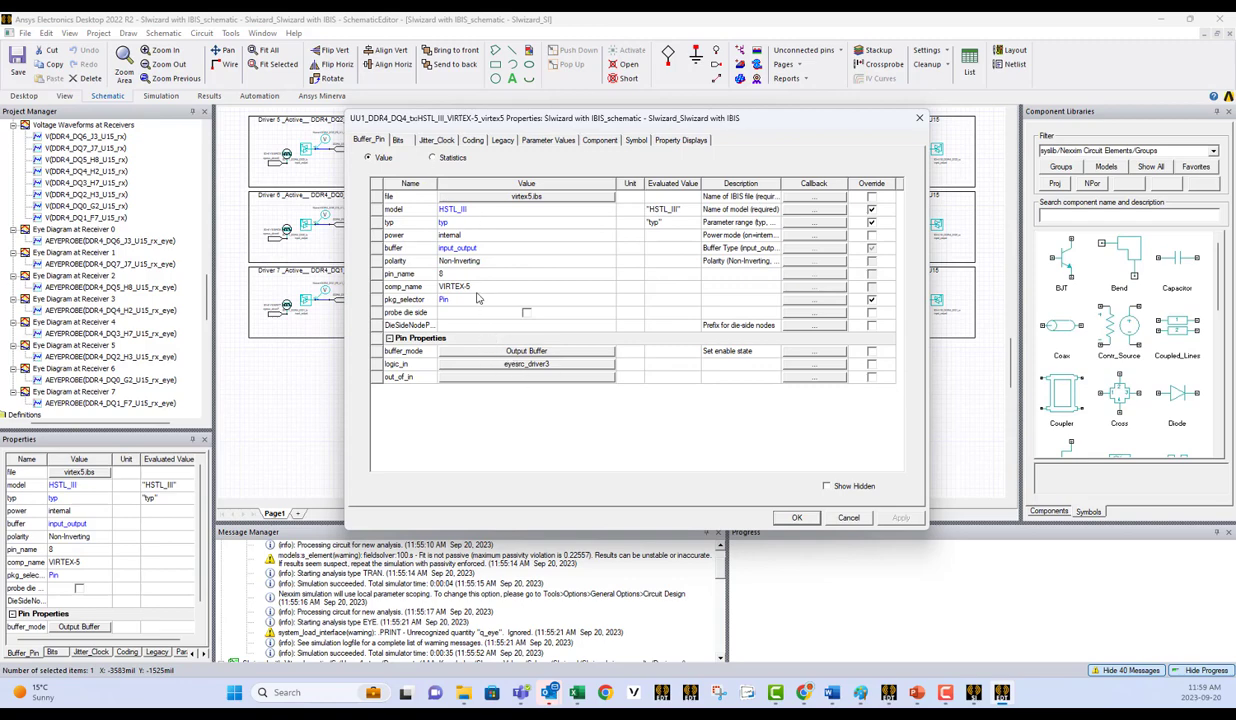
left_click(397, 141)
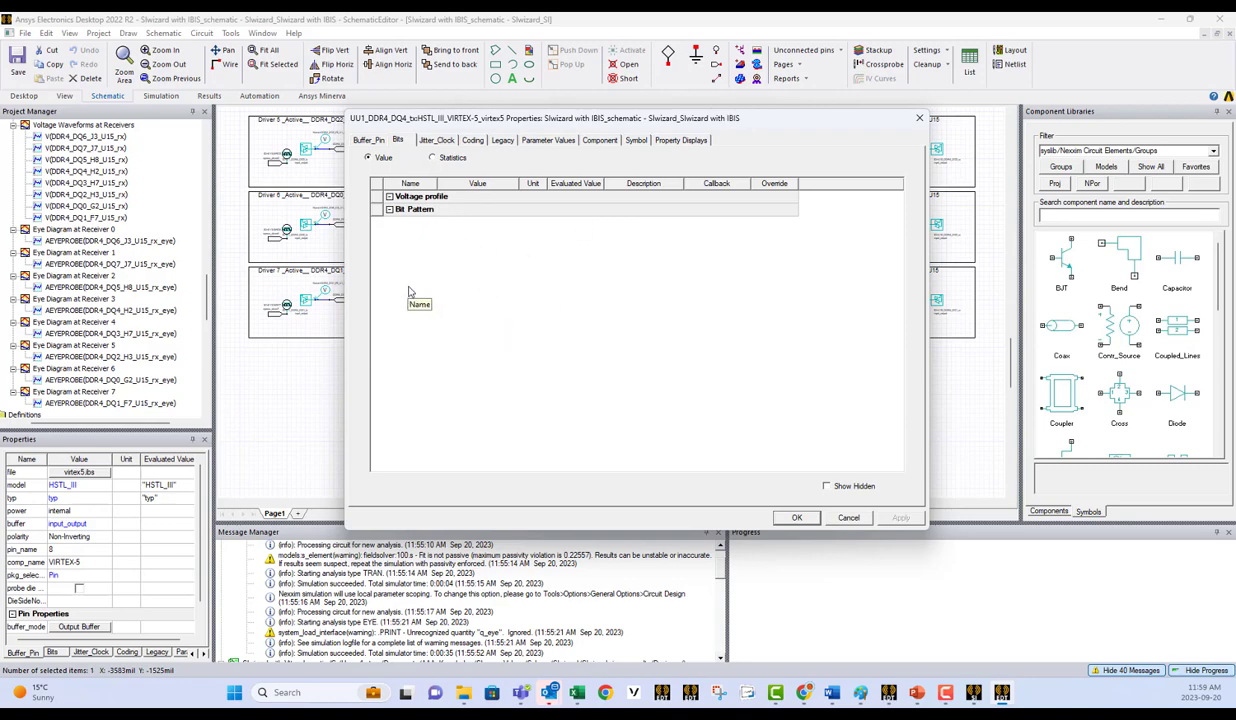
left_click(369, 140)
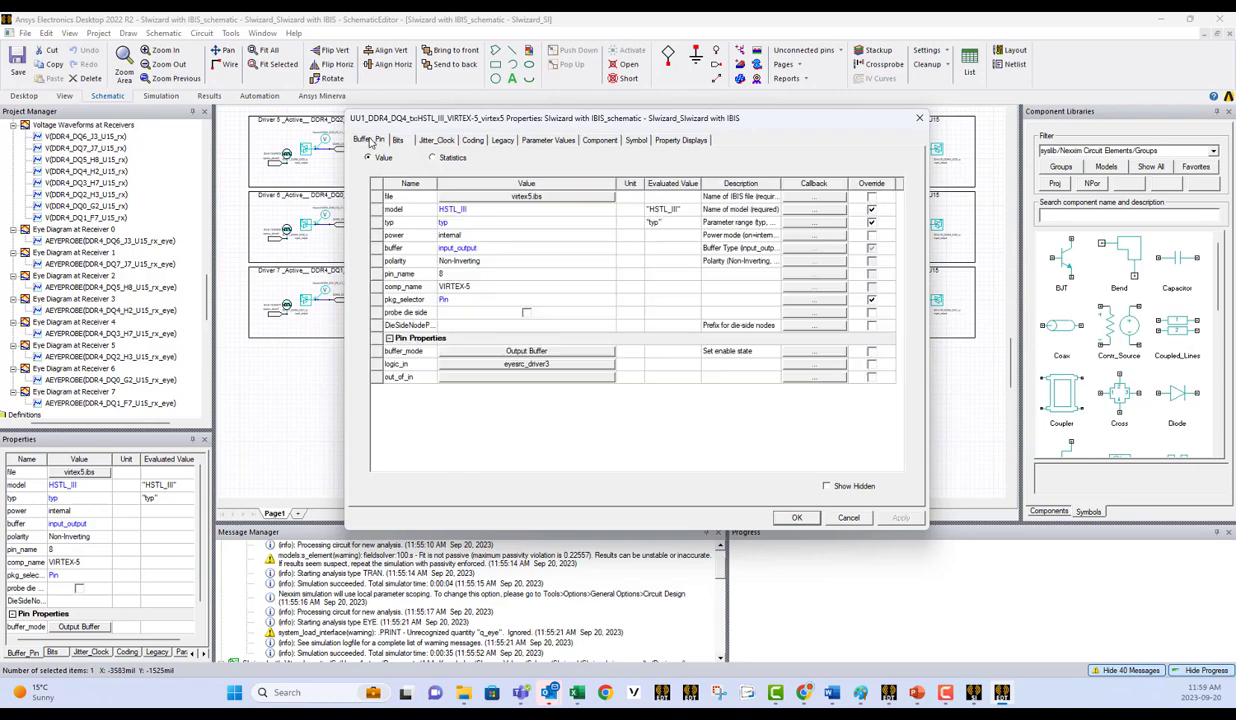
Try switching the DDR4_DQ4 driver buffer's logic_in from the eye source net to Internal and examine its voltage profile and bit pattern settings
left_click(540, 364)
left_click(537, 366)
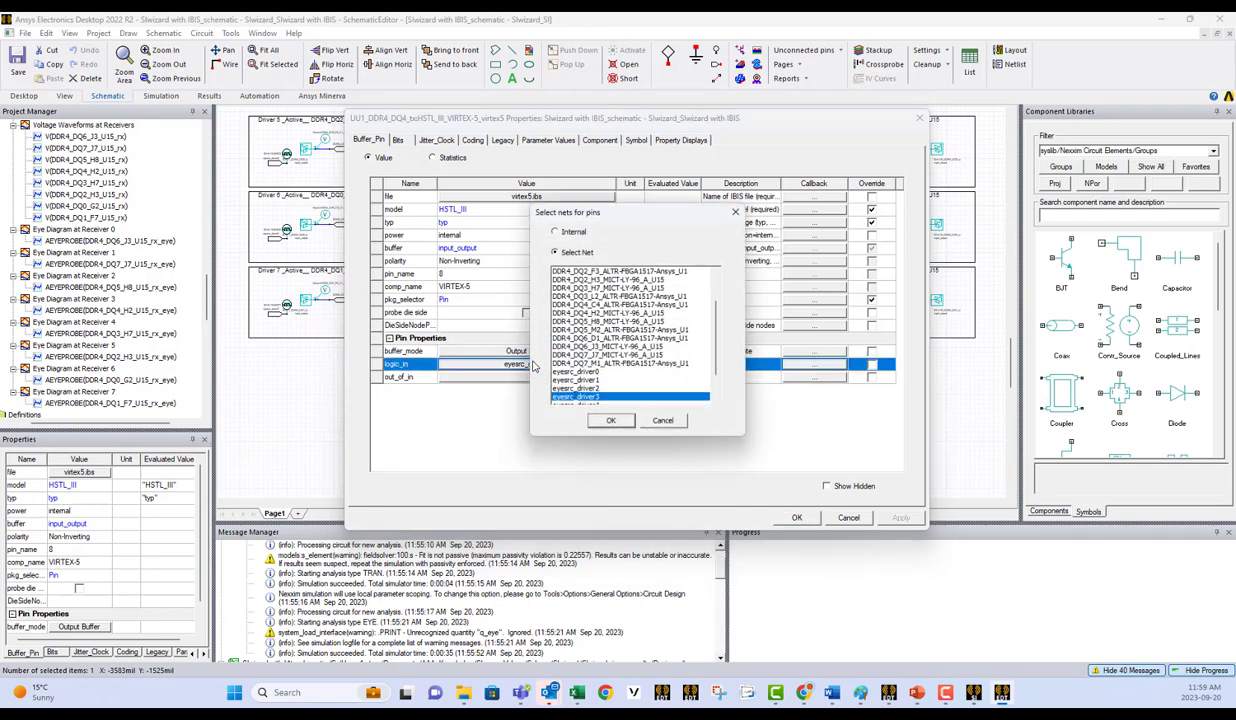
left_click(555, 232)
left_click(610, 420)
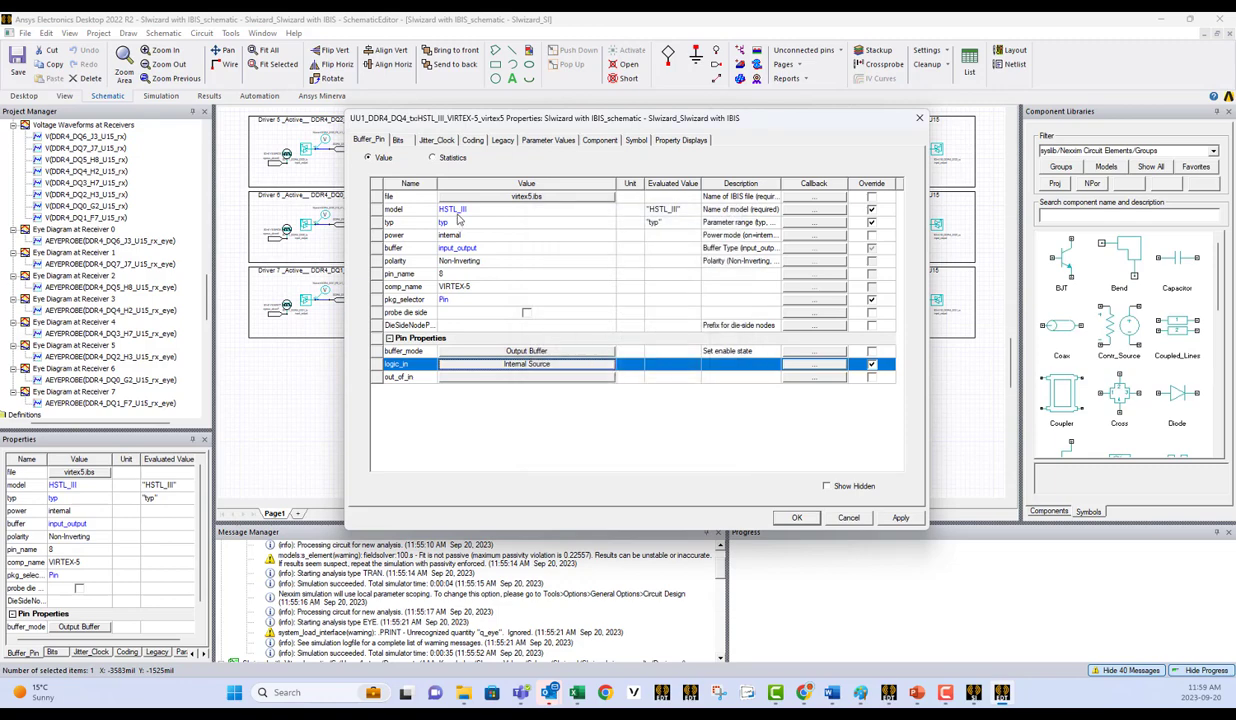
left_click(395, 140)
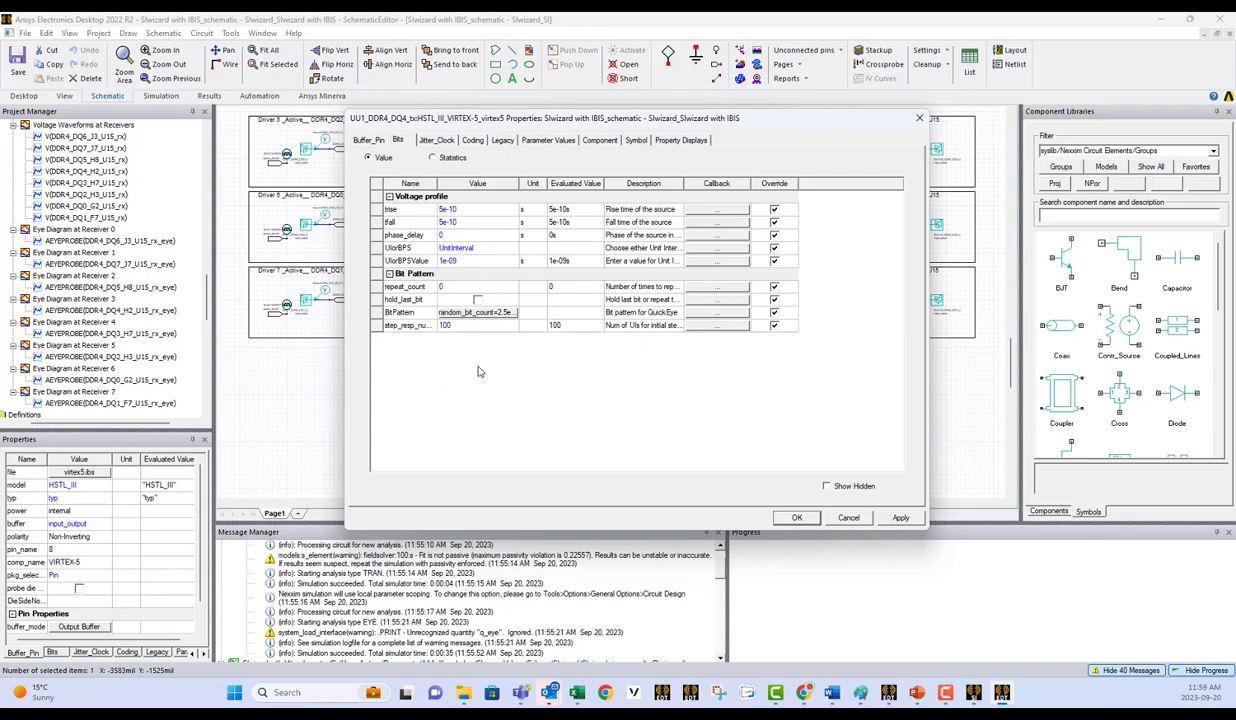
left_click(366, 140)
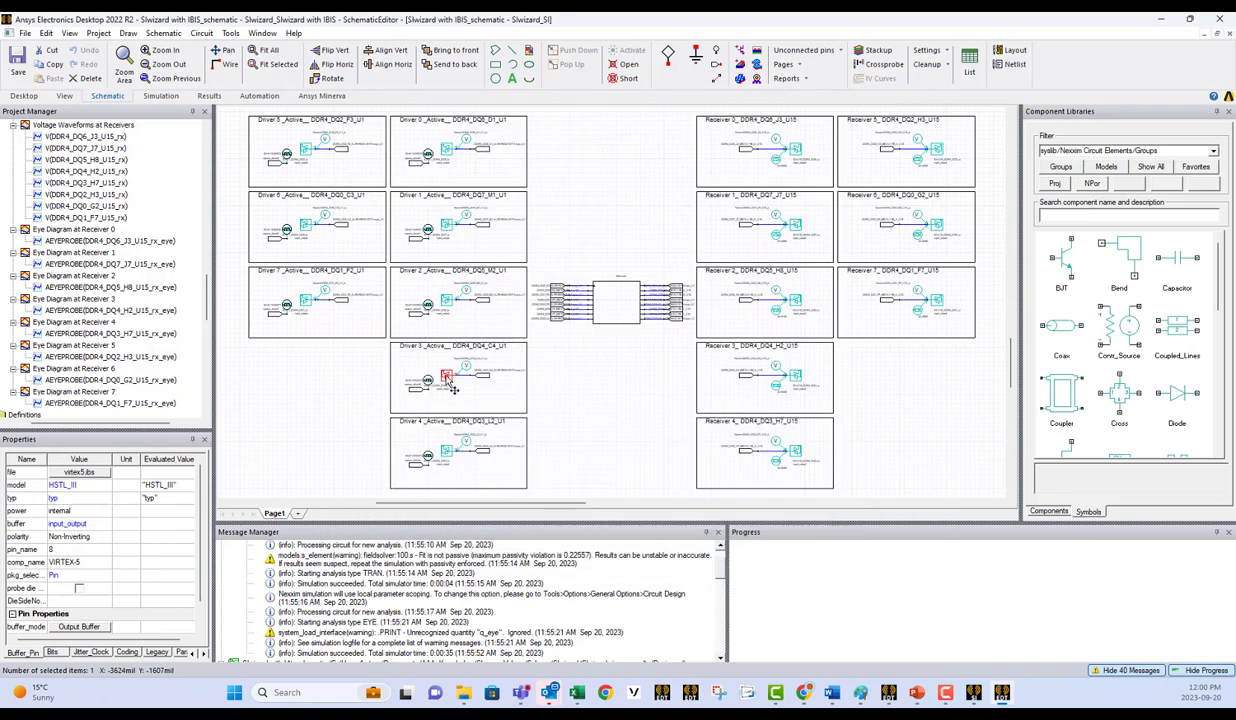
Reopen the DDR4_DQ4 driver buffer's properties, temporarily show the hidden ones to examine the pin properties, and close without changes
double_click(455, 393)
left_click(364, 142)
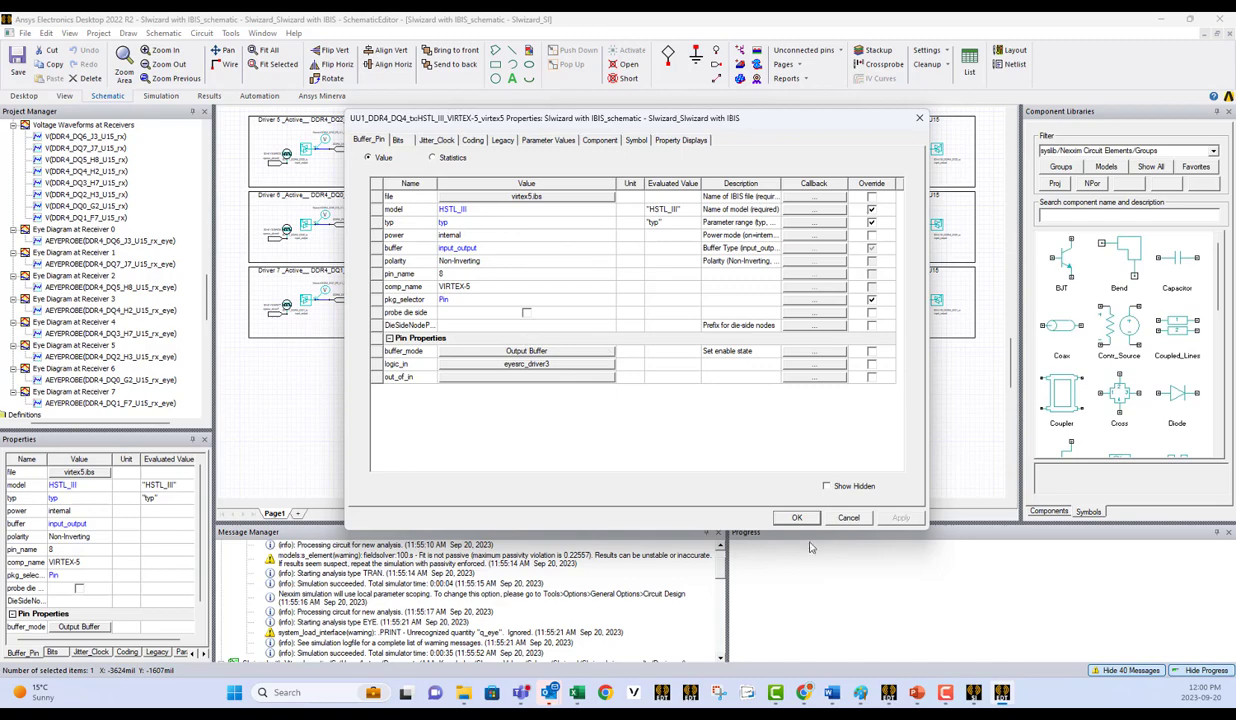
left_click(827, 486)
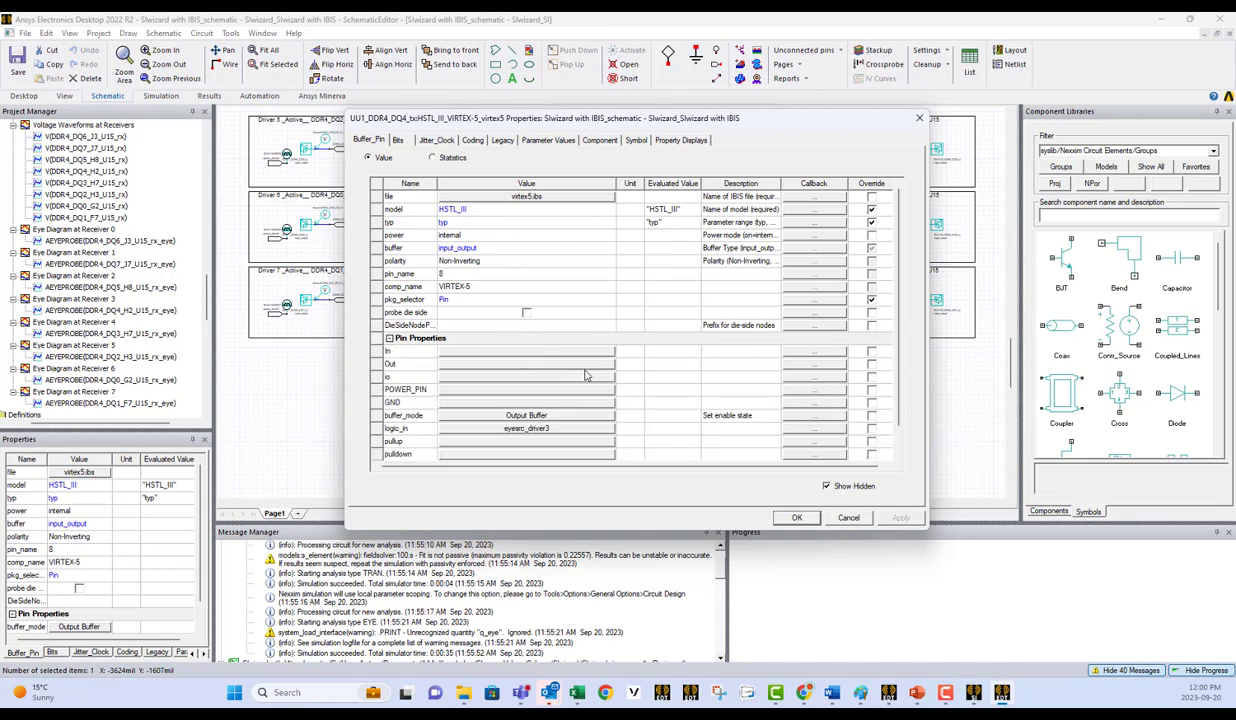
scroll(805, 470, "down", 1)
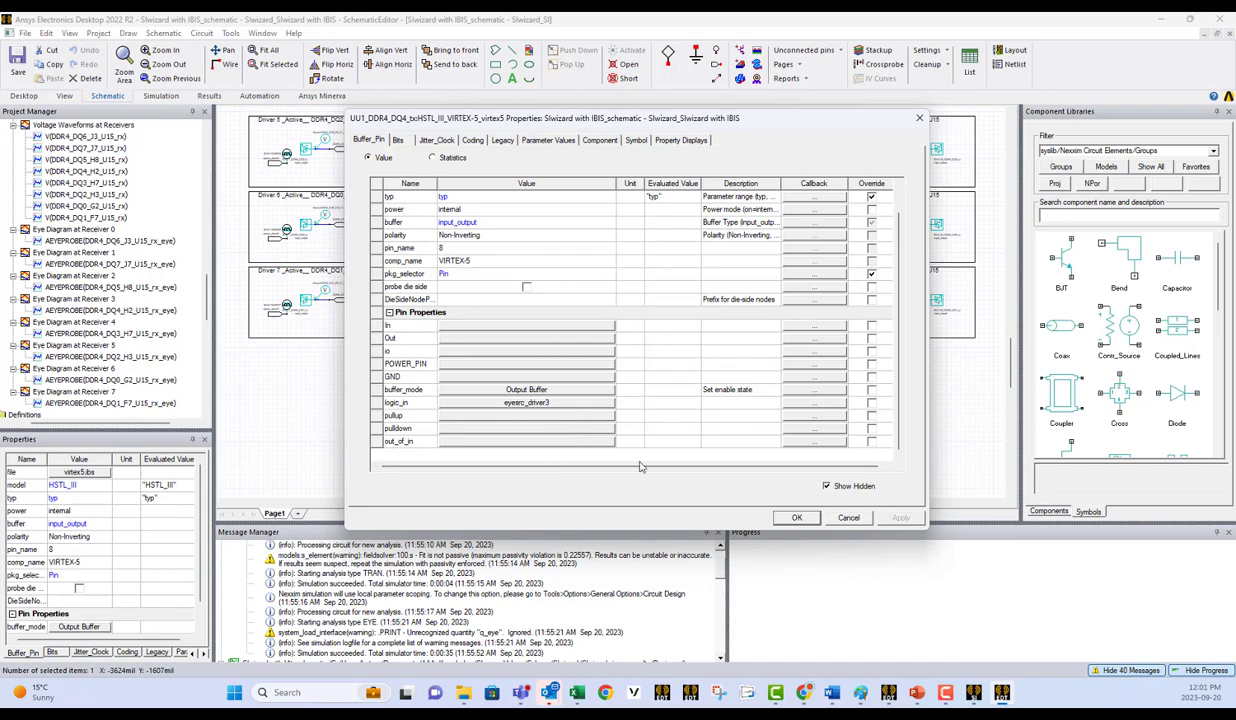
left_click(870, 488)
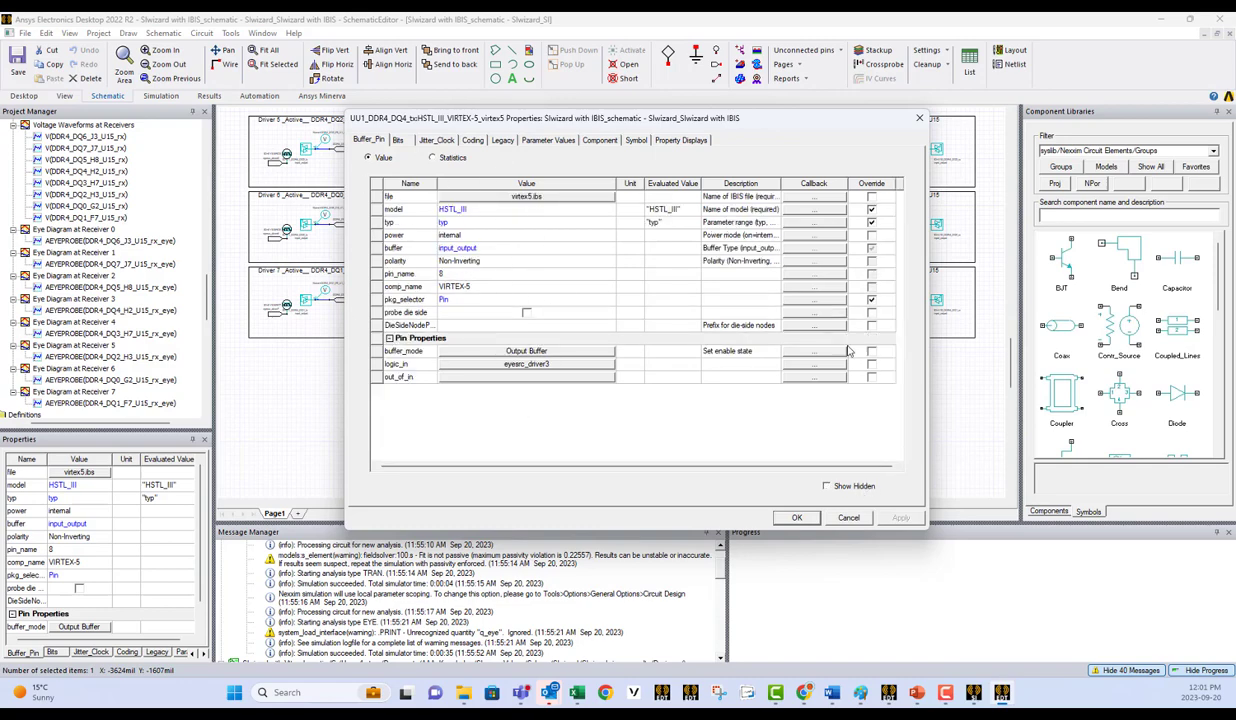
left_click(847, 518)
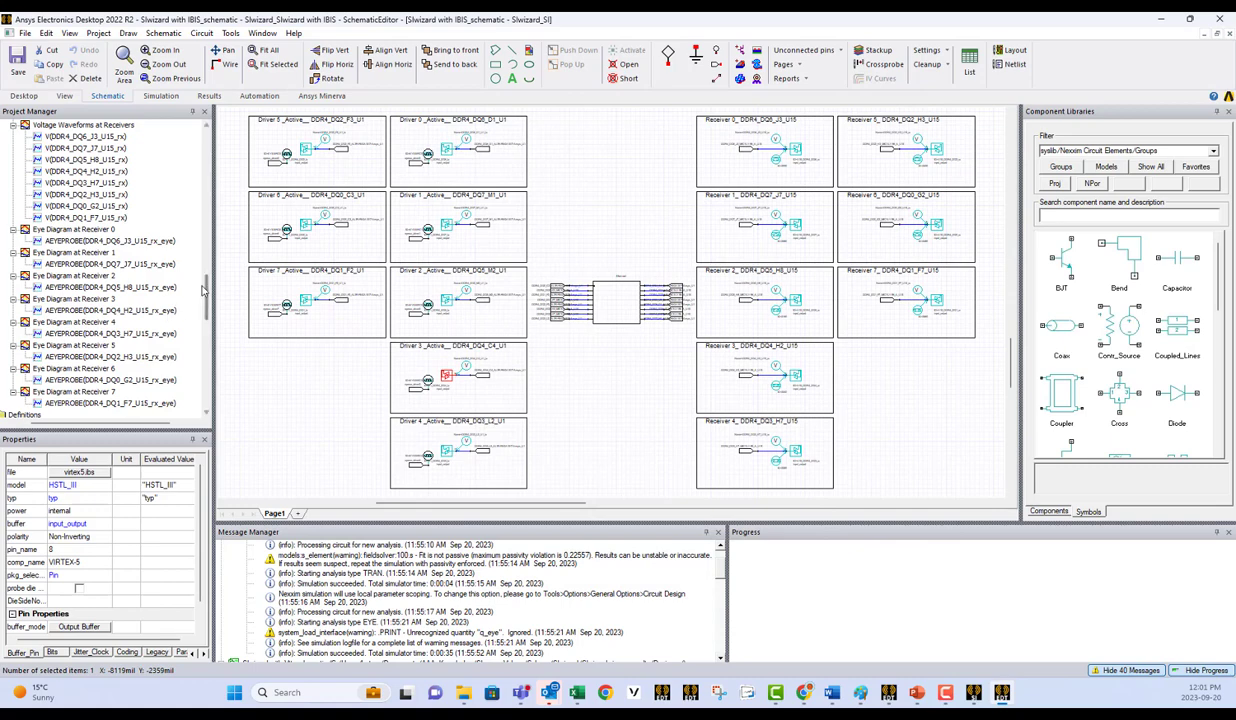
Open the reports for the eye diagram at Receiver 0 and the voltage waveforms at the receivers and drivers to review the results
double_click(75, 231)
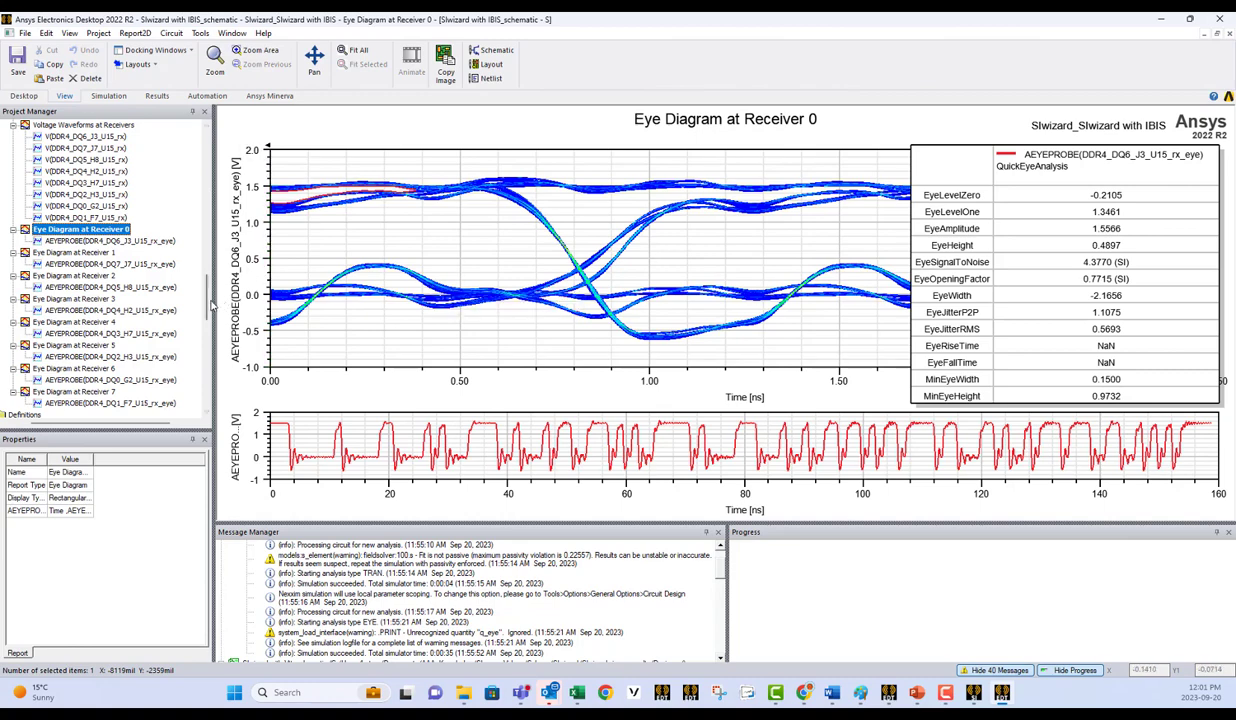
scroll(205, 288, "up", 5)
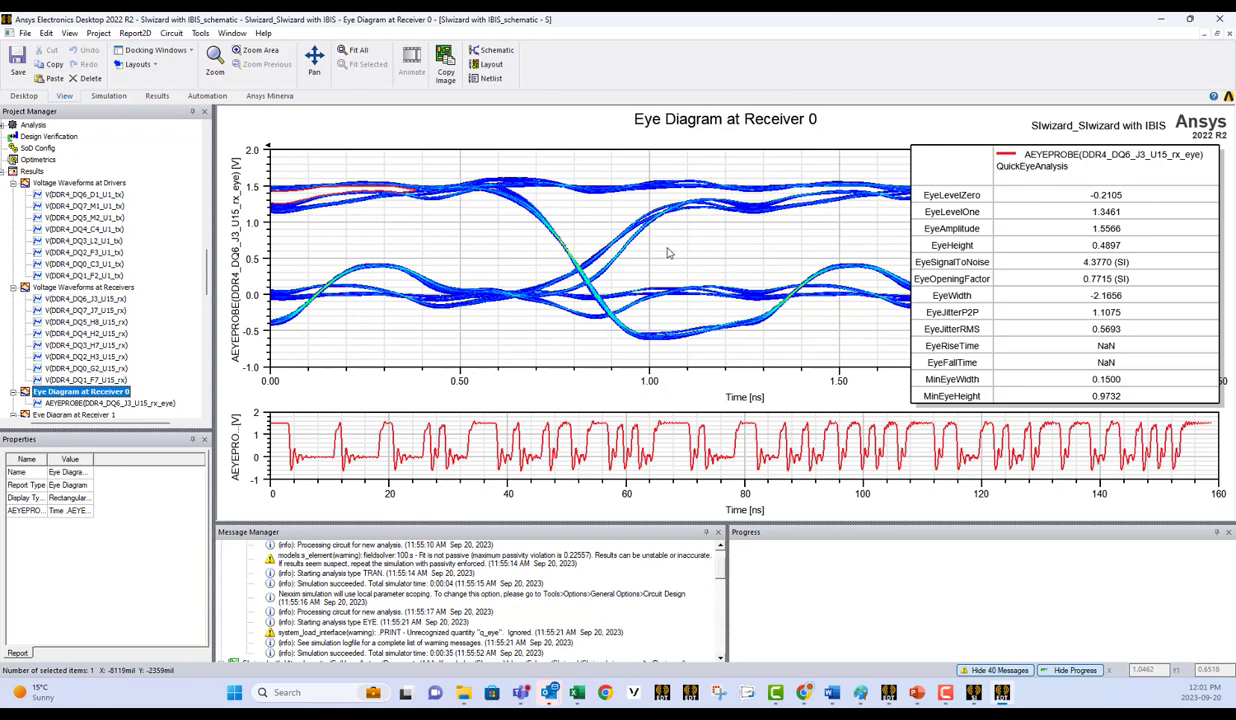
double_click(65, 288)
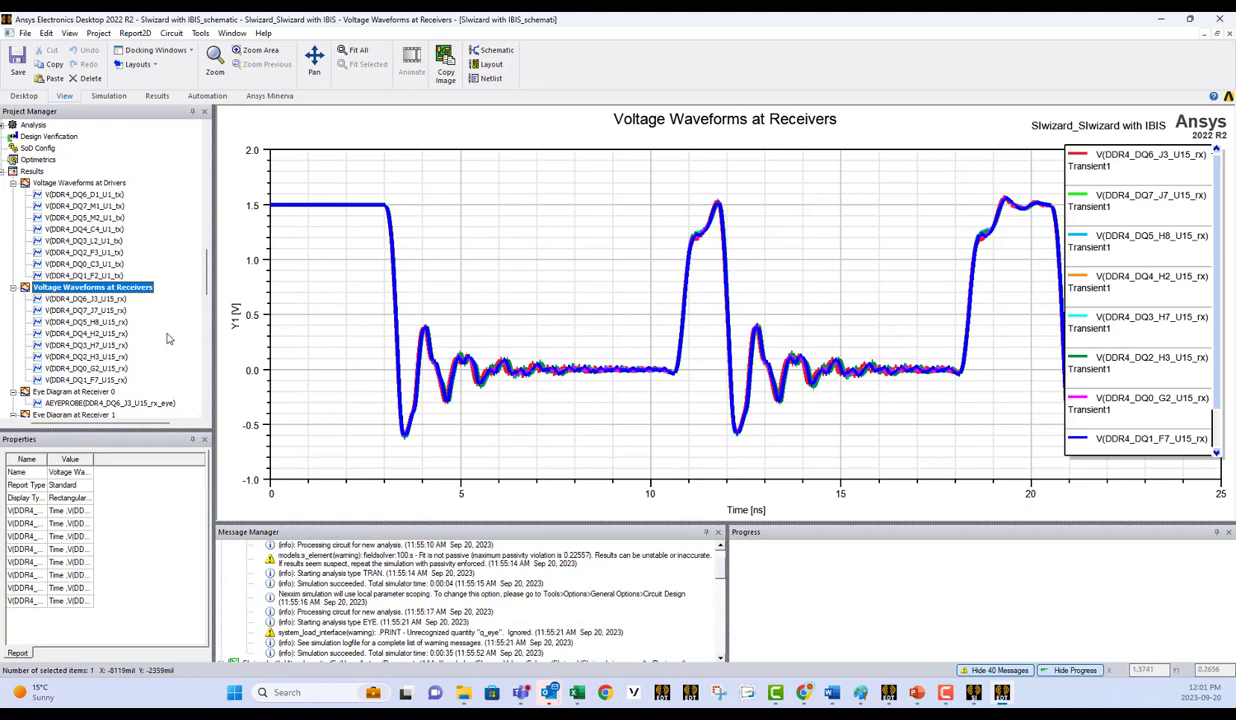
double_click(86, 195)
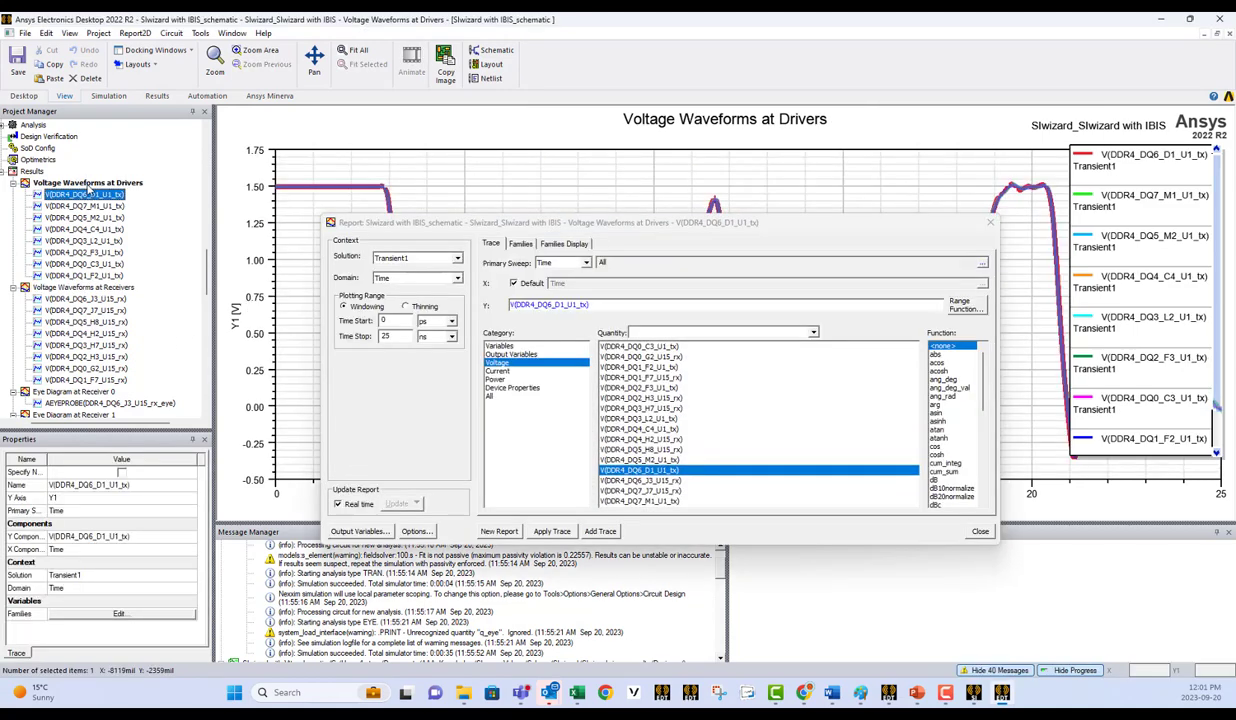
left_click(980, 531)
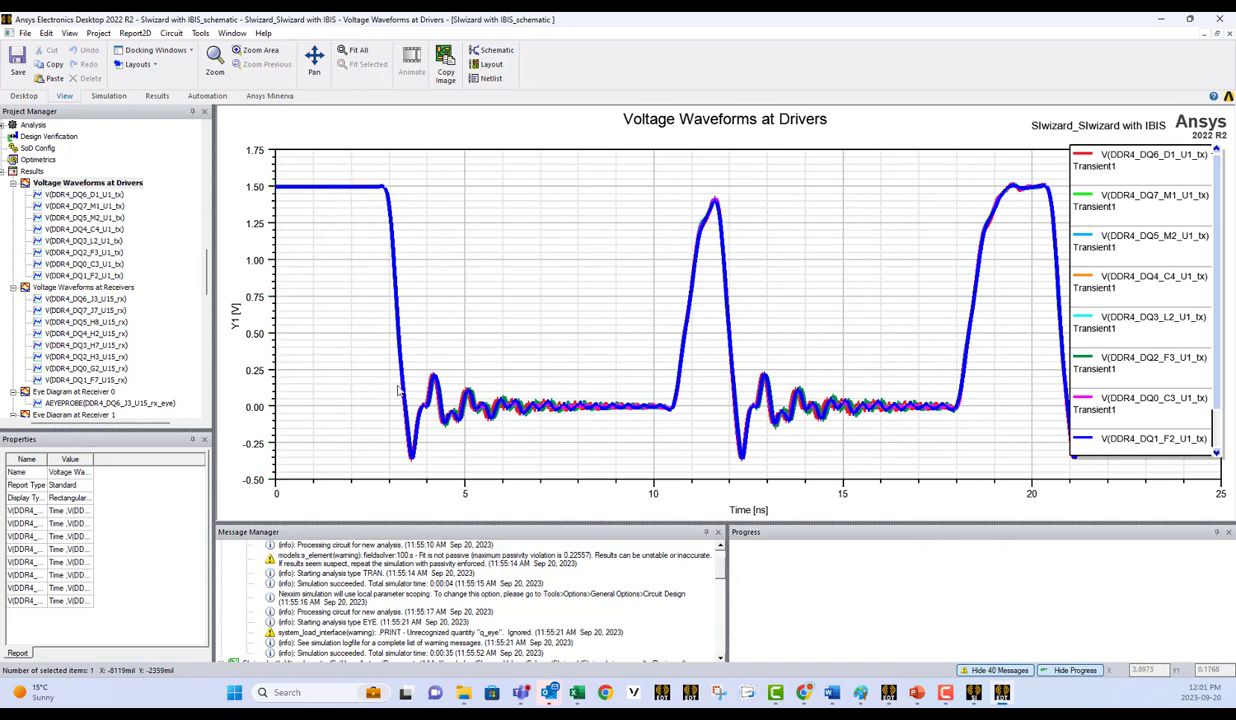